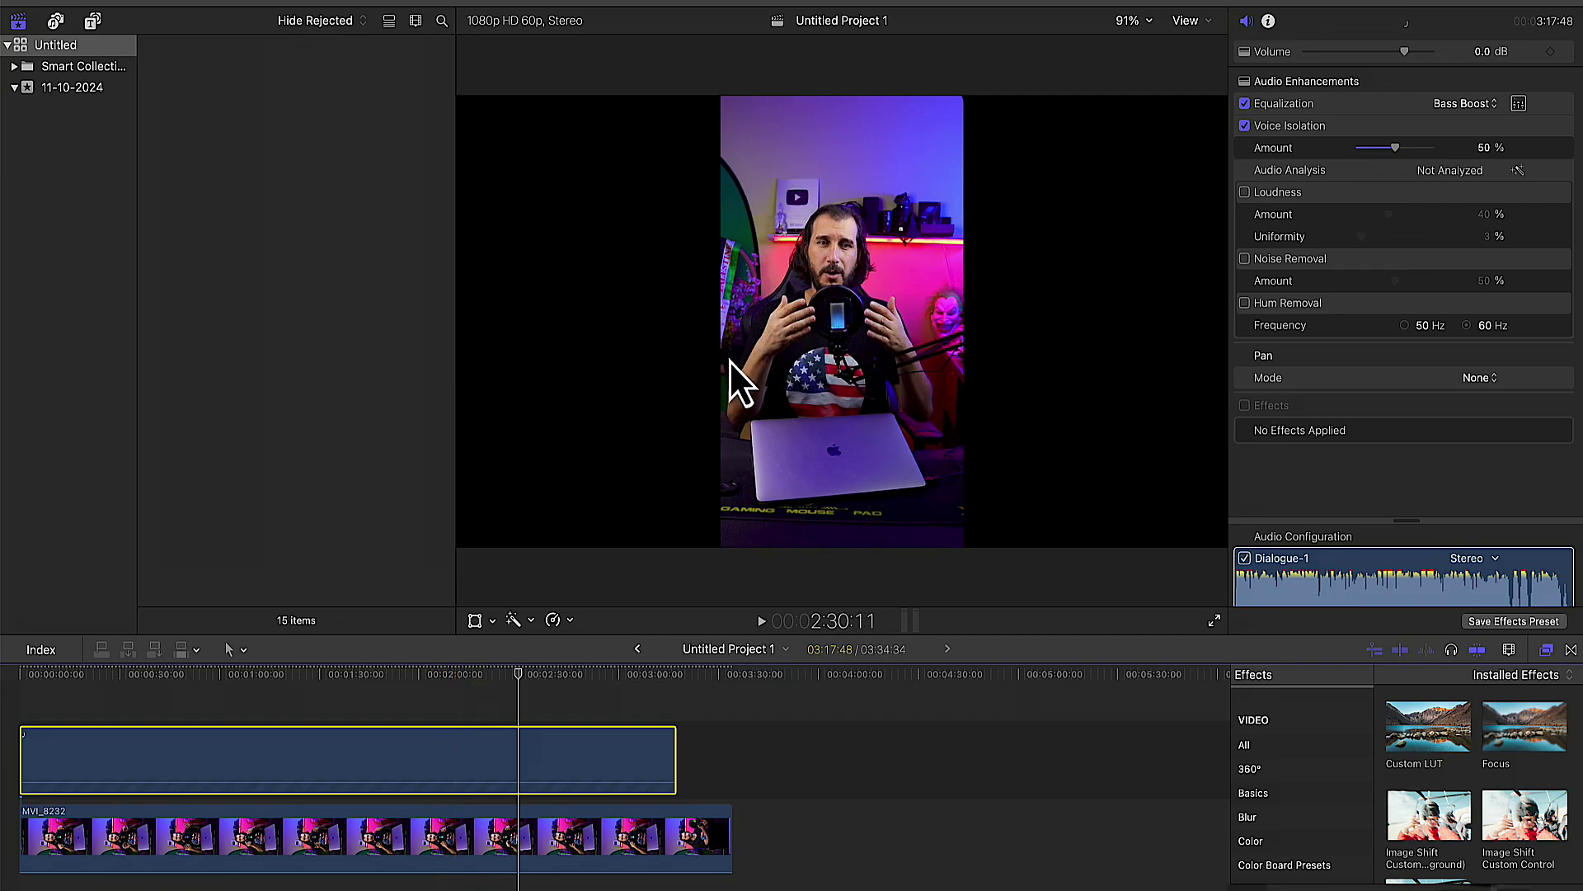
key("super+n")
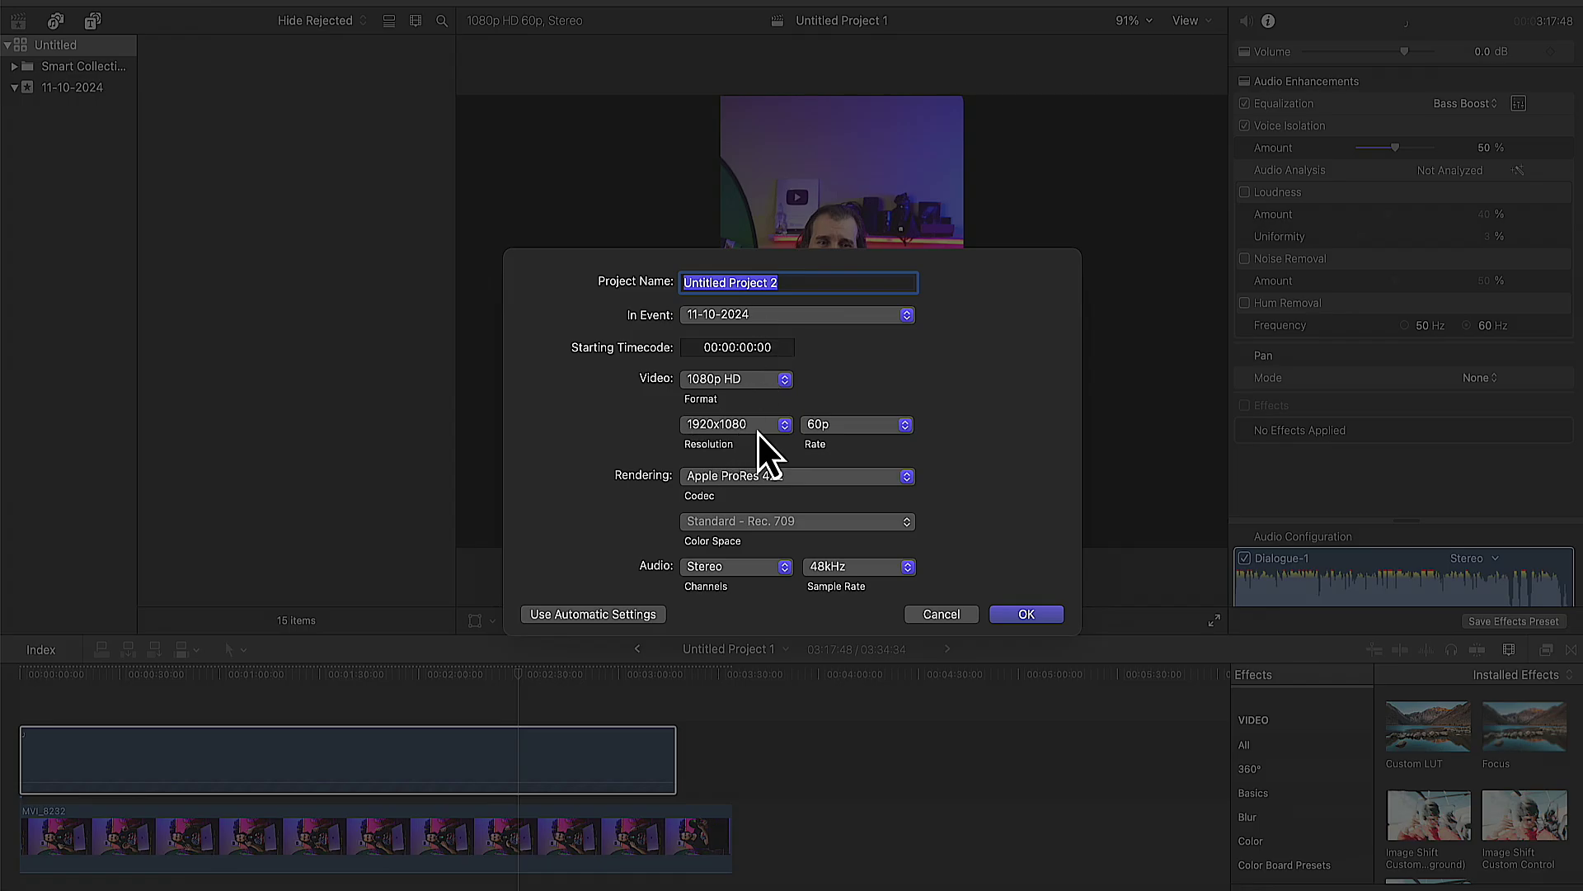
left_click(942, 614)
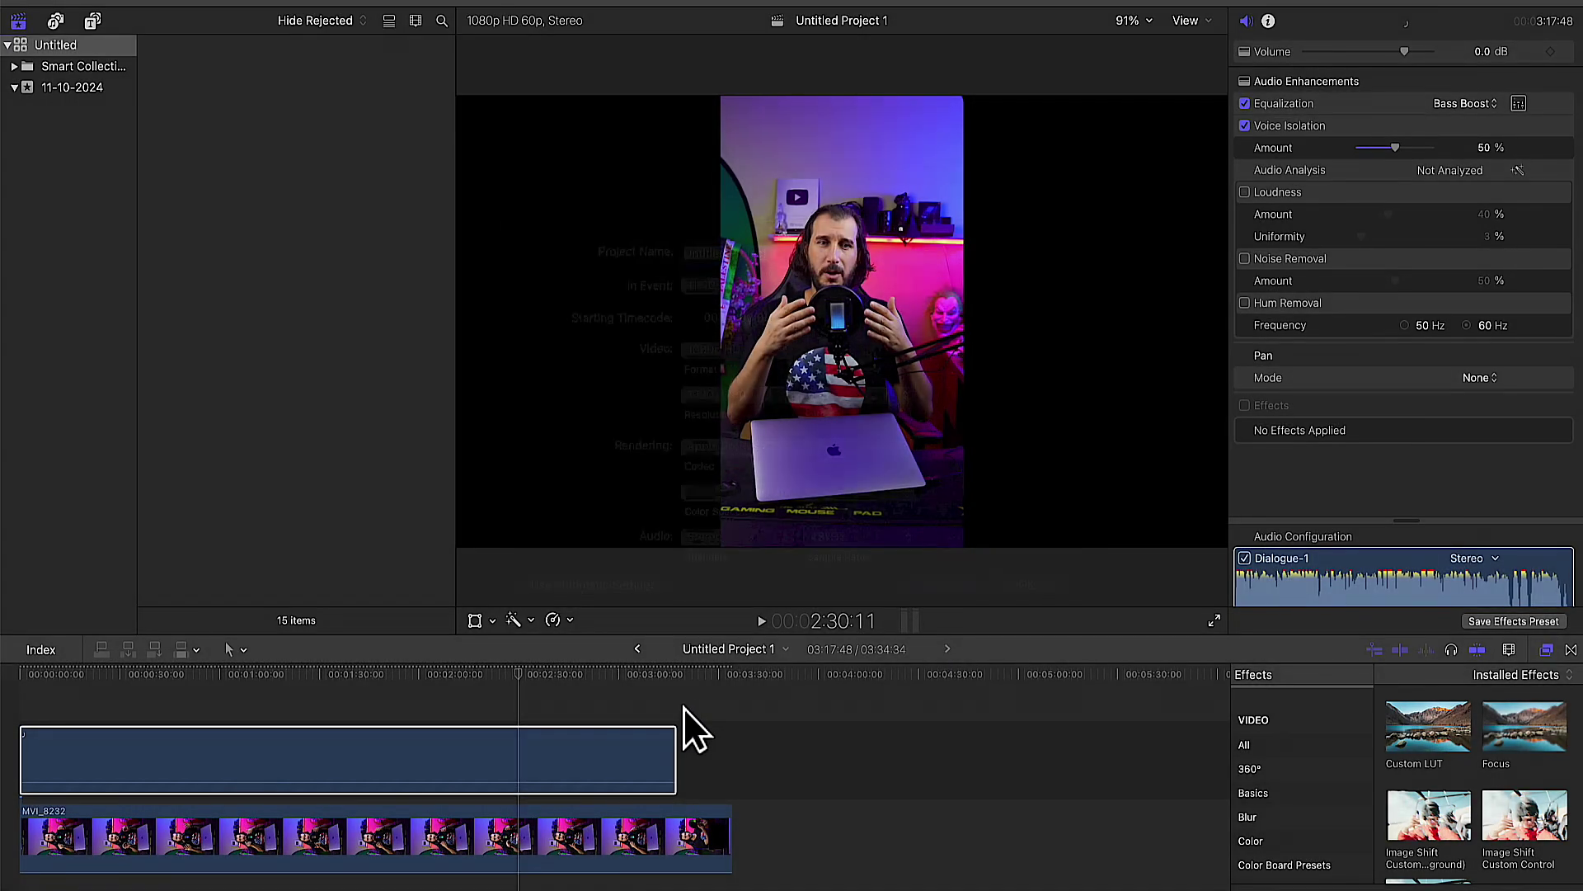
left_click(611, 770)
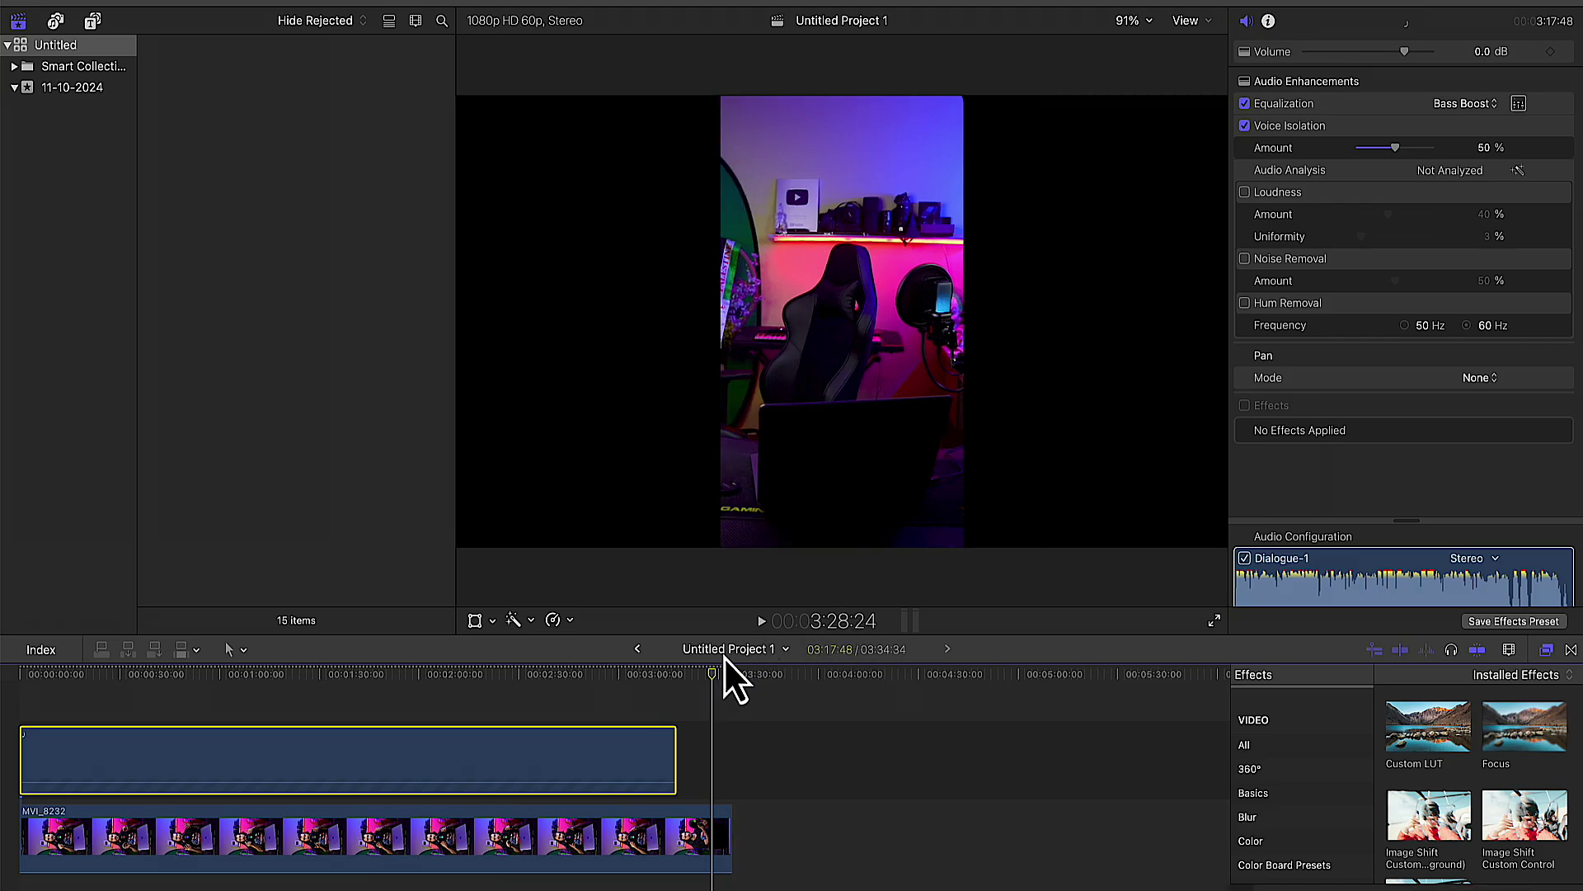
Step: Export the current frame of the empty room as a still image named kkkkkk.jpg in the Movies folder
left_click(1555, 6)
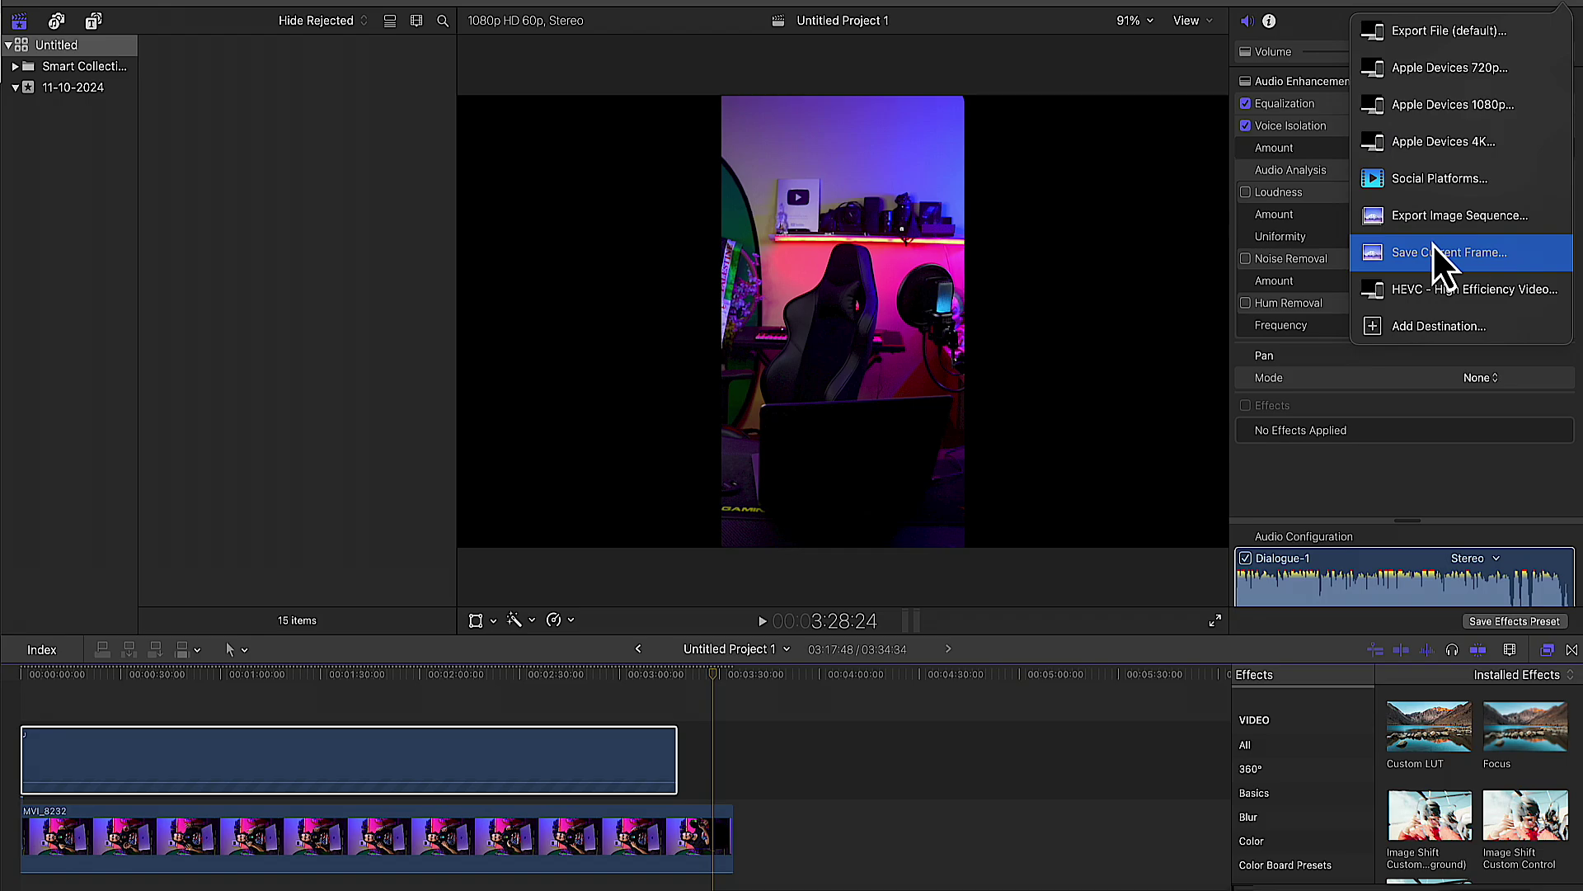
left_click(1357, 258)
left_click(1091, 516)
type("kkkkkk")
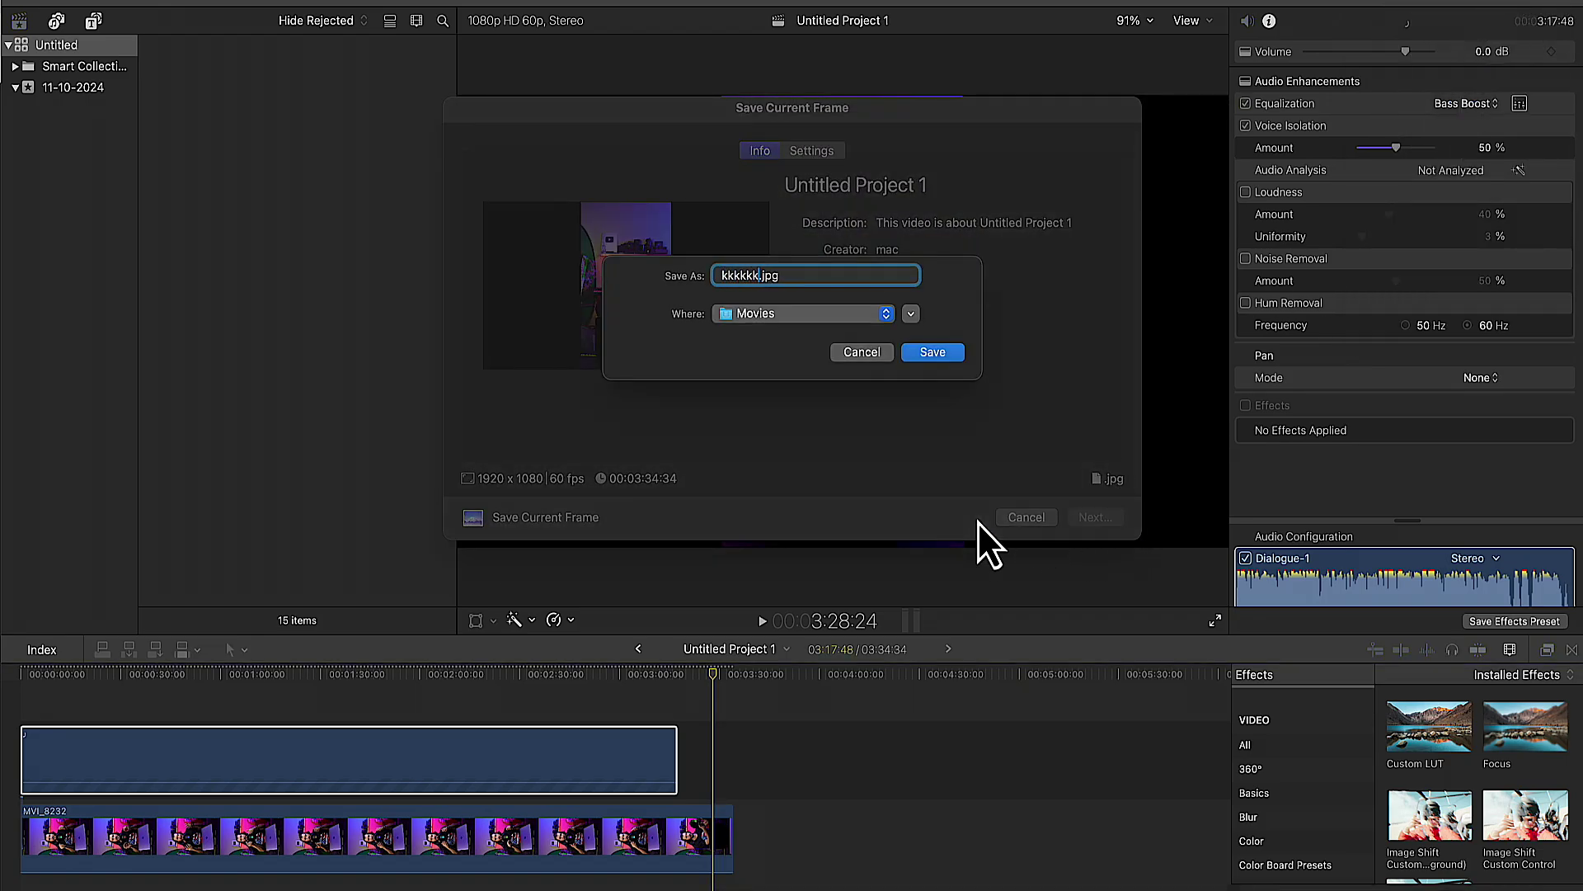
left_click(945, 353)
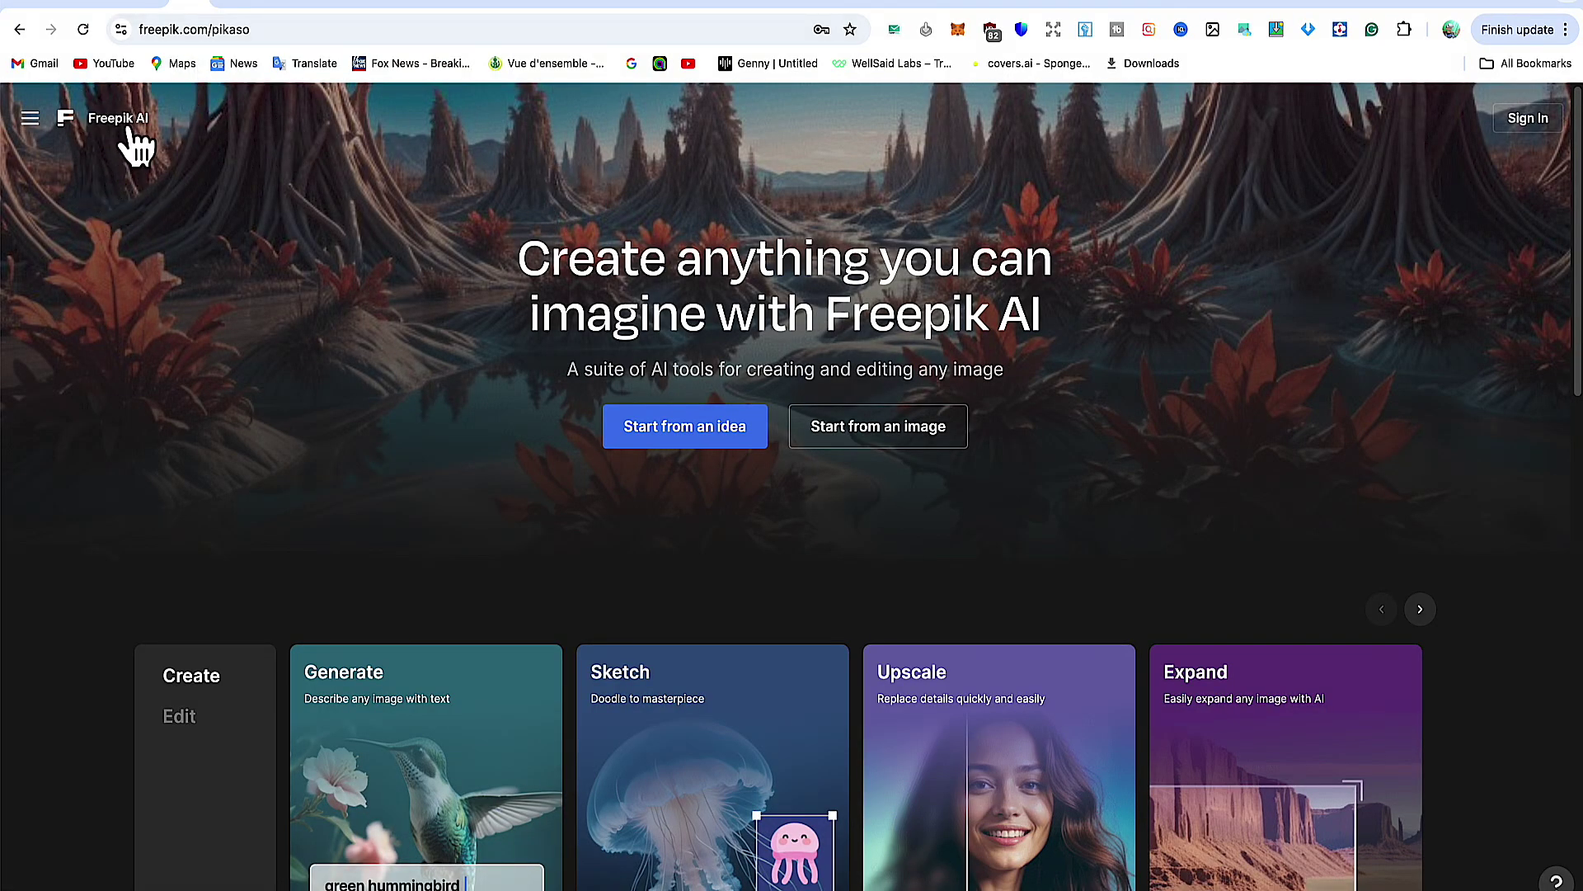
Step: Switch to Freepik AI in the browser and start creating an account with an email address
left_click(193, 31)
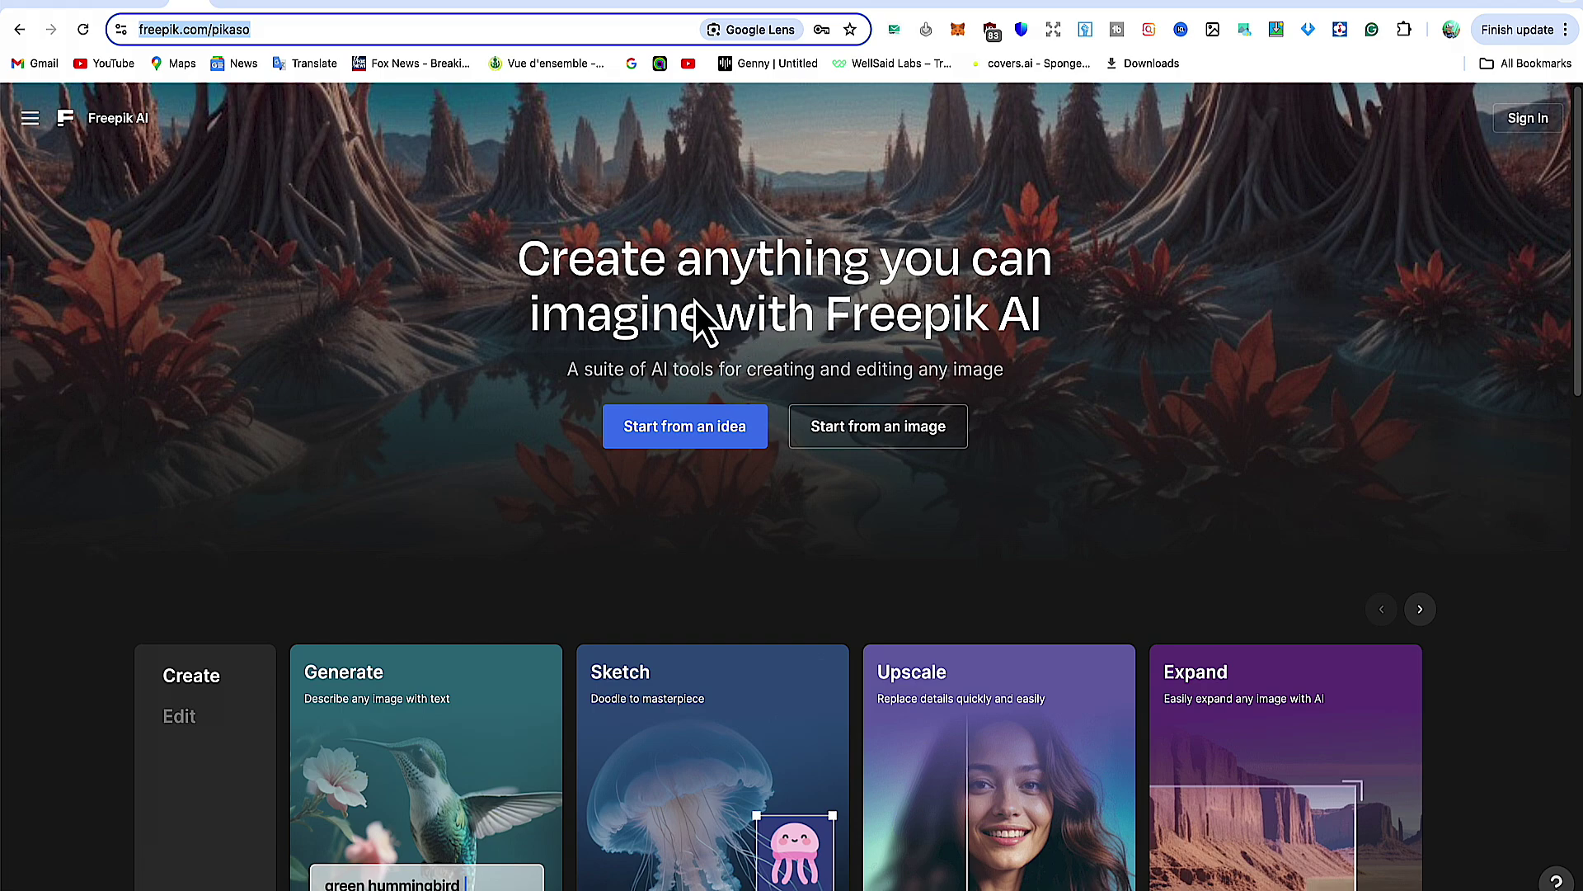
left_click(913, 349)
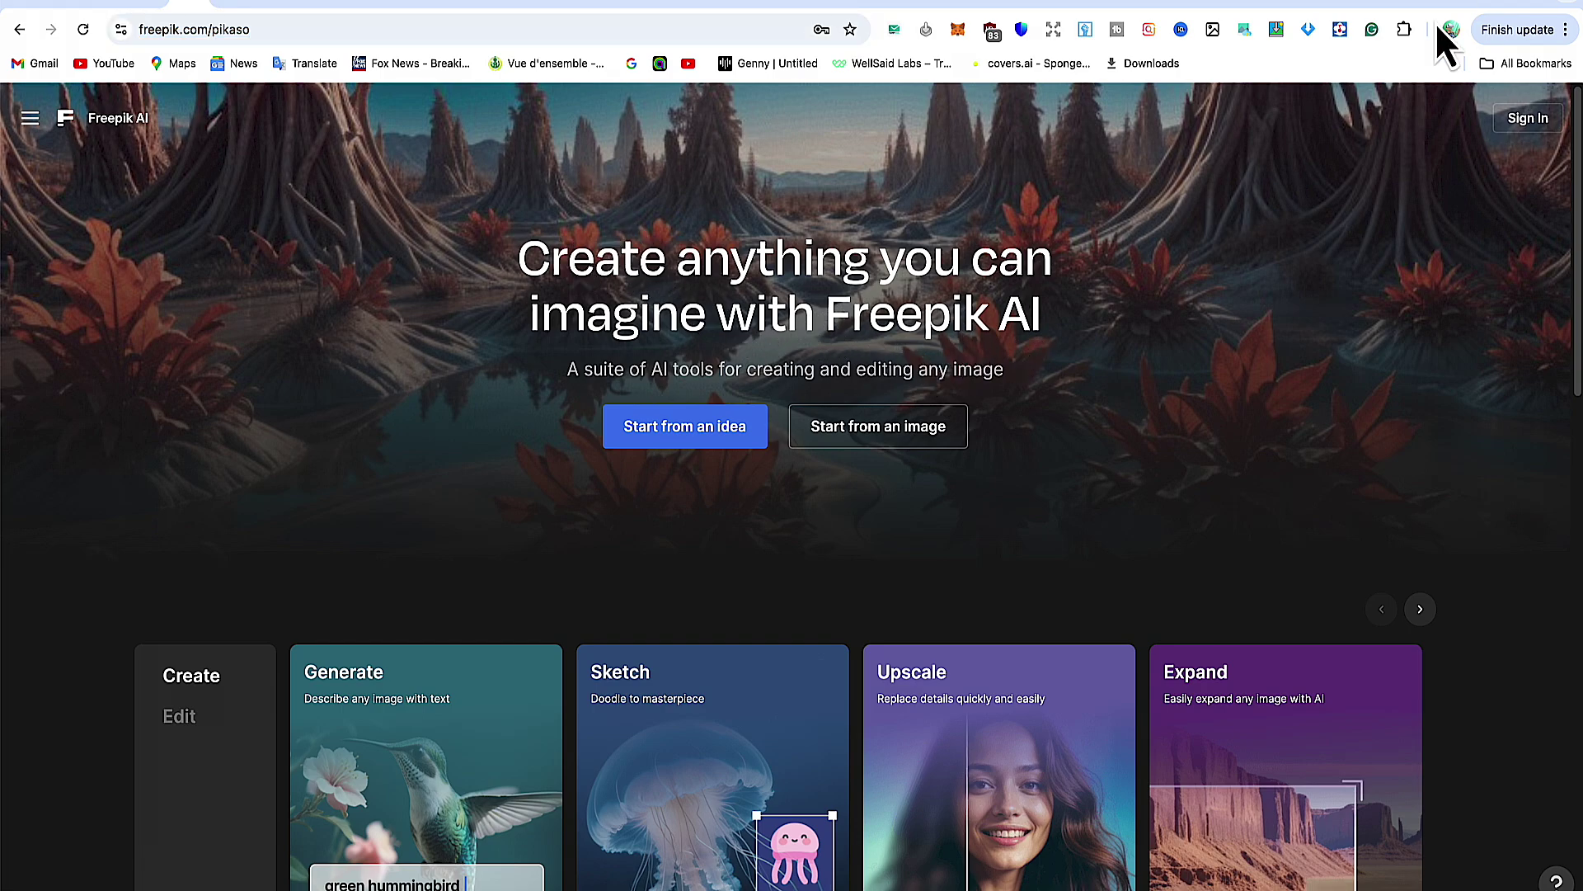
left_click(1554, 122)
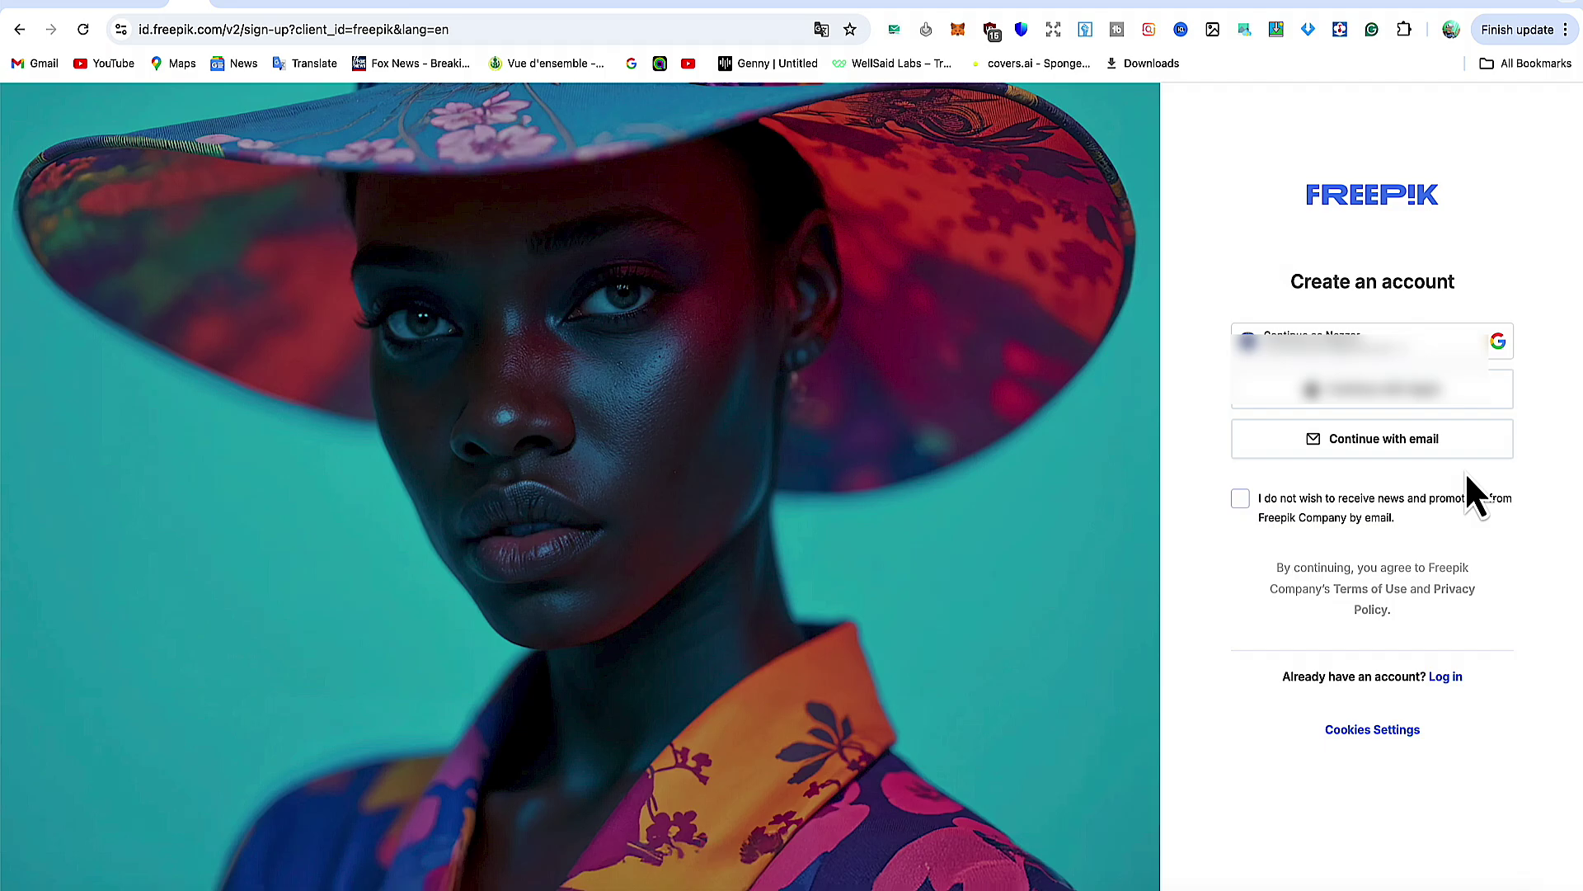
left_click(1394, 452)
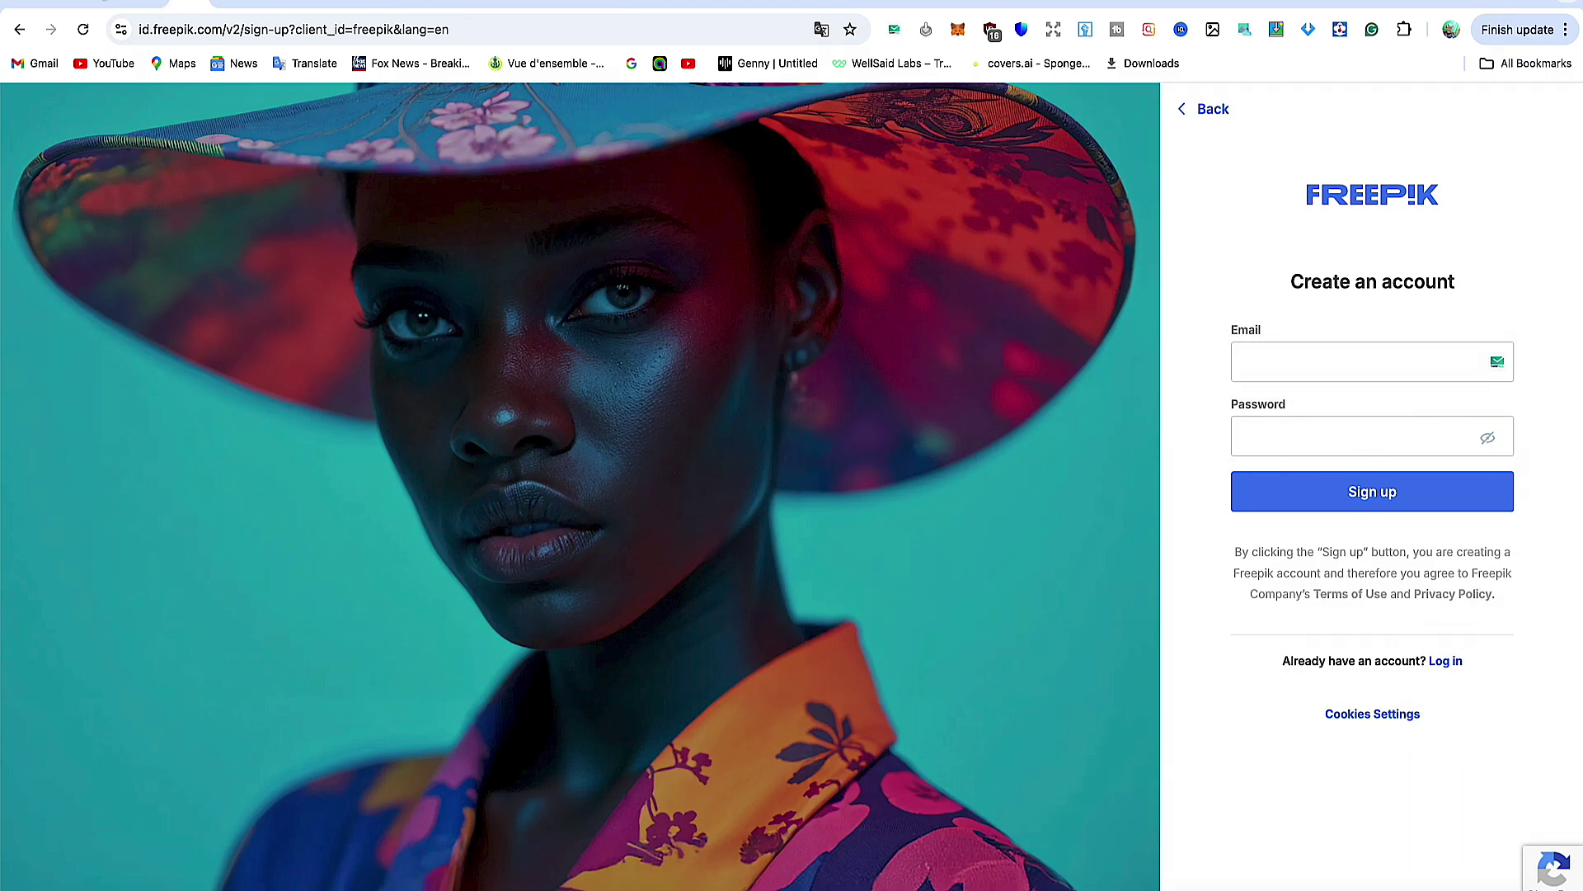
Step: Switch to EZ Temp Mail, delete the current temporary address to generate a new one, and copy the new address
left_click(95, 7)
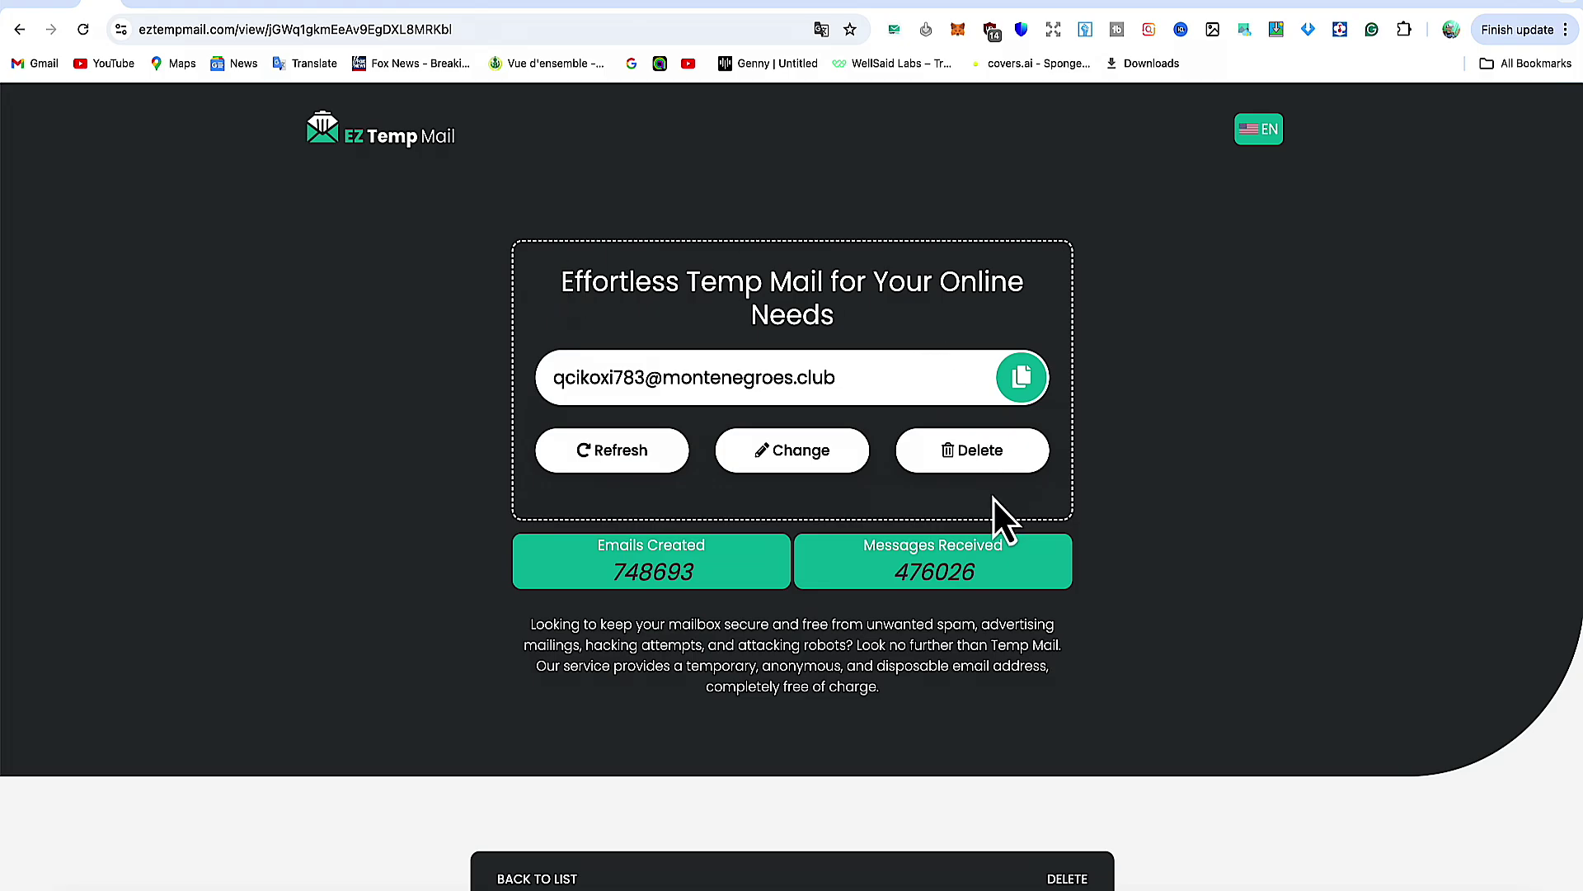
left_click(970, 469)
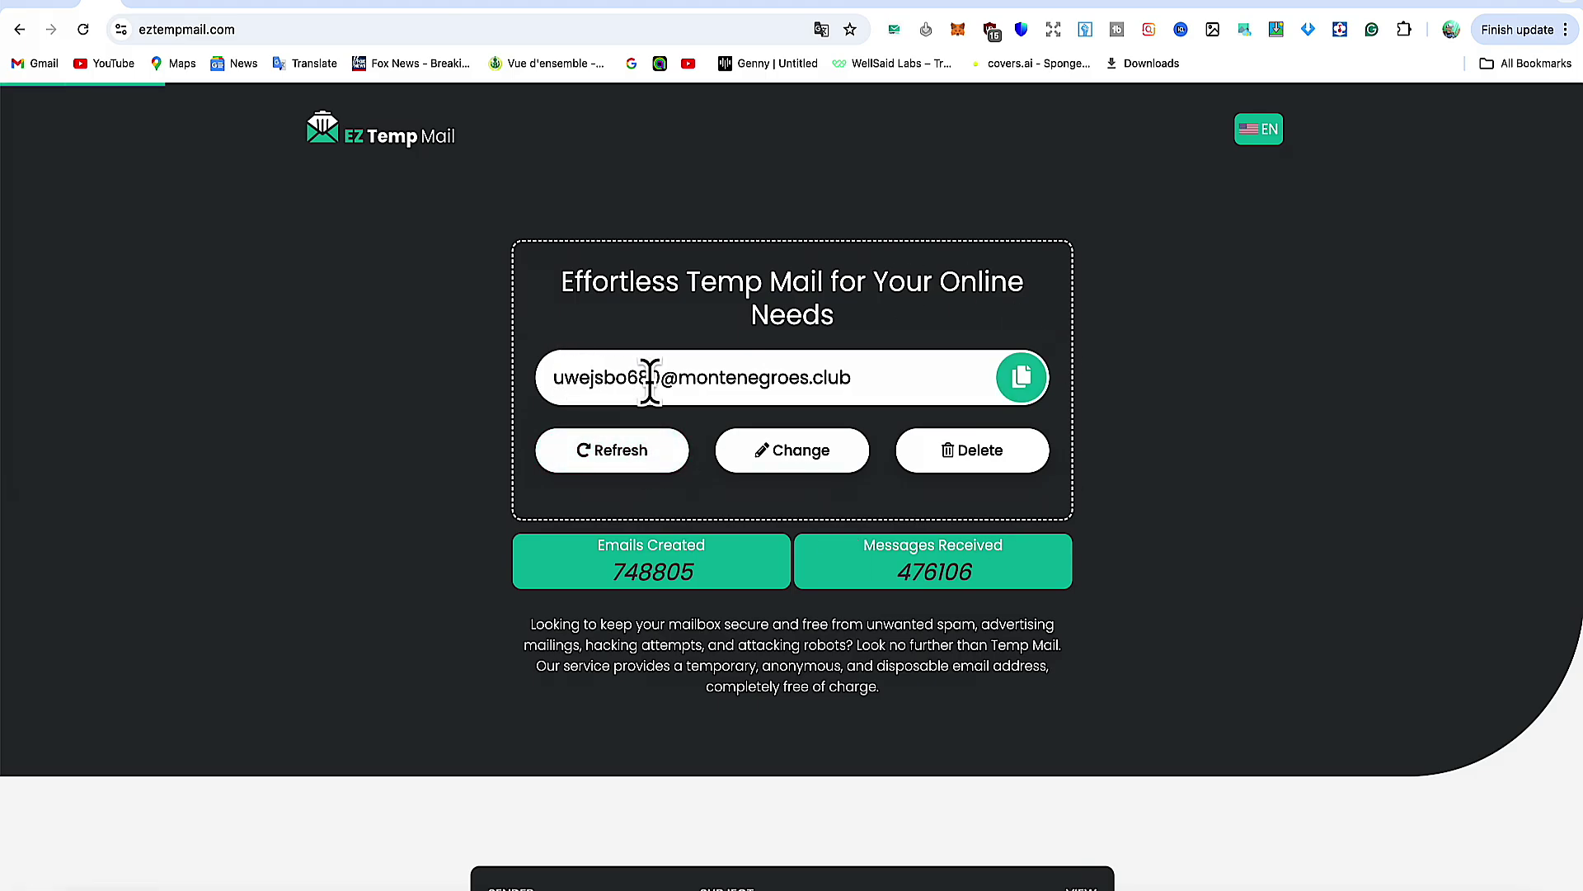
scroll(1026, 384, "up", 3)
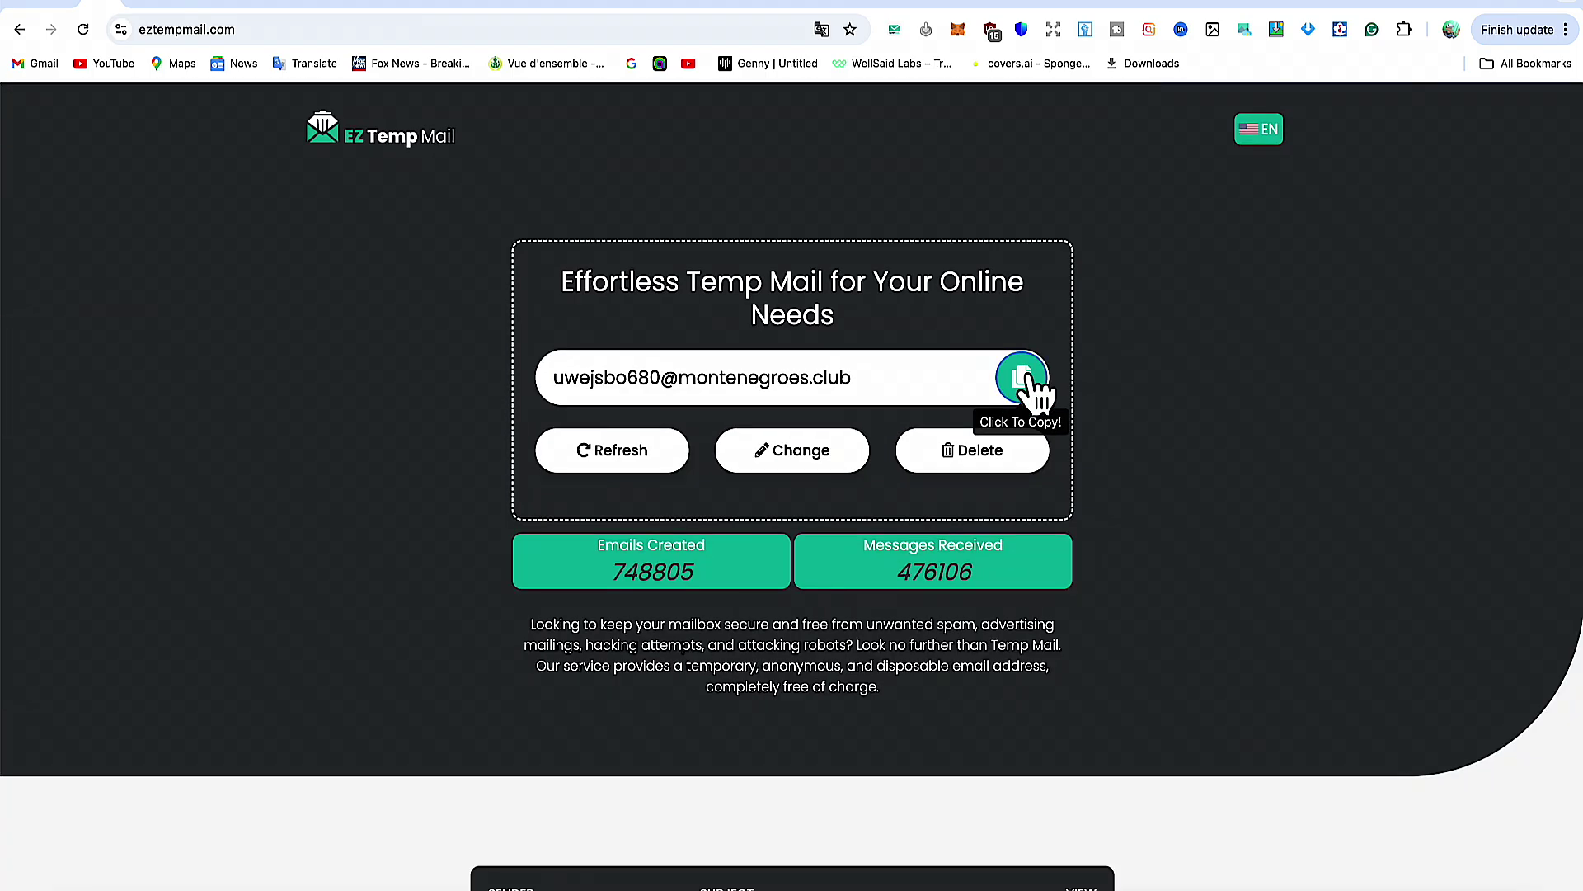
left_click(1023, 383)
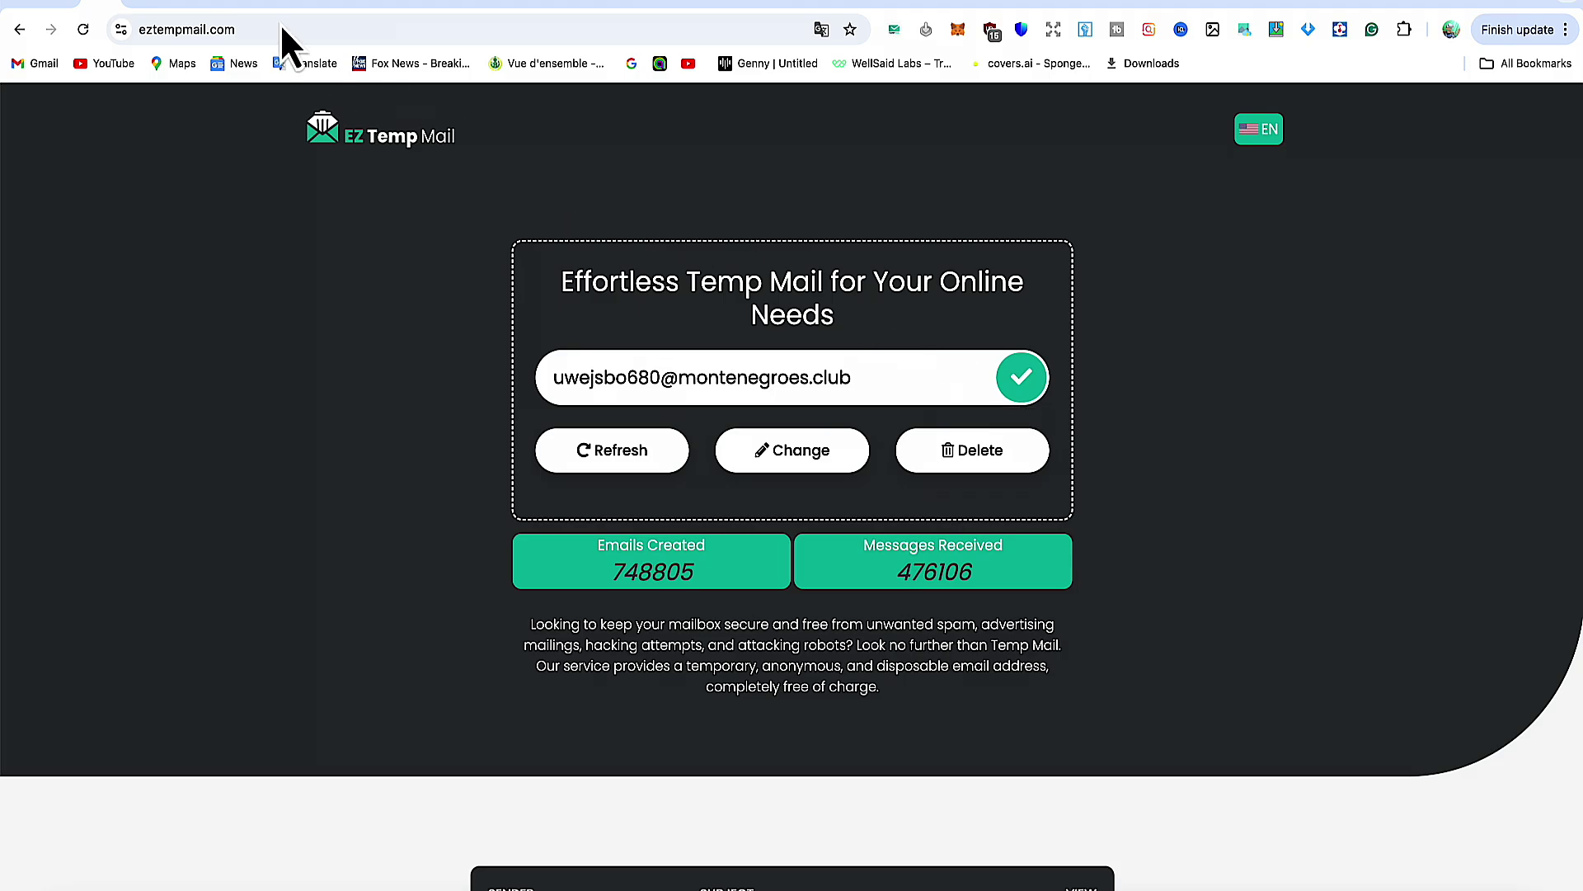
Step: Sign up on Freepik with the copied email address and an account password, and dismiss the offer to save the password
left_click(188, 8)
left_click(1300, 360)
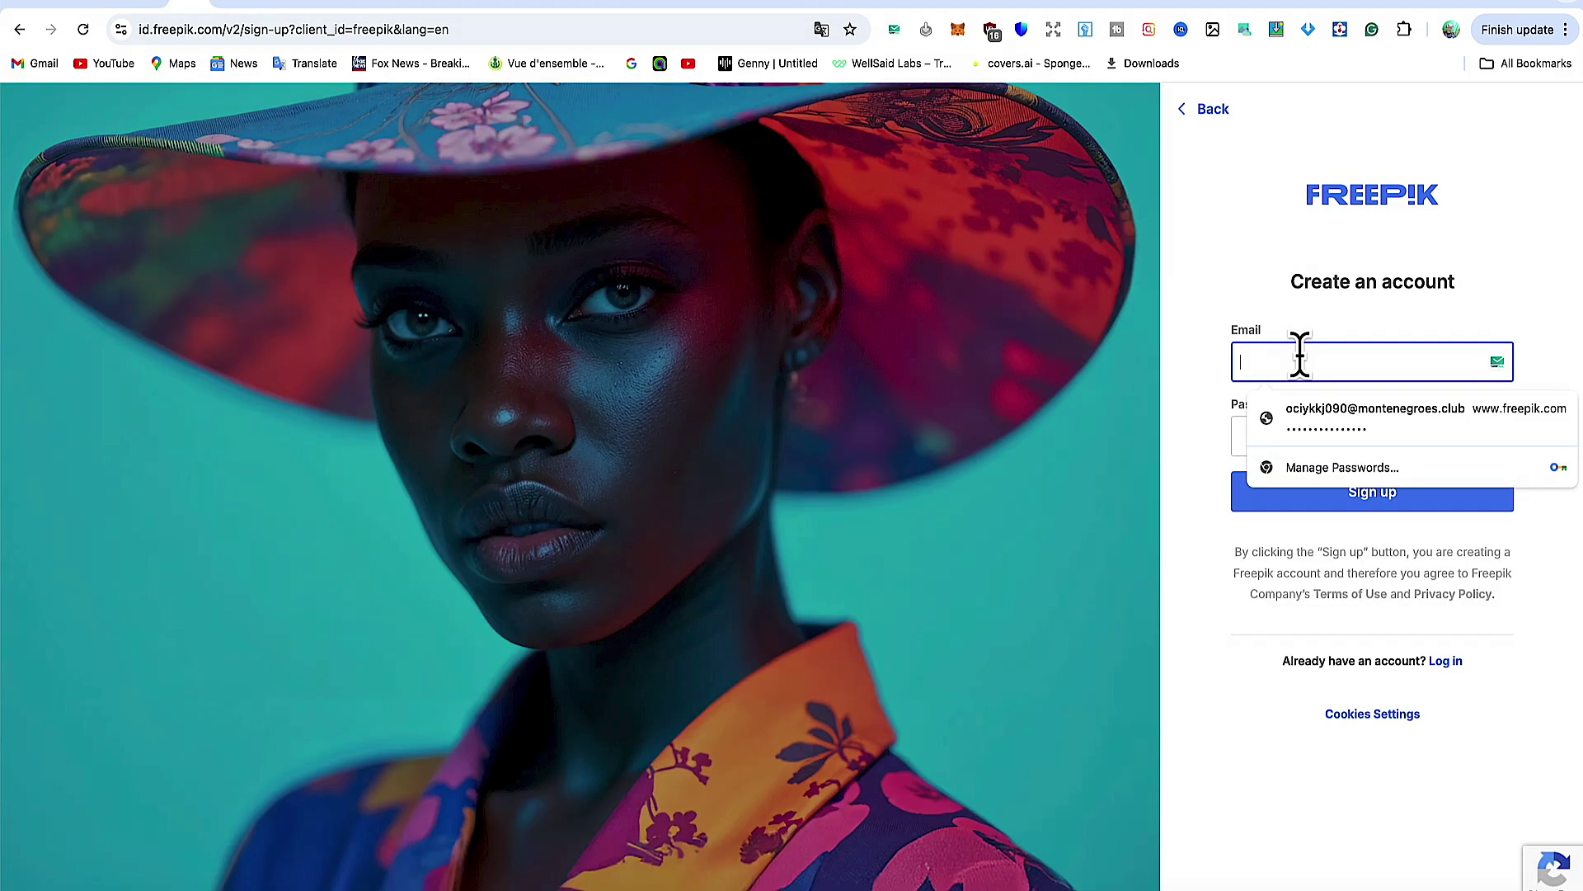
key("ctrl+v")
left_click(1394, 437)
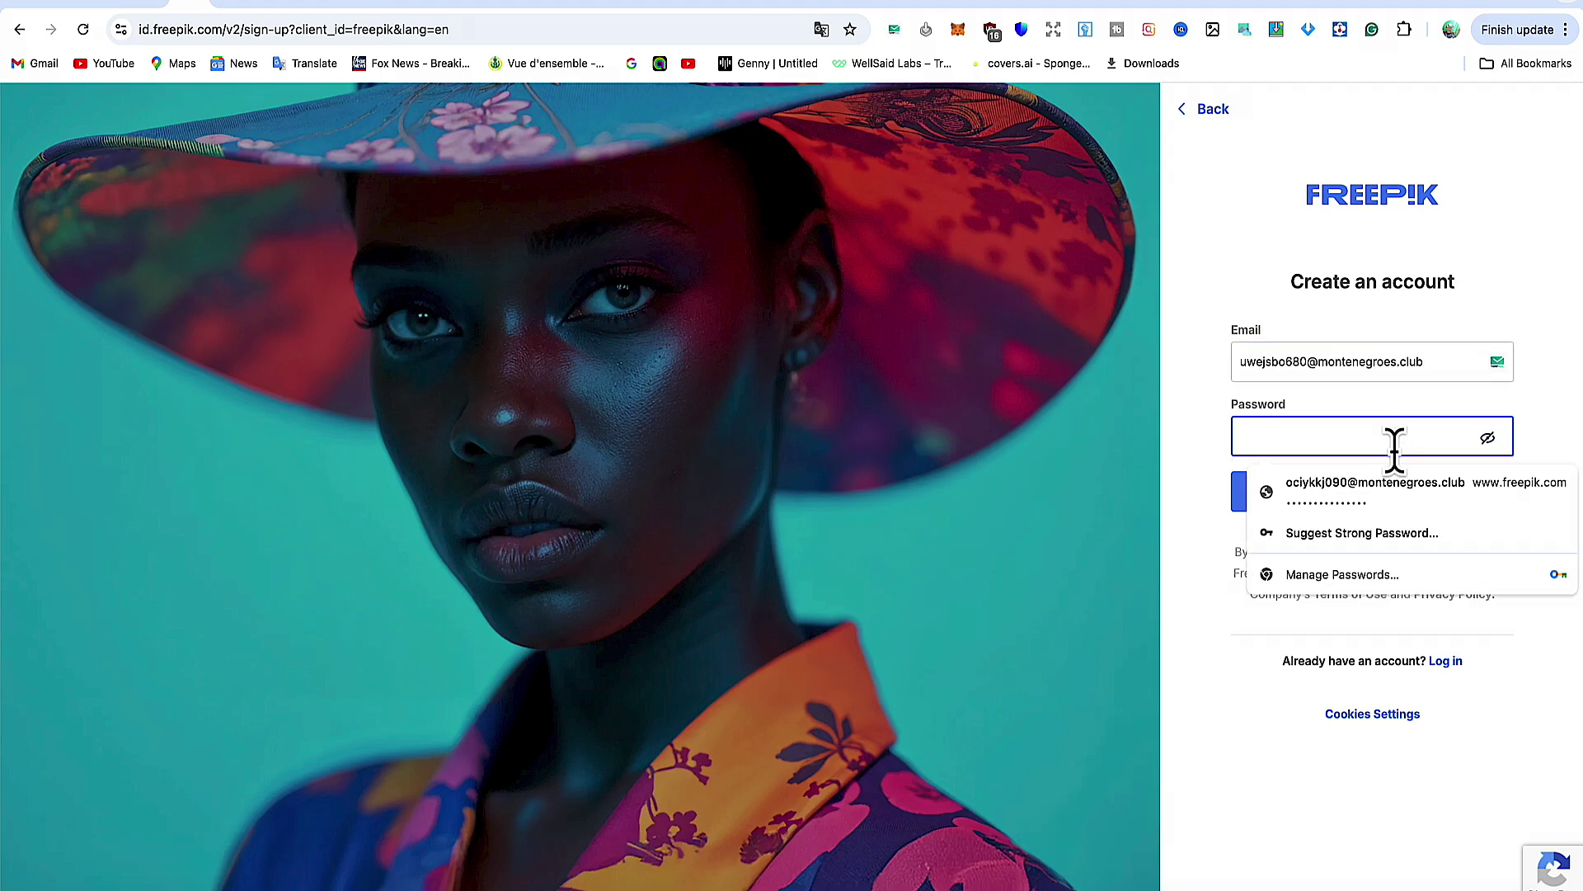
left_click(1394, 496)
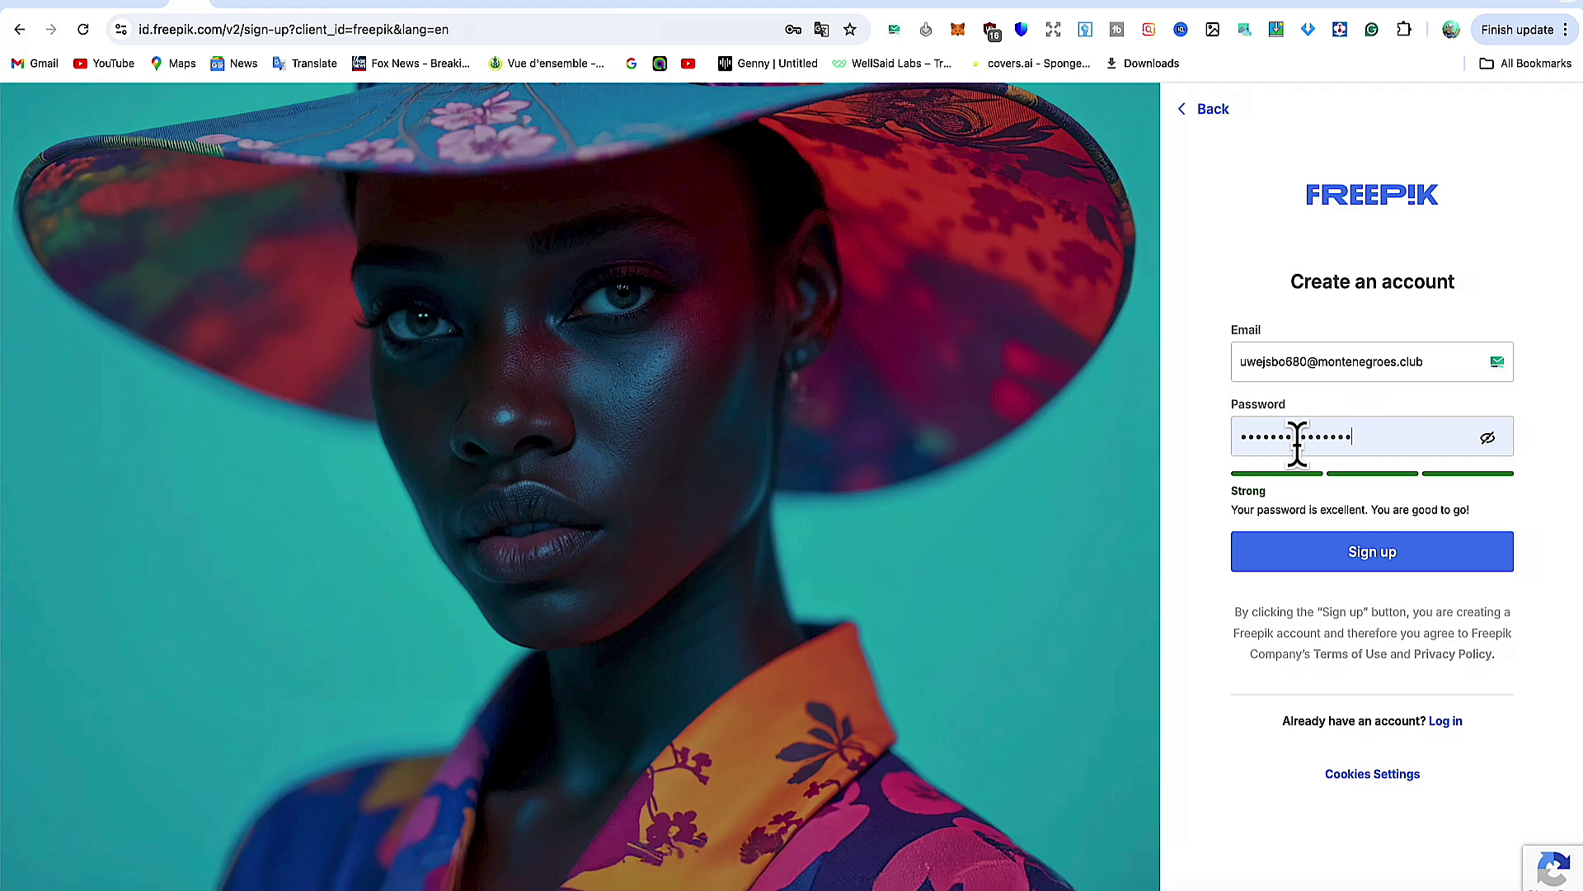
left_click(1374, 558)
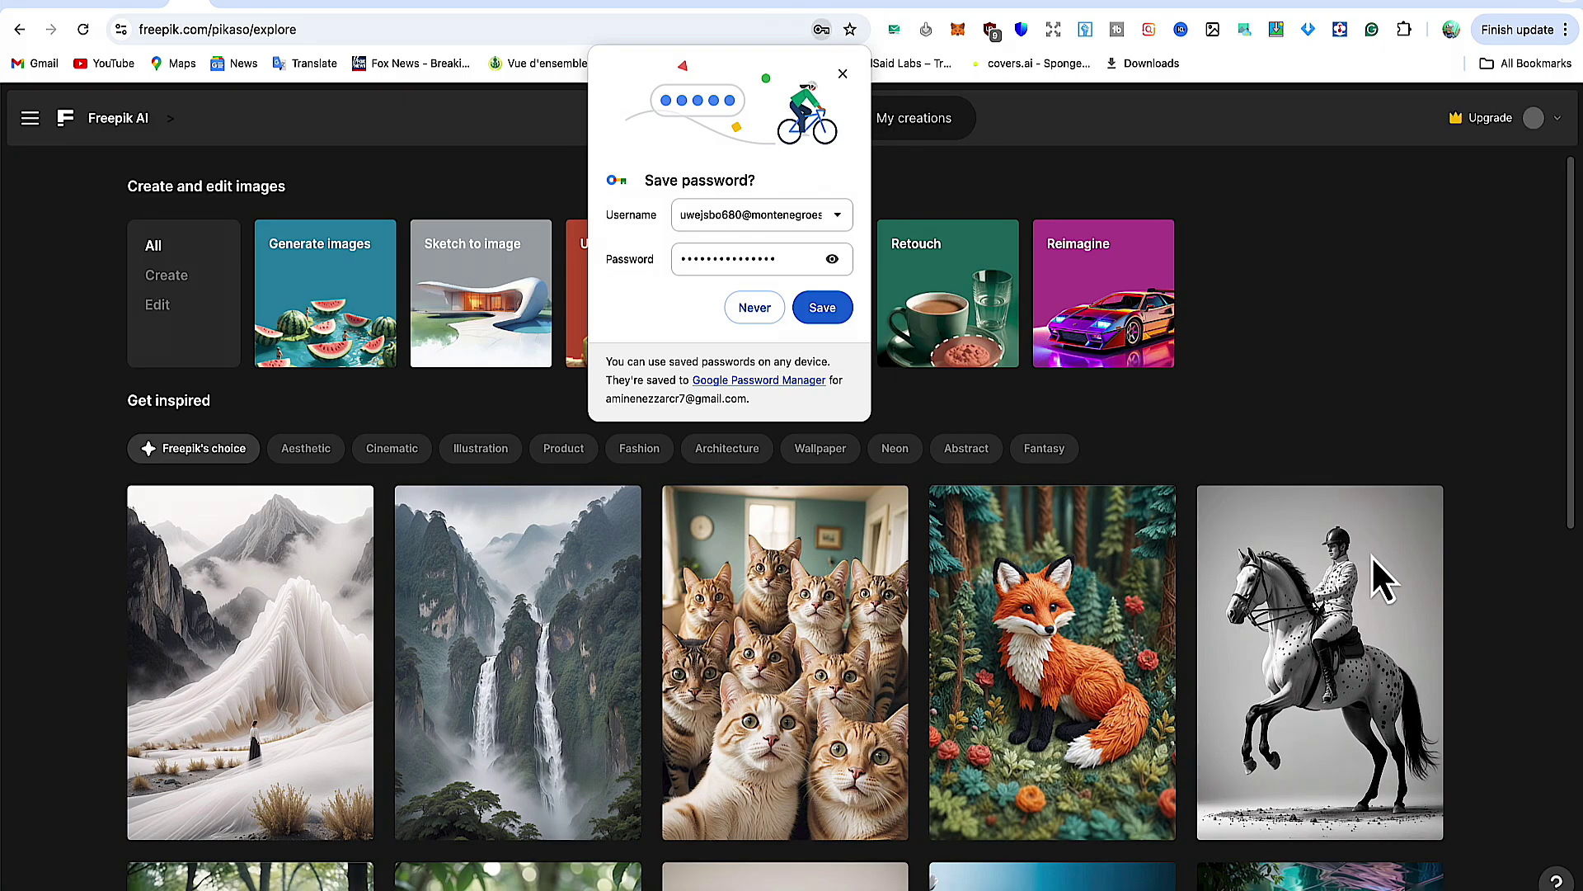
left_click(843, 75)
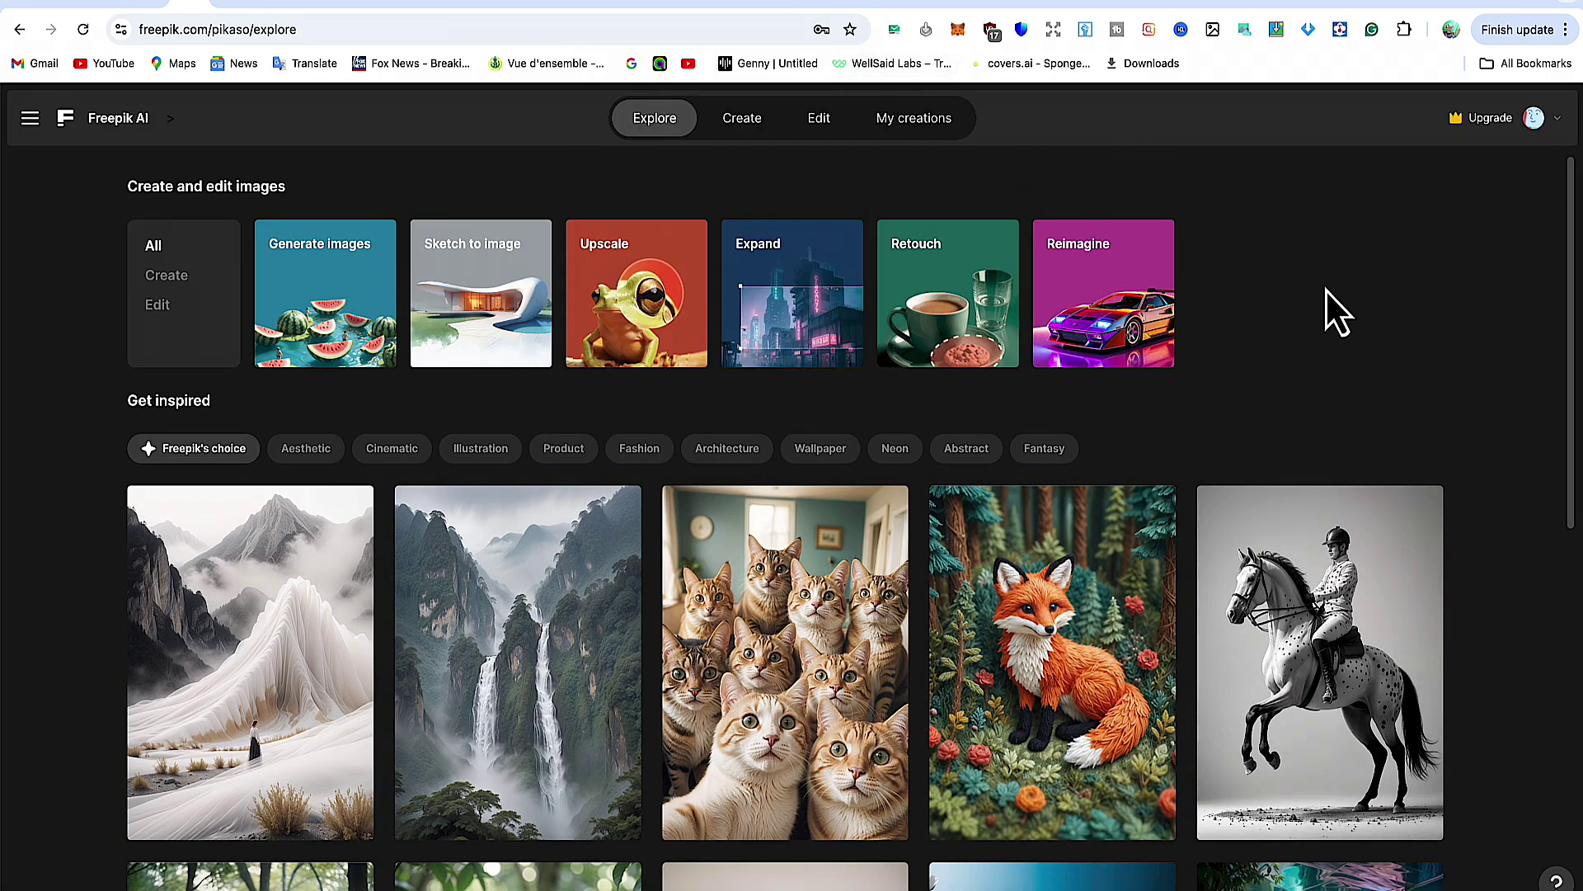
Step: Review the prices and yearly AI credits of Freepik's Essential, Premium and Premium+ plans
left_click(1489, 124)
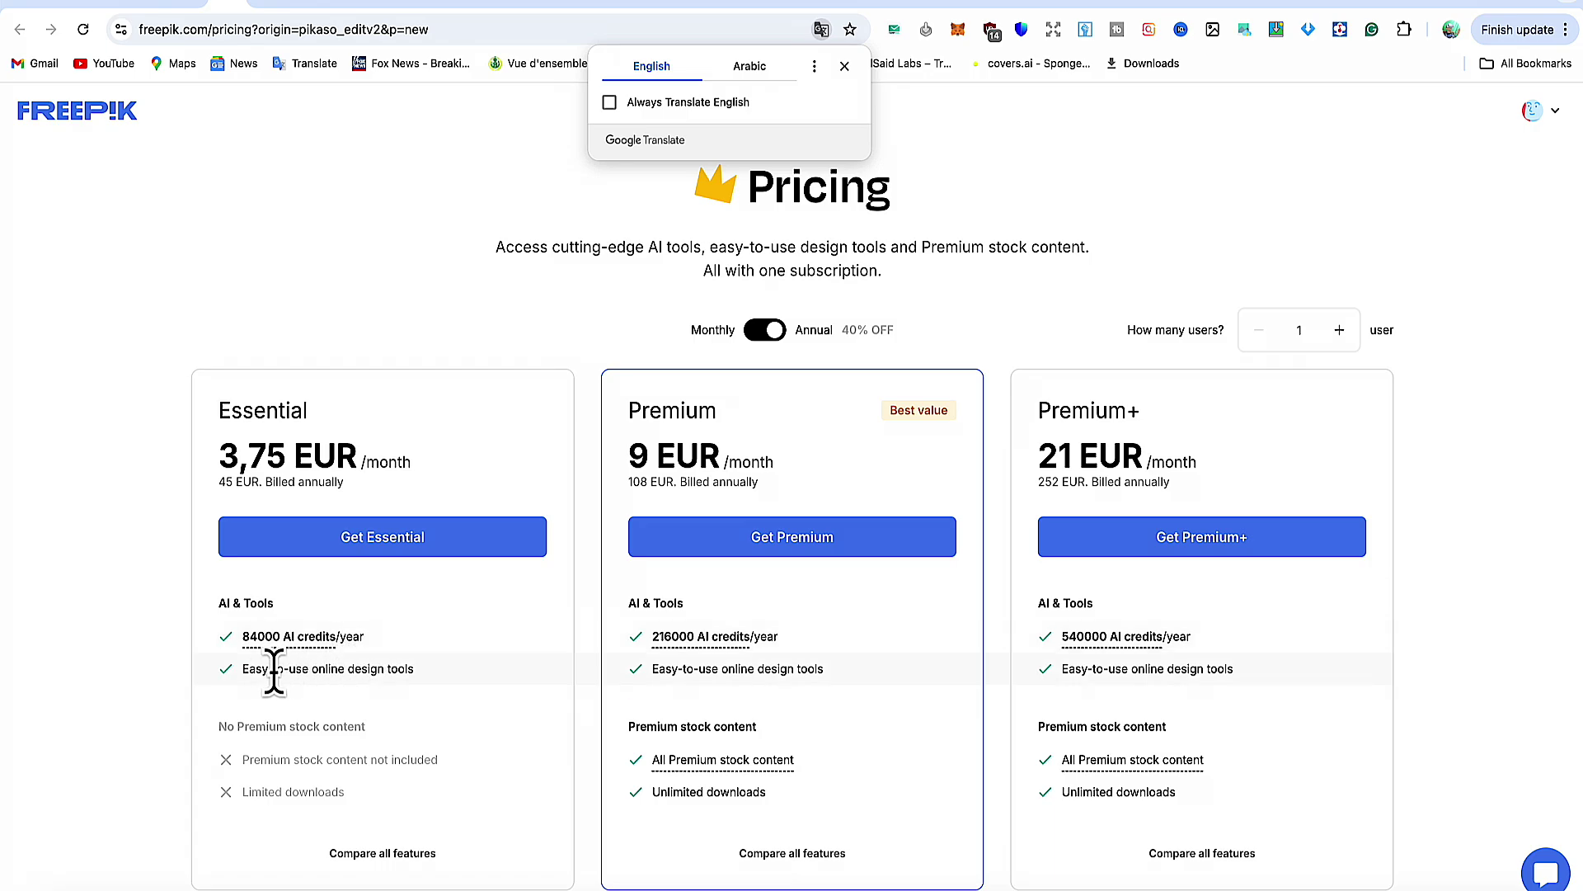
left_click_drag(230, 638, 374, 645)
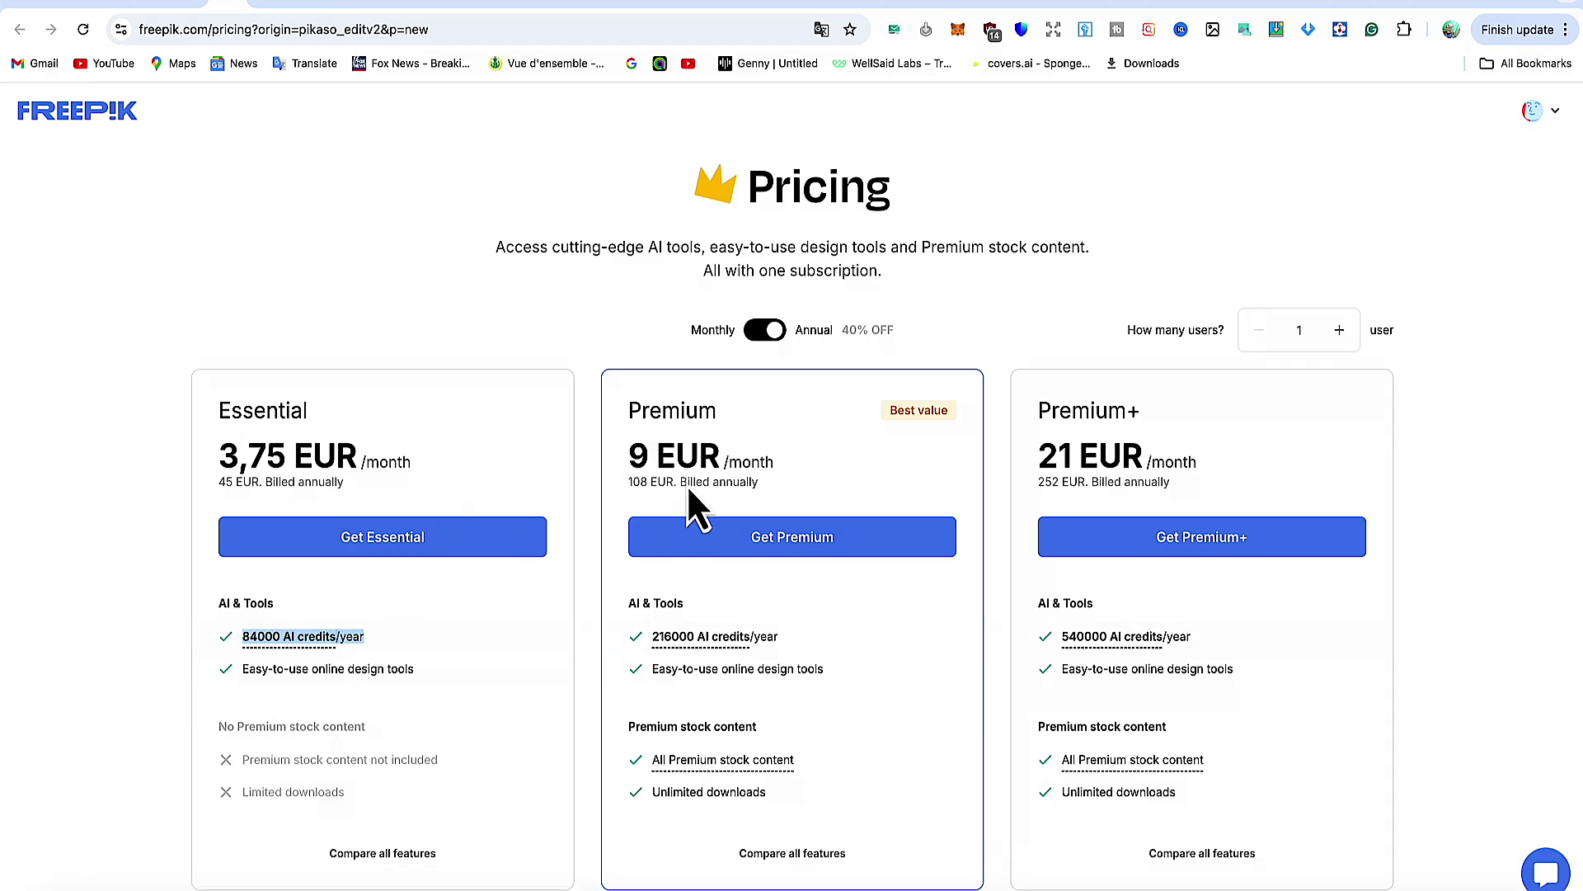
left_click(760, 452)
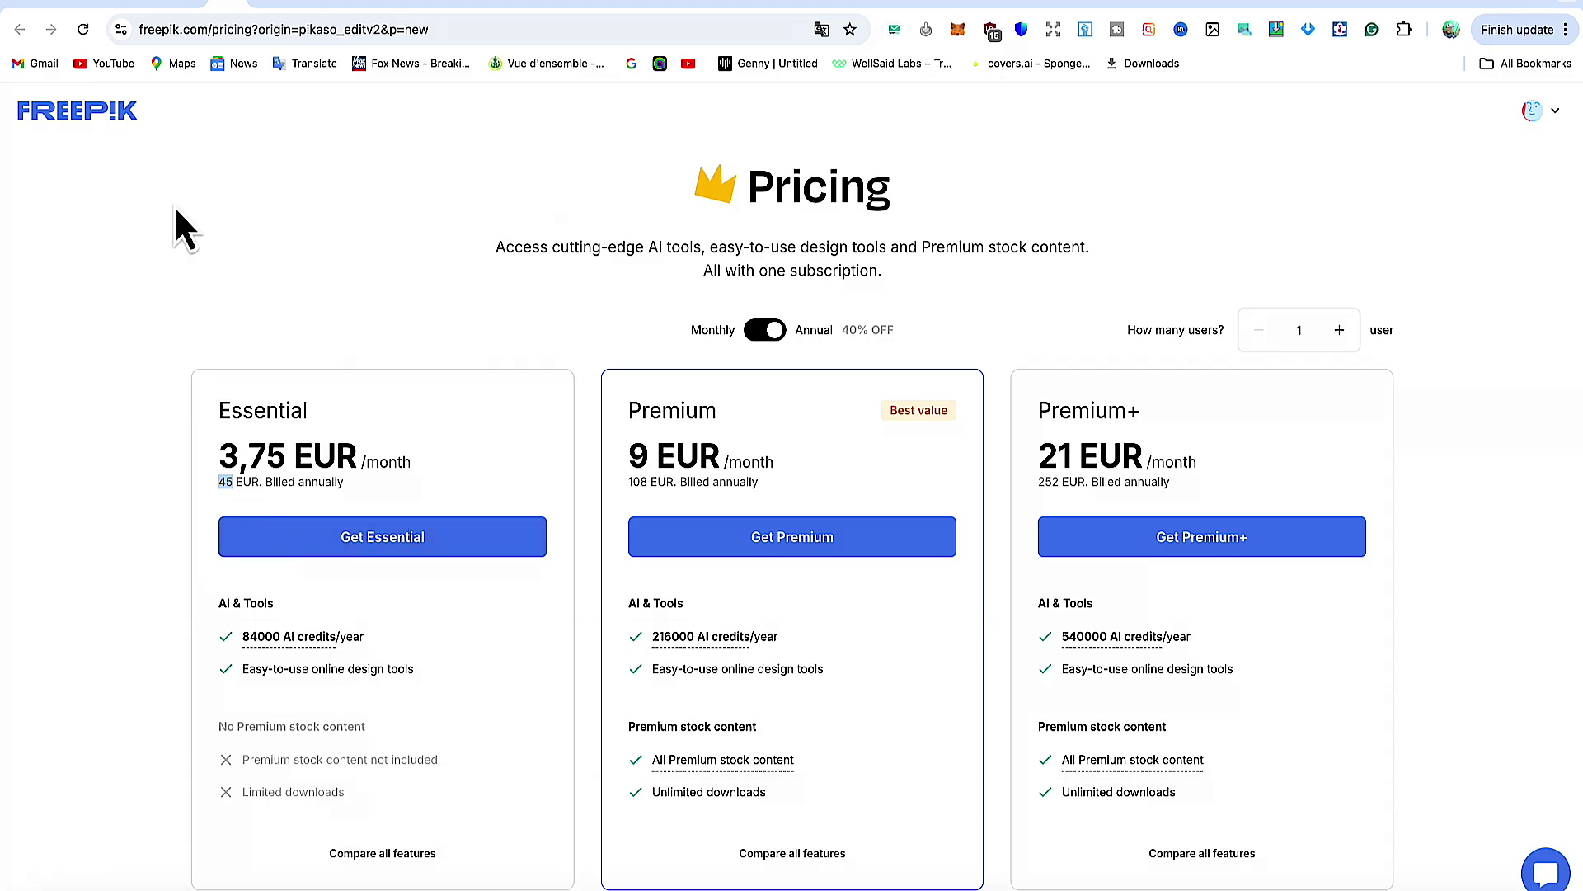
Step: Return to the Freepik AI page and open the Expand tool
left_click(183, 4)
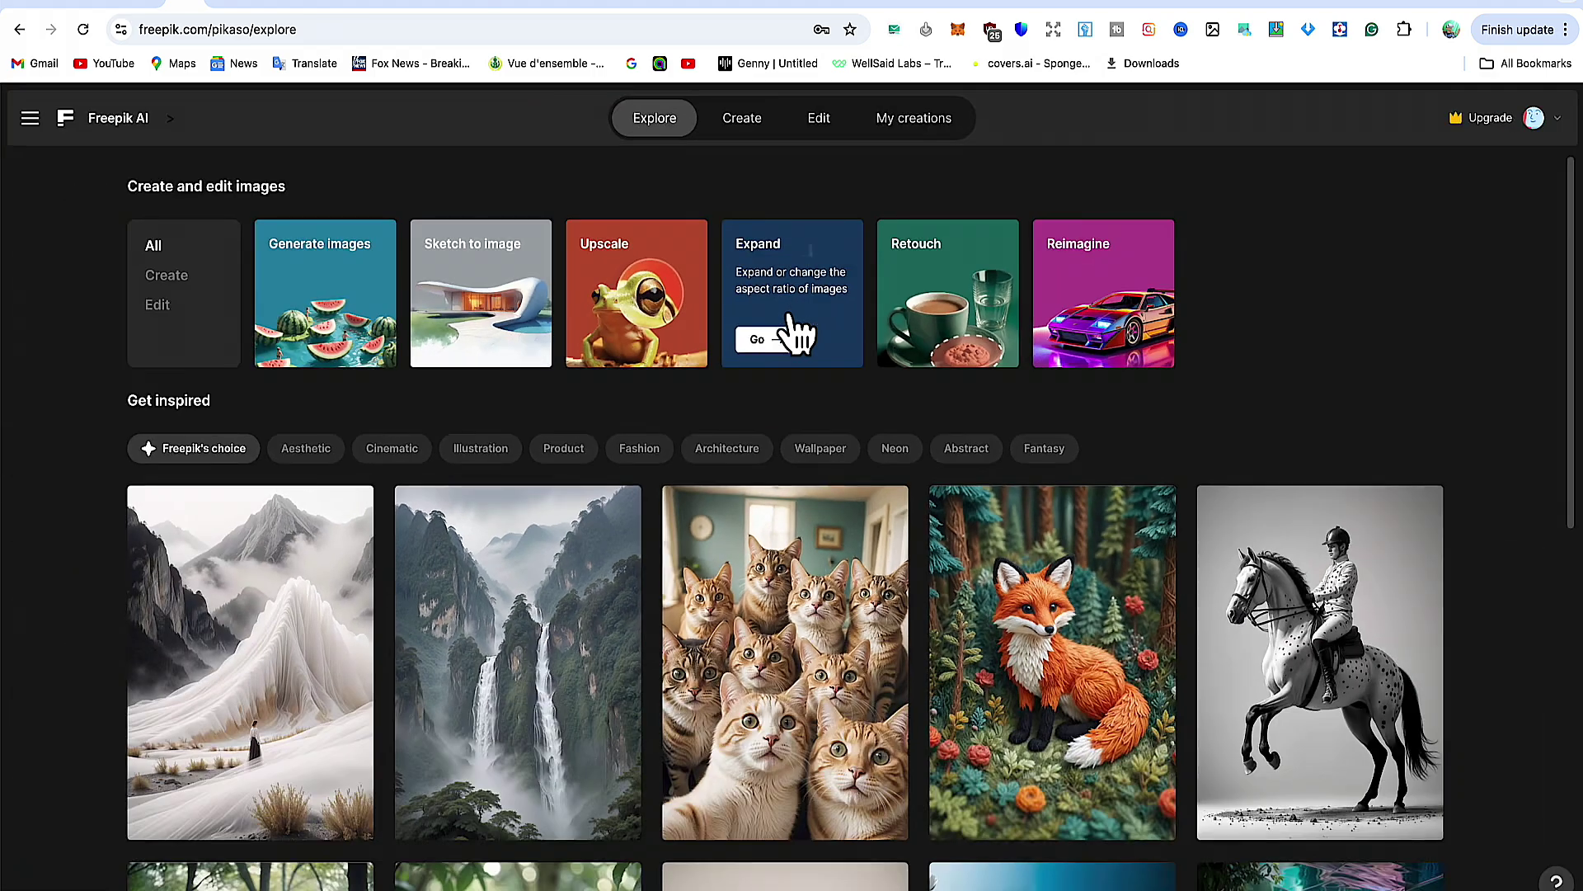
left_click(771, 380)
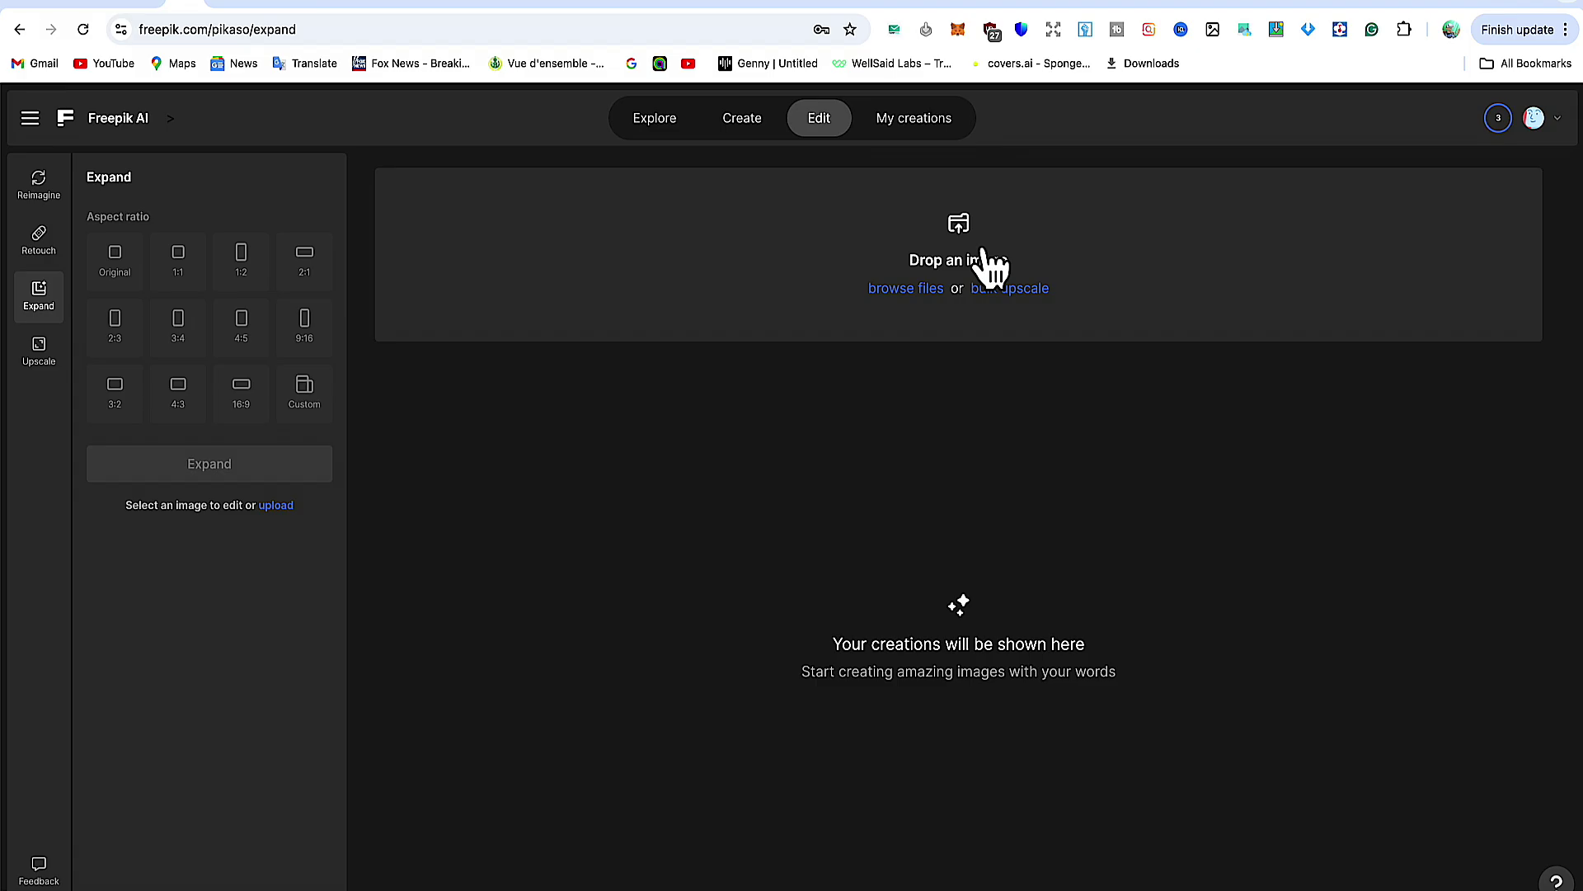
Step: Look through the installed apps and switch to Photoshop
key("F4")
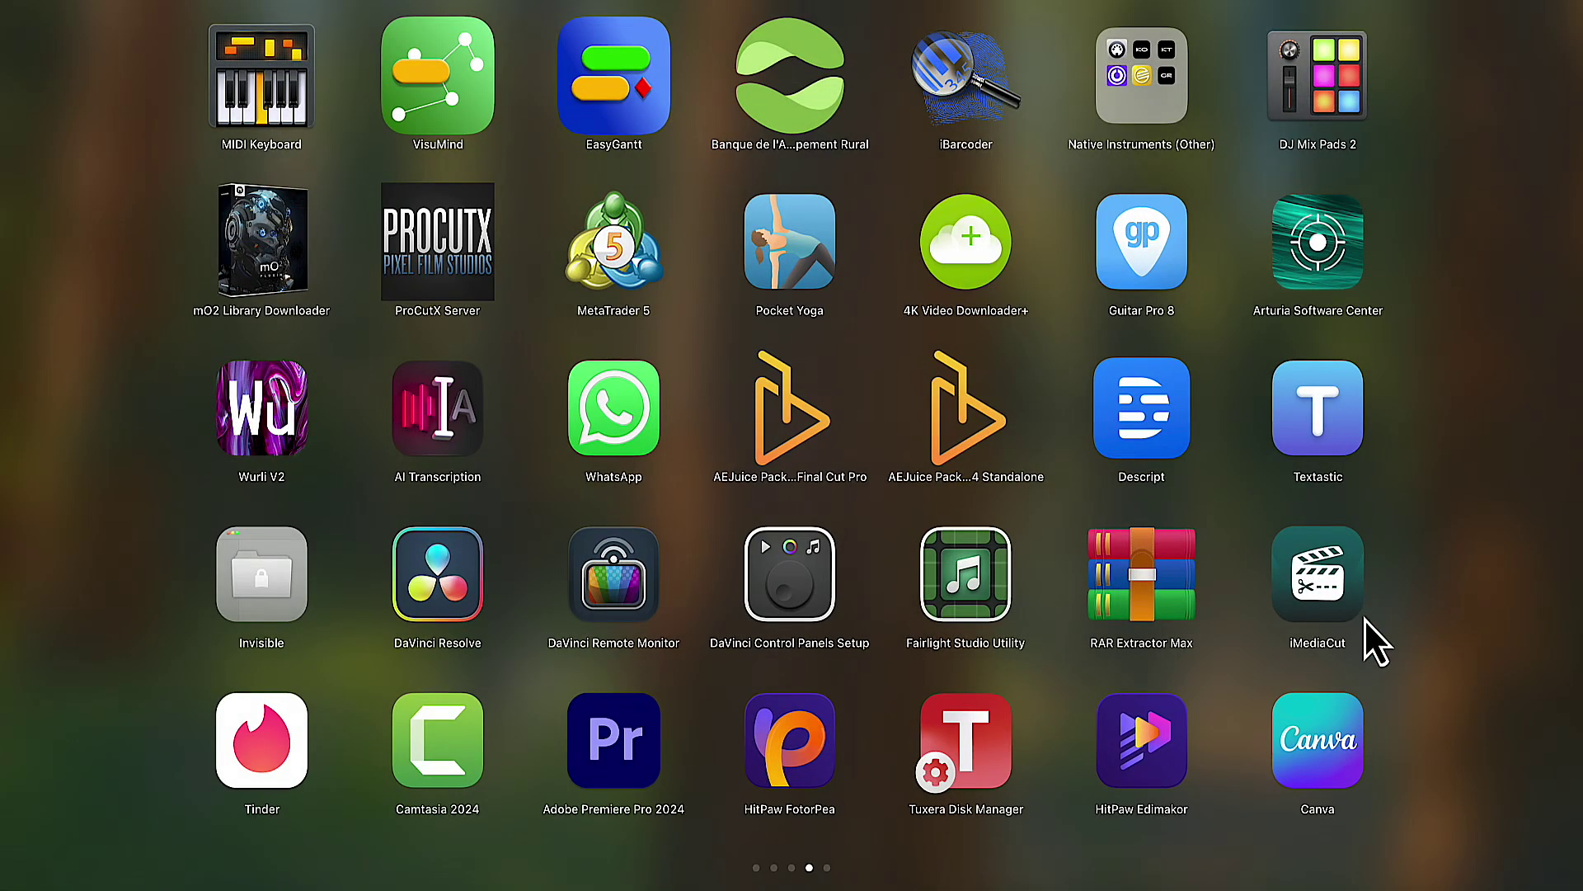
scroll(1364, 619, "right", 5)
scroll(1003, 549, "left", 5)
scroll(1005, 551, "left", 10)
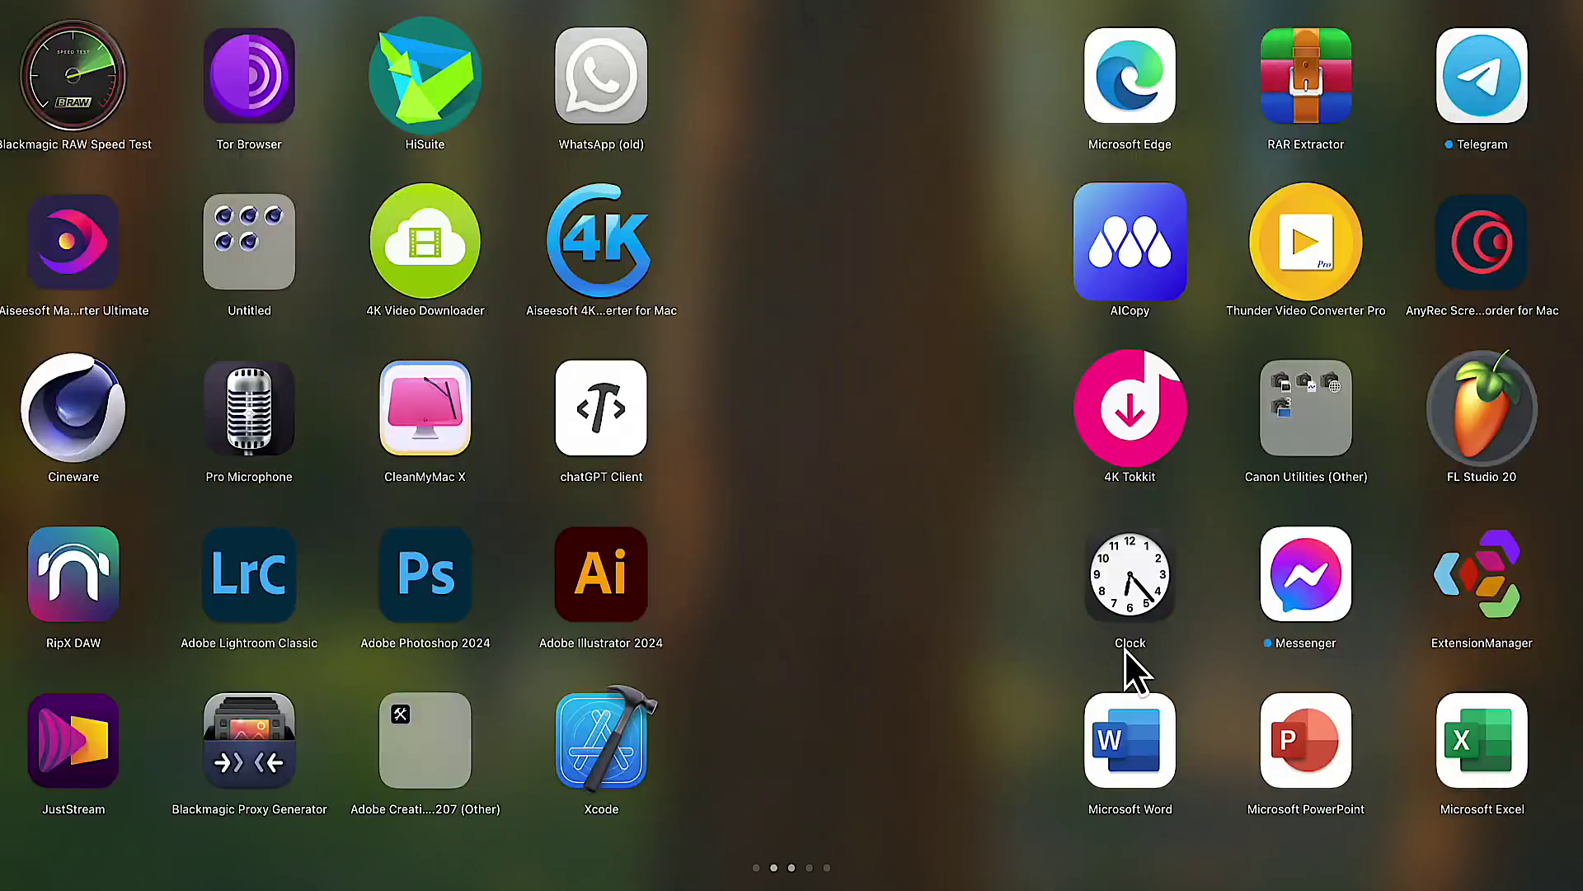
key("F4")
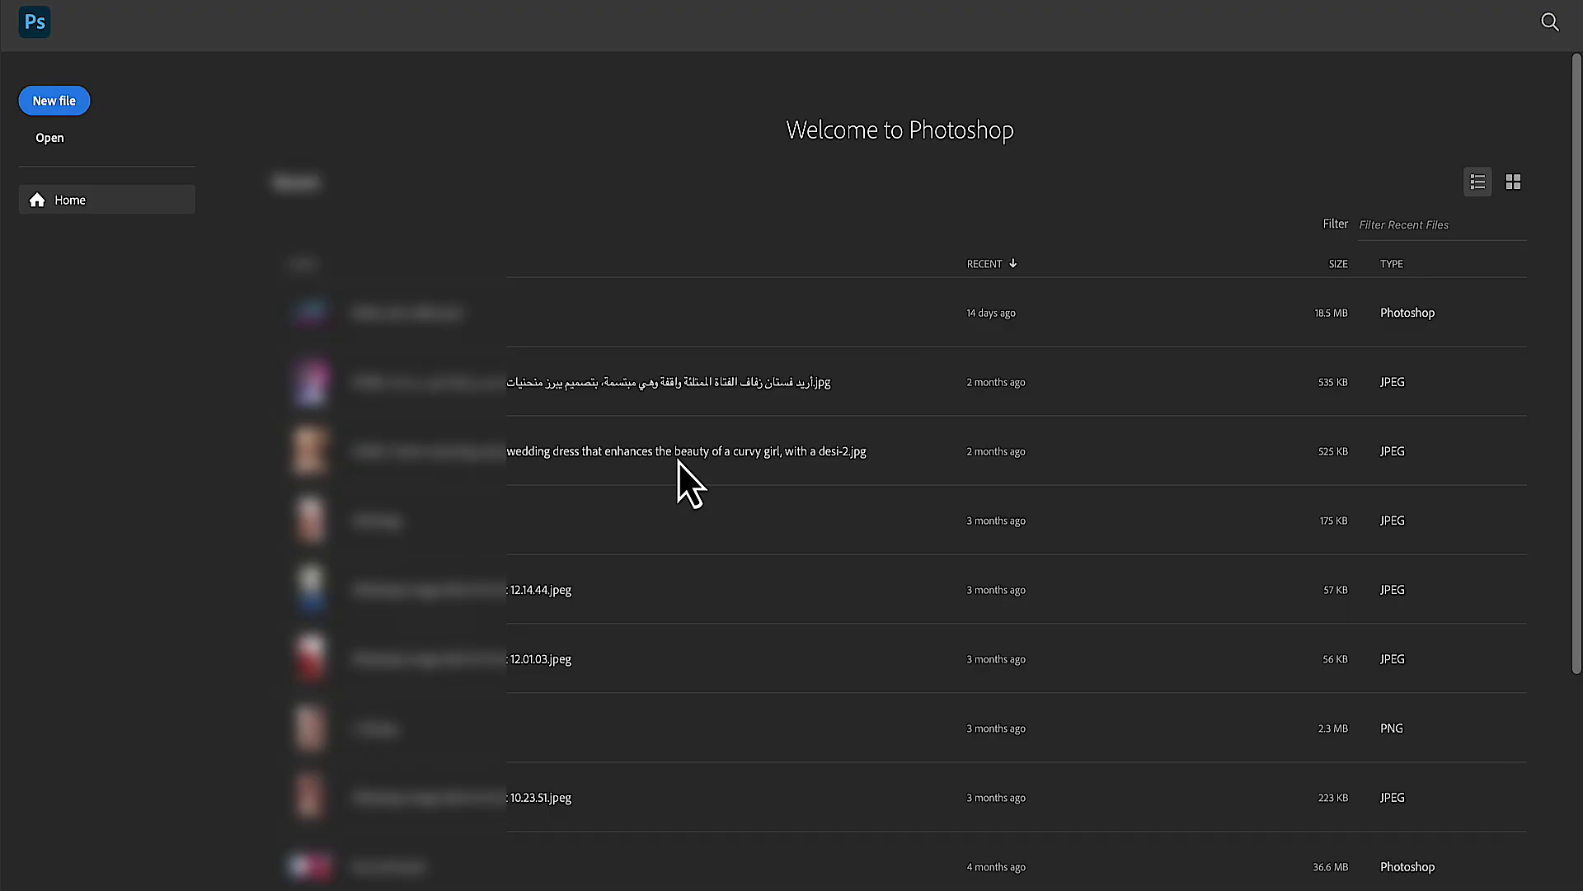
key("super+n")
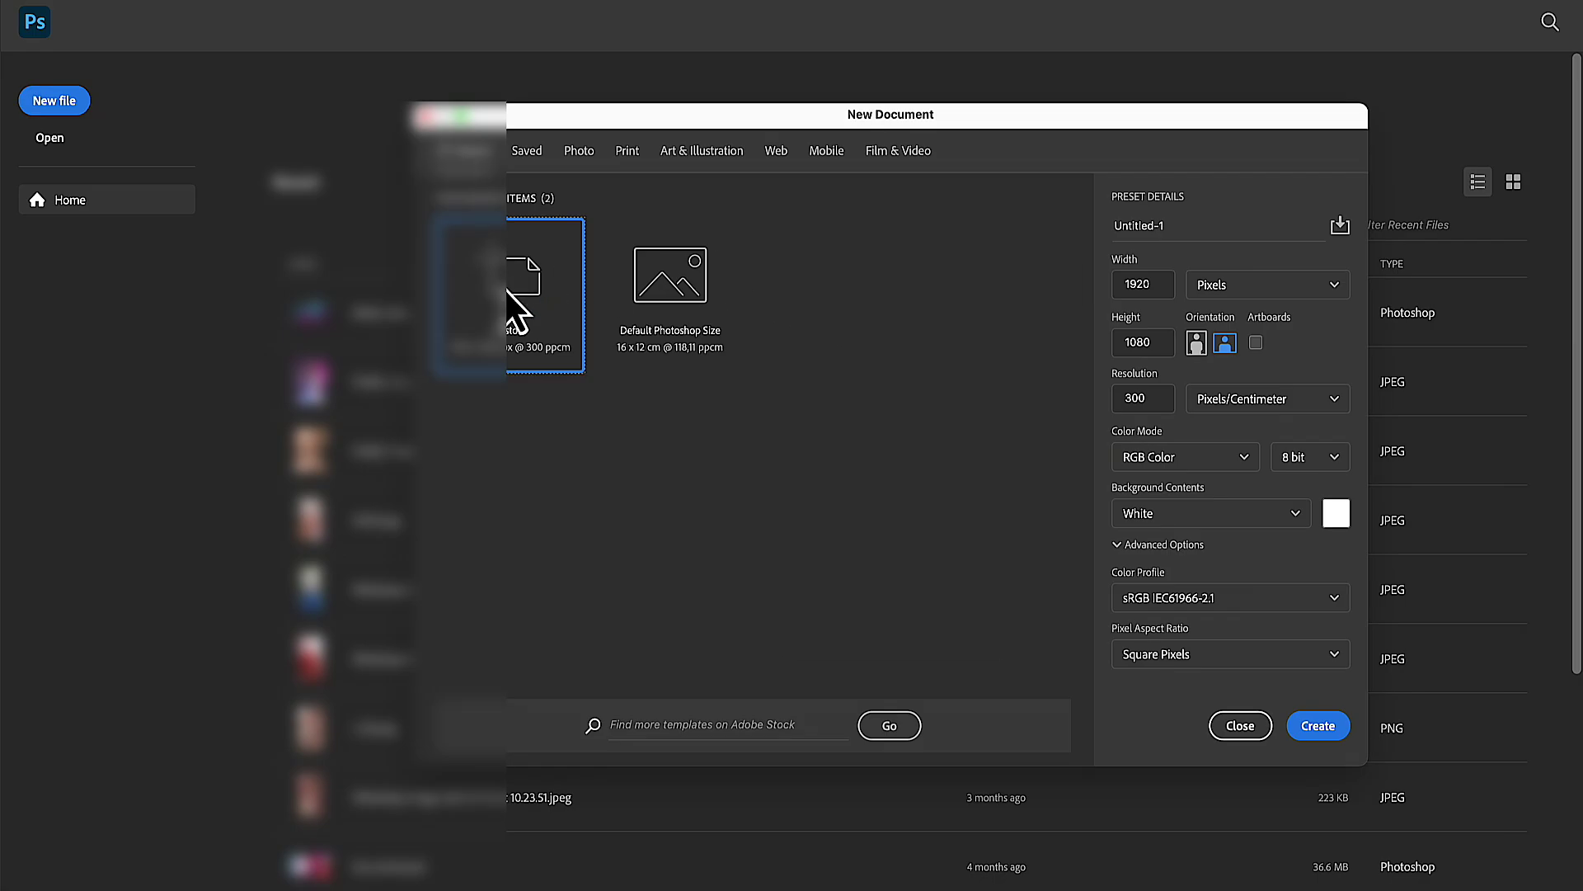
double_click(519, 259)
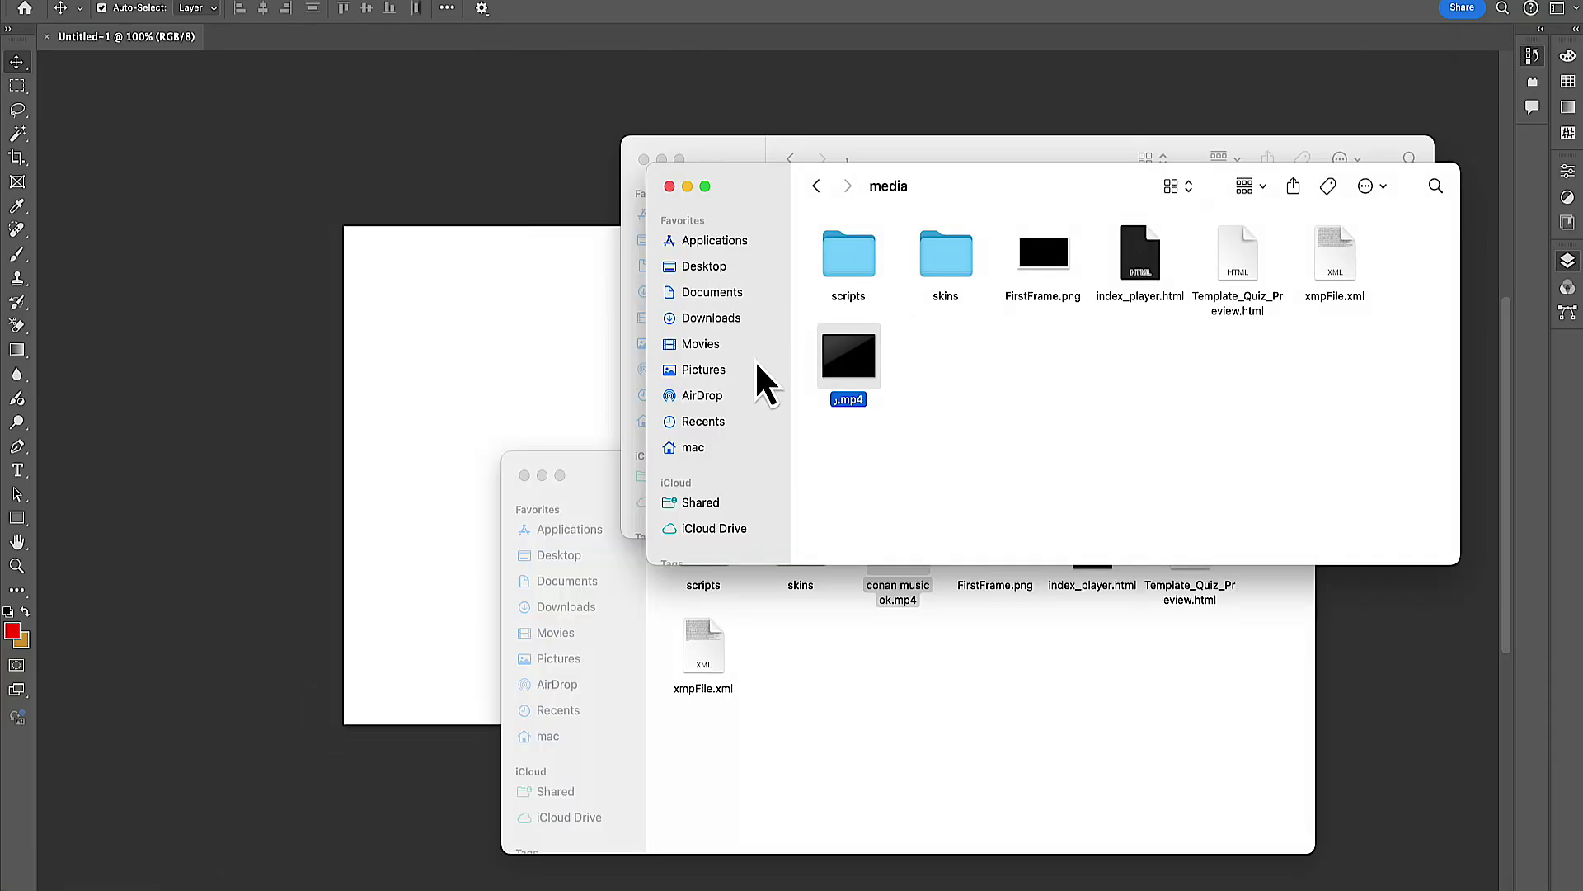
left_click(716, 344)
left_click_drag(845, 288, 488, 417)
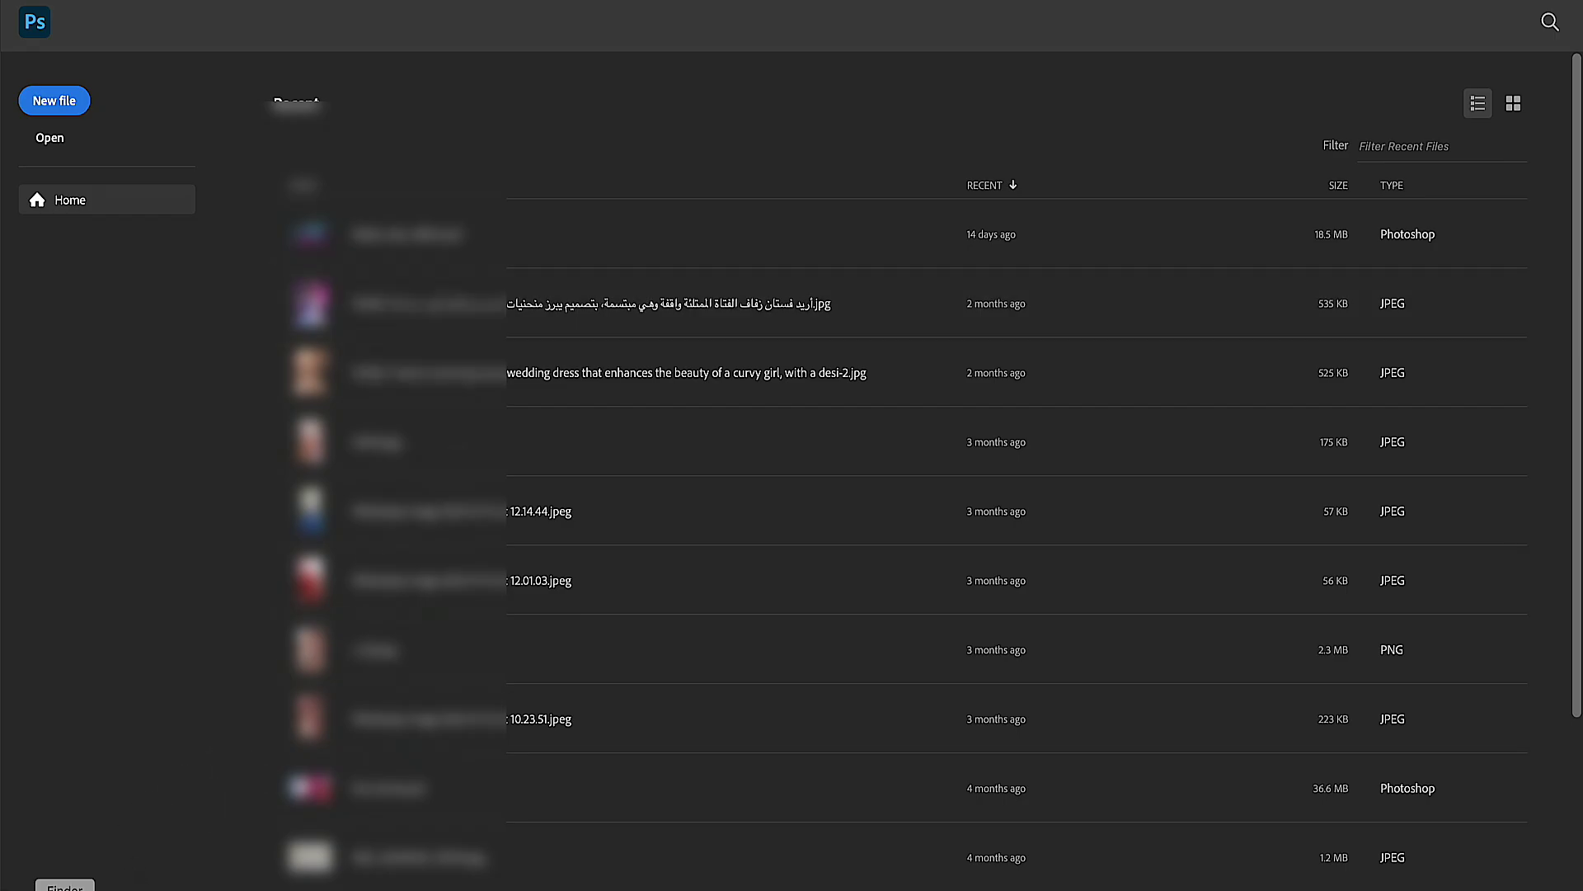
Step: Open the image ppn.png from the Documents folder in Photoshop
left_click(65, 888)
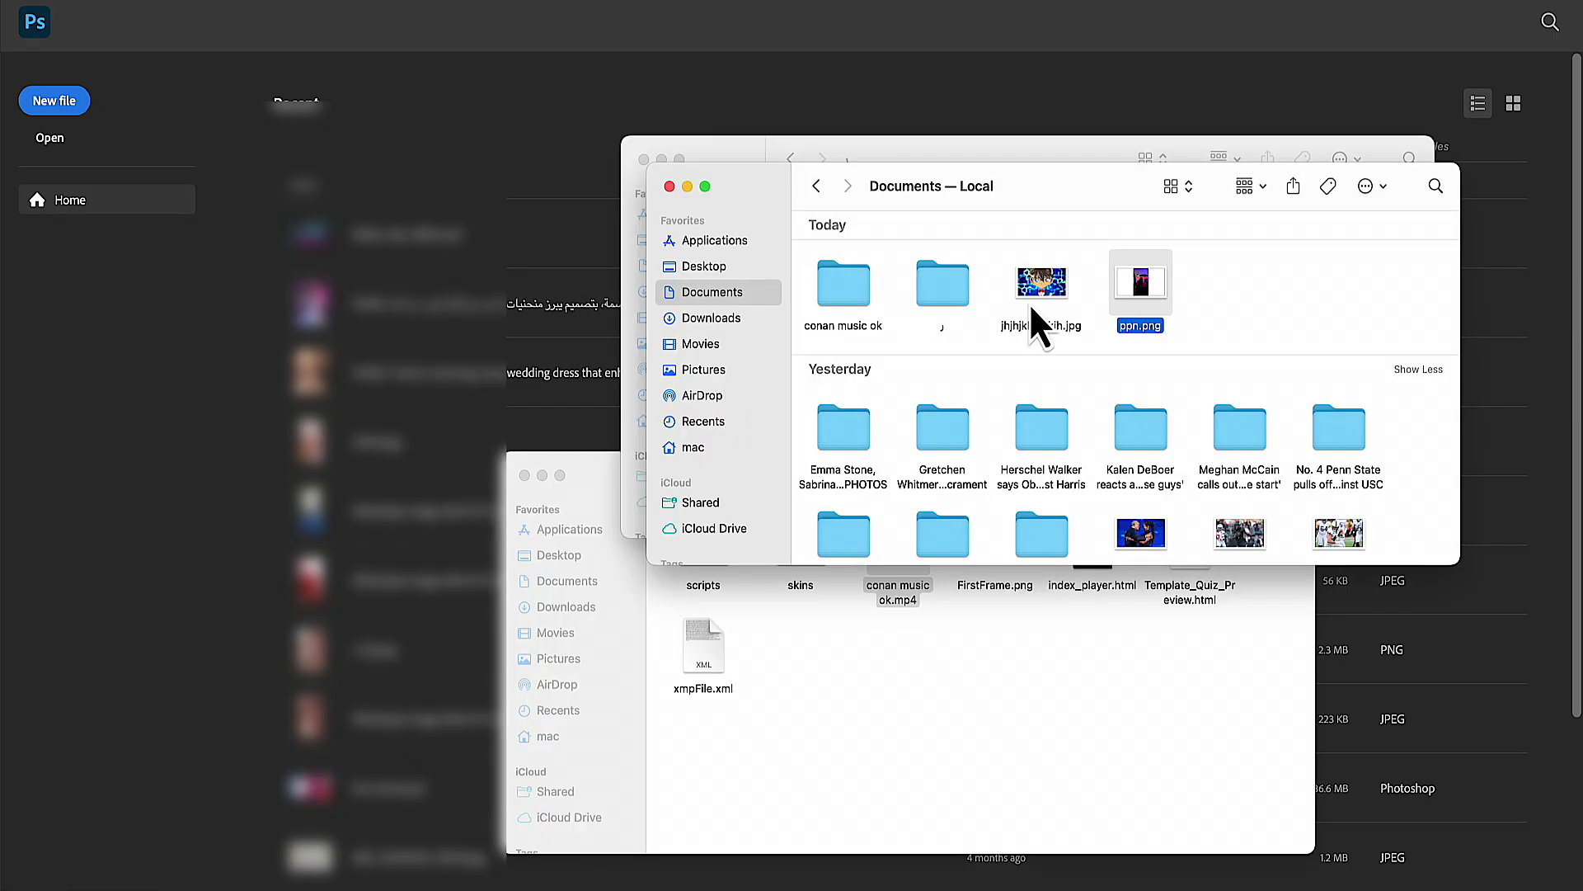
double_click(1131, 295)
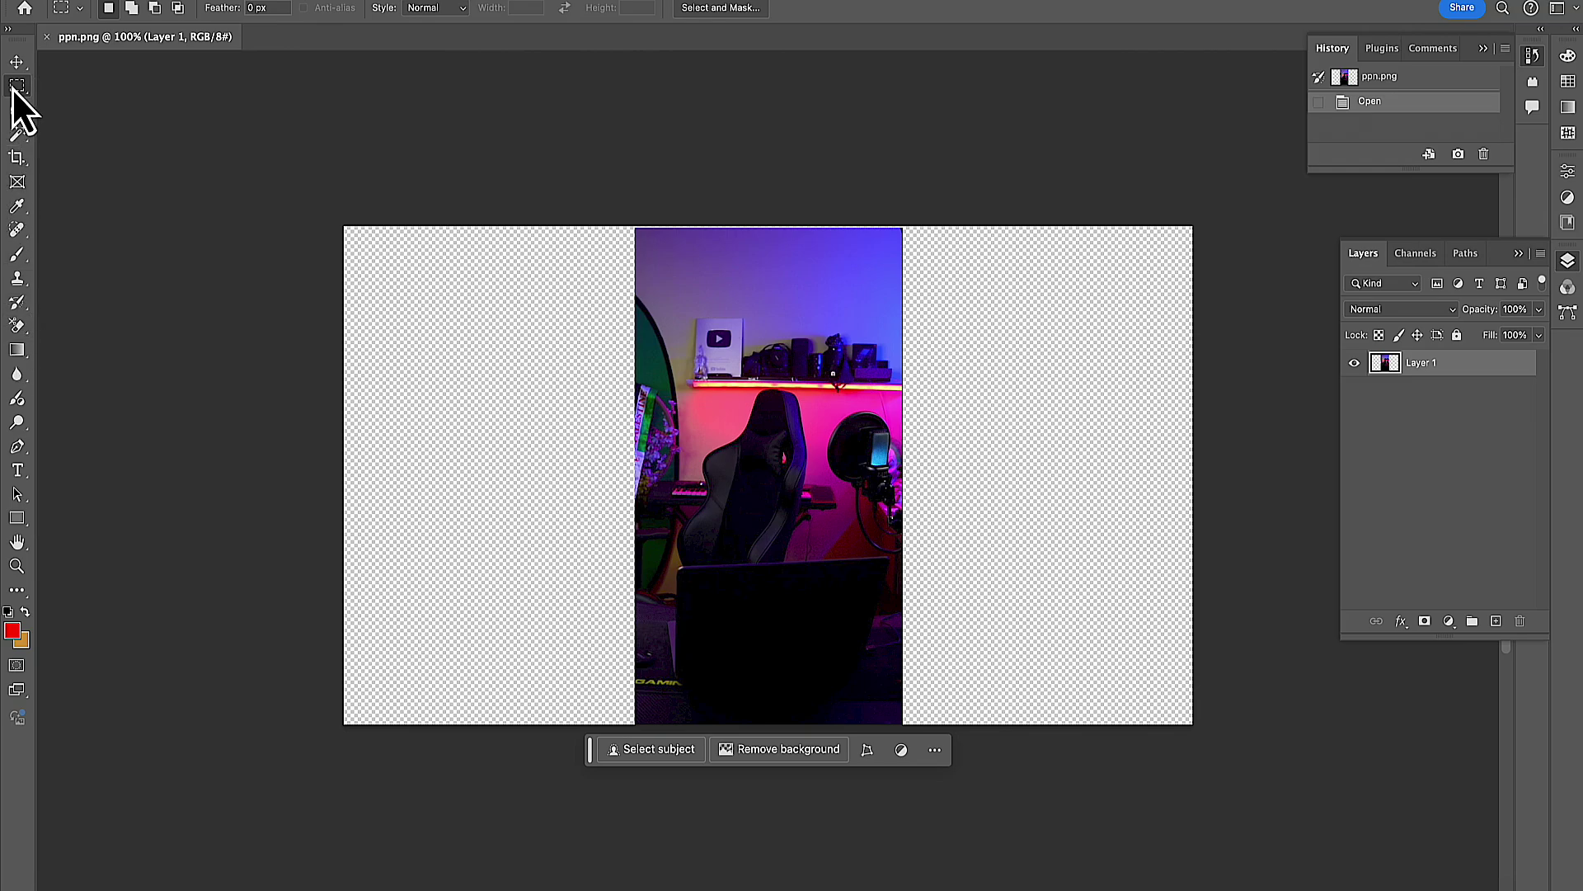
Step: Crop the image to the vertical room photo, cutting off the transparent areas on both sides
left_click(16, 159)
left_click_drag(342, 482, 483, 485)
left_click_drag(1047, 468, 909, 462)
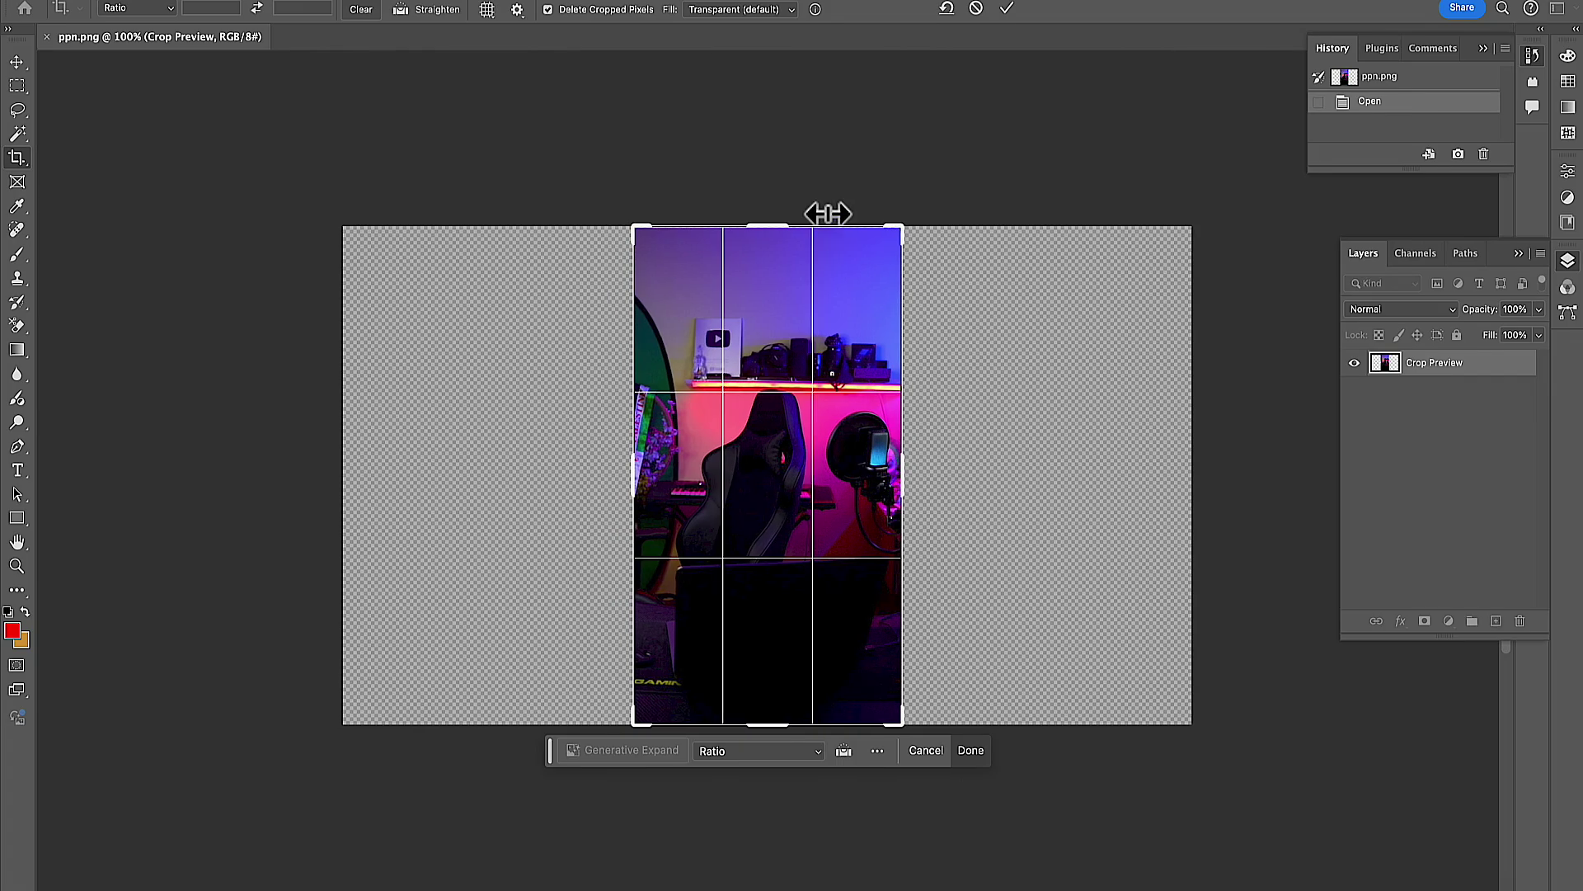
left_click(1006, 8)
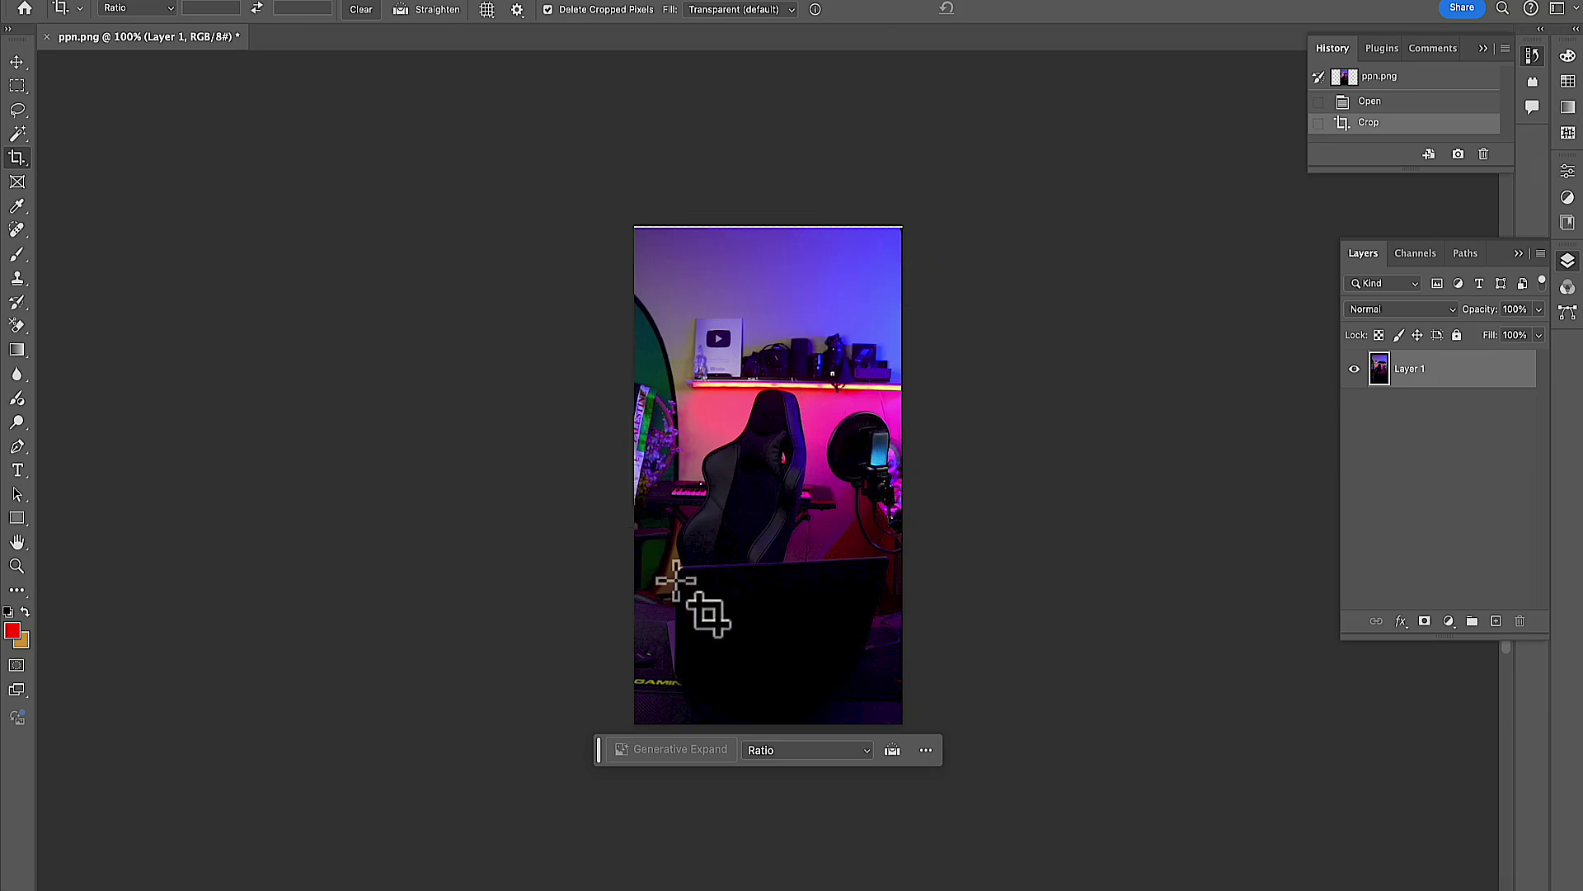
Step: Export the cropped room image with Save for Web using the JPEG High preset, saved as pl.jpg in Documents
left_click(165, 0)
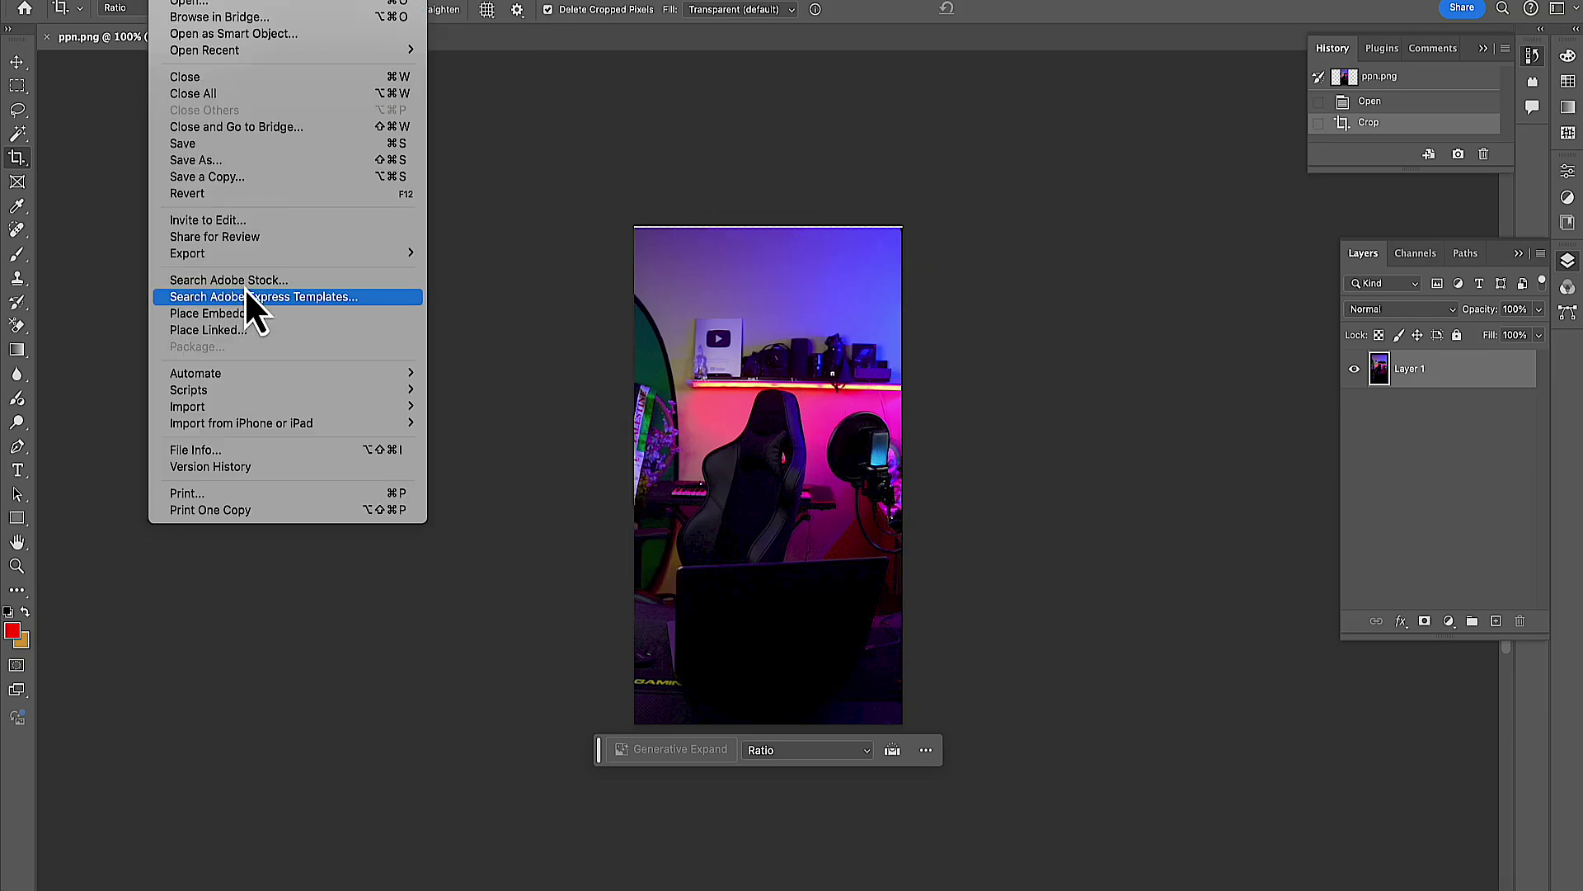
mouse_move(245, 252)
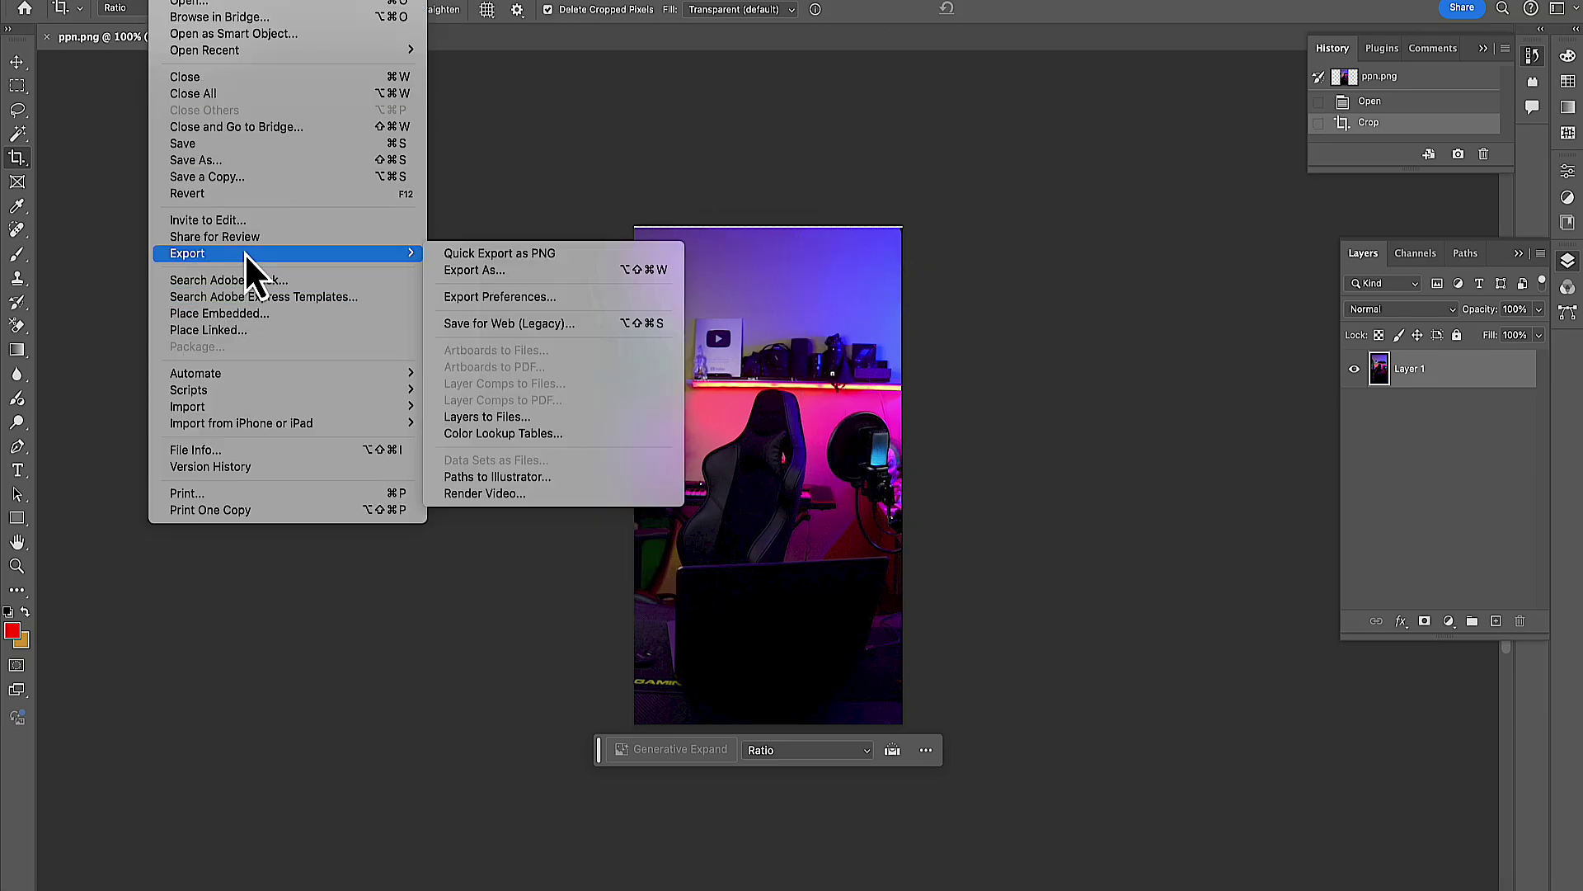
left_click(590, 323)
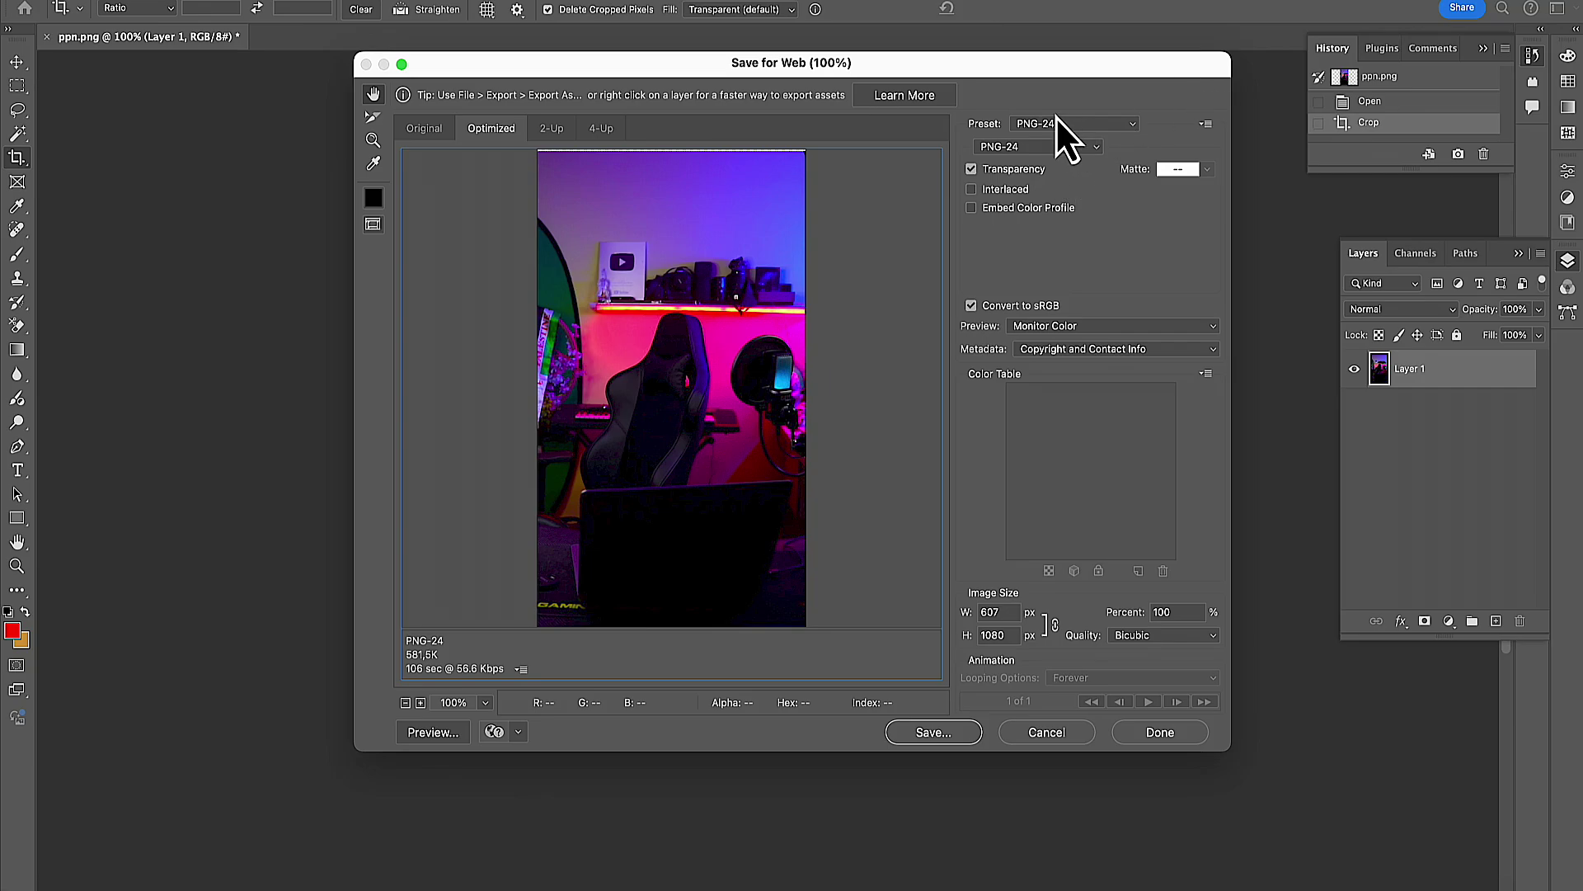
left_click(1057, 121)
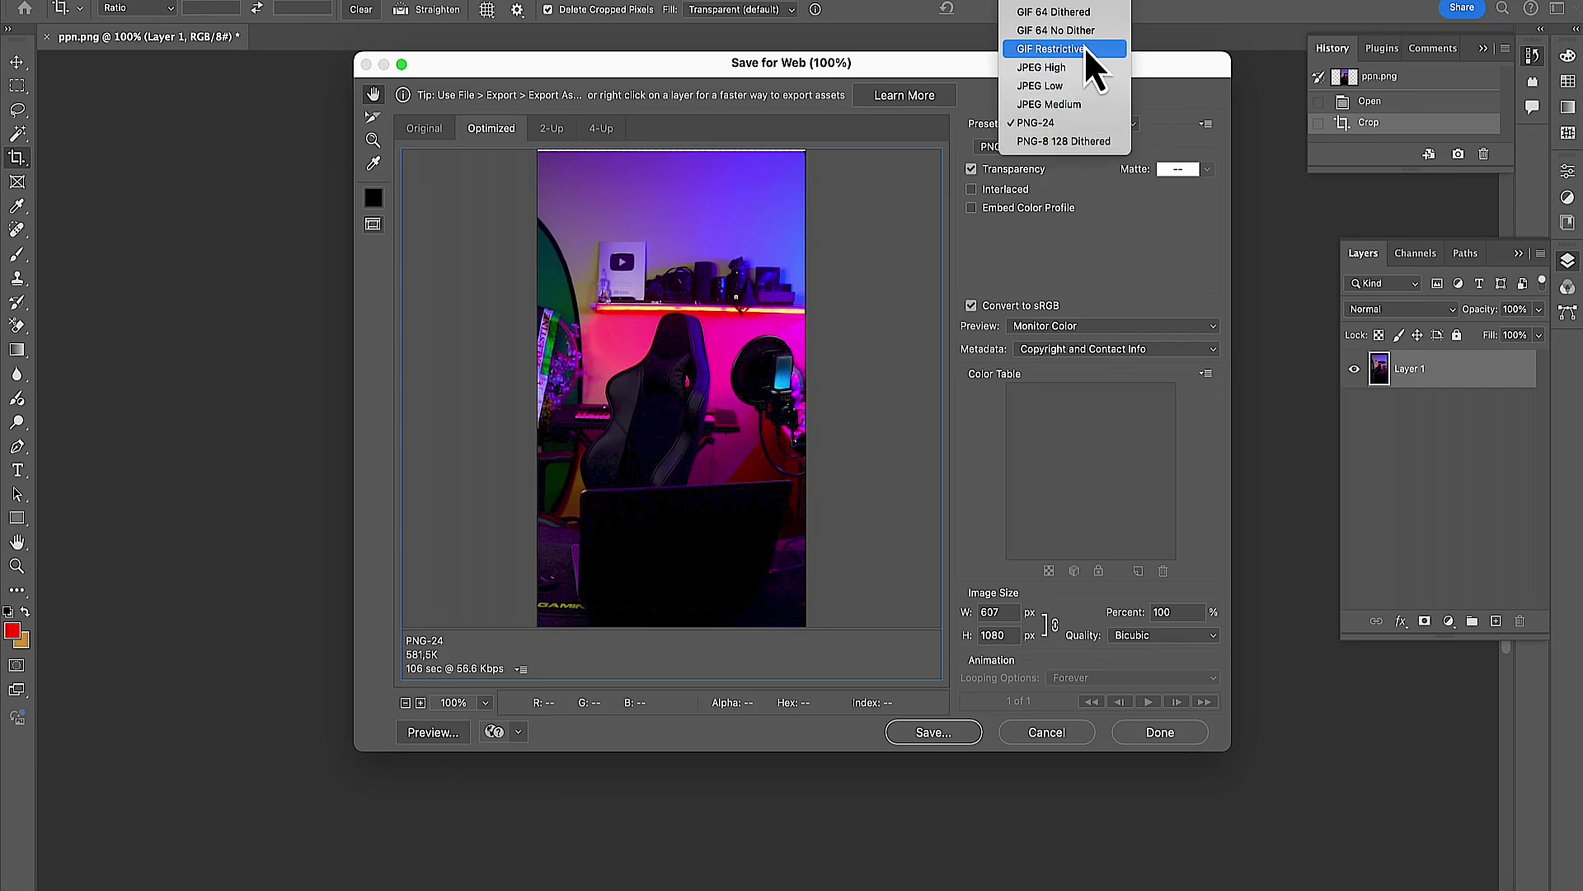
left_click(1080, 68)
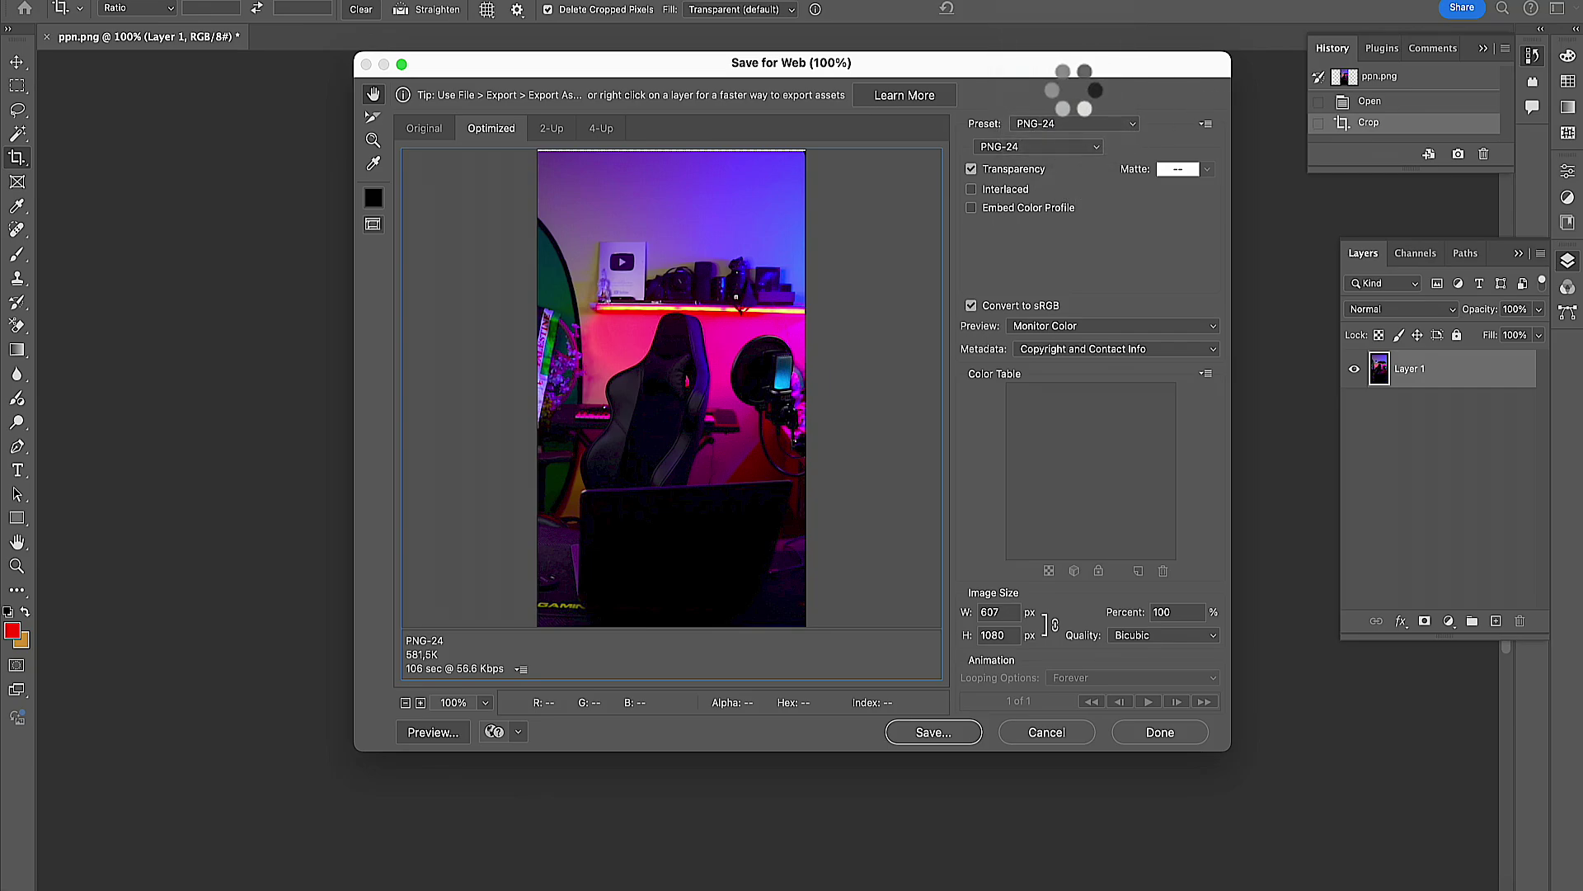
left_click(941, 734)
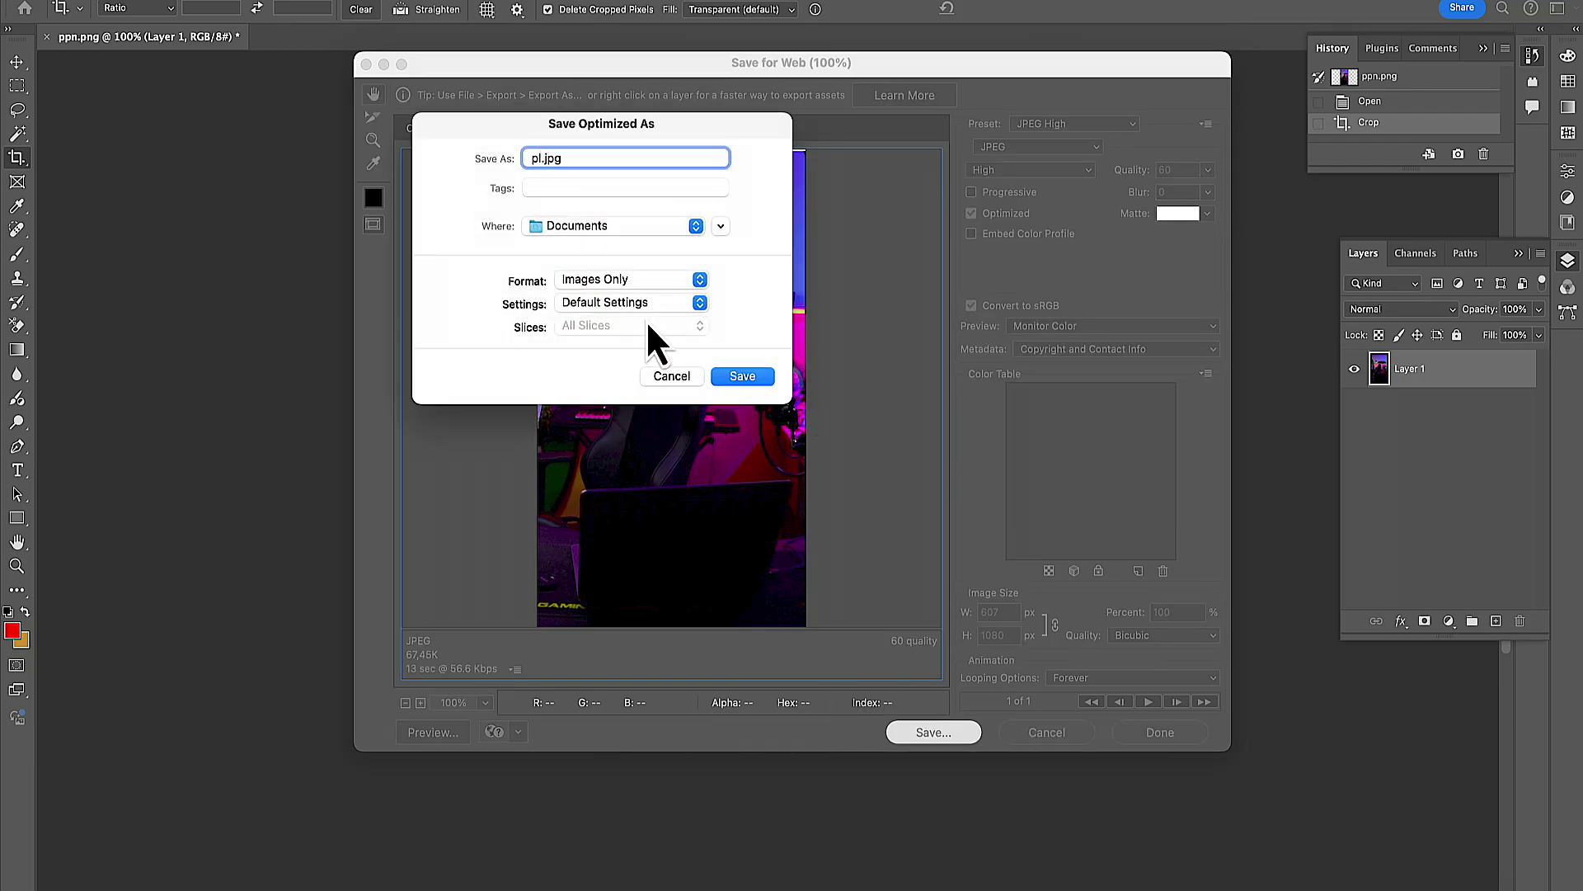
left_click(770, 378)
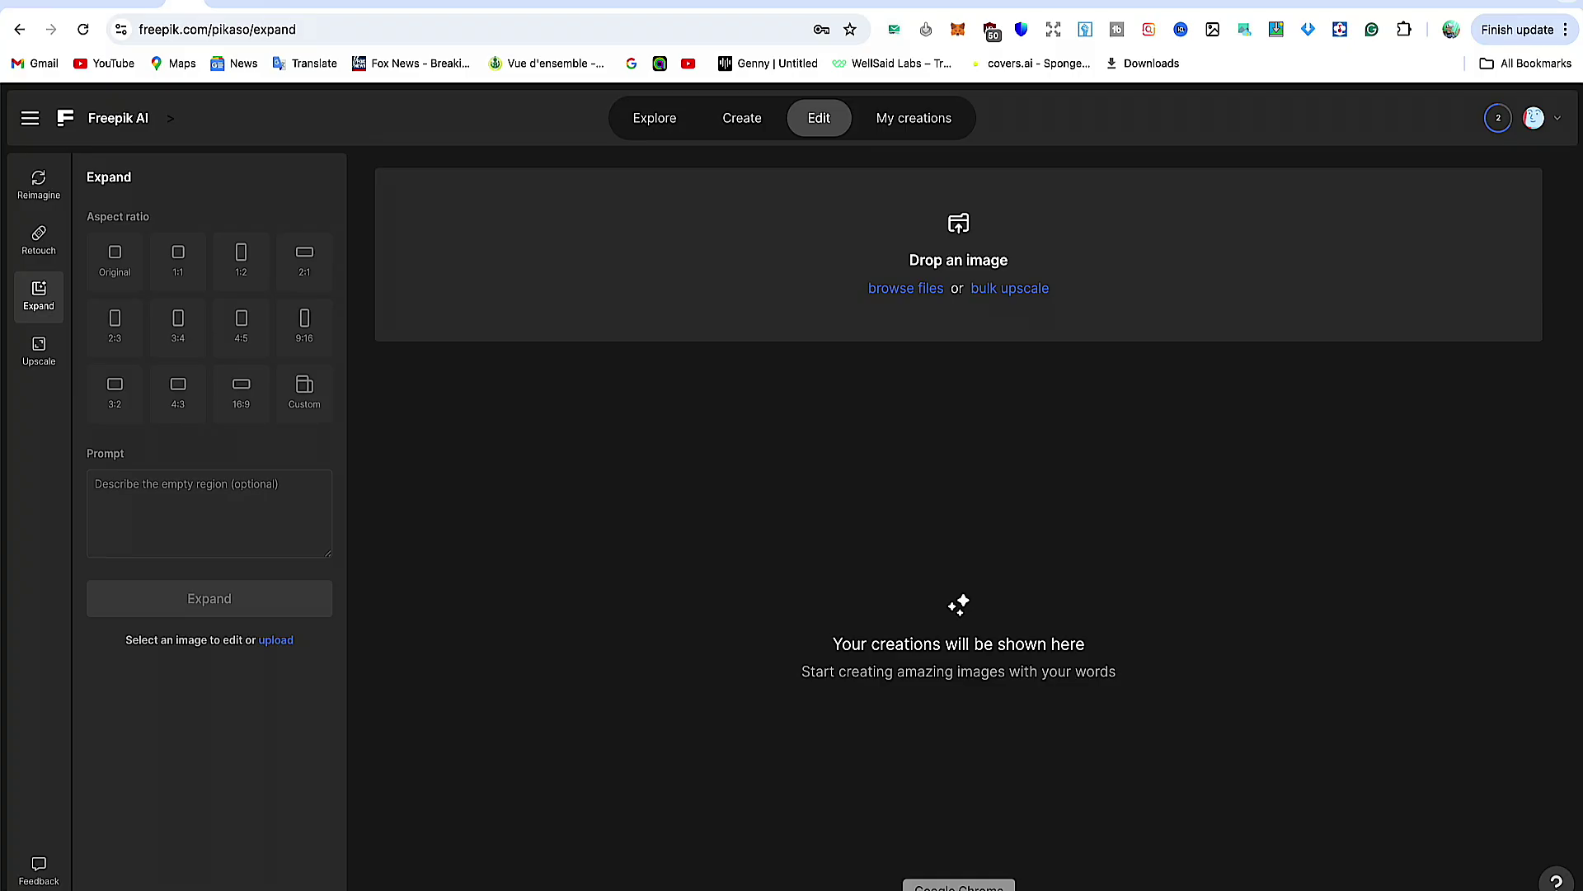
Step: Upload pl.jpg from the Documents folder to the Freepik Expand tool in the browser, previewing the file before opening it
left_click(962, 266)
left_click(813, 369)
key("space")
key("space")
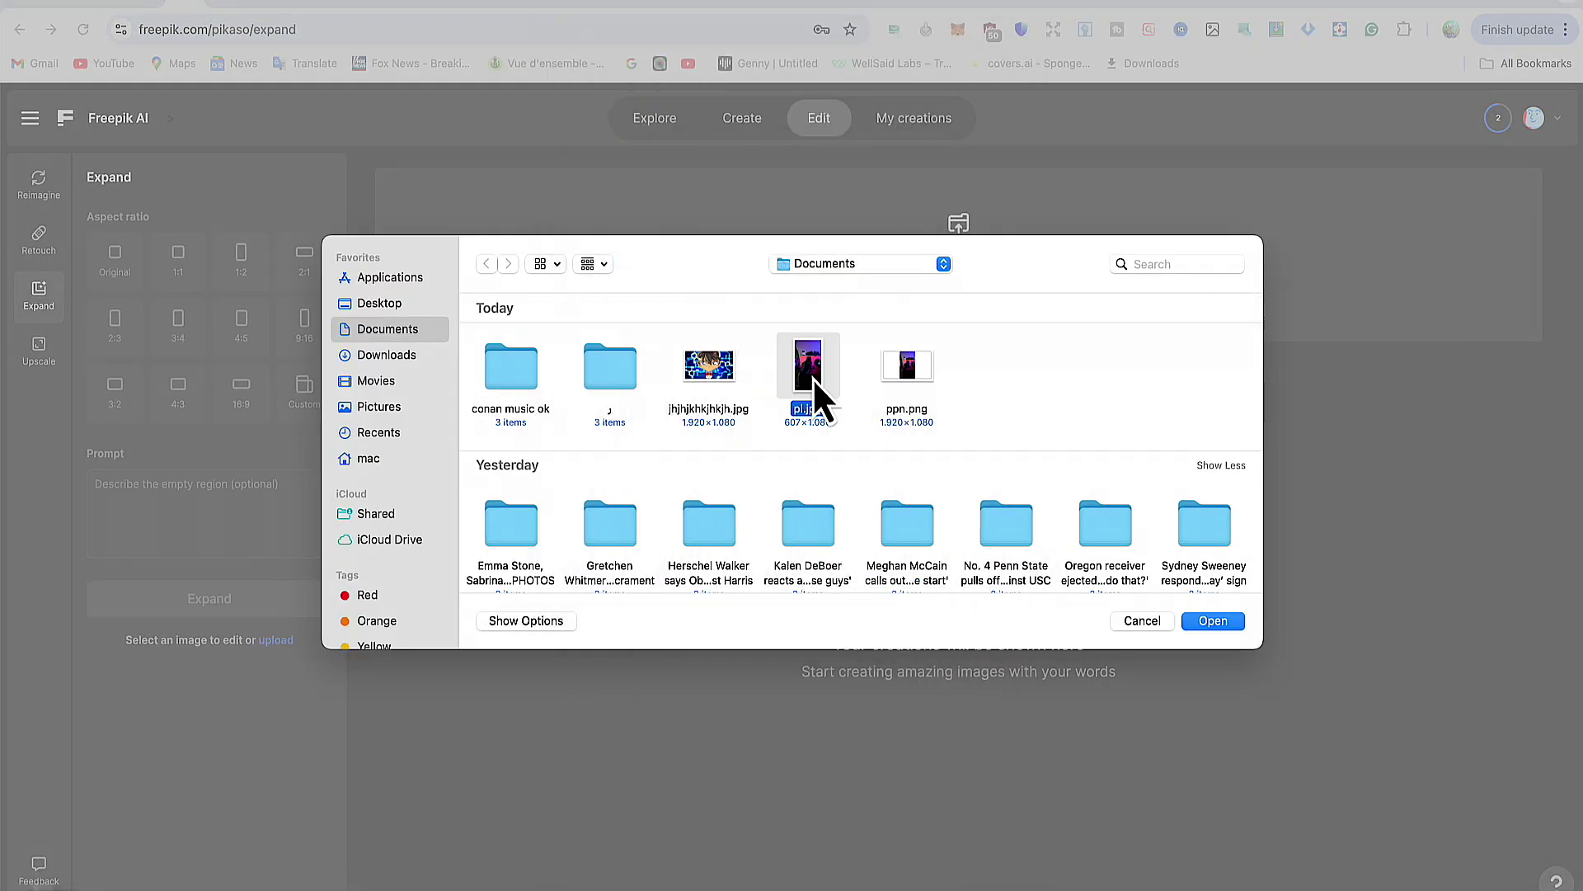
double_click(813, 379)
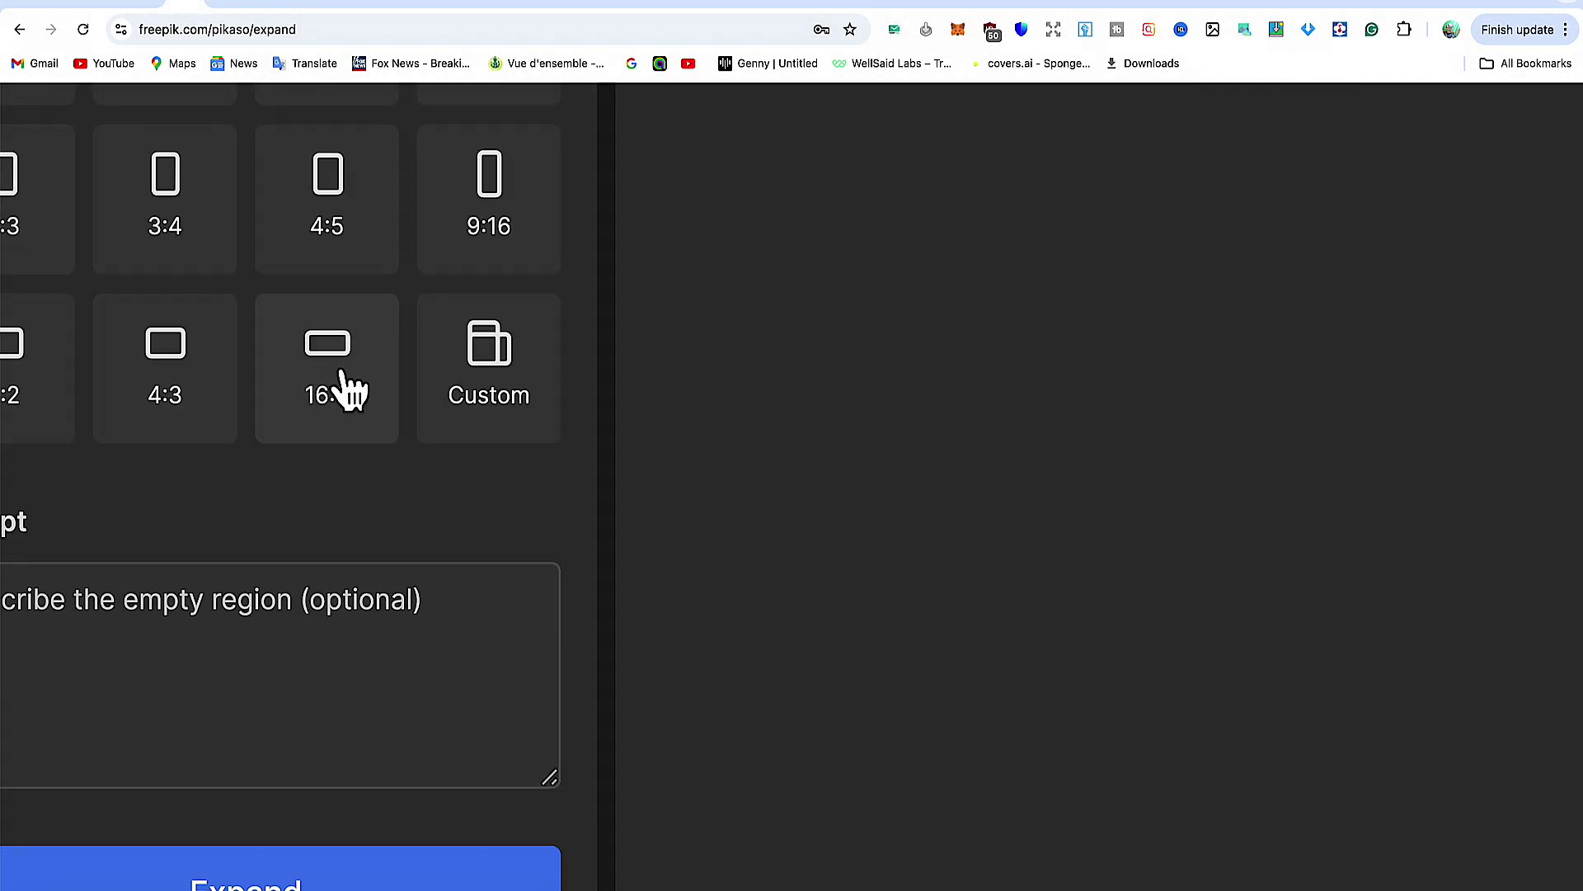
Step: Set the aspect ratio to 16:9 and expand the vertical room image without a prompt
left_click(245, 395)
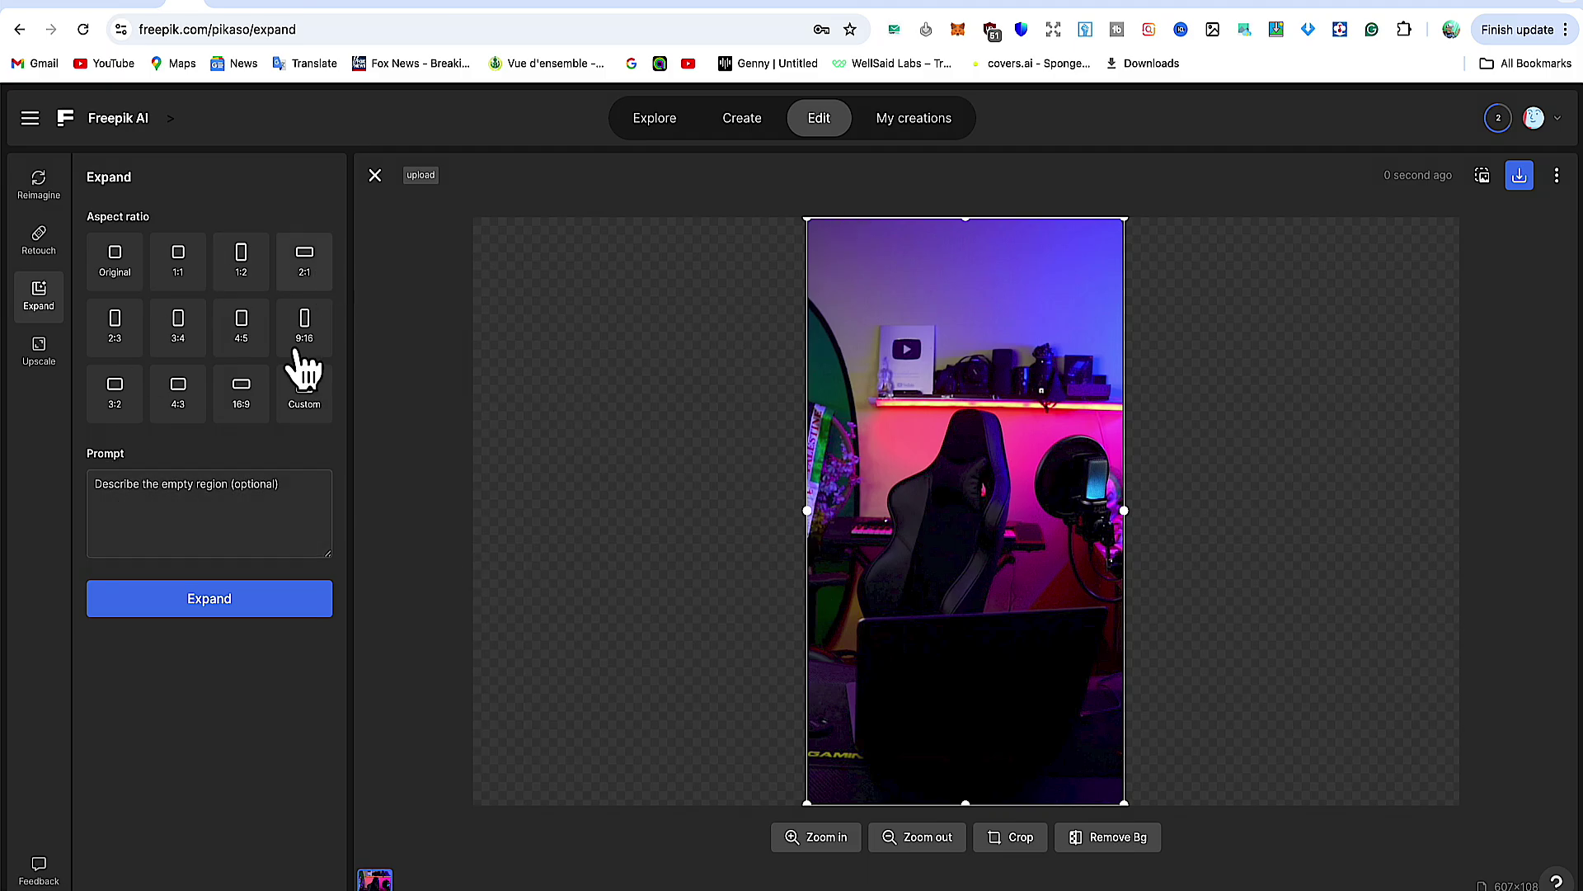
left_click(216, 610)
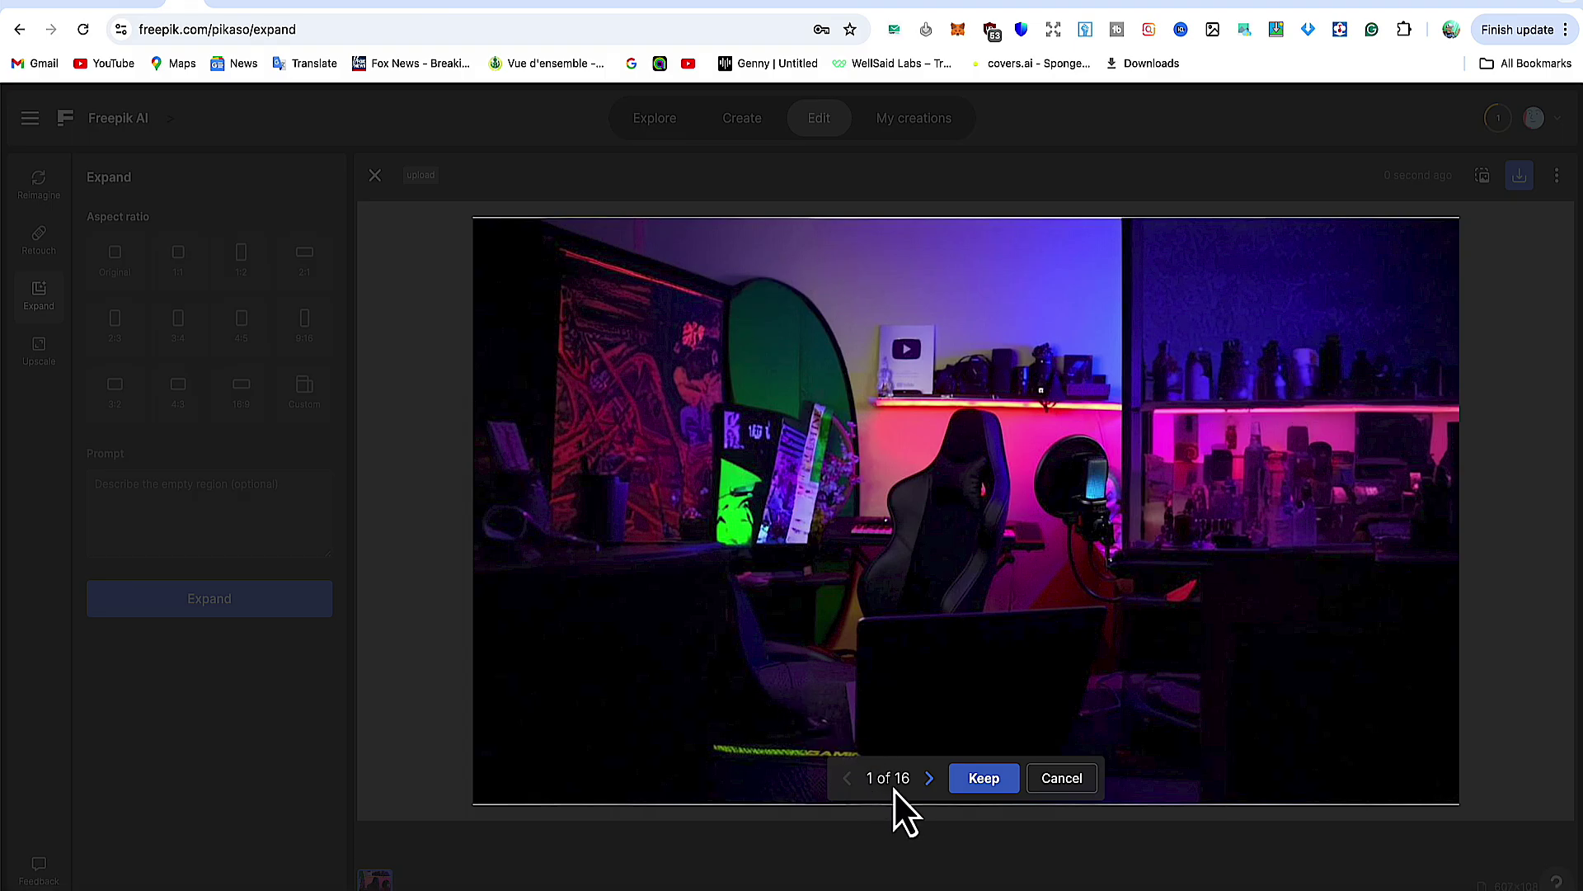
scroll(889, 785, "up", 3)
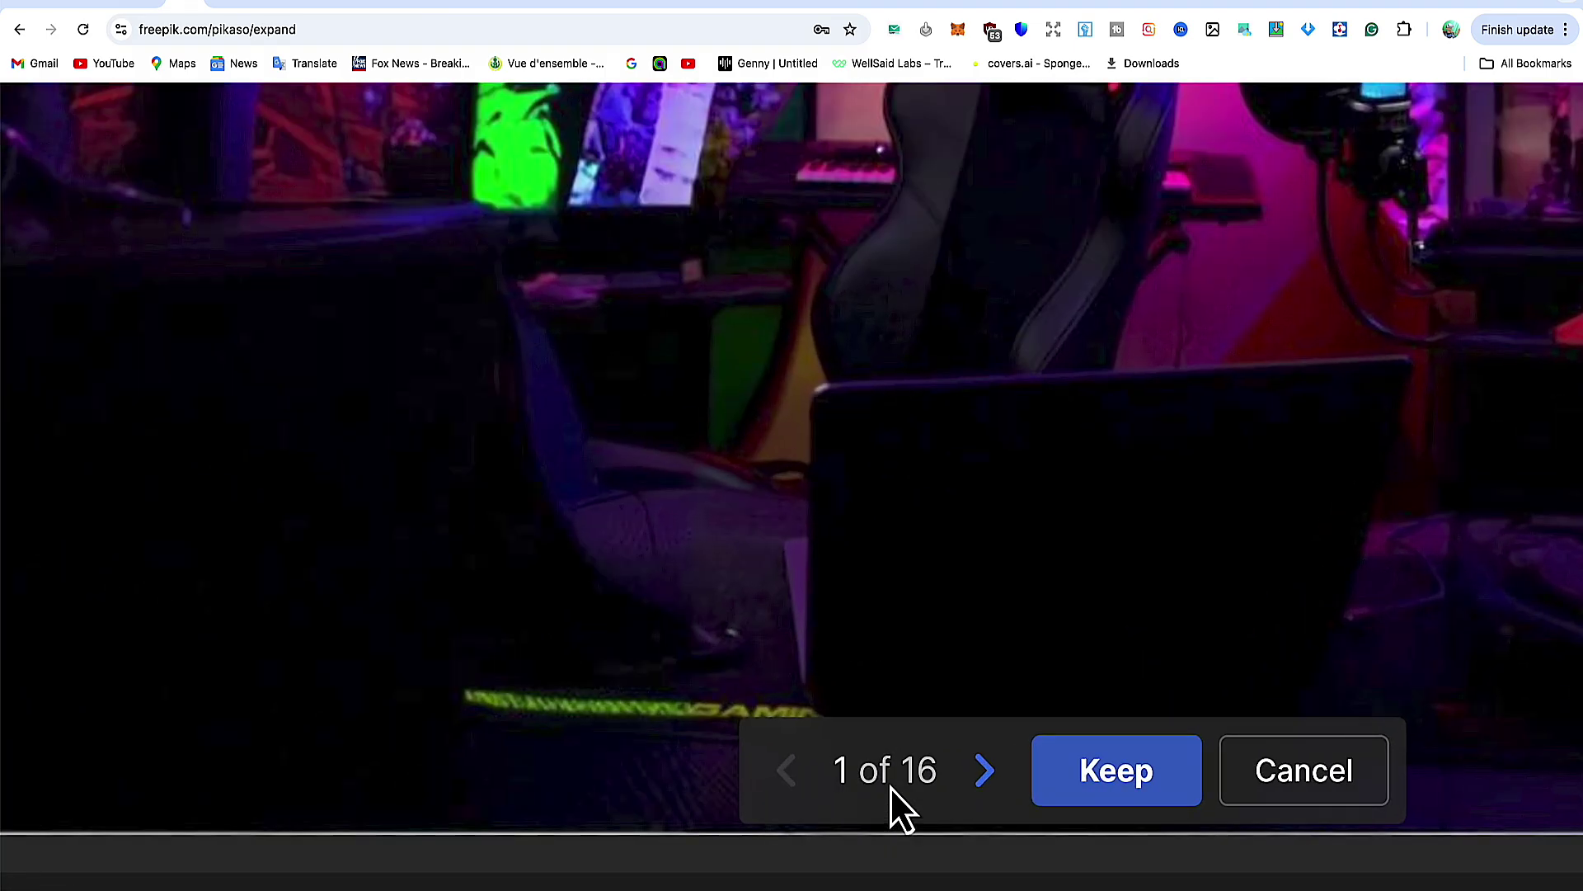
scroll(889, 785, "down", 3)
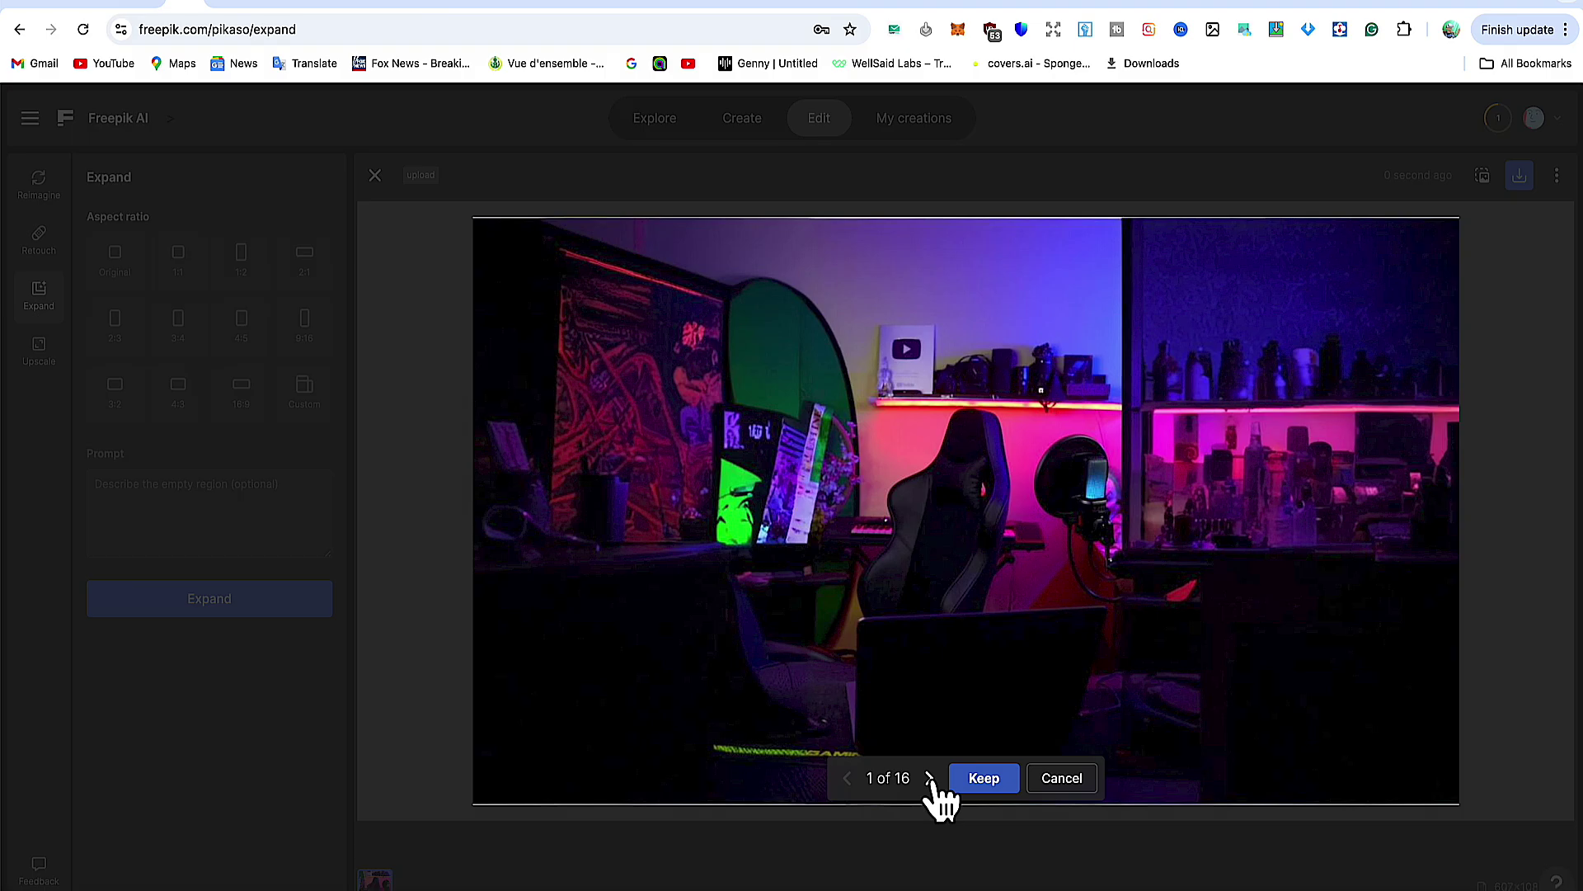
Step: Browse back and forth through the generated room expansions and keep variation 8 of 16
left_click(929, 778)
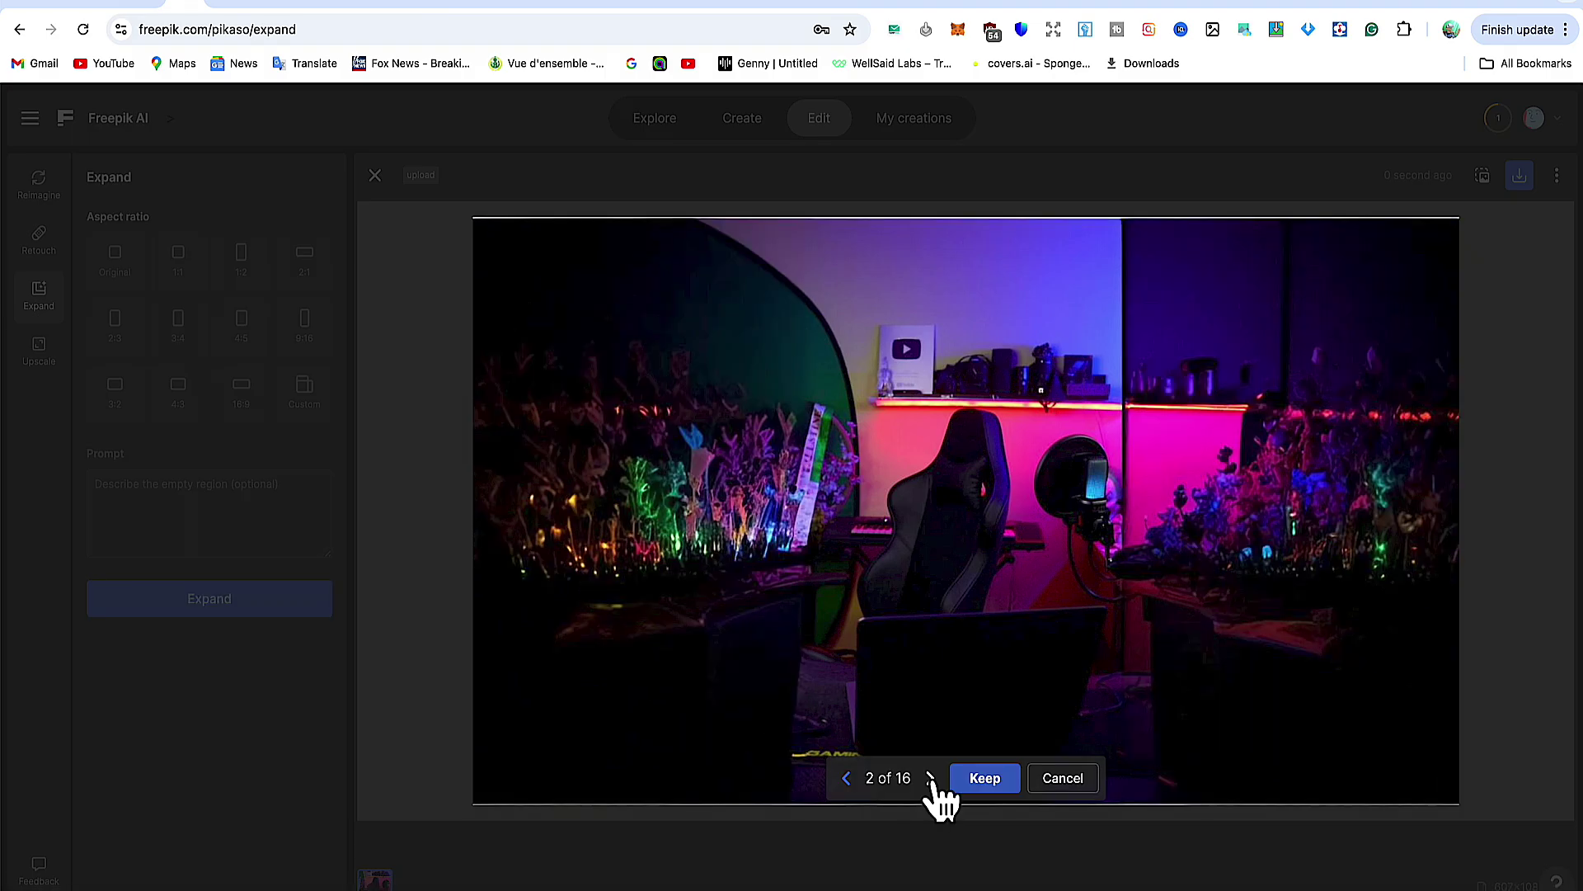
left_click(930, 779)
left_click(930, 778)
left_click(930, 778)
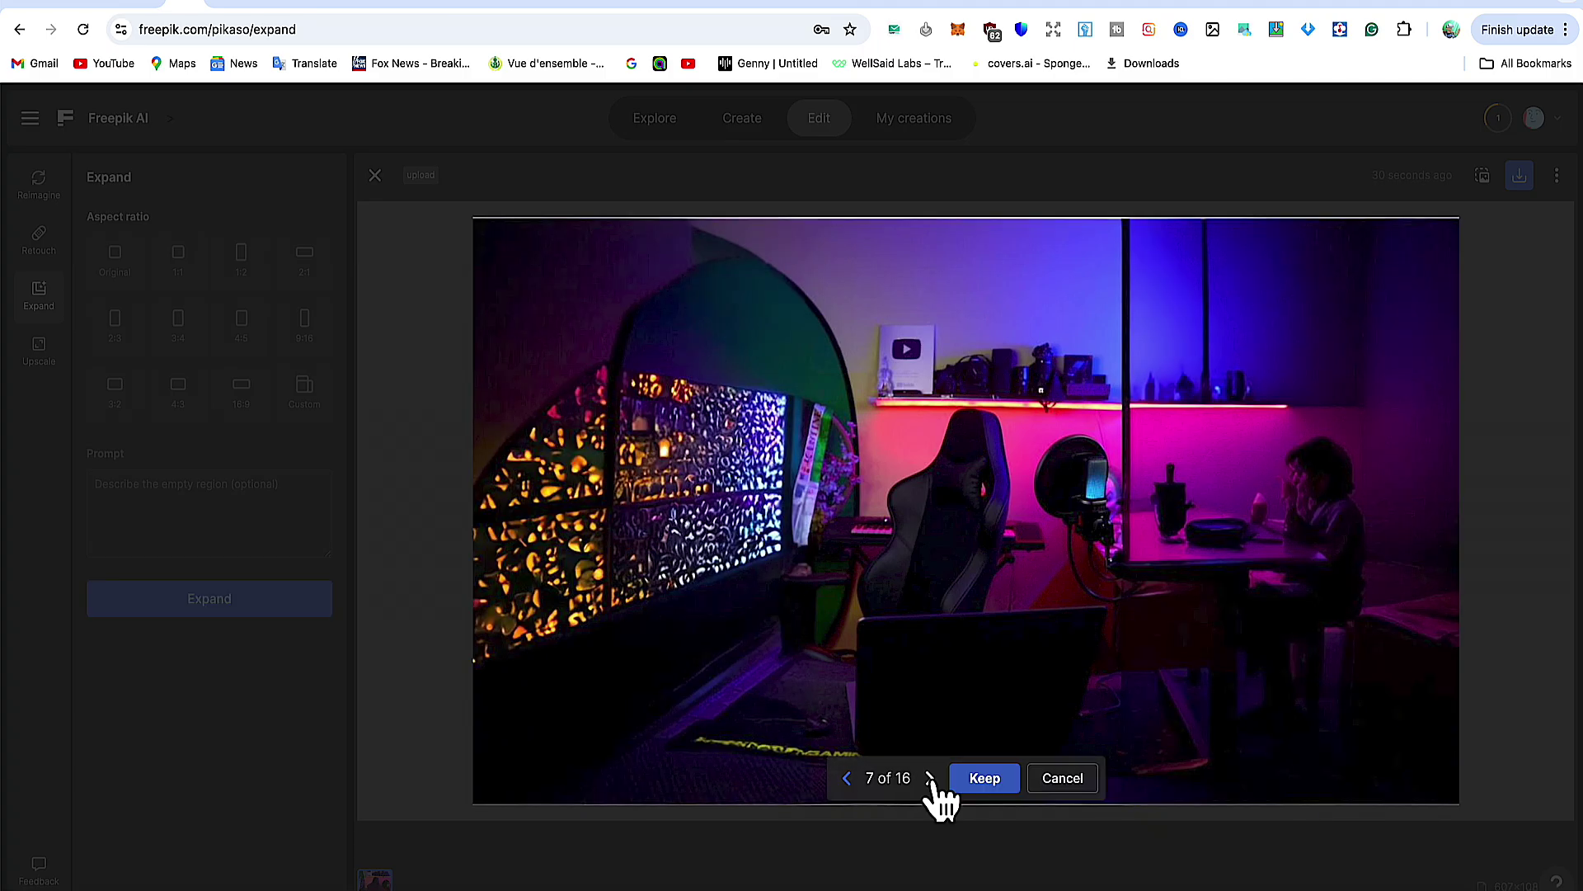
left_click(930, 778)
left_click(930, 778)
left_click(842, 778)
left_click(843, 779)
left_click(845, 779)
left_click(845, 779)
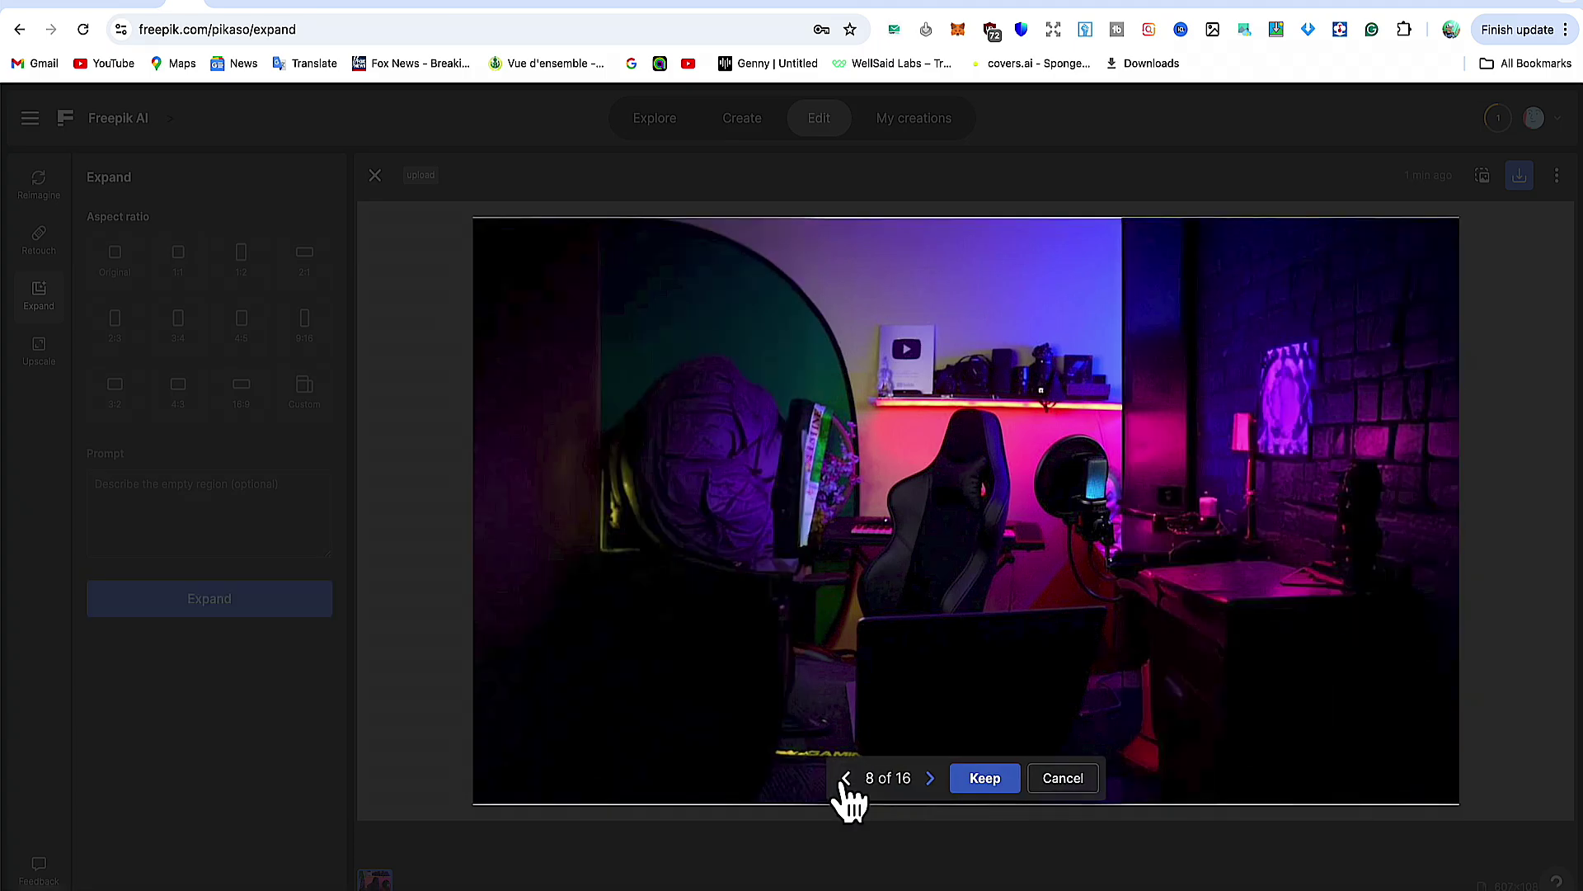
left_click(986, 779)
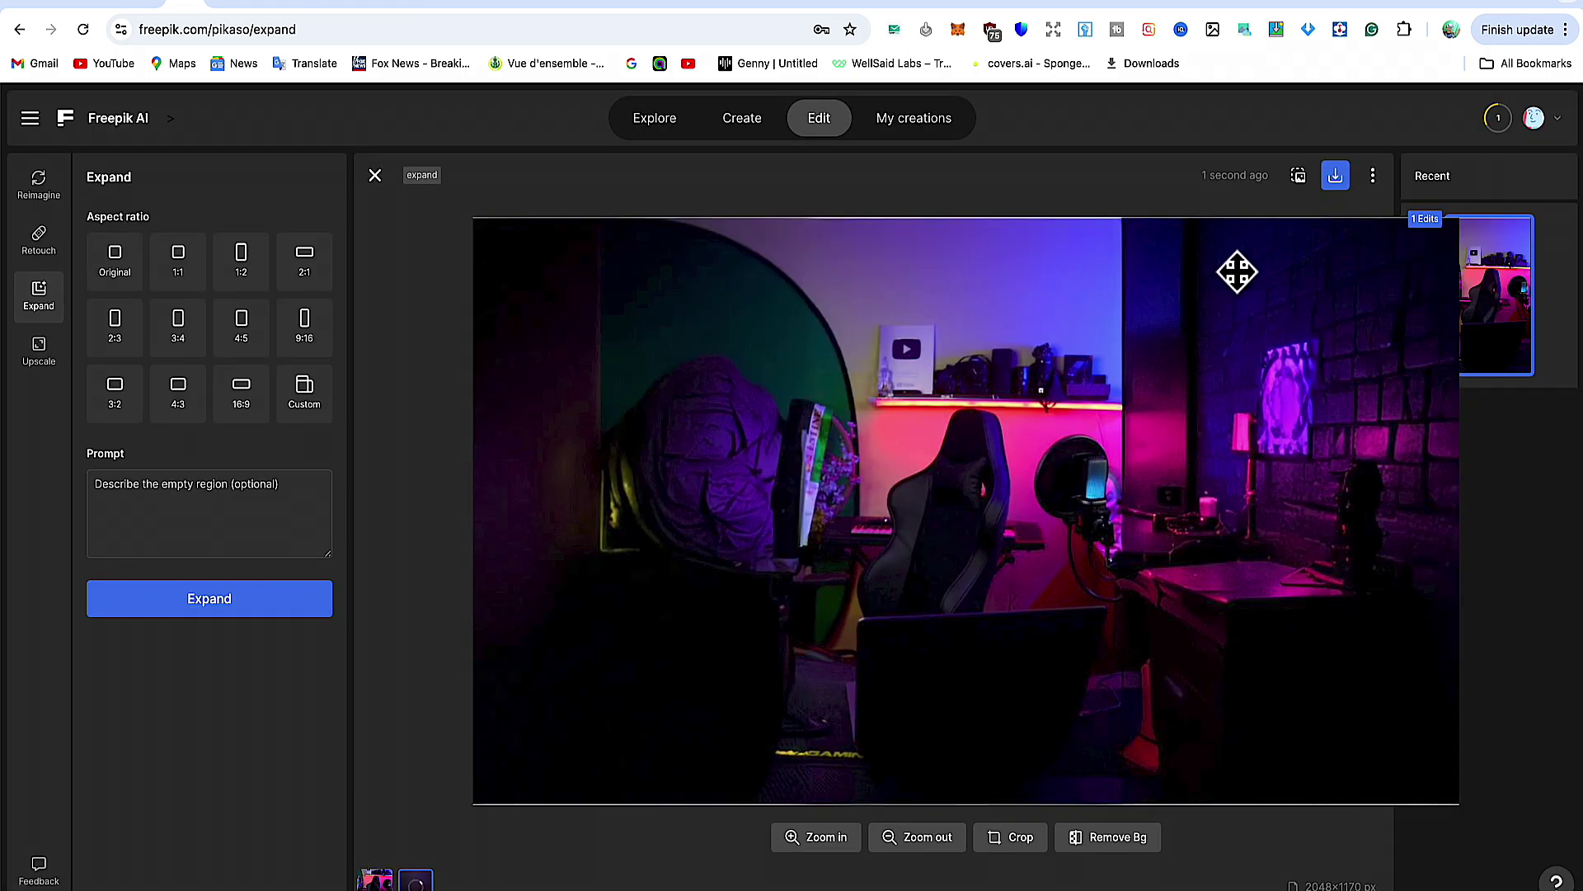
Step: Download the expanded room image at 2048 x 1170 px without upscaling and close it in the editor
left_click(1336, 175)
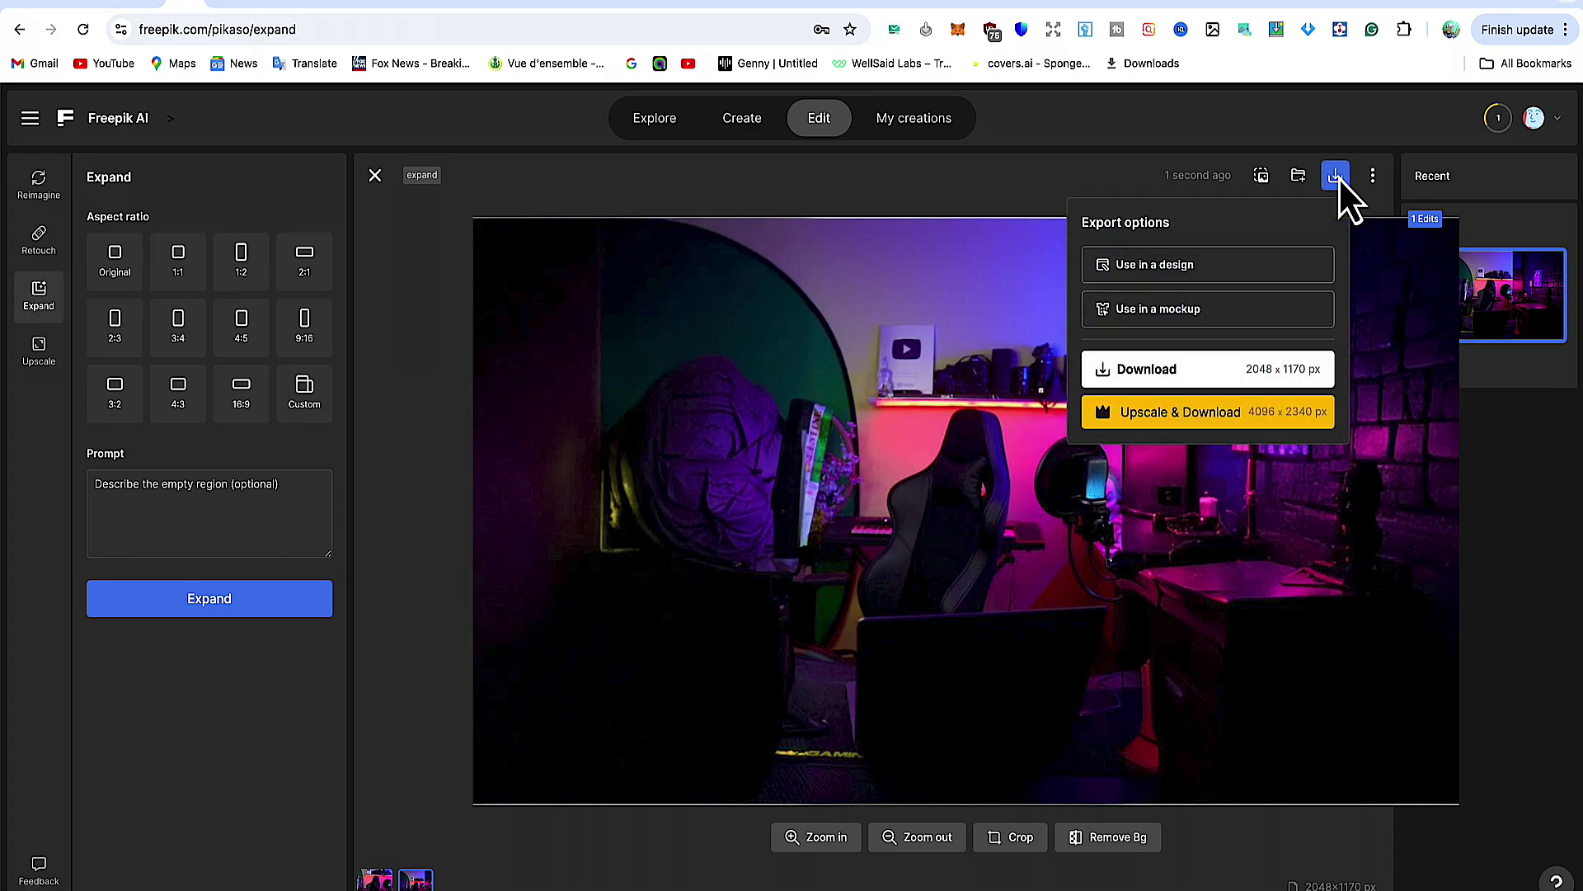
left_click(1155, 375)
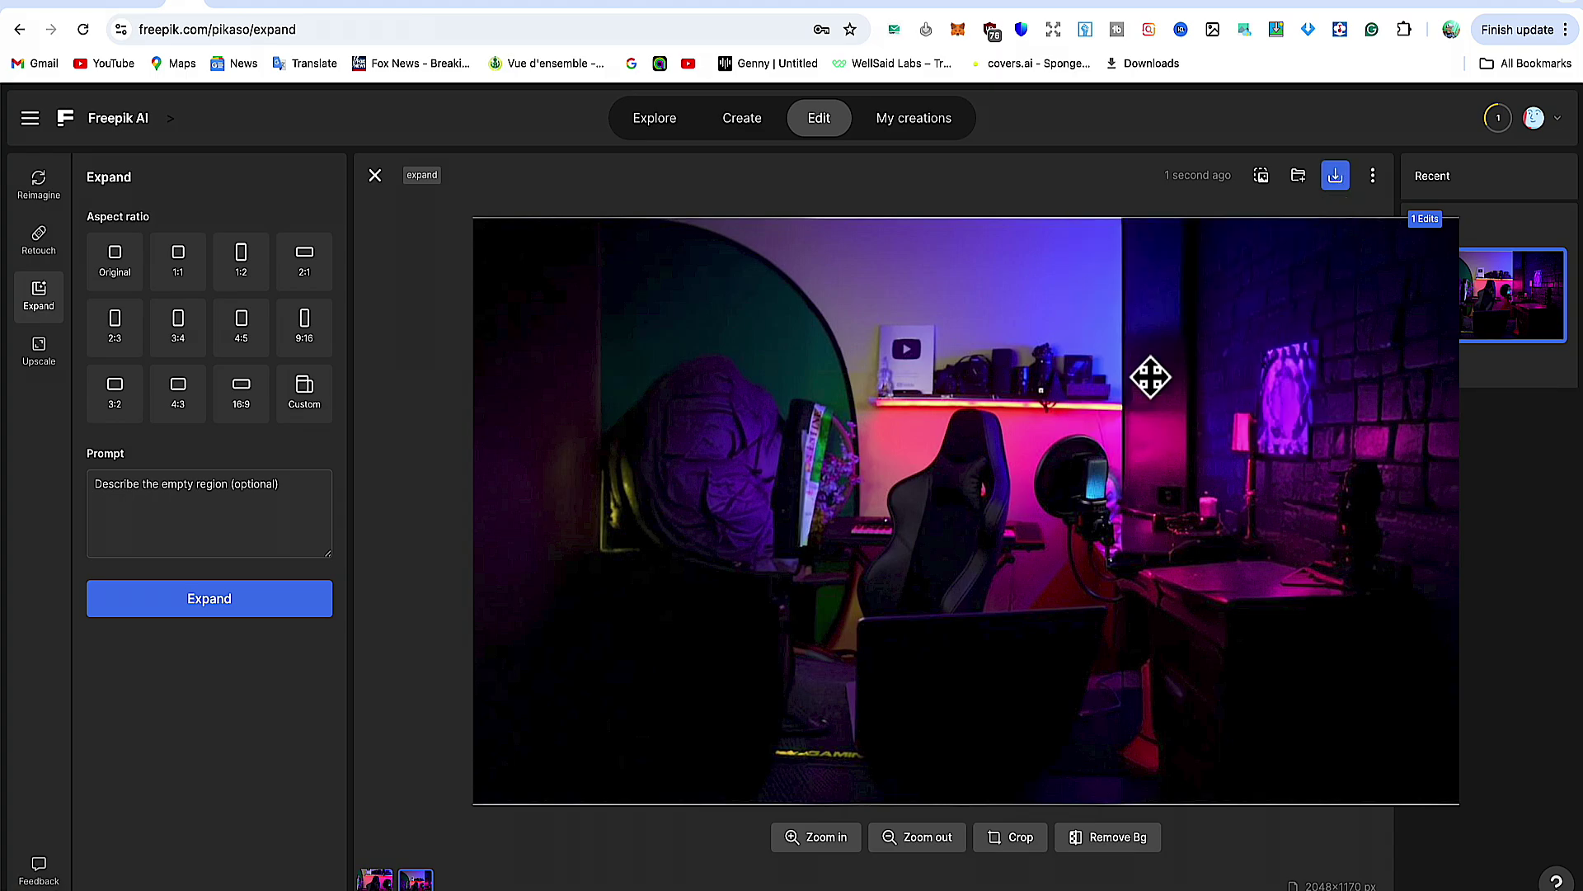
left_click(1005, 381)
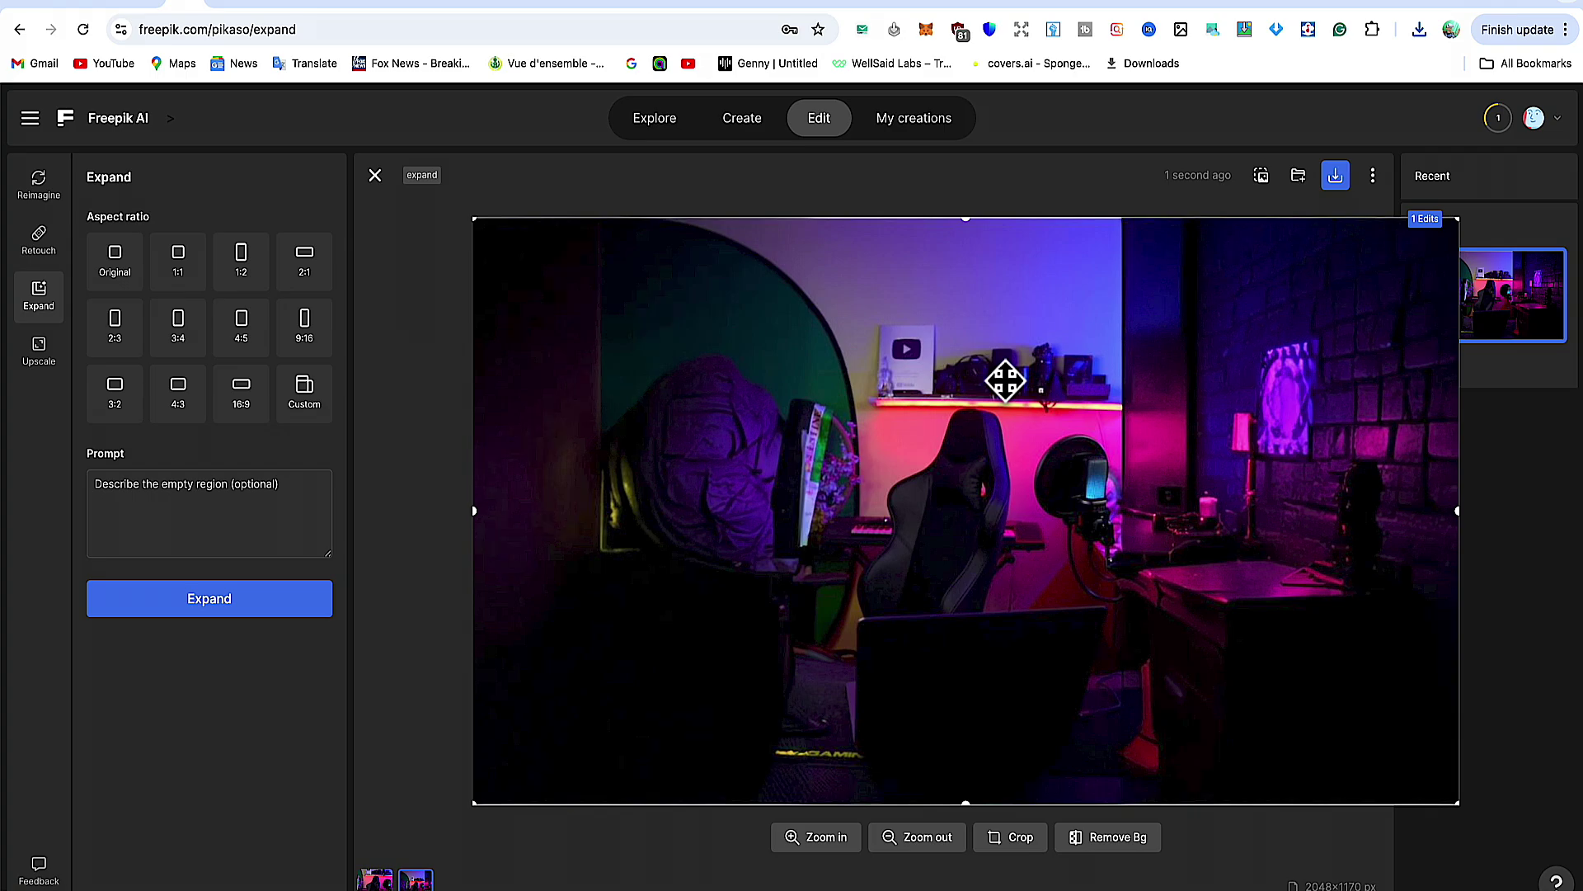
left_click(374, 176)
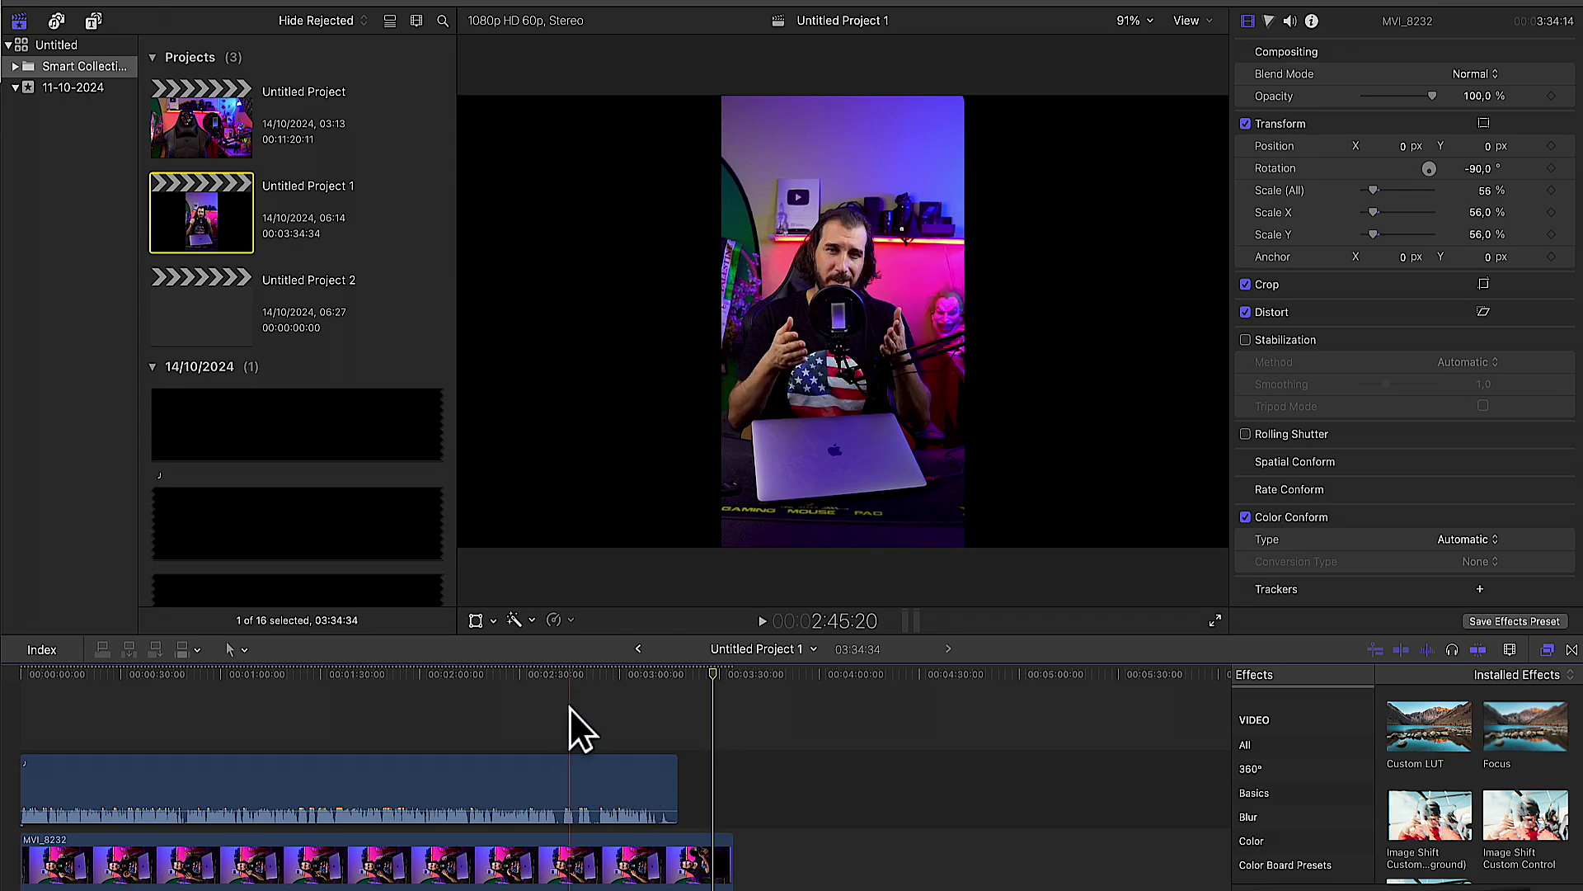
Step: Place the playhead at about 2:55:58 on the Final Cut Pro timeline, on a frame with the presenter
left_click(604, 671)
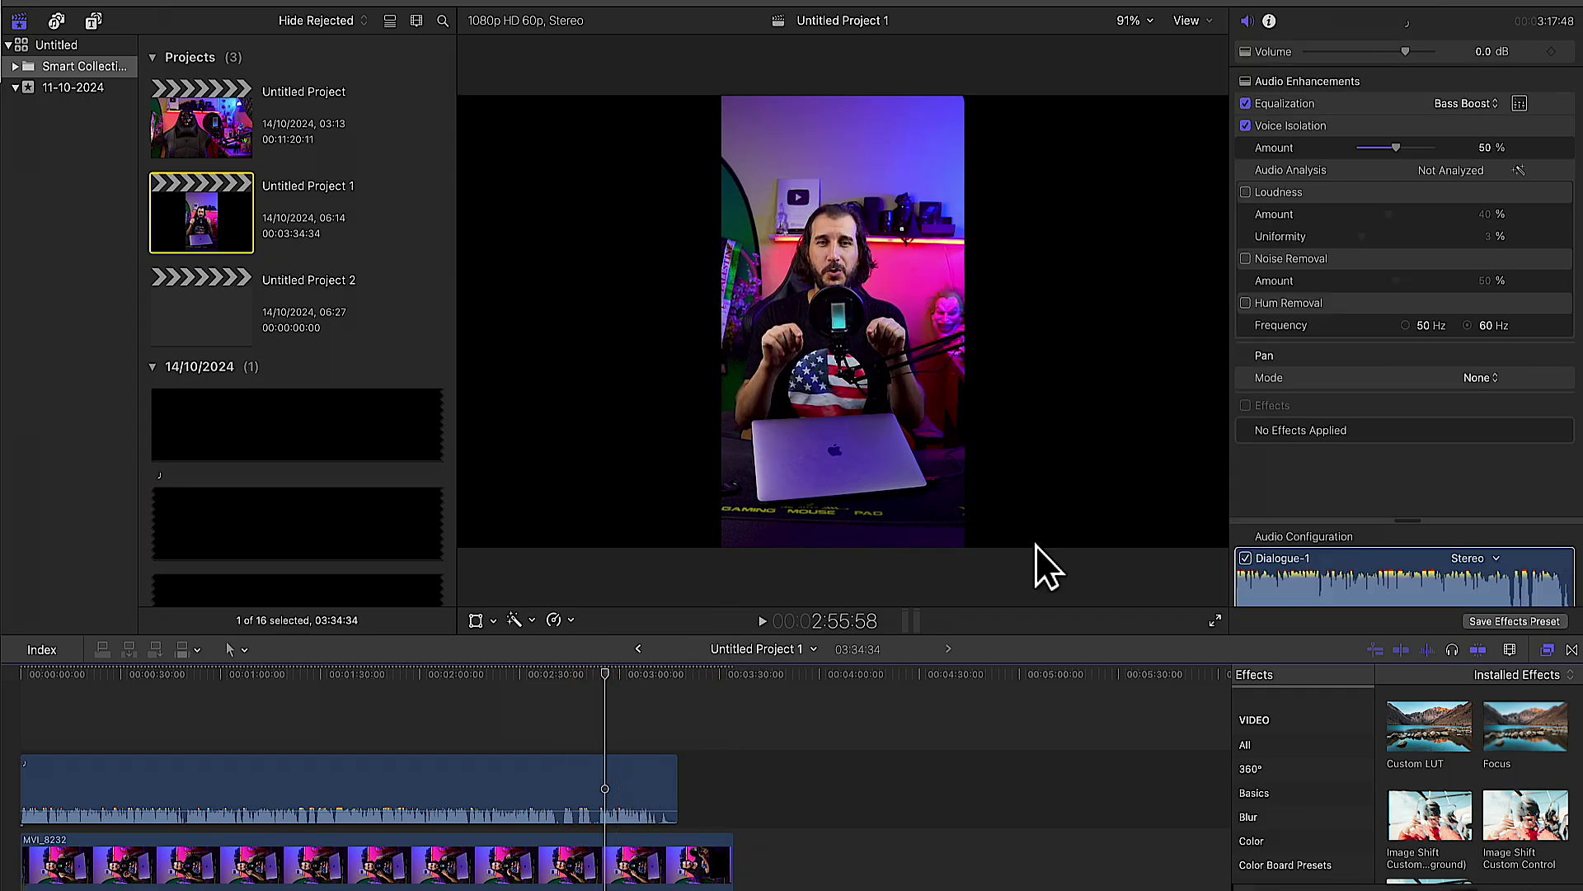
Step: Switch to Photoshop and close the ppn.png document
key("super+Tab")
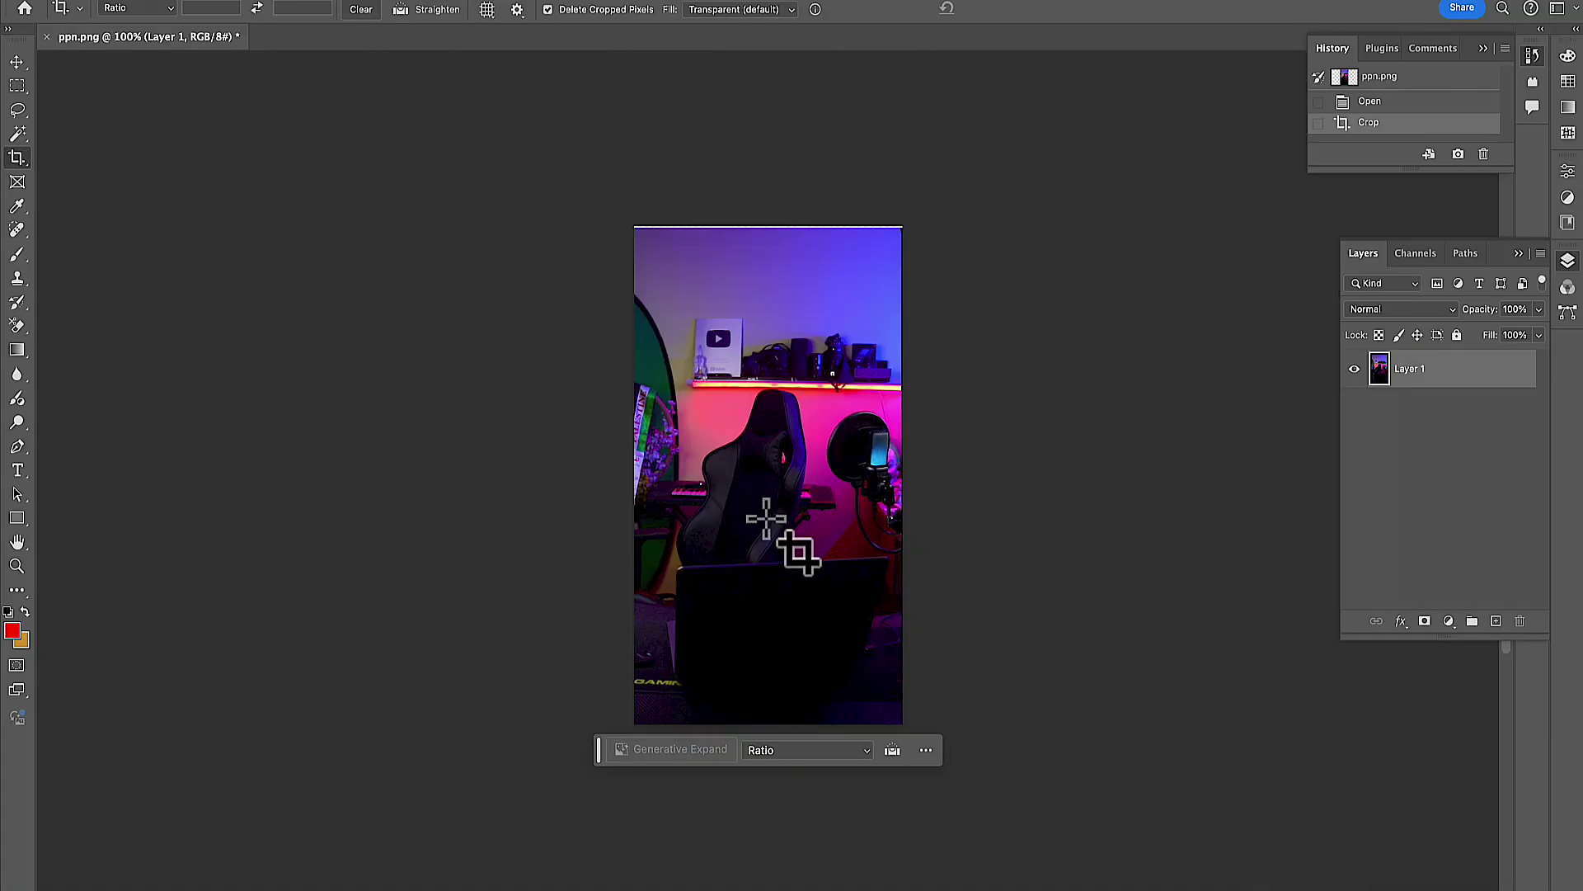
left_click(47, 36)
left_click(775, 344)
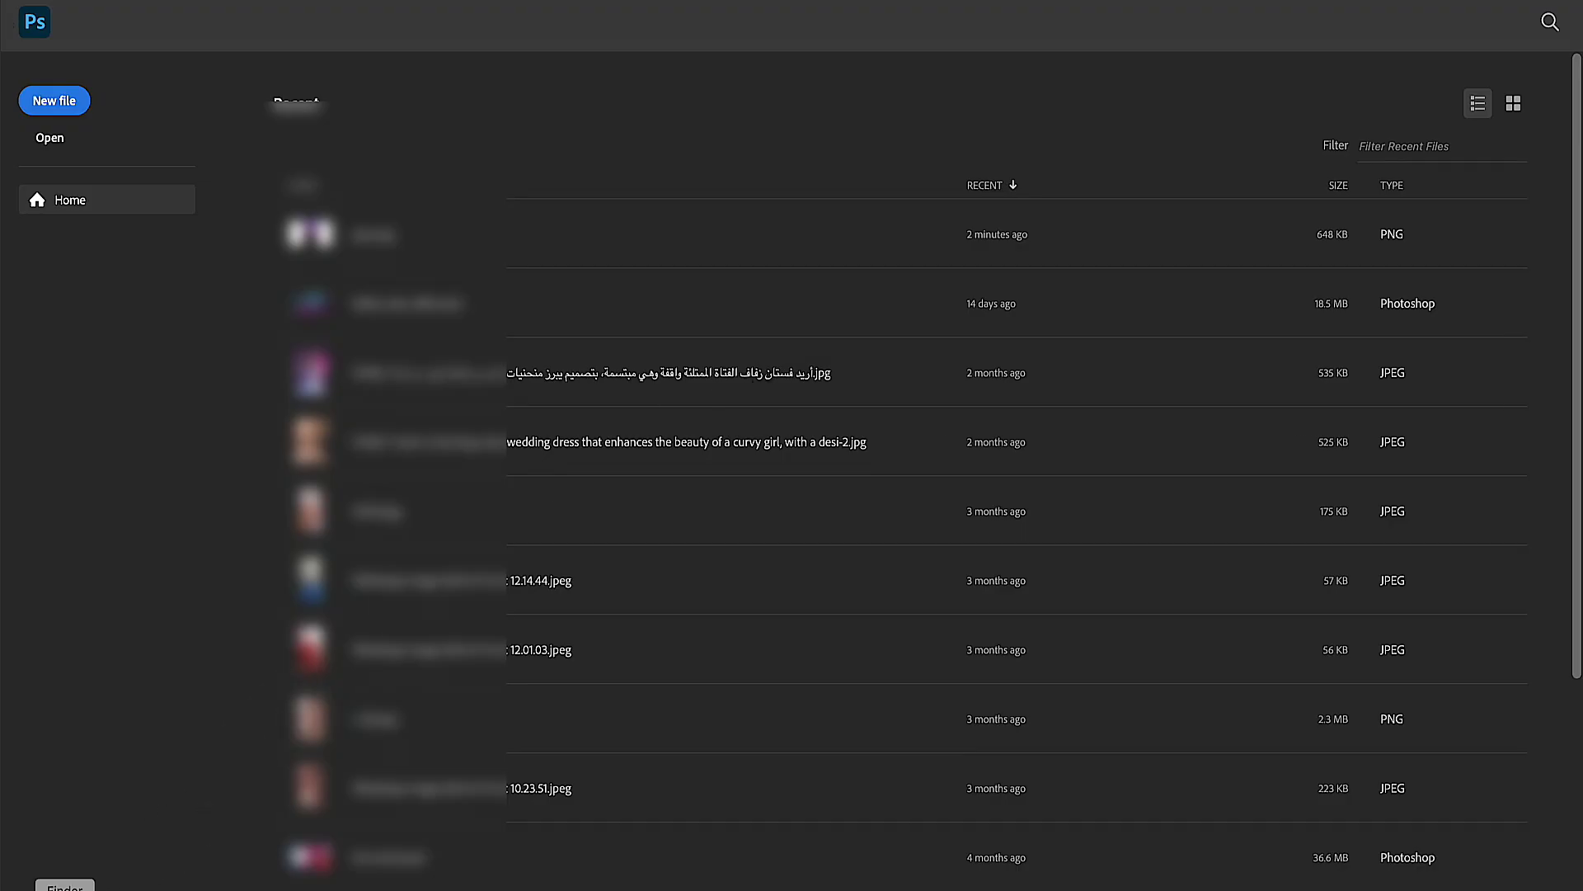
Step: Return to Final Cut Pro and save the current frame as plplplpl.jpg in the Movies folder
left_click(64, 882)
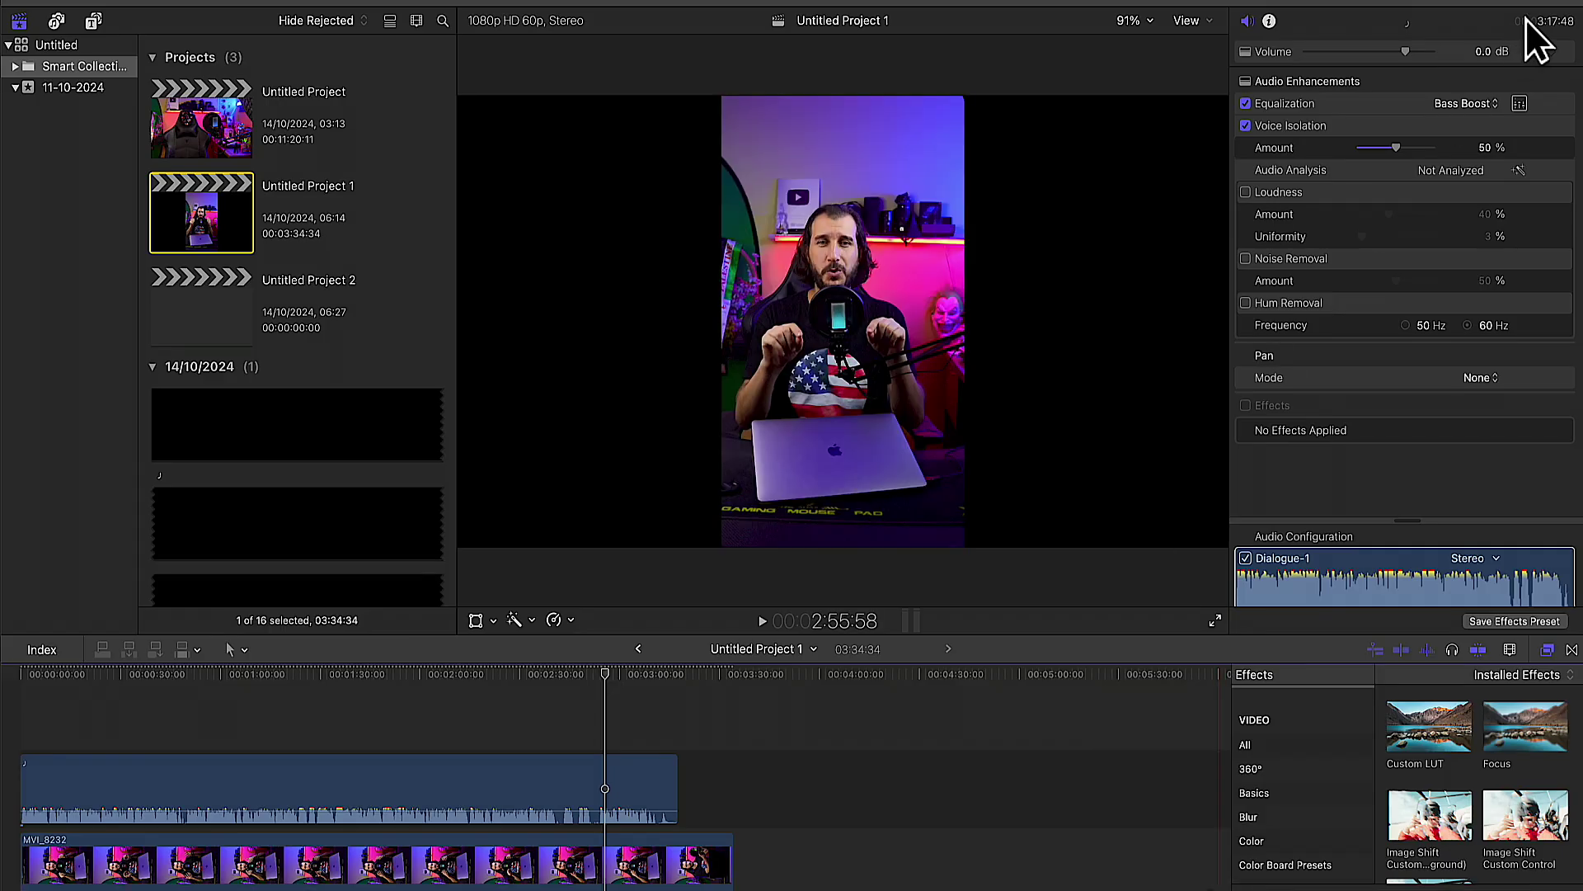
left_click(1569, 15)
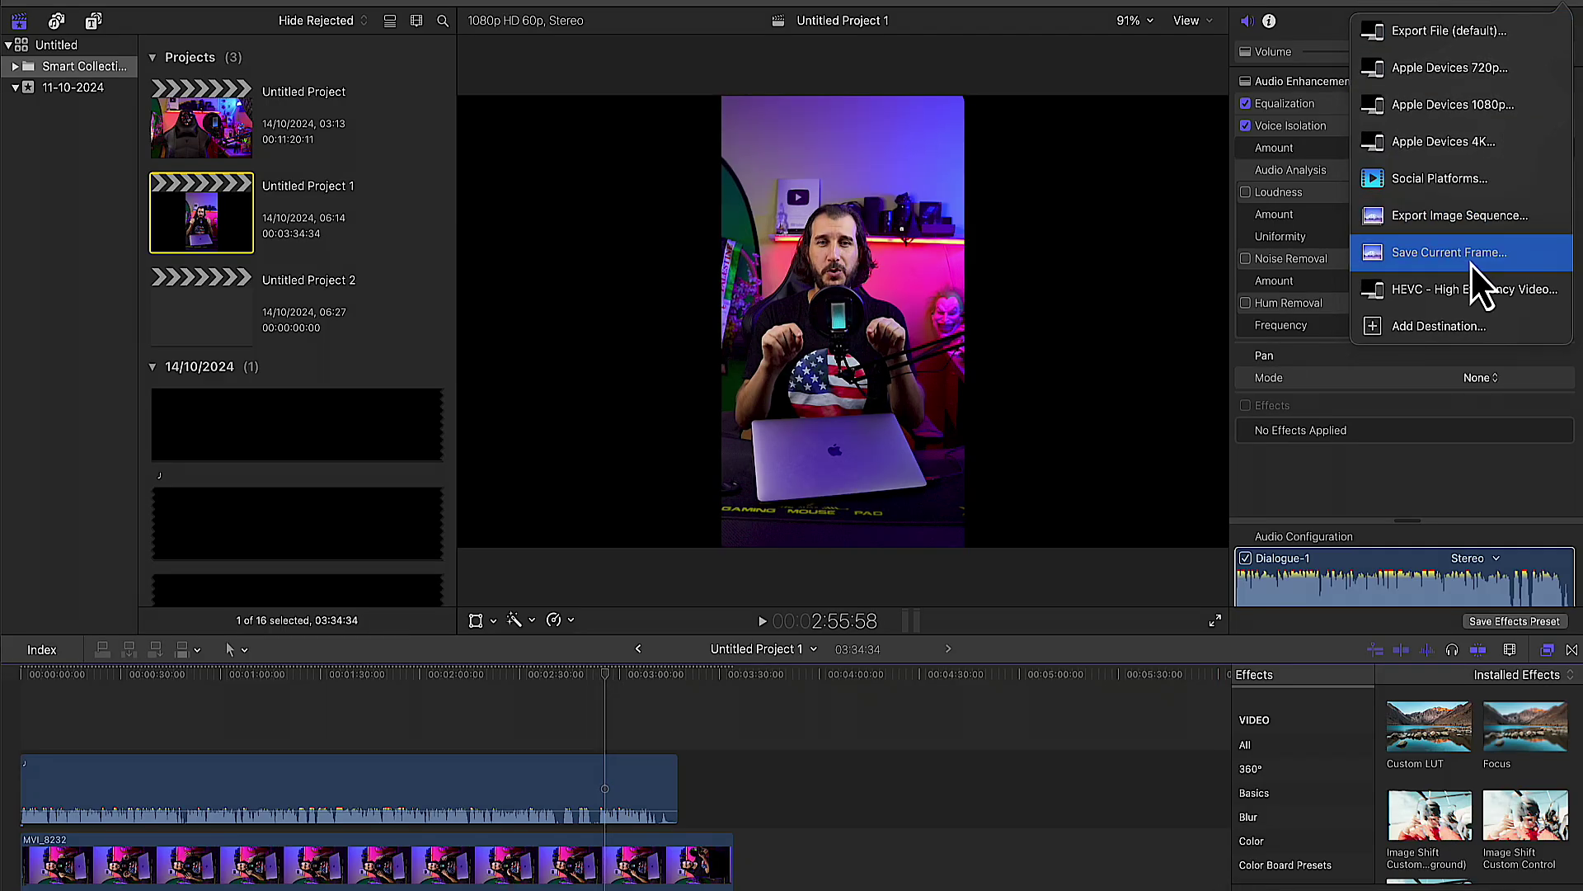
left_click(1471, 256)
left_click(1105, 518)
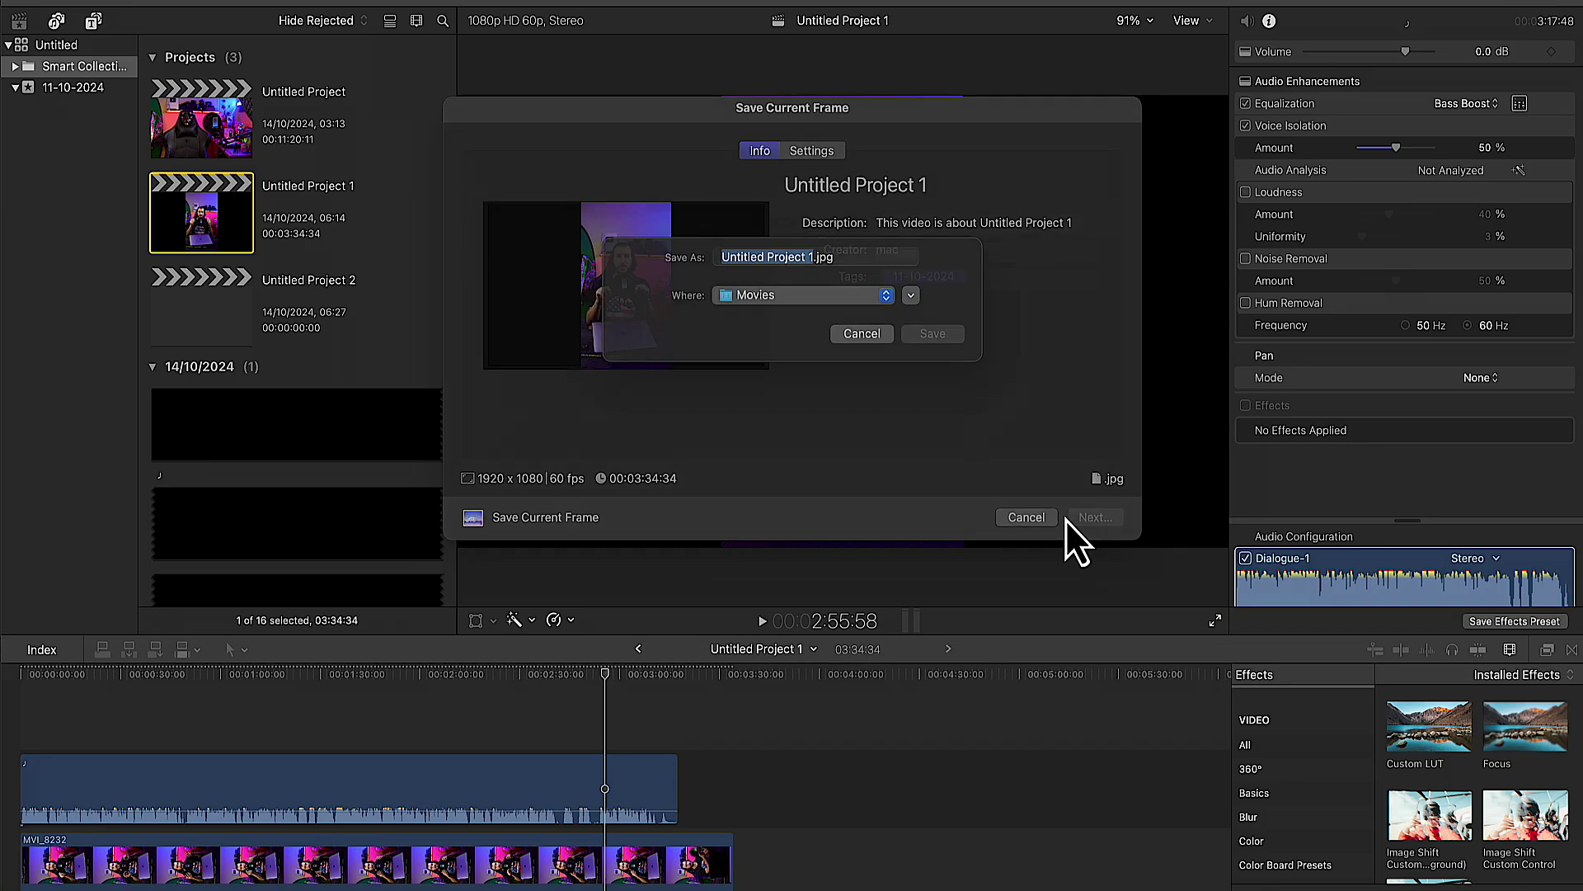
type("plplplpl")
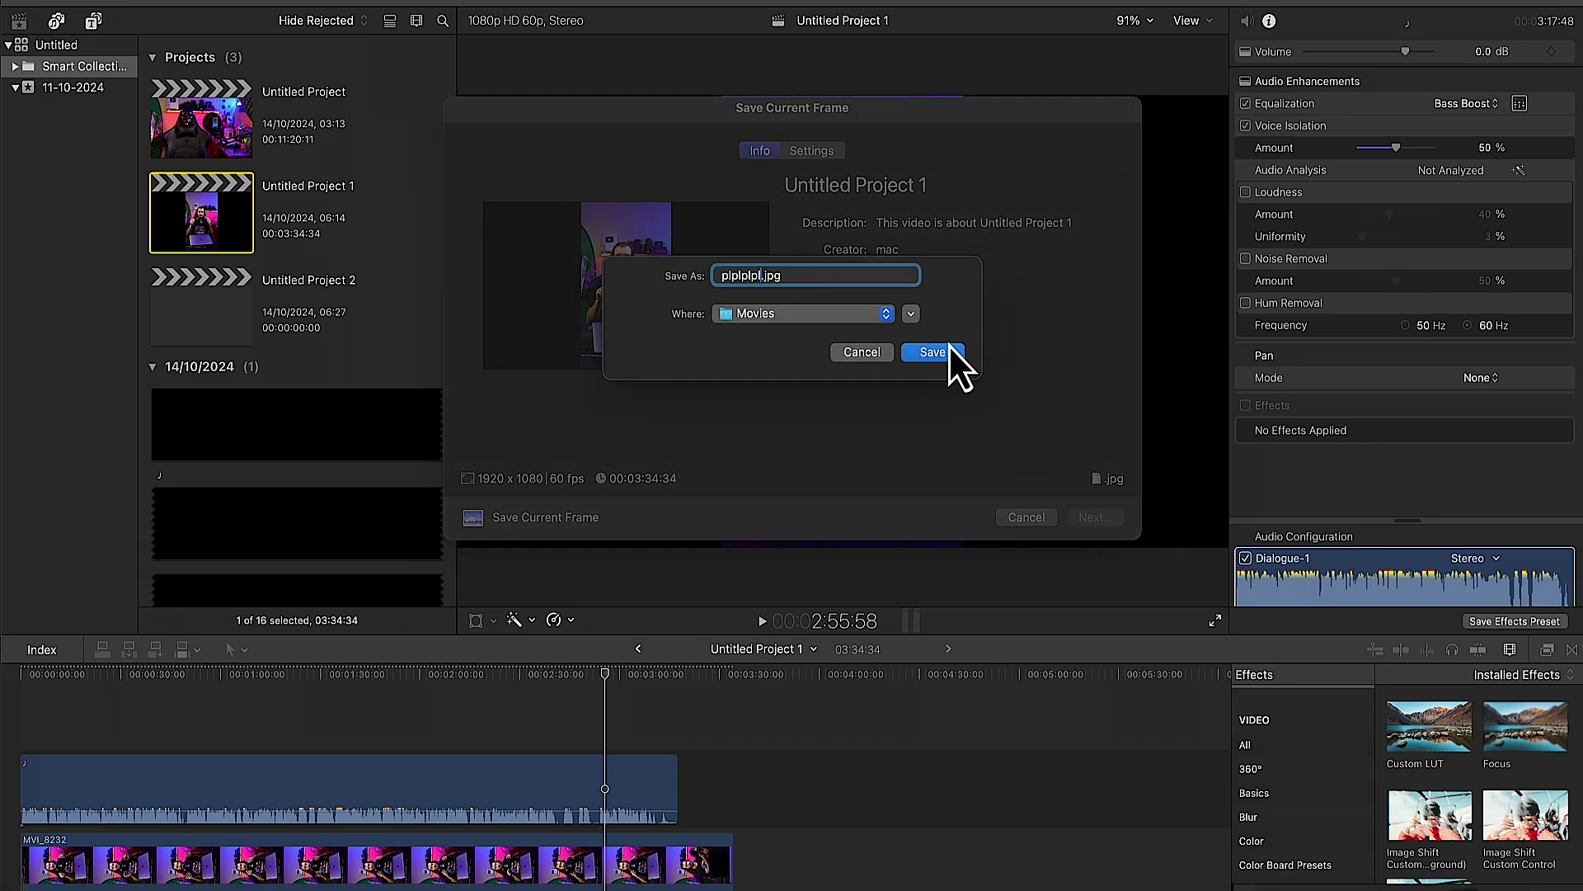
left_click(943, 353)
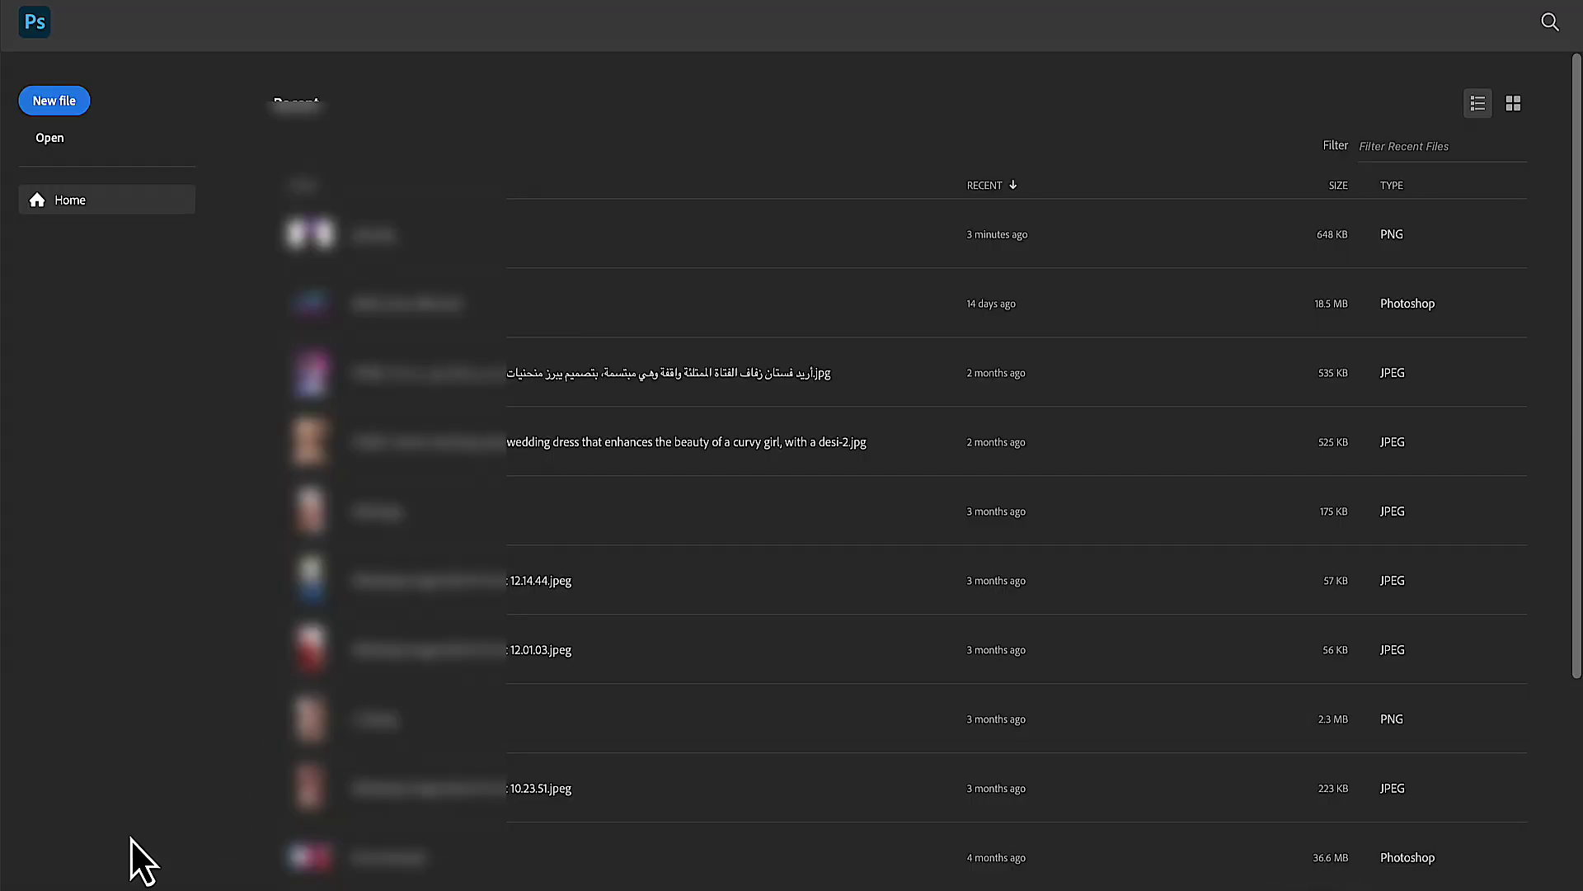
Step: Open plplplpl.jpg from Finder in Photoshop and crop it to the vertical video picture, cutting off the black areas on both sides
left_click(65, 882)
left_click_drag(940, 297, 371, 407)
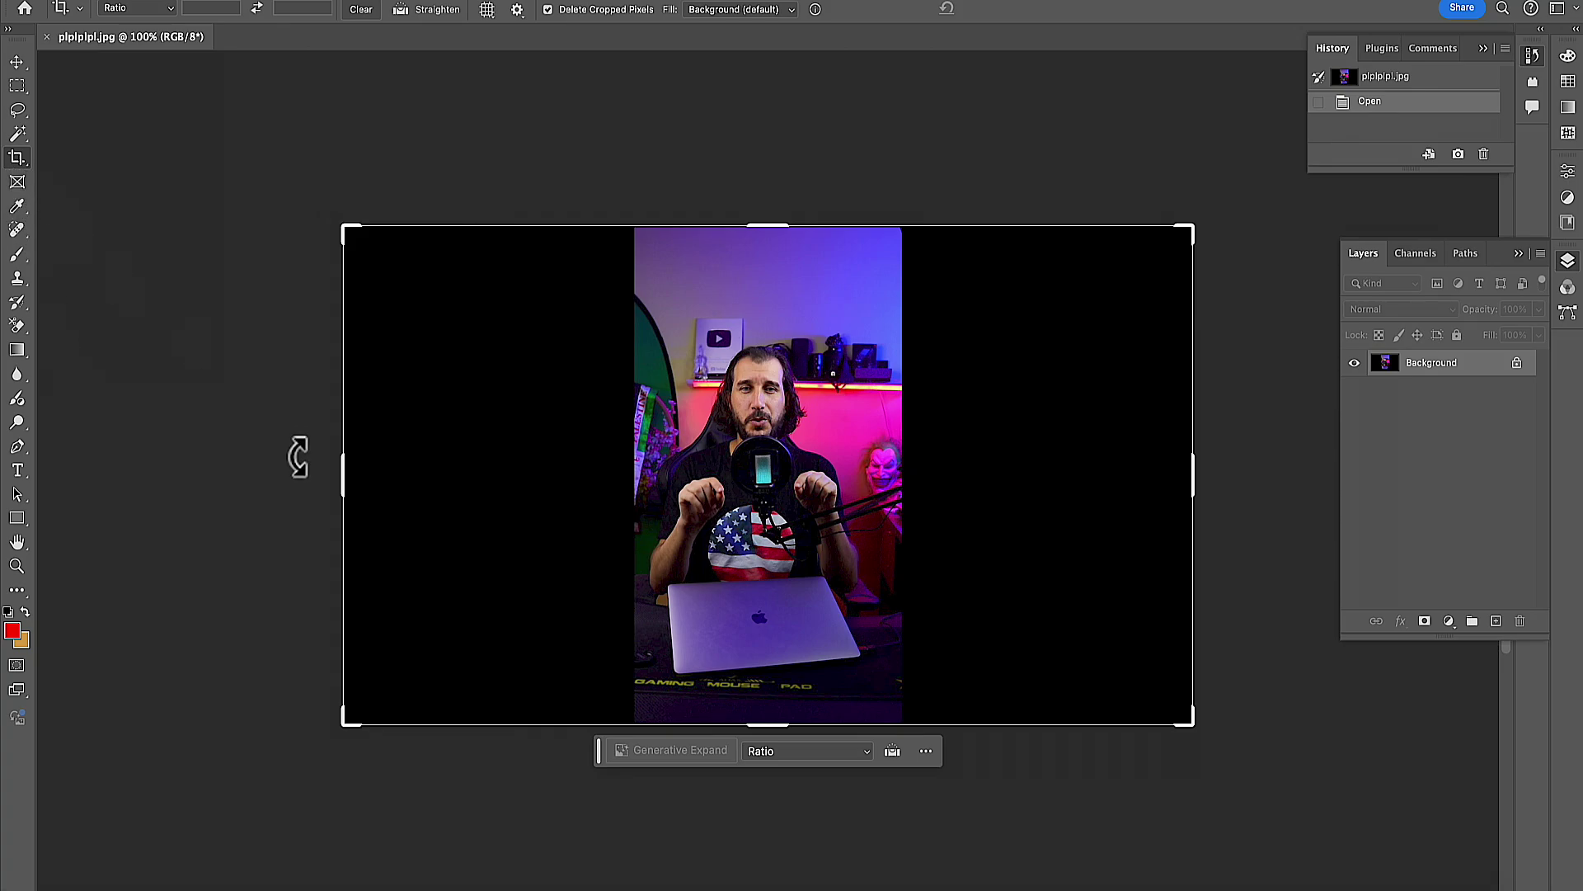
left_click_drag(342, 484, 488, 493)
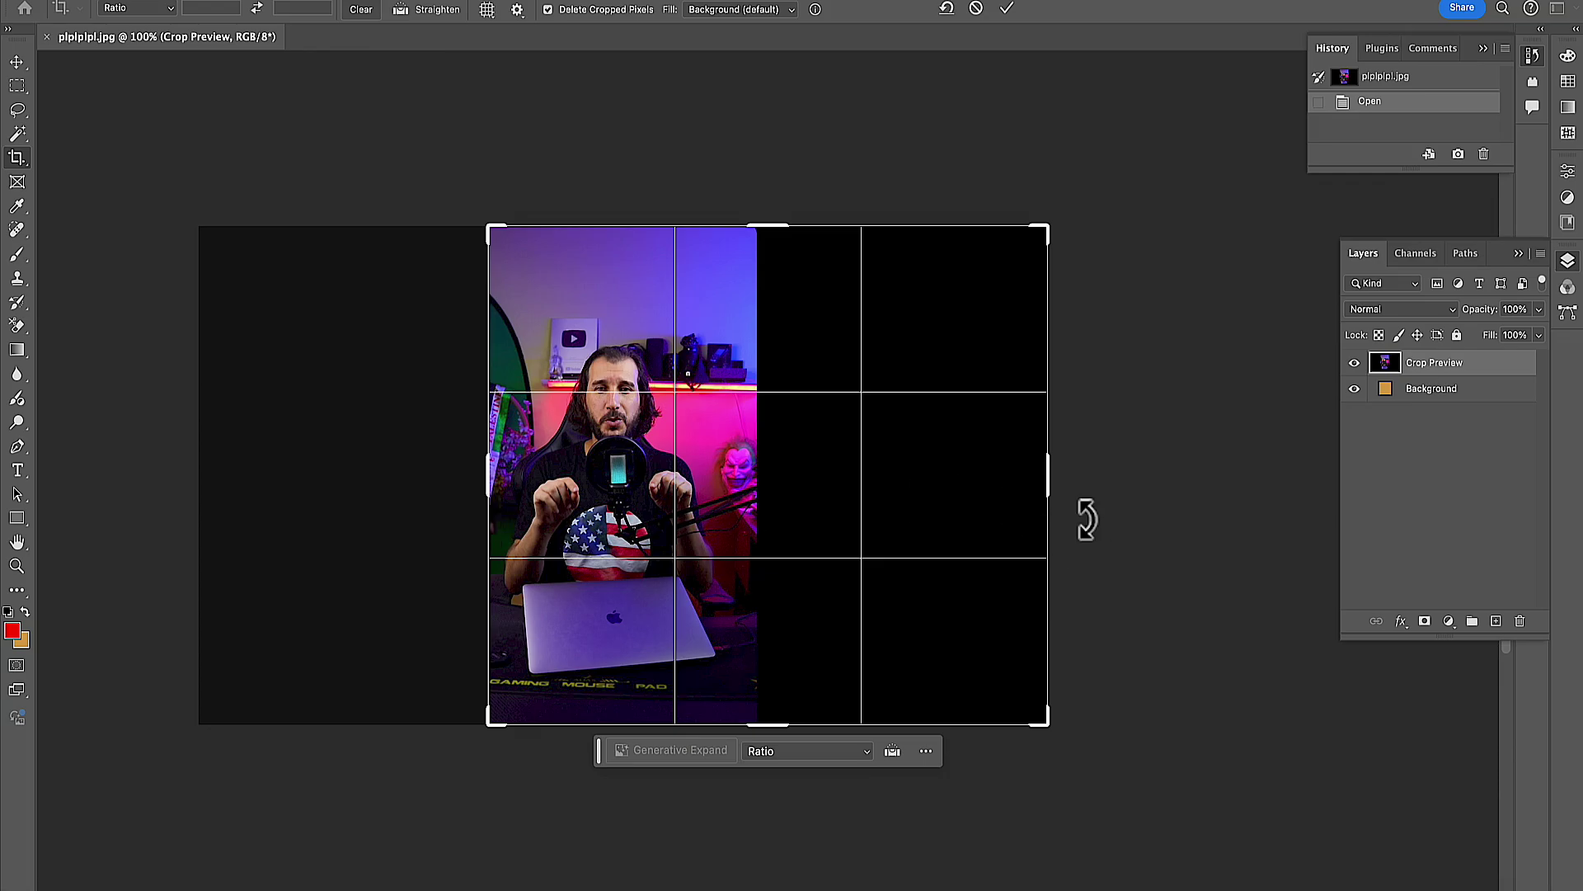
left_click_drag(1046, 481, 904, 482)
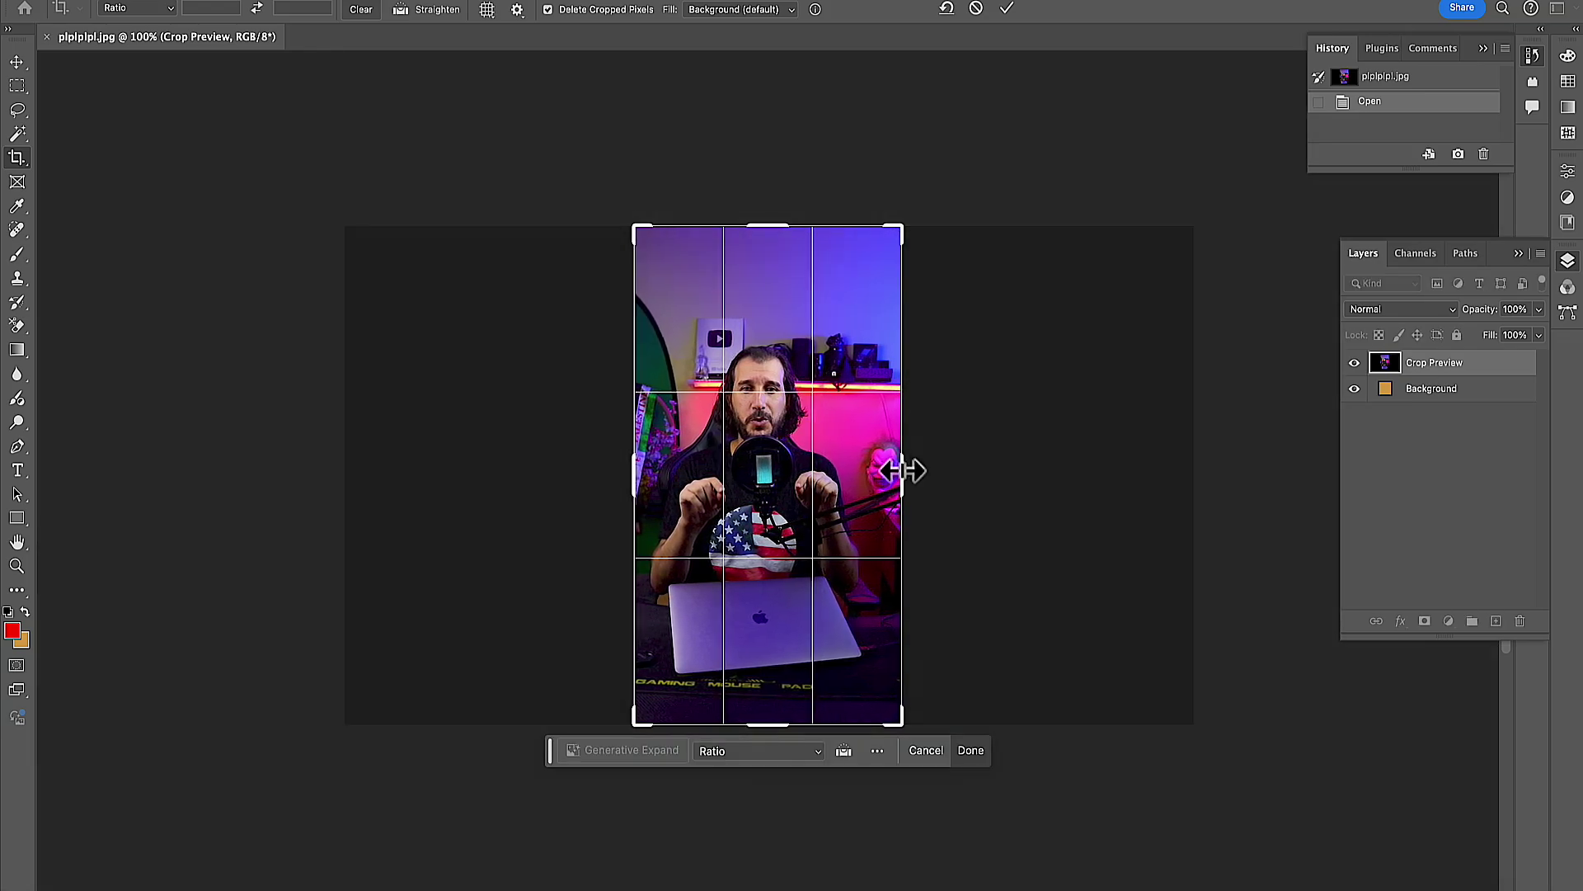
left_click(1006, 8)
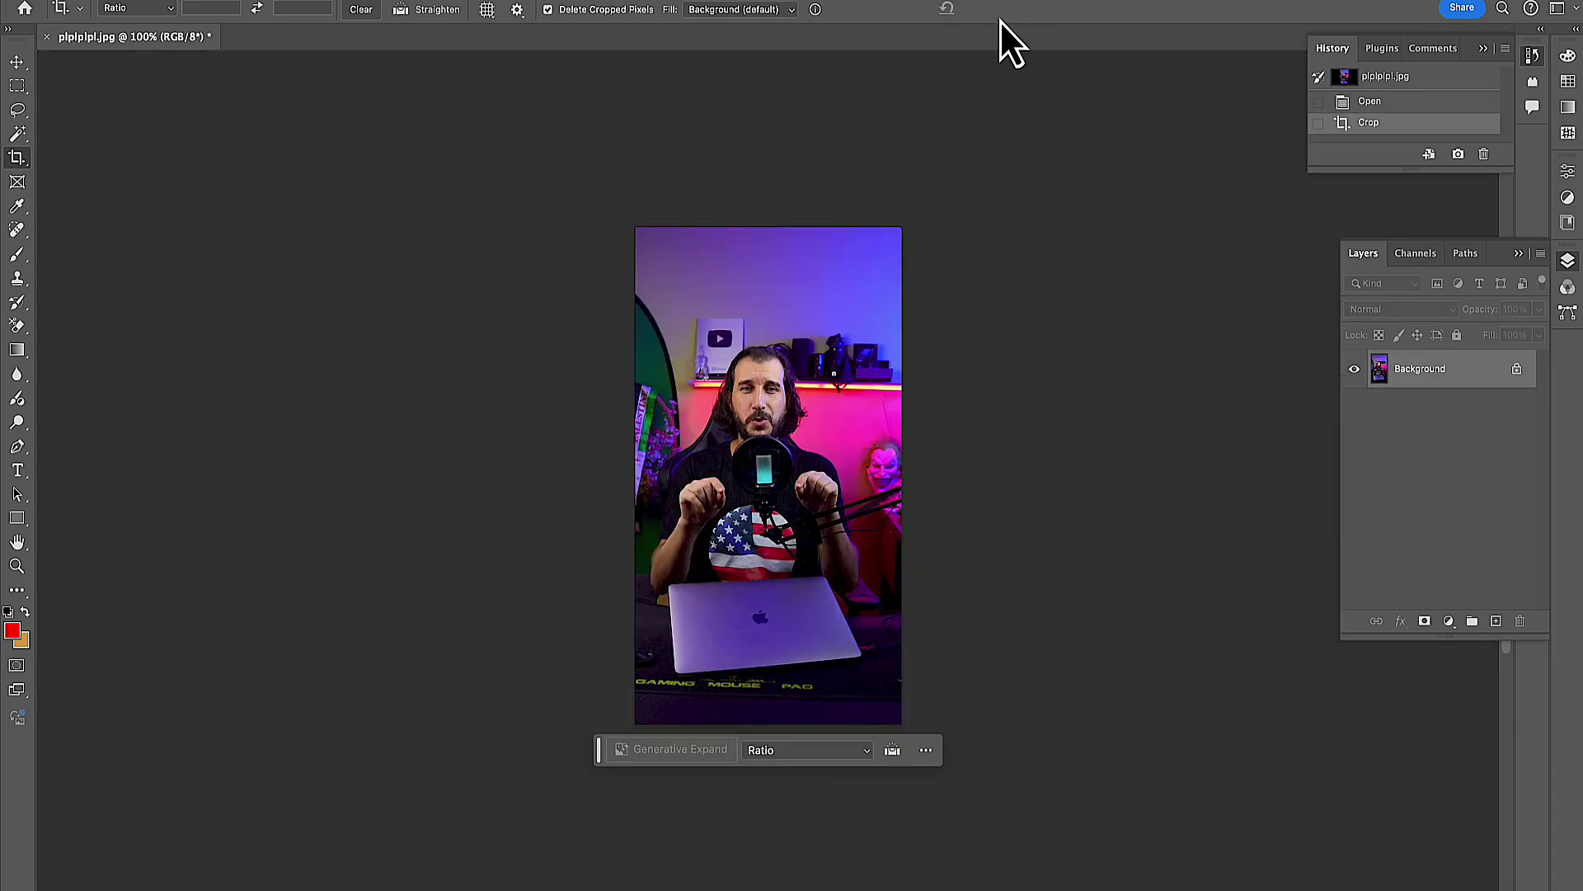
Step: Export the cropped presenter image for web as a high-quality JPEG named okl.jpg in the Documents folder
left_click(169, 0)
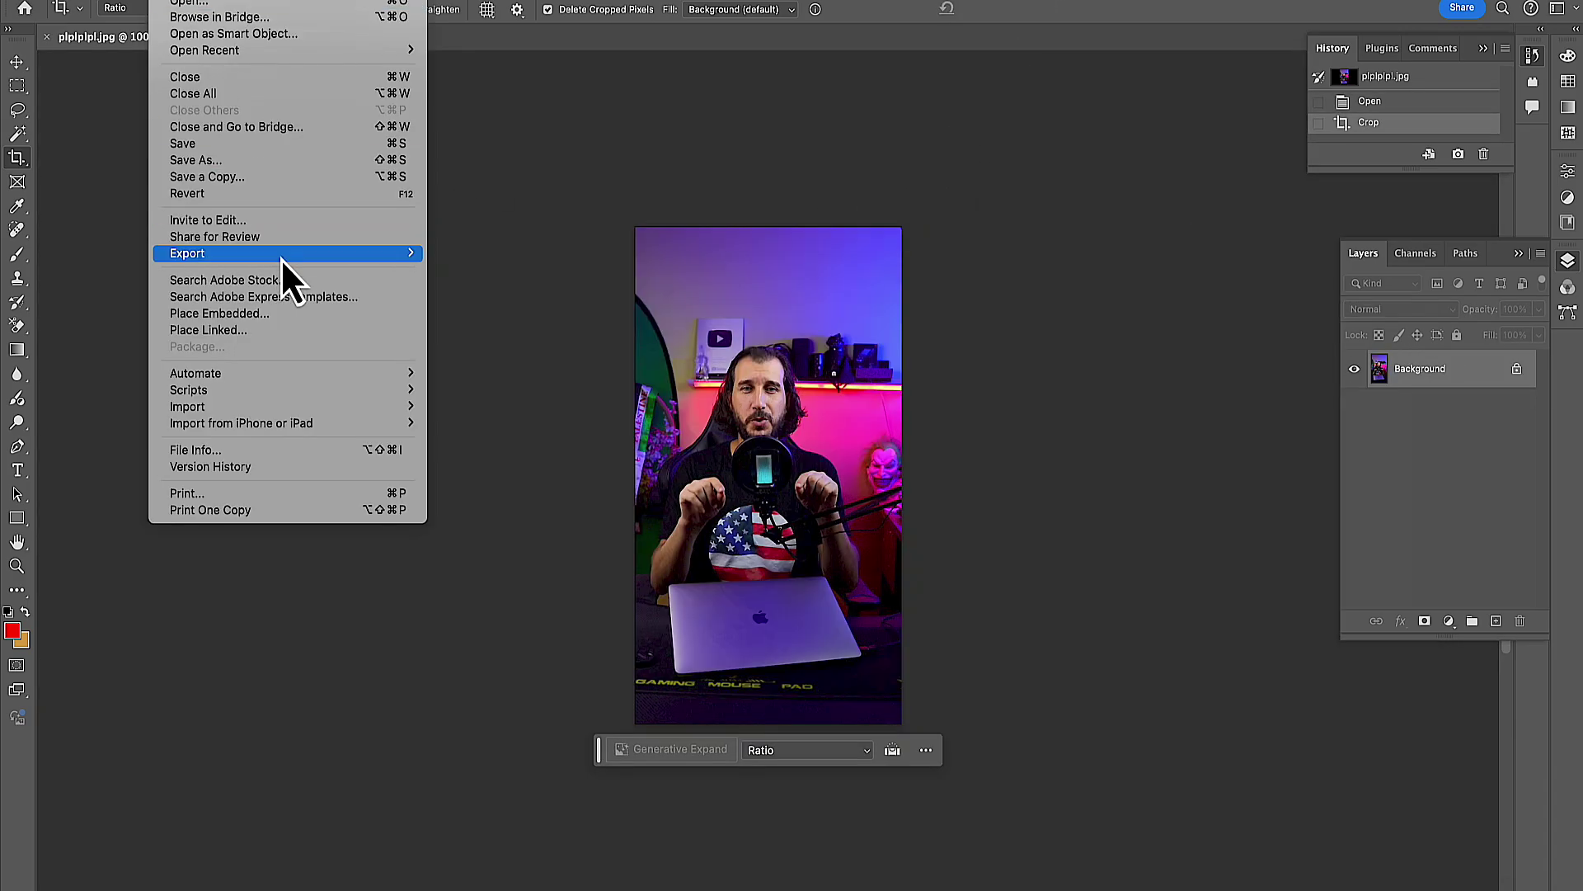
mouse_move(280, 255)
left_click(536, 323)
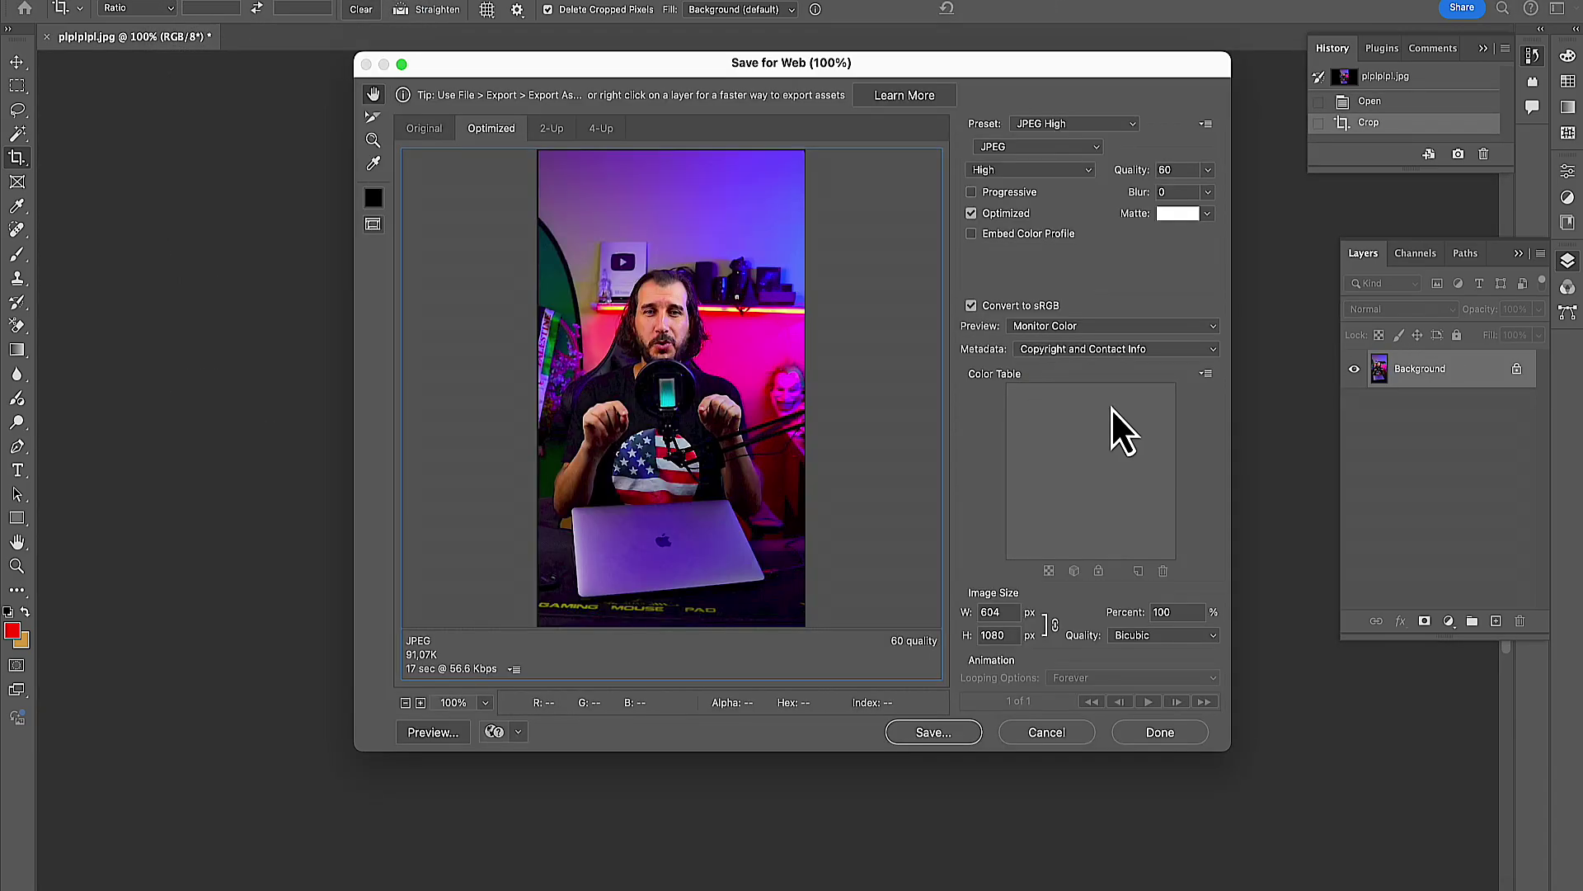
key("Return")
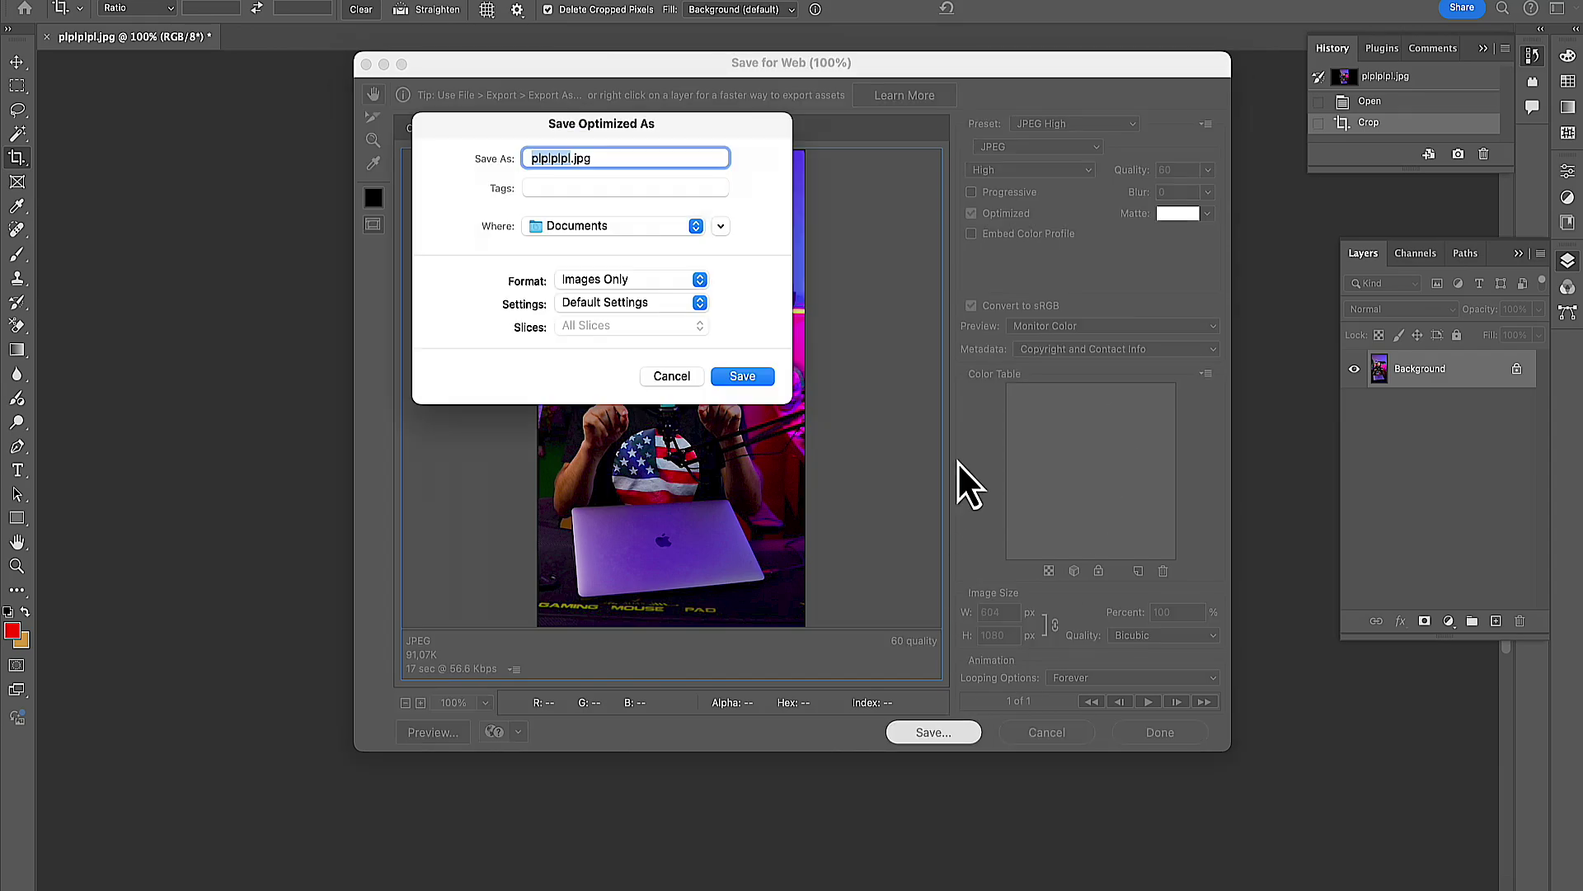
left_click(760, 369)
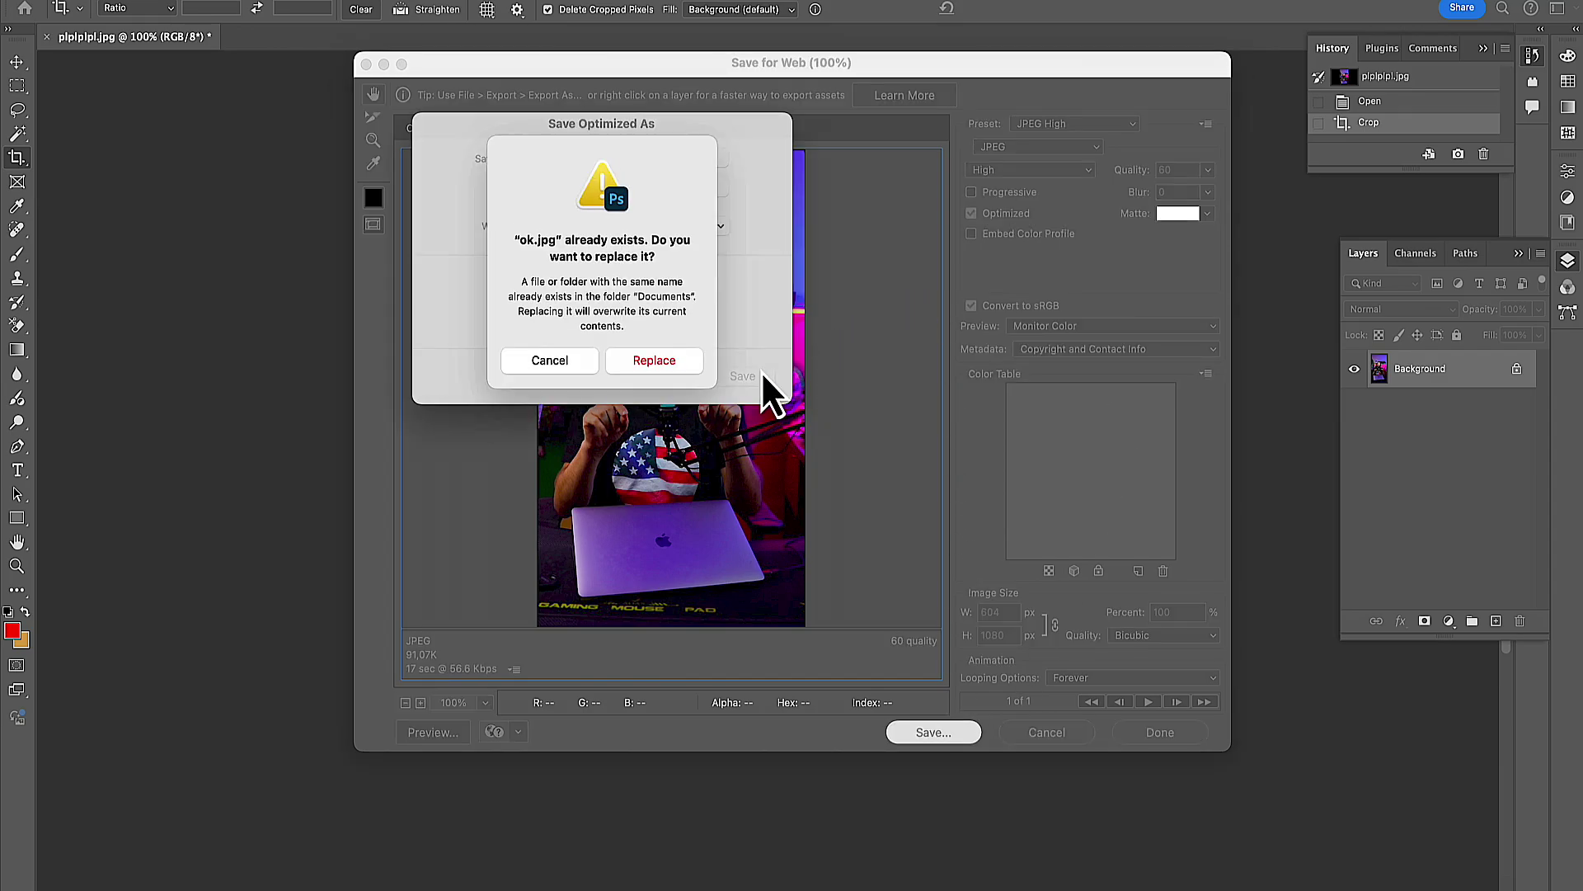
left_click(575, 371)
type("l")
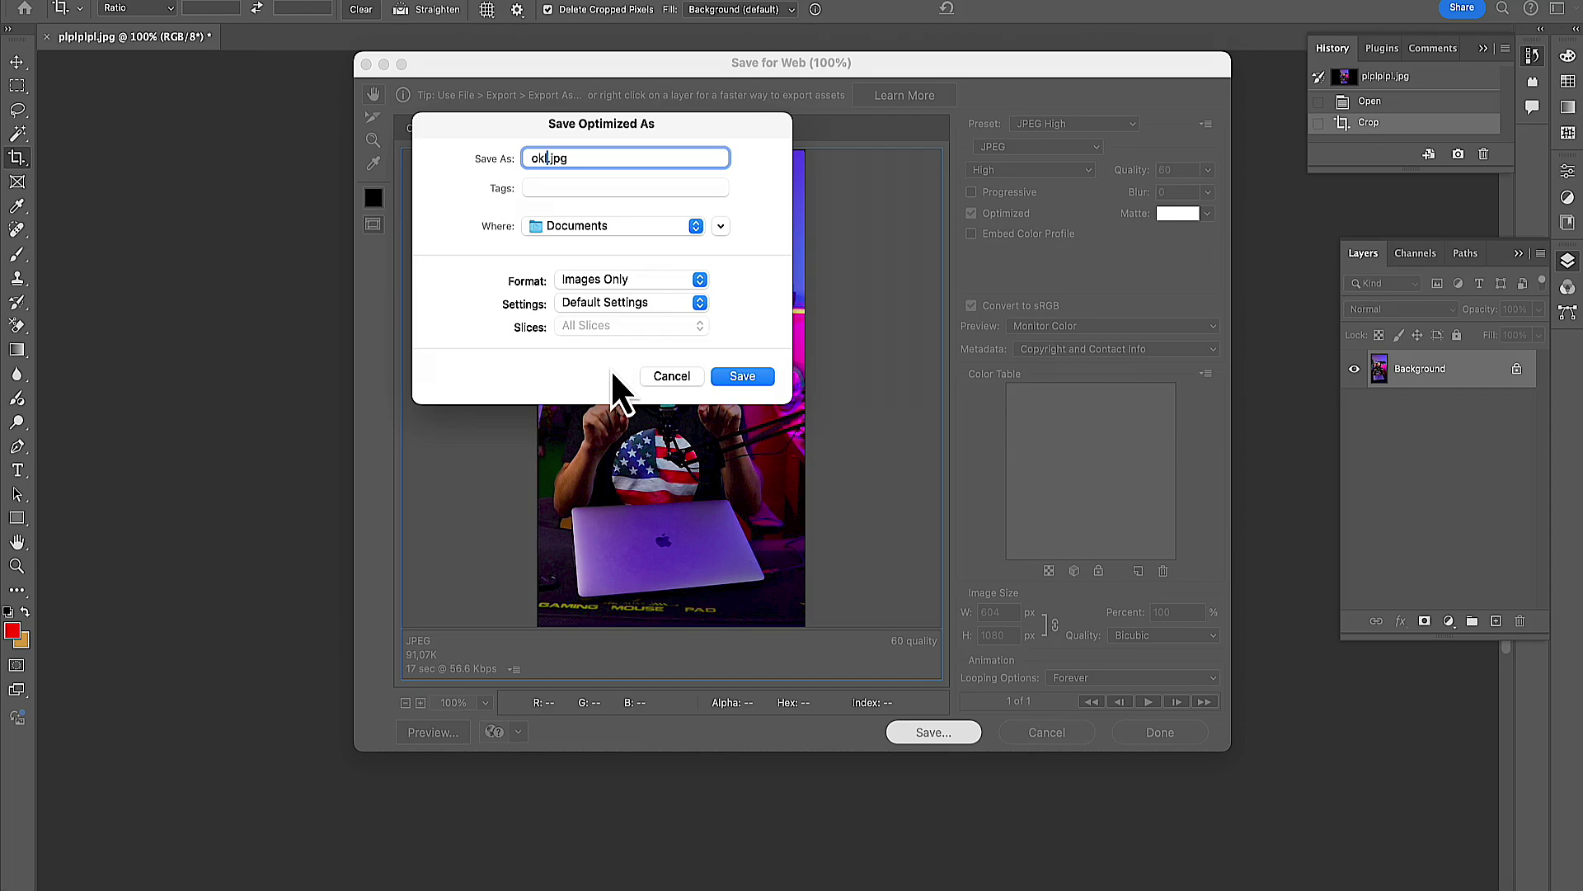
left_click(743, 376)
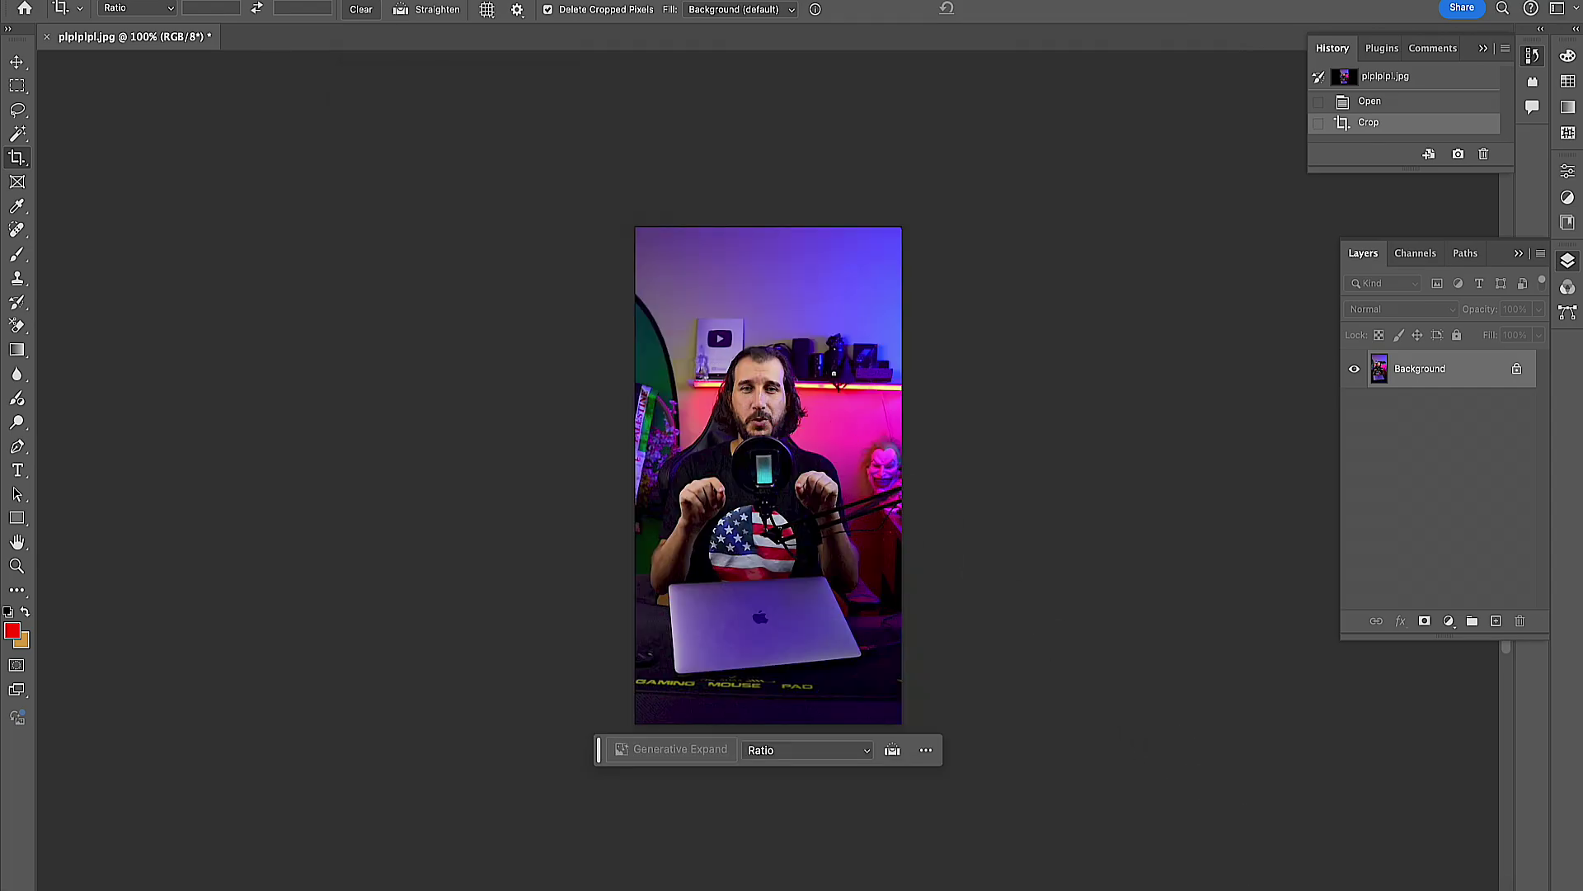
Step: Switch to Freepik's Expand tool in Chrome, upload okl.jpg, set the aspect ratio to 16:9 and start the prompt with "studio p"
left_click(973, 886)
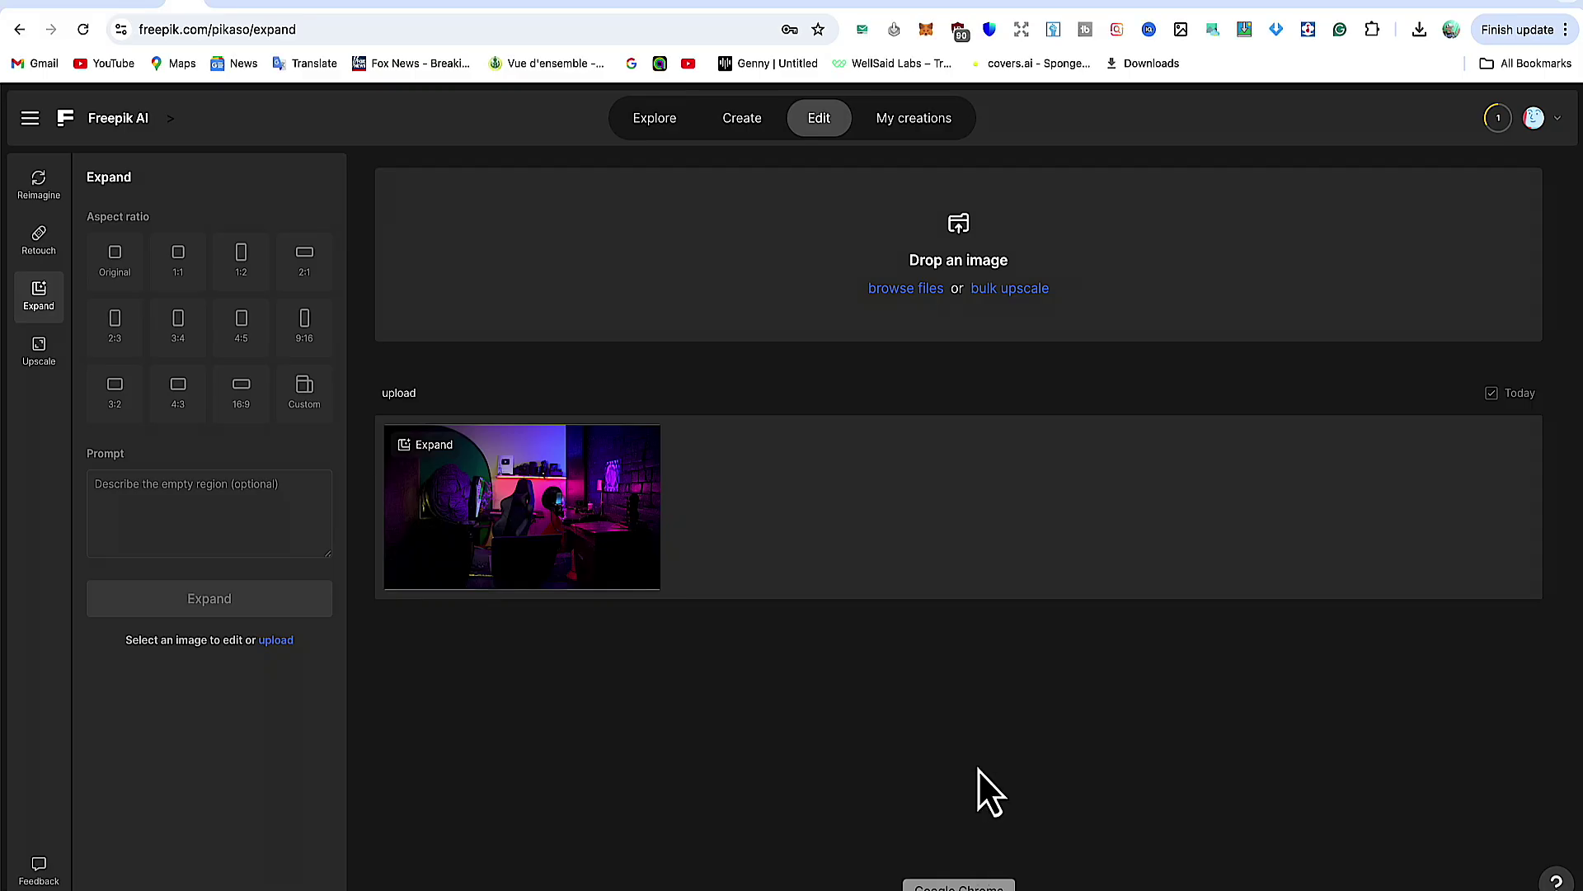
left_click(973, 264)
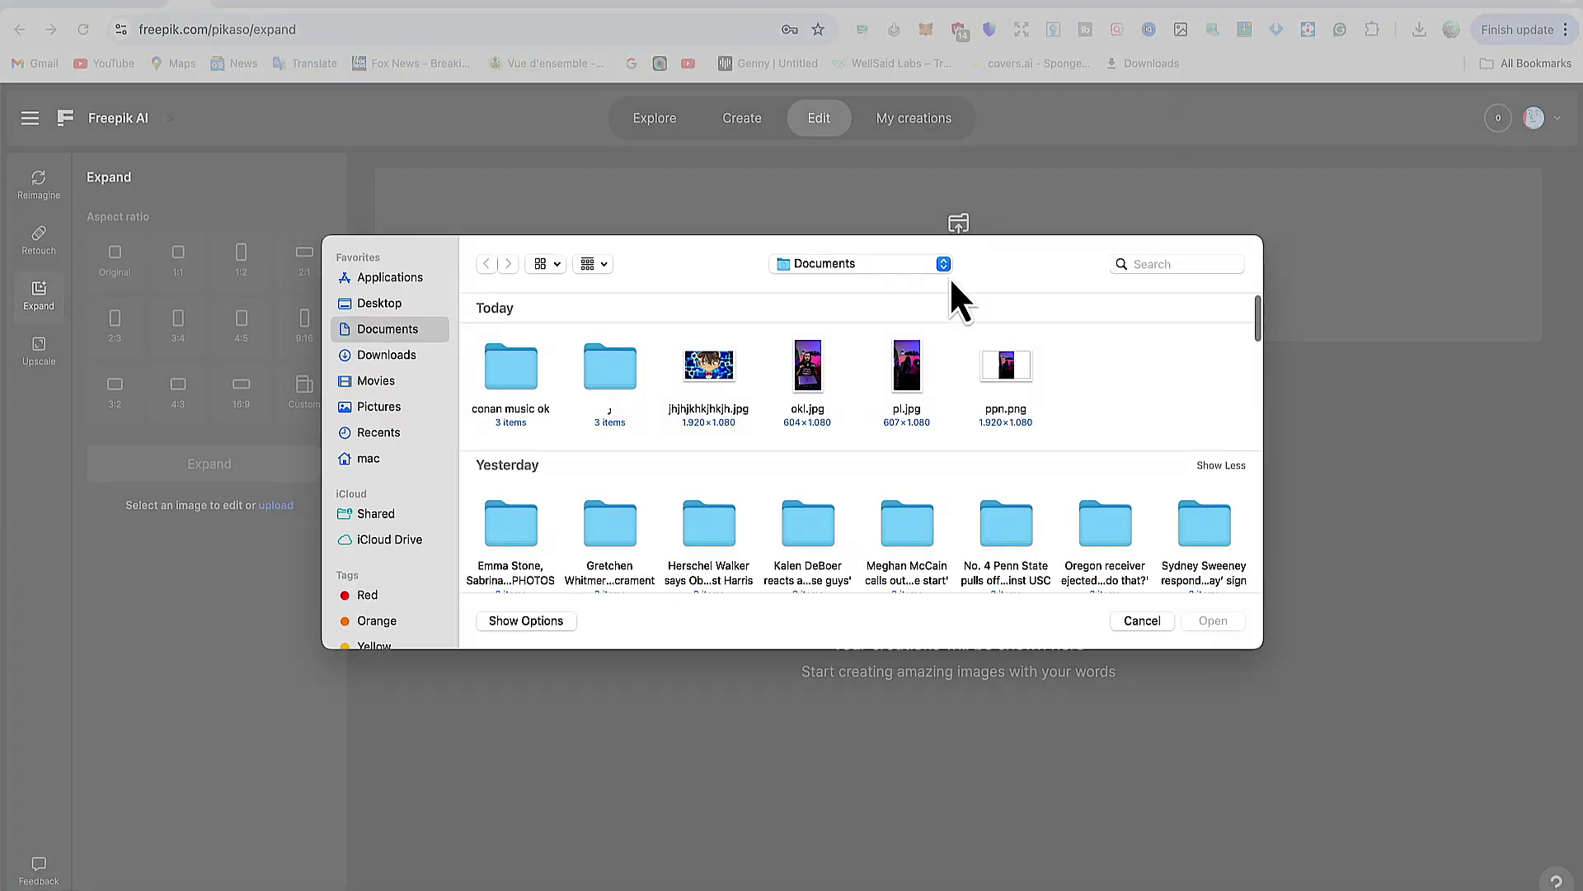
double_click(813, 386)
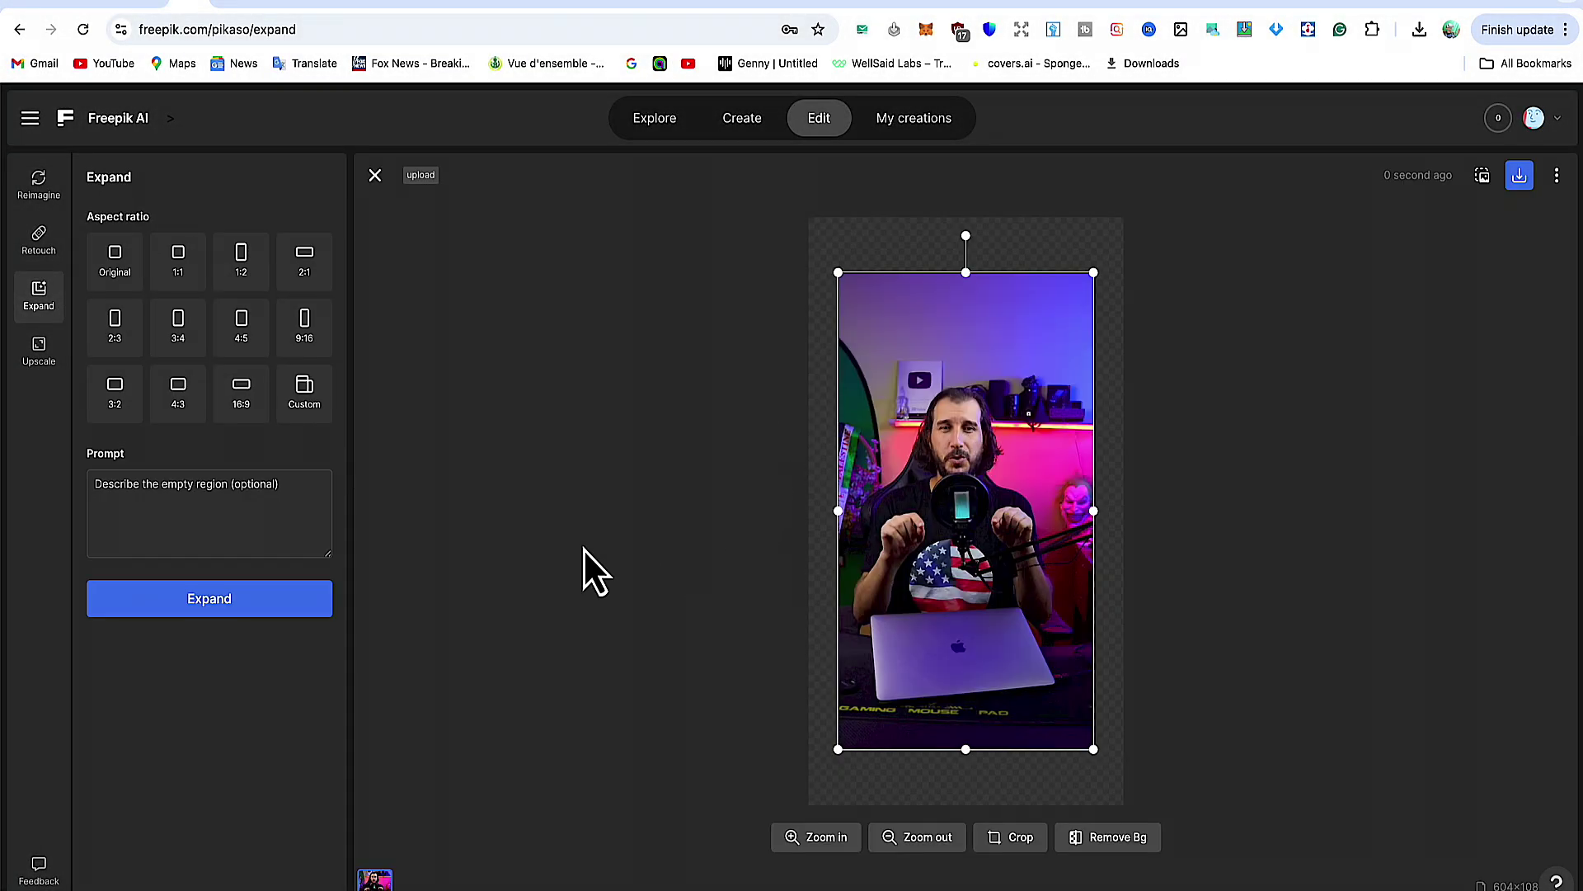
left_click(245, 417)
left_click(248, 488)
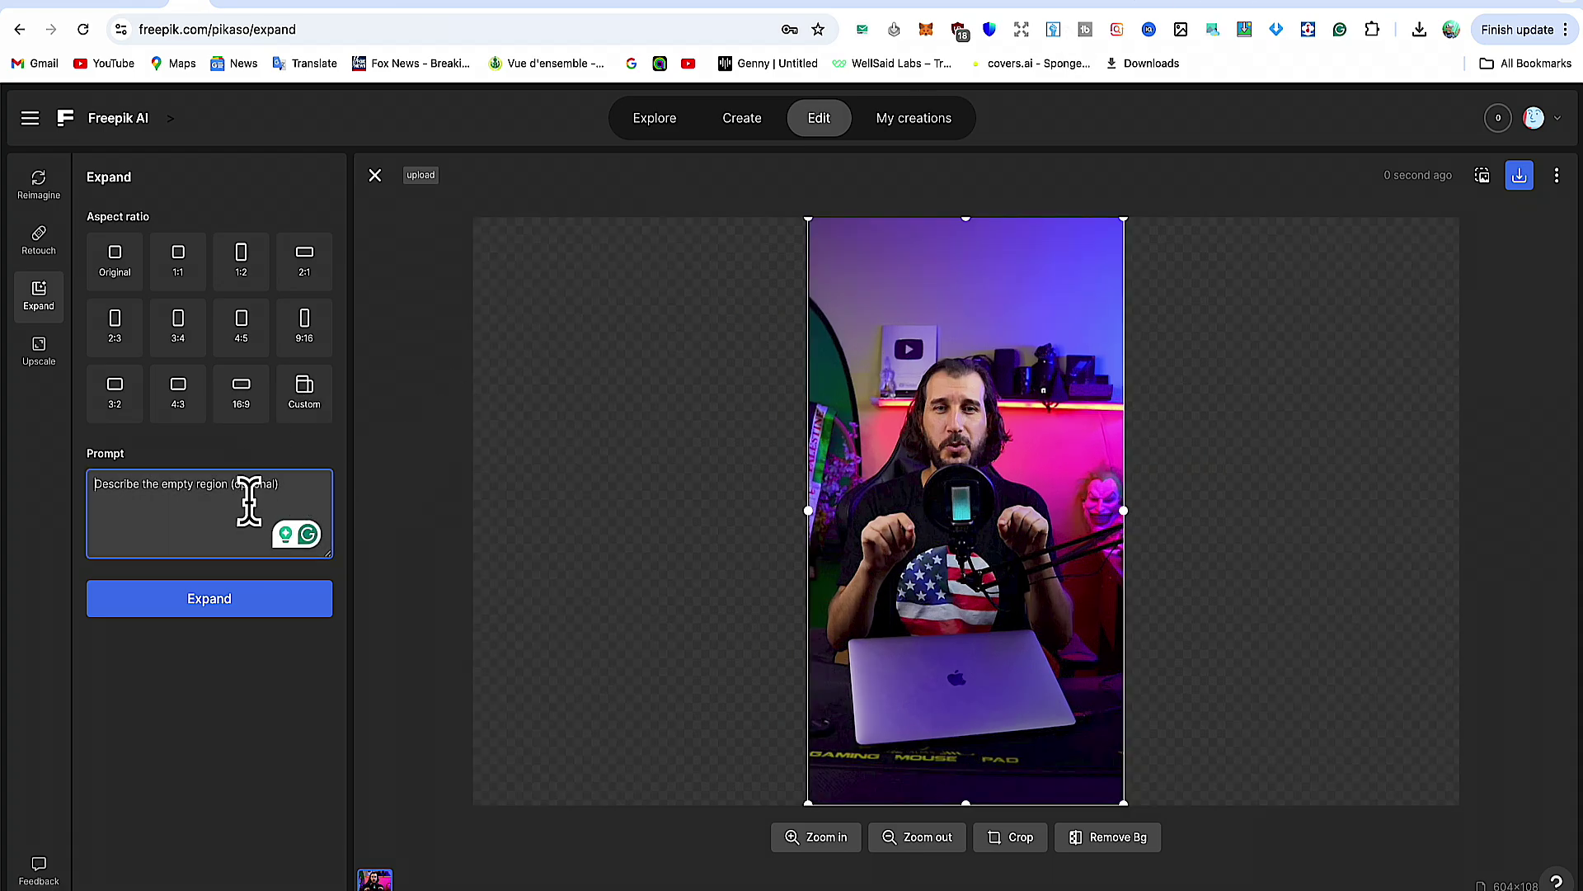
type("stud")
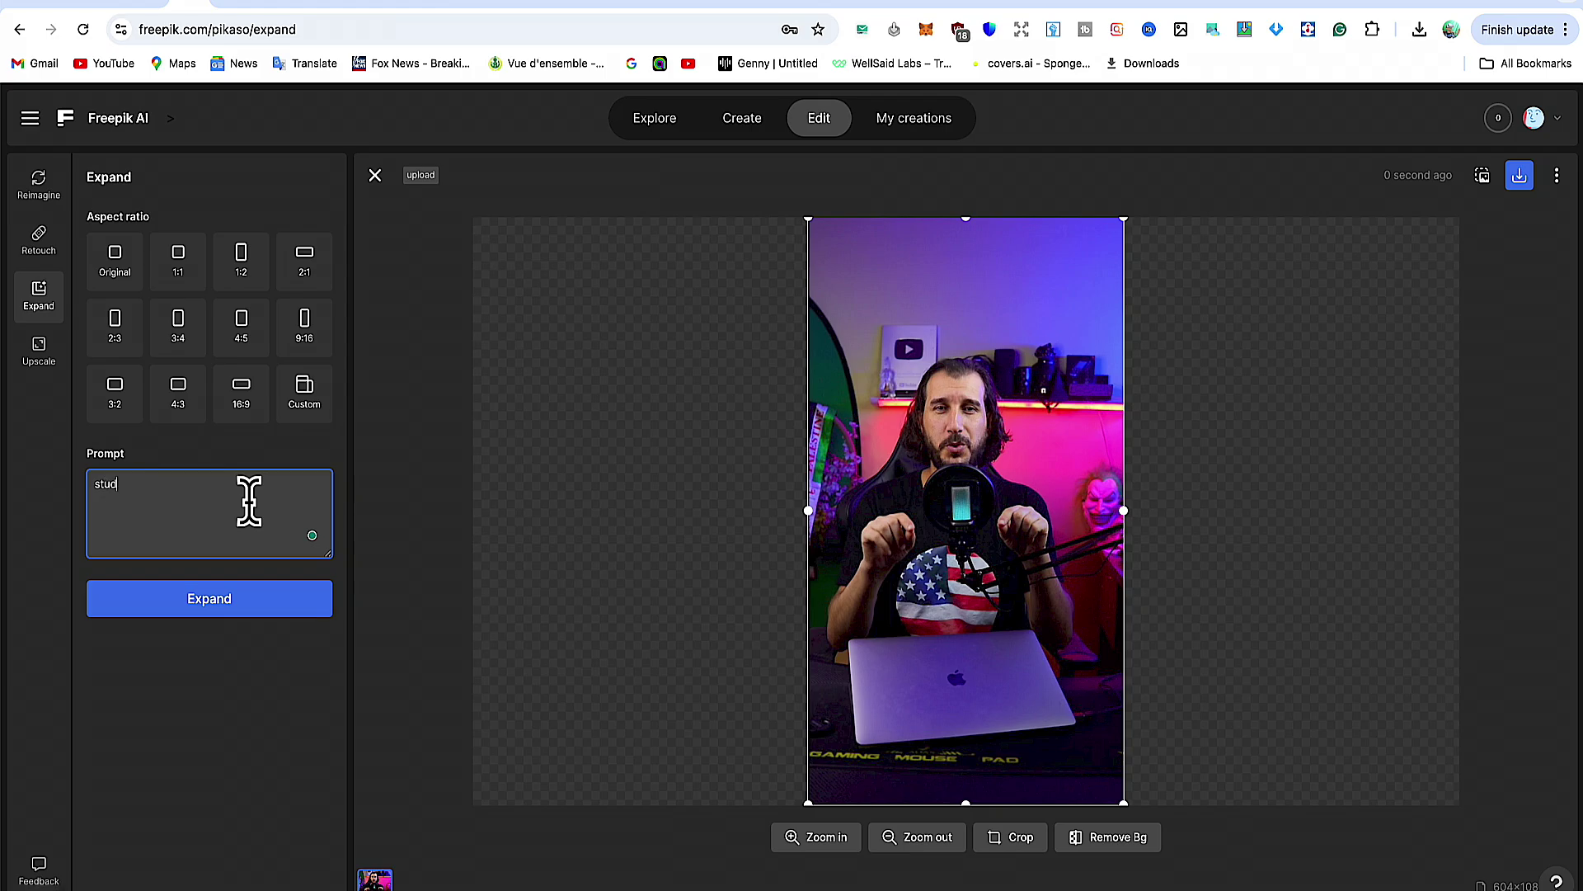
type("io p")
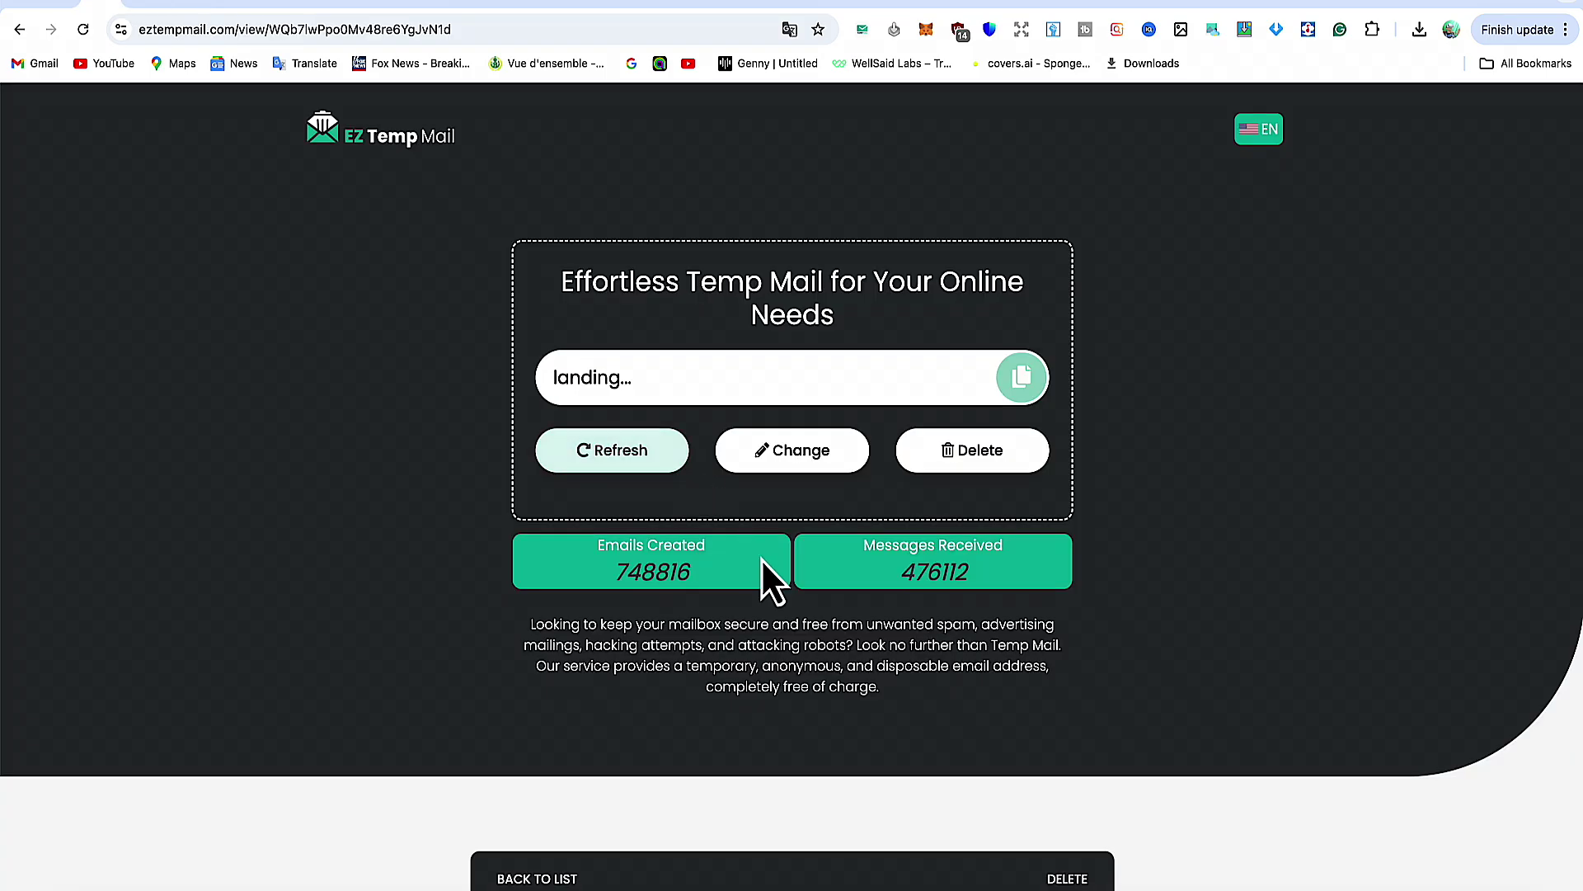
Step: Confirm the new Freepik account's e-mail from the account activation message in EZ Temp Mail
scroll(760, 558, "down", 5)
scroll(760, 557, "down", 2)
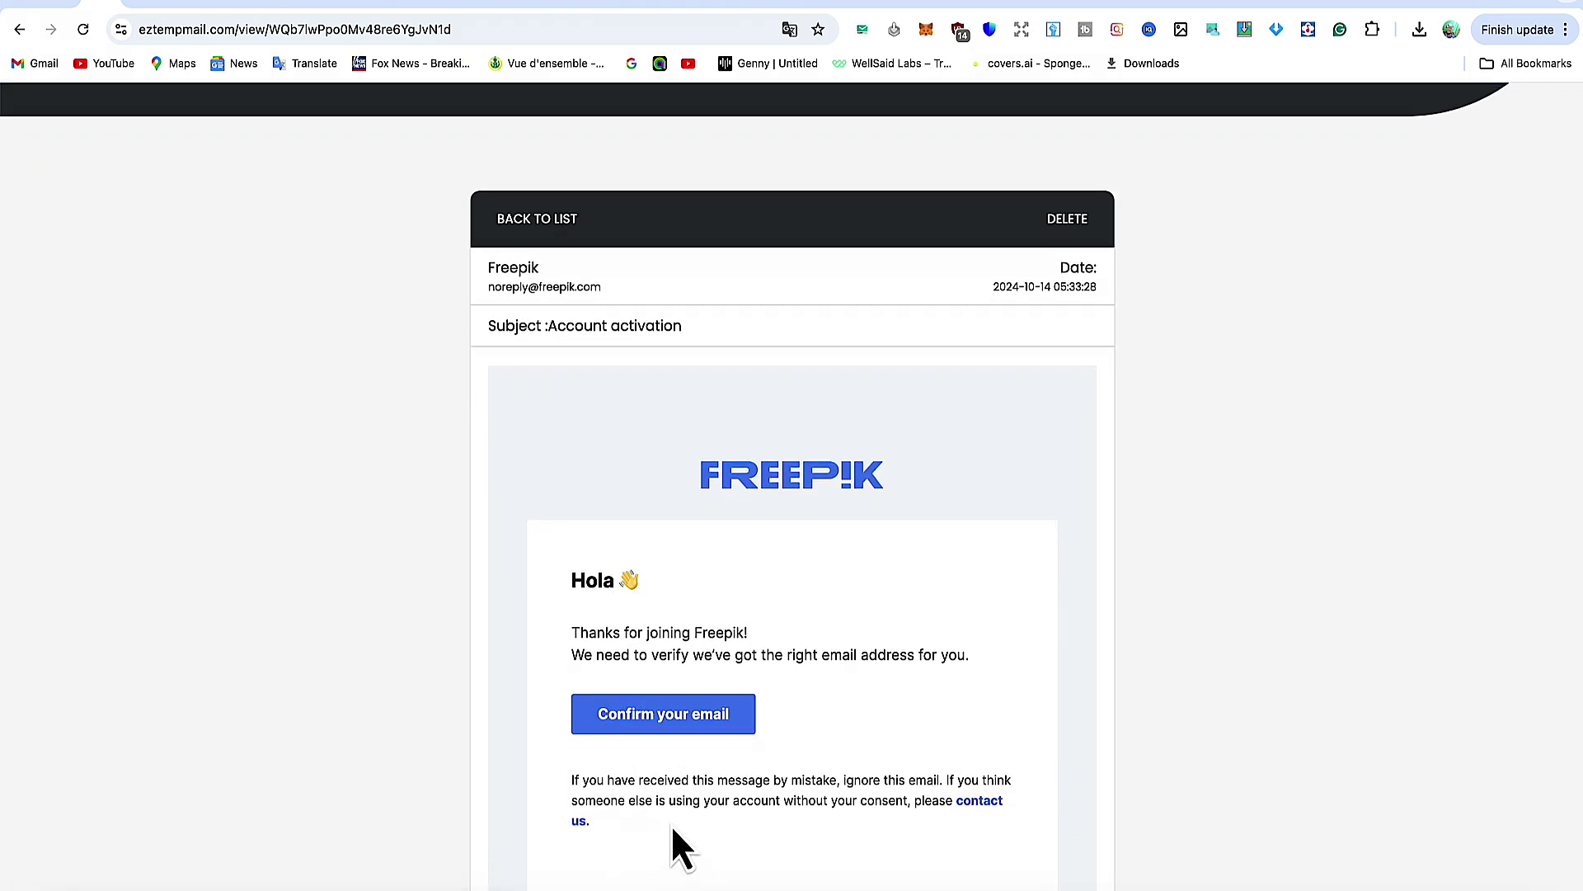
left_click(657, 726)
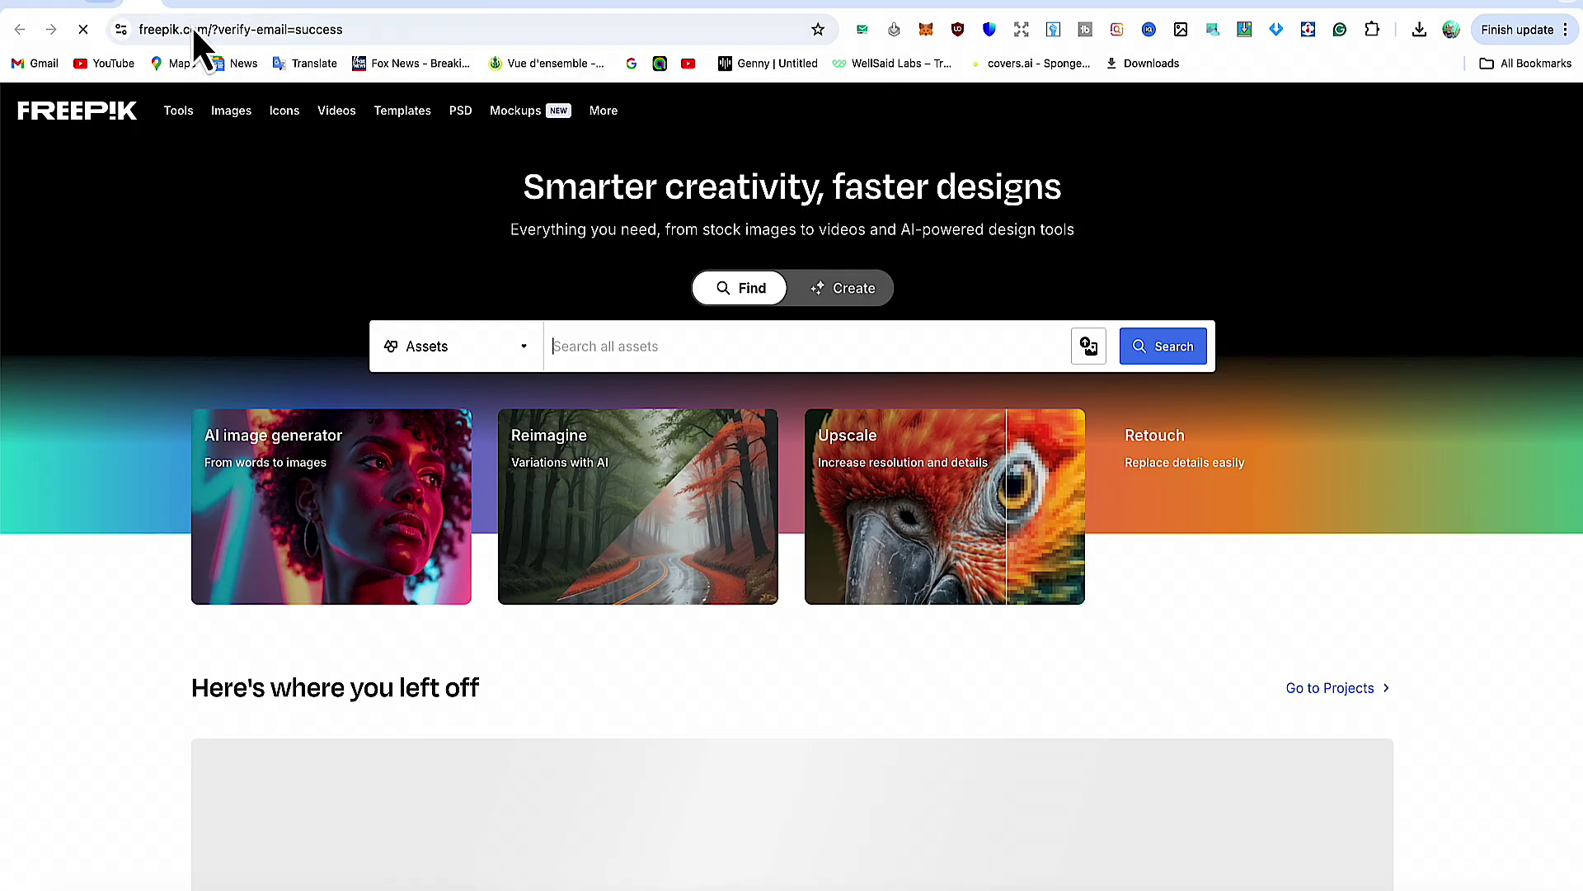
left_click(103, 8)
scroll(619, 318, "up", 10)
scroll(618, 317, "down", 1)
left_click(1030, 386)
left_click(149, 8)
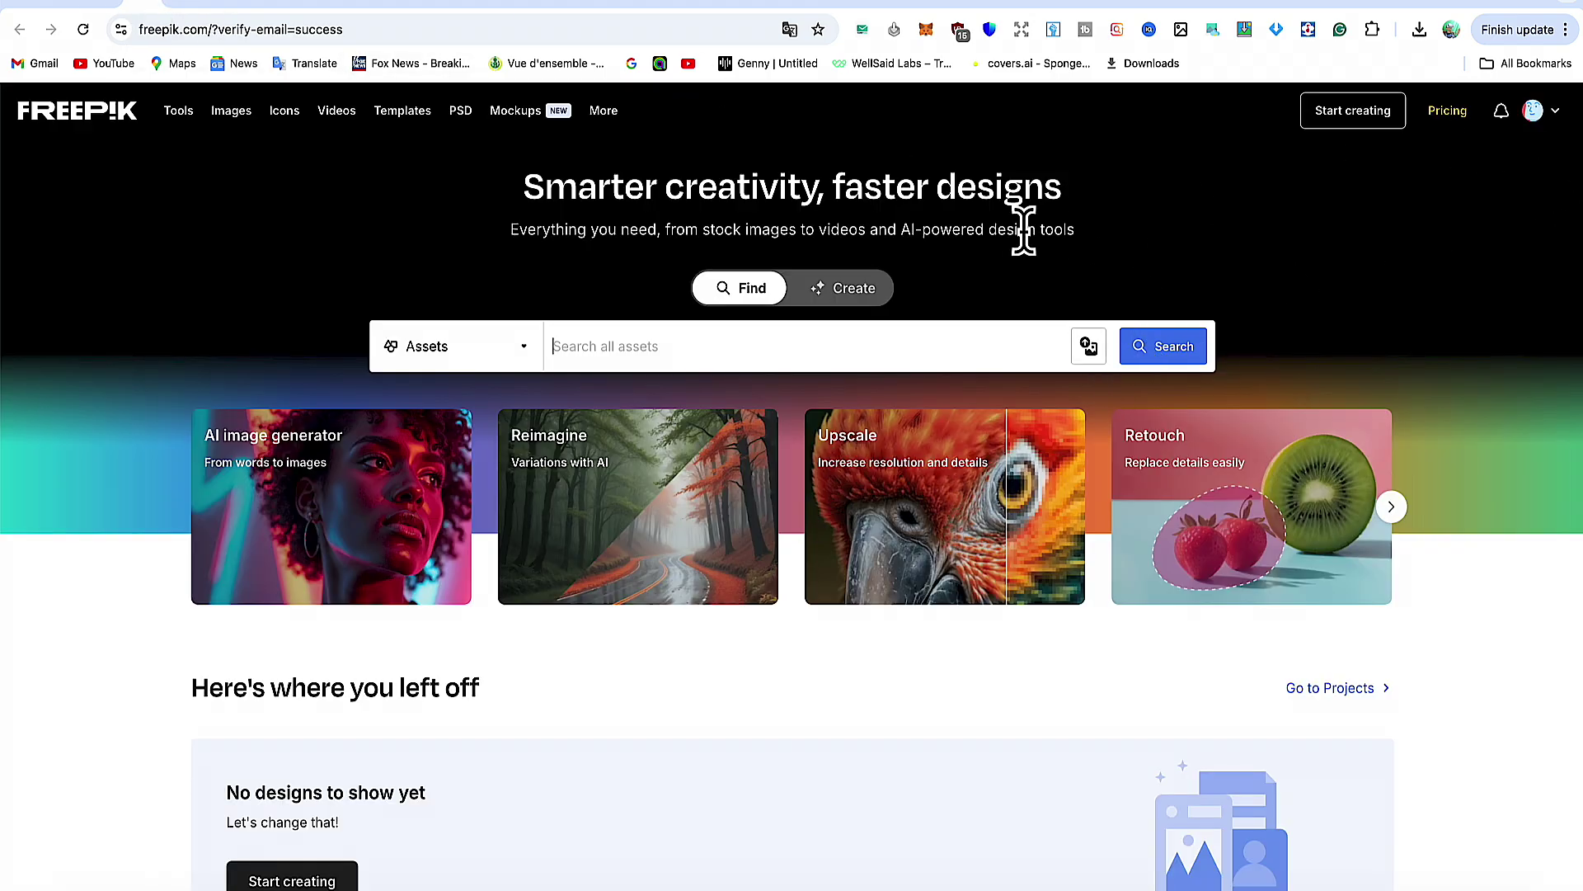
Step: Open the Expand tool in Freepik AI and upload okl.jpg from the Documents folder
left_click(863, 515)
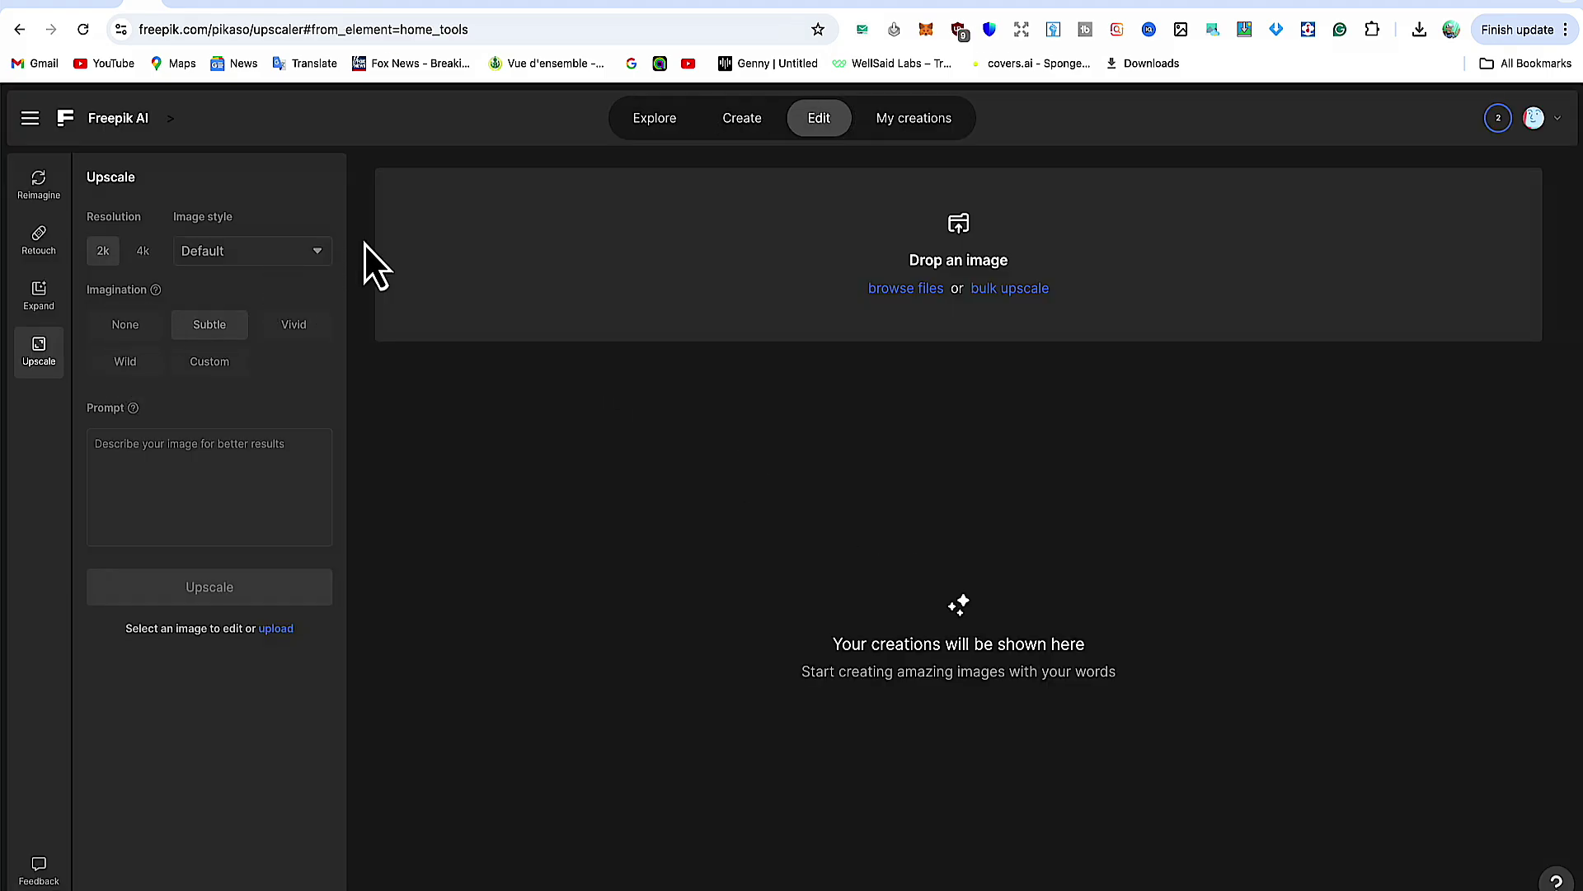
left_click(653, 127)
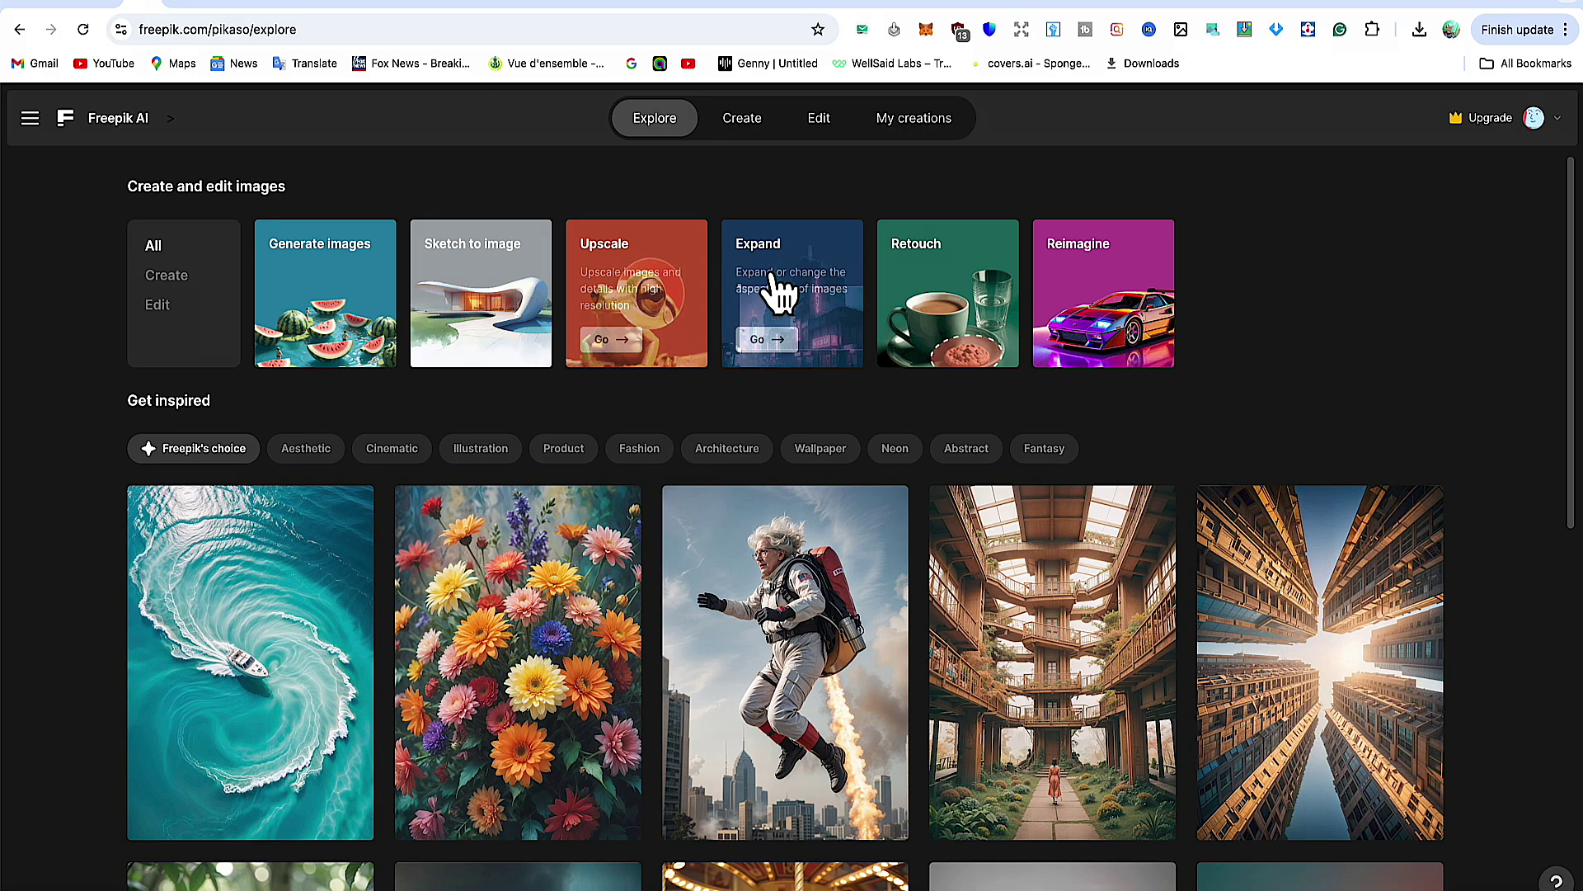
left_click(772, 289)
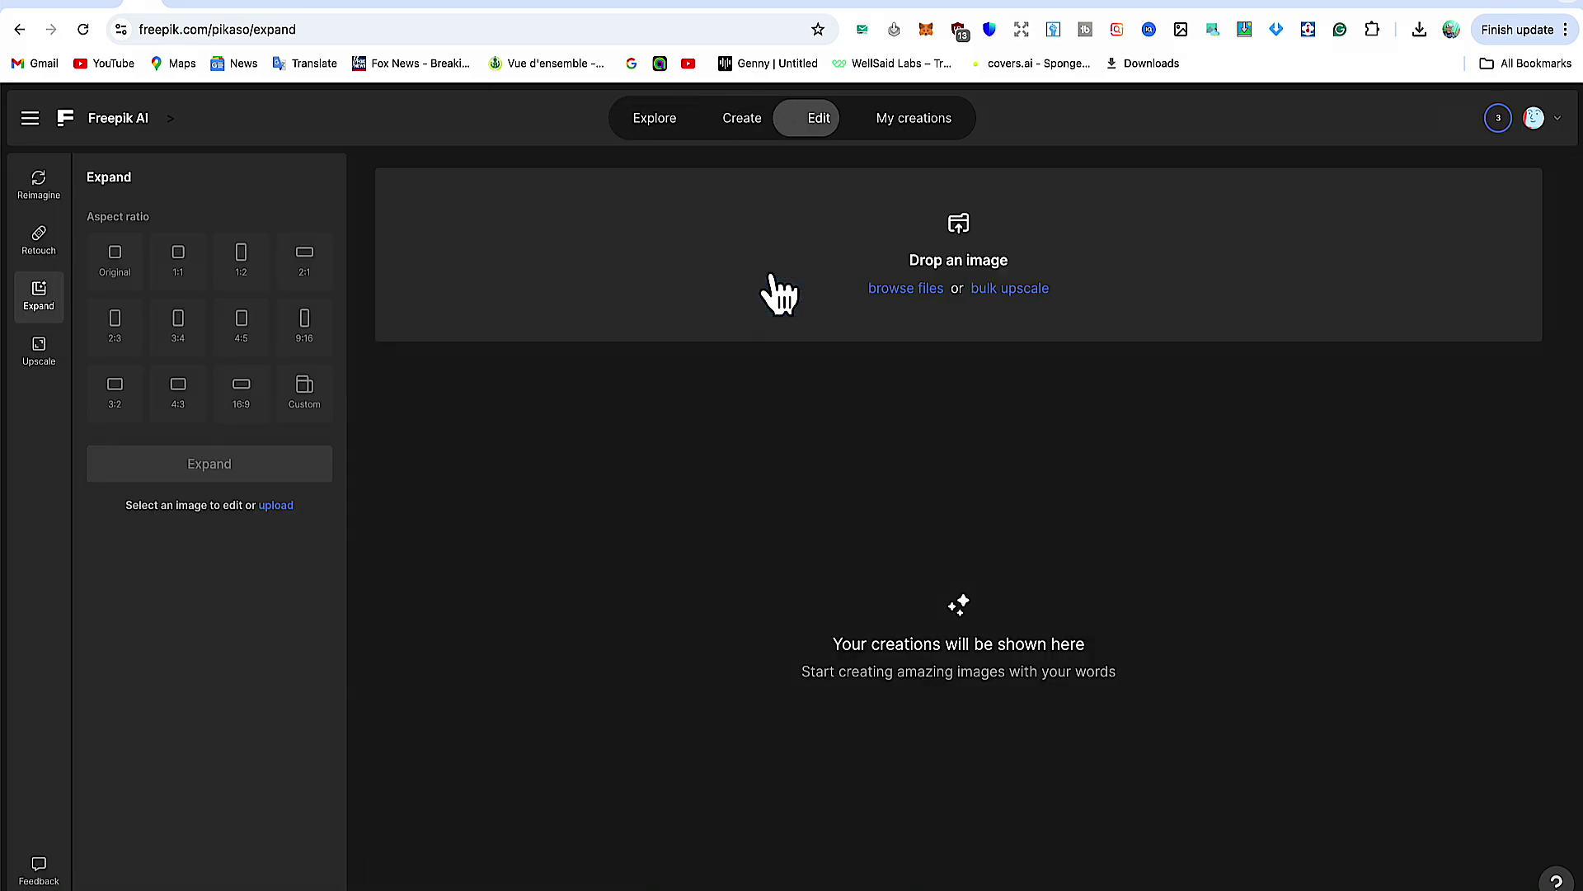
left_click(948, 262)
double_click(806, 363)
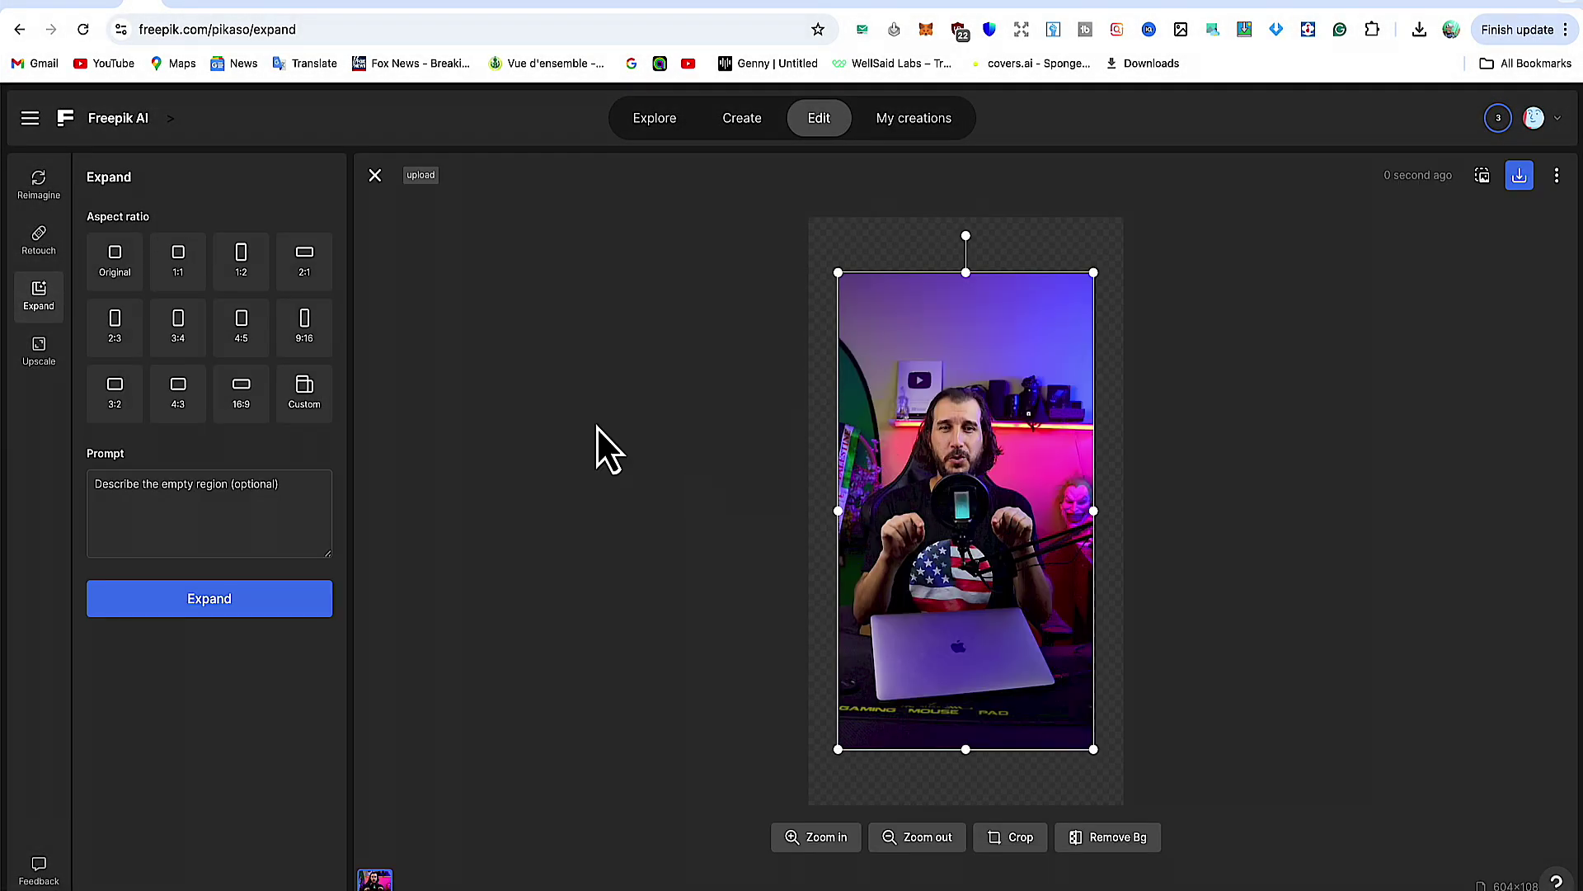
Step: Expand the presenter image to a 16:9 aspect ratio with the prompt "studio photographer"
left_click(247, 413)
left_click(245, 524)
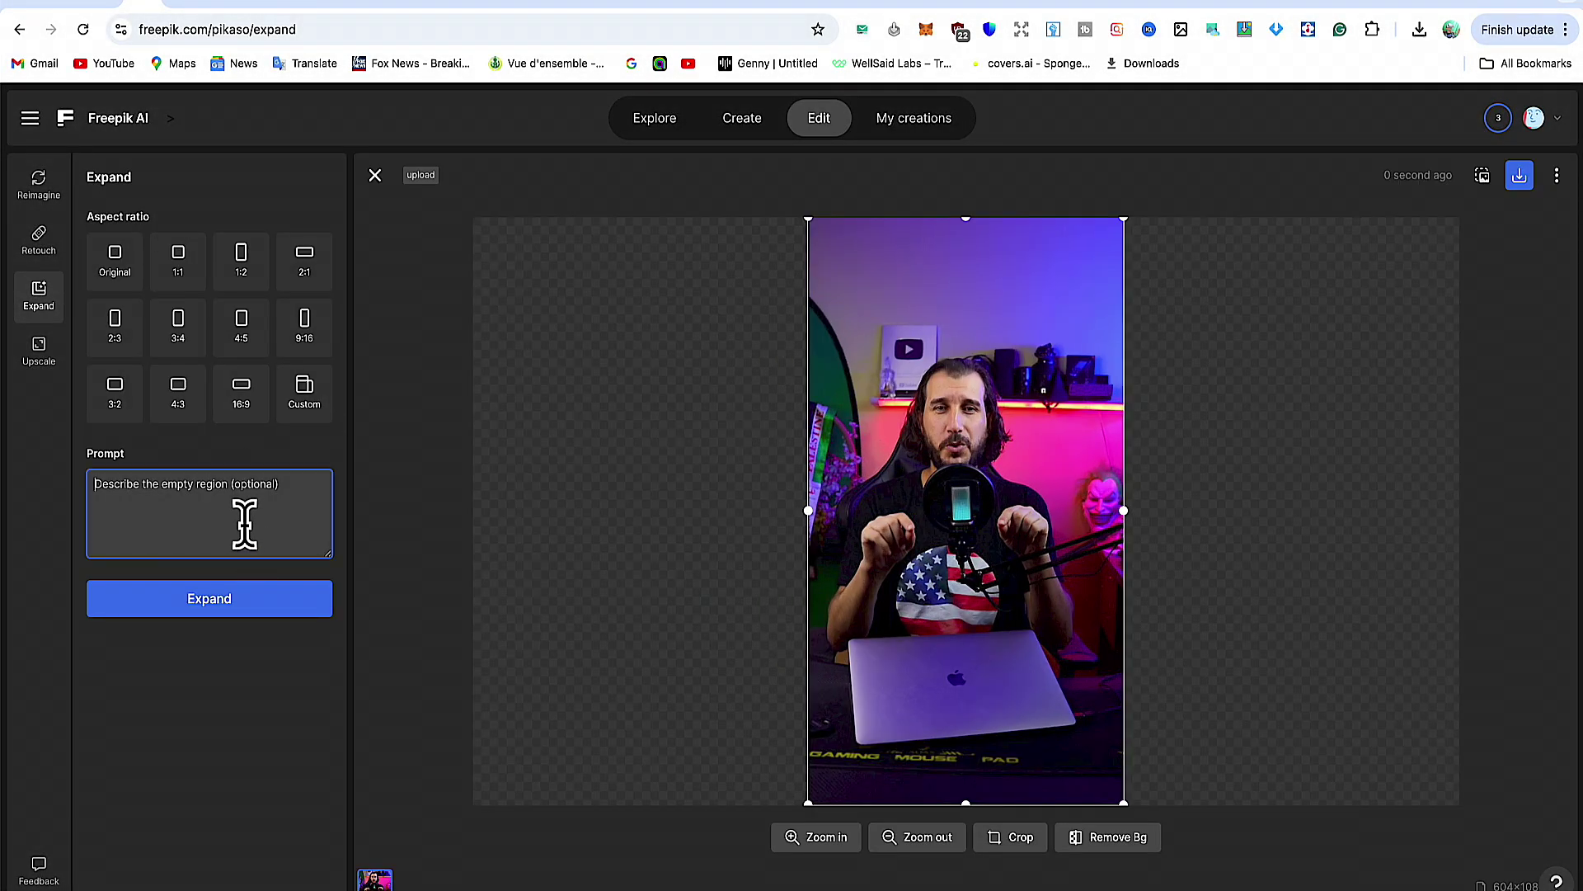
type("studio photographer")
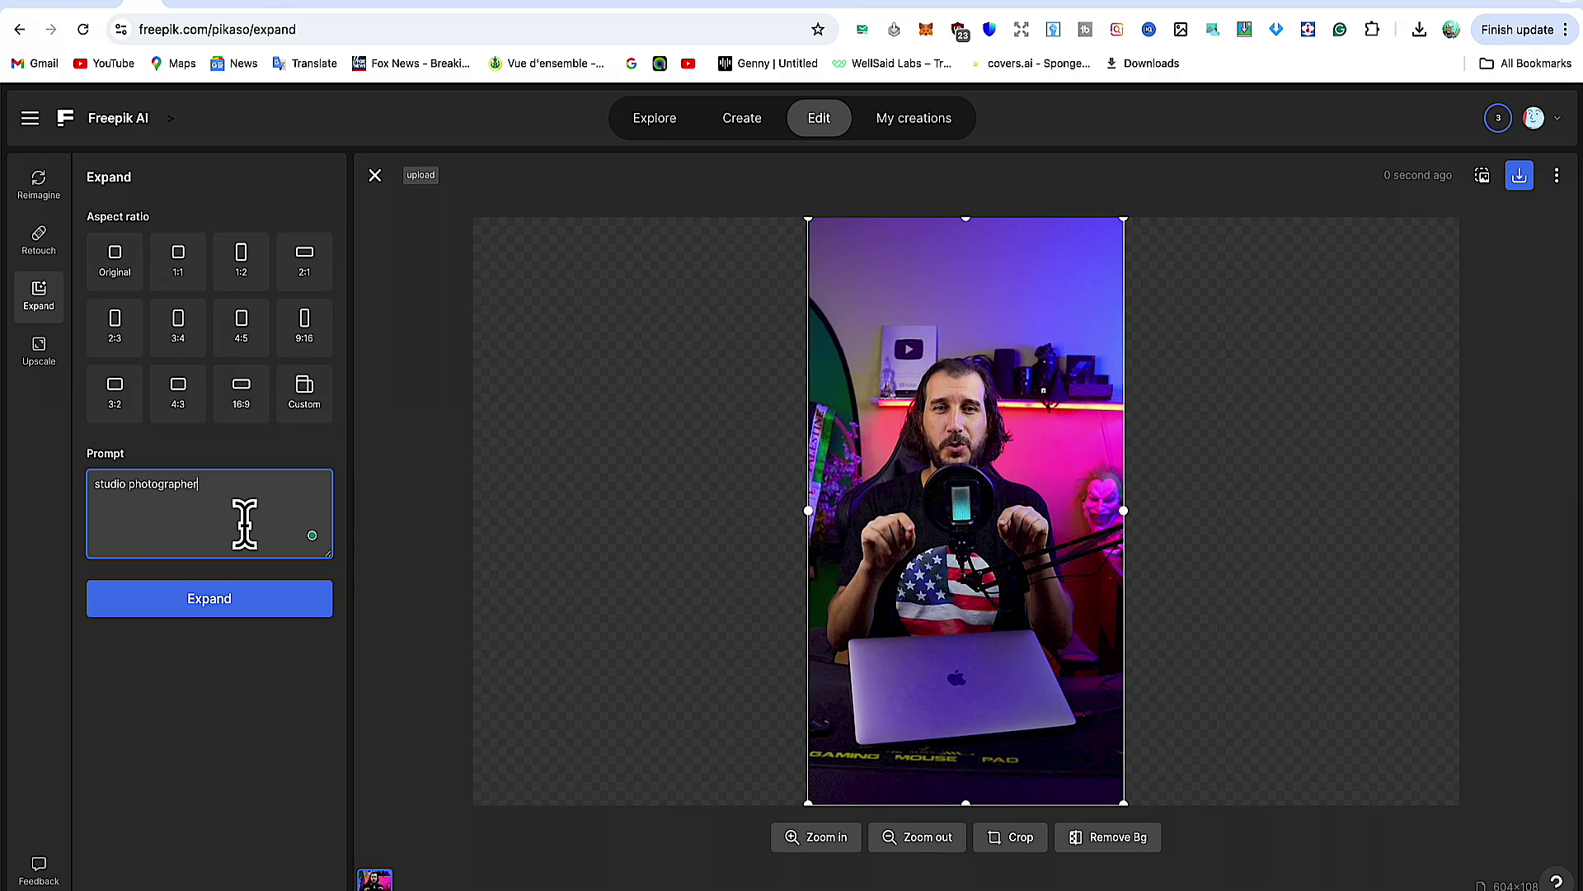
left_click(215, 607)
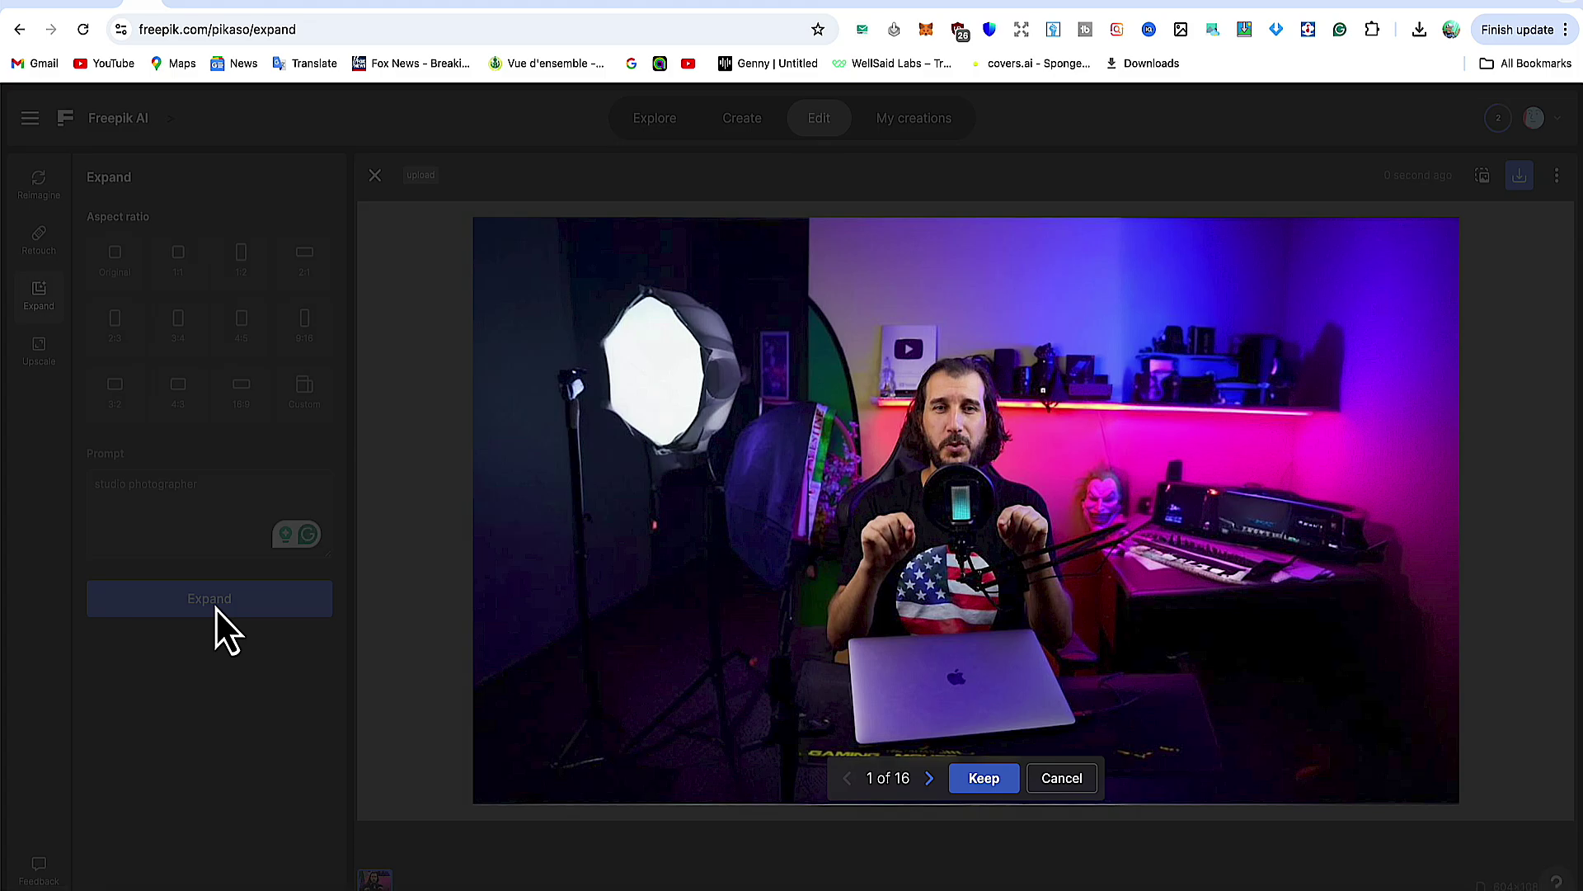
Step: Browse the generated expansions and keep the one with a large softbox on one side and a camera rig on the other
left_click(956, 782)
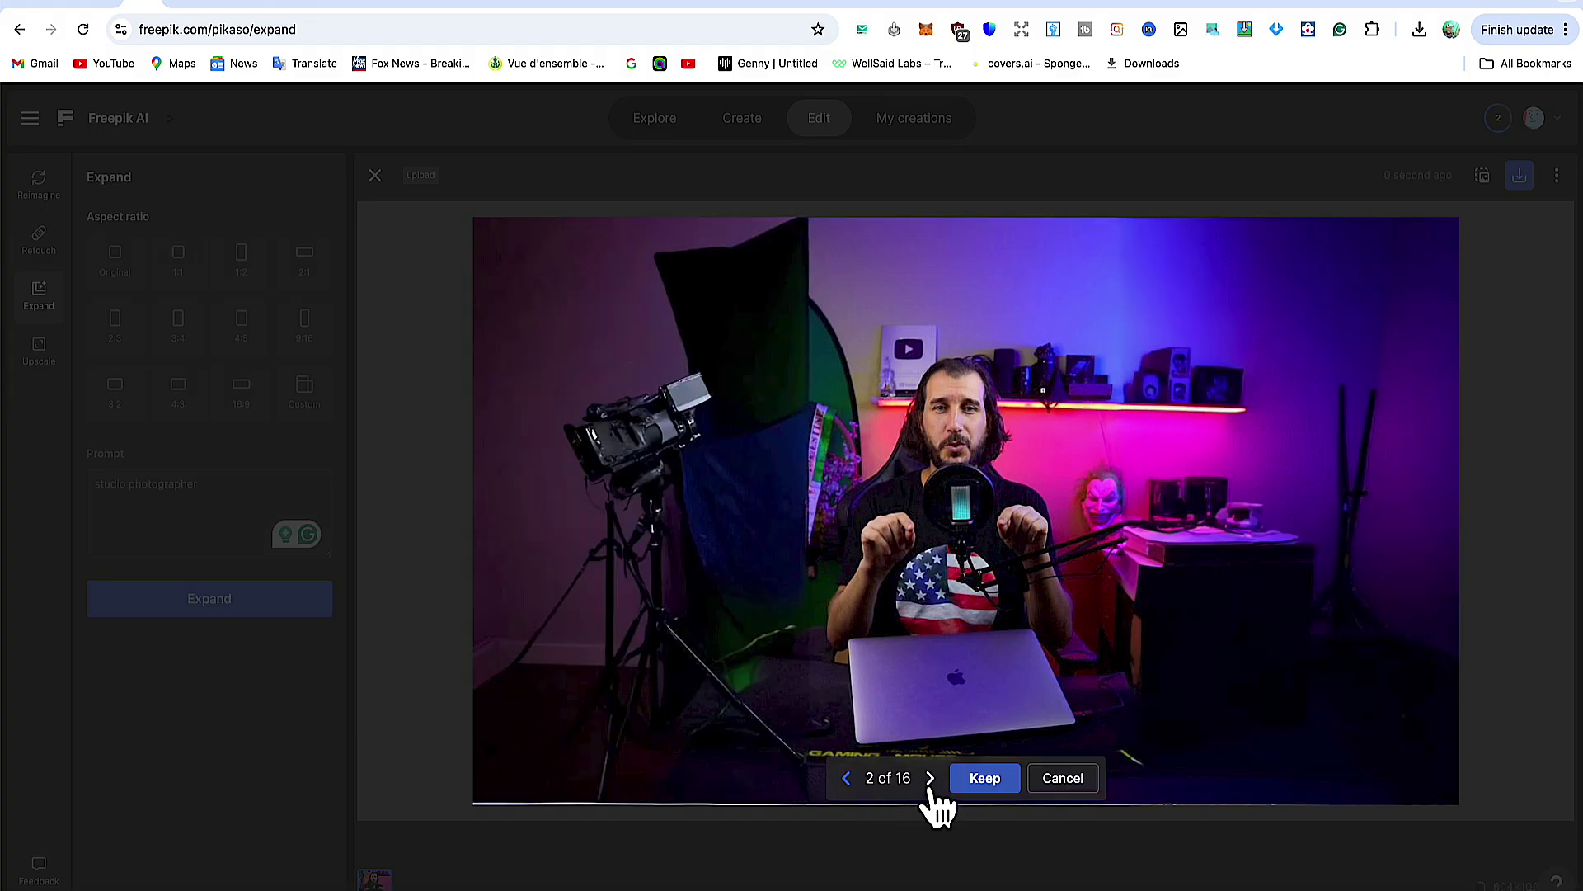
left_click(931, 779)
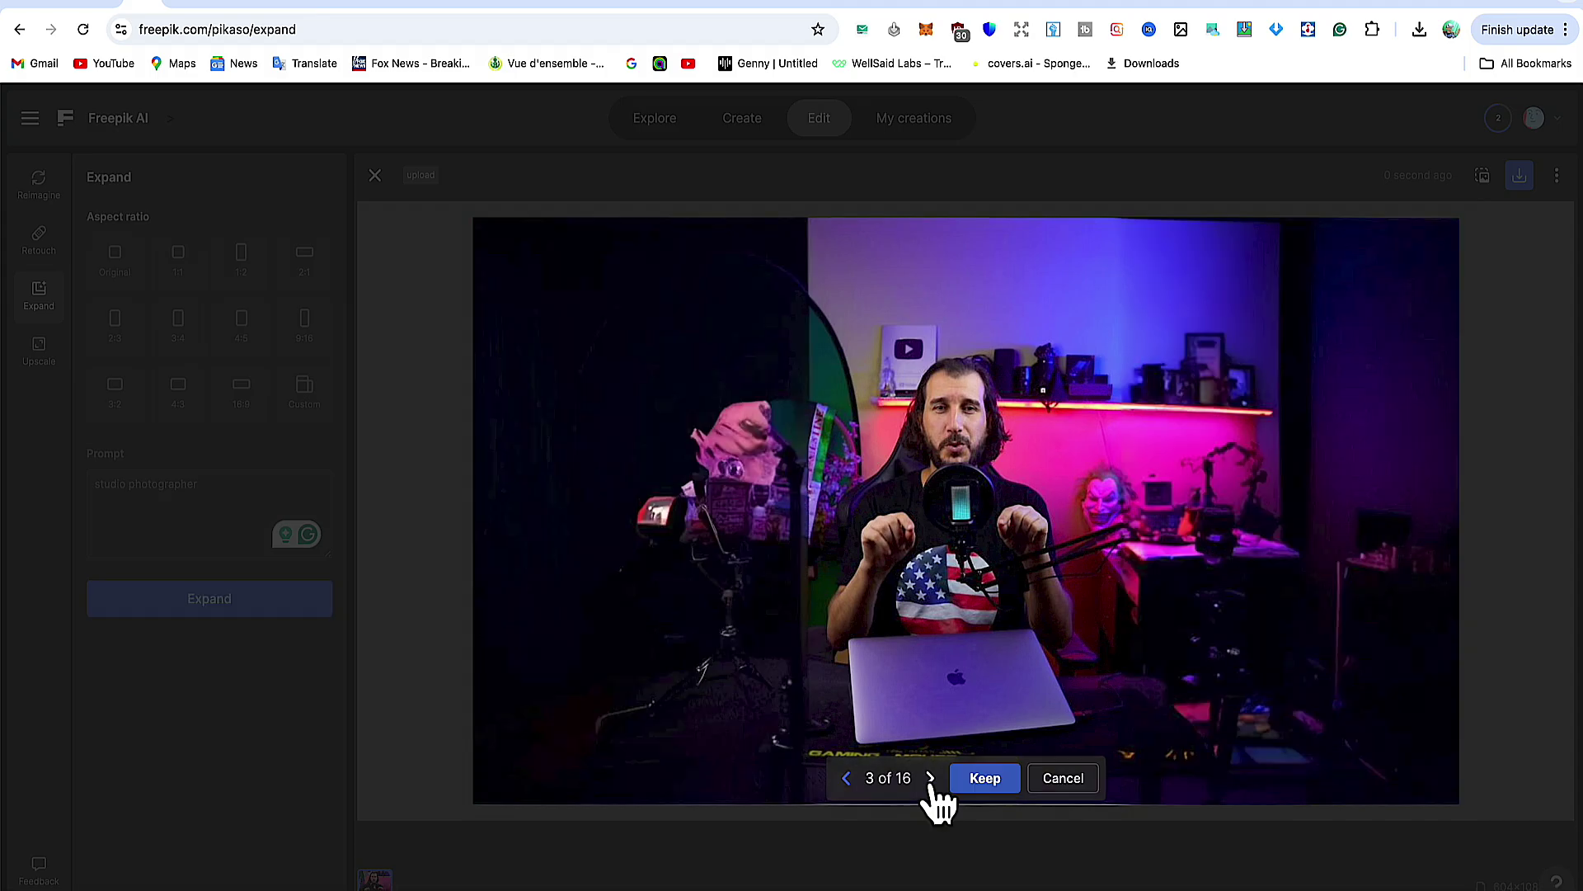
left_click(931, 780)
left_click(931, 779)
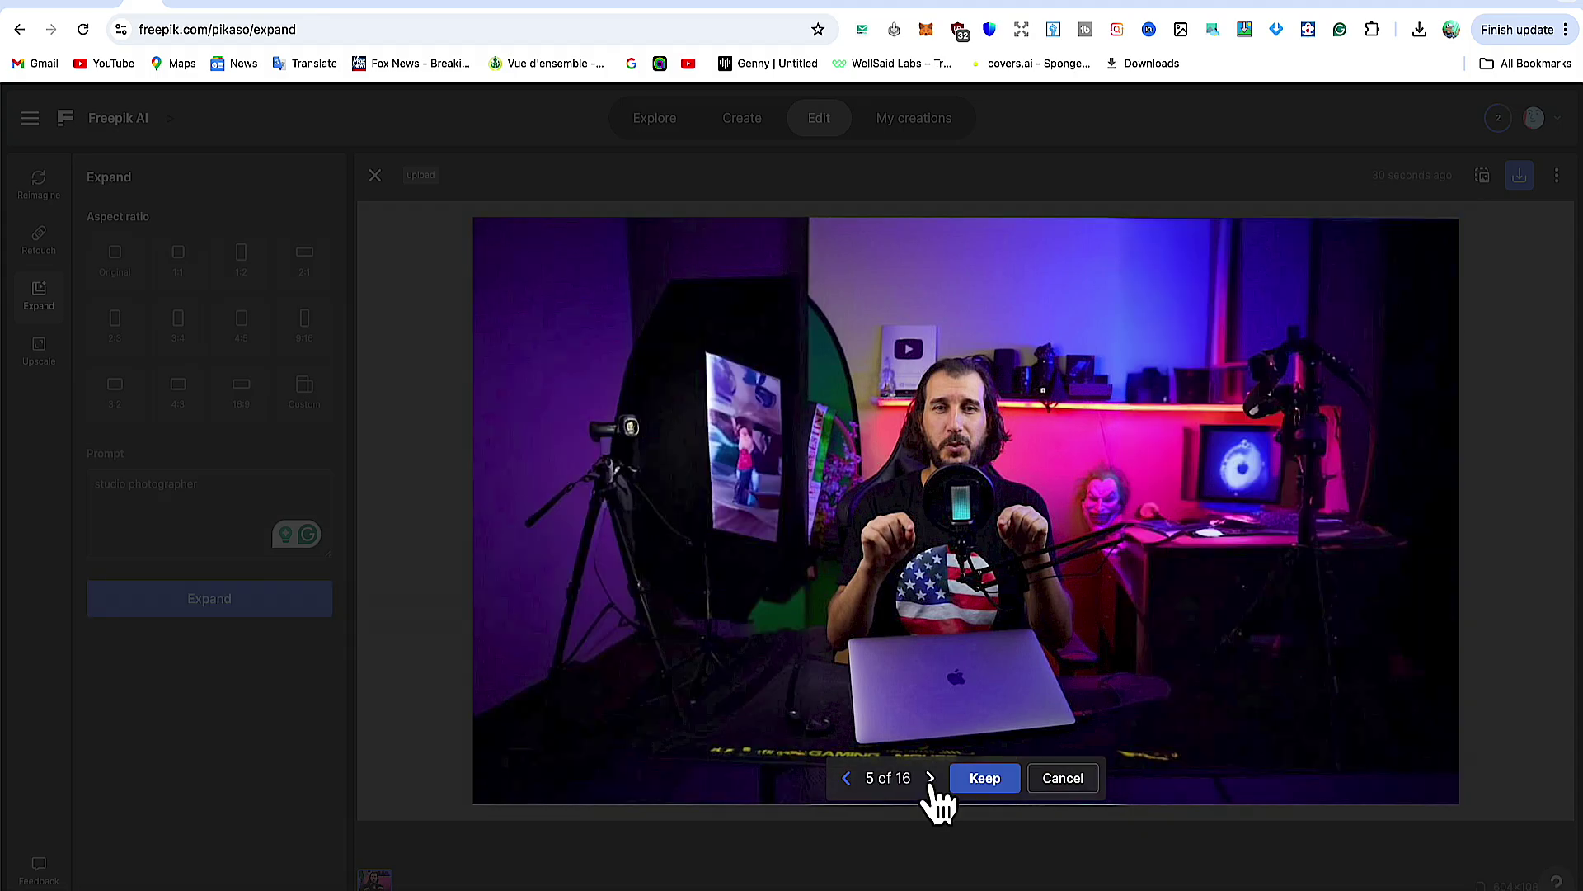
left_click(931, 779)
left_click(931, 779)
left_click(931, 780)
left_click(931, 779)
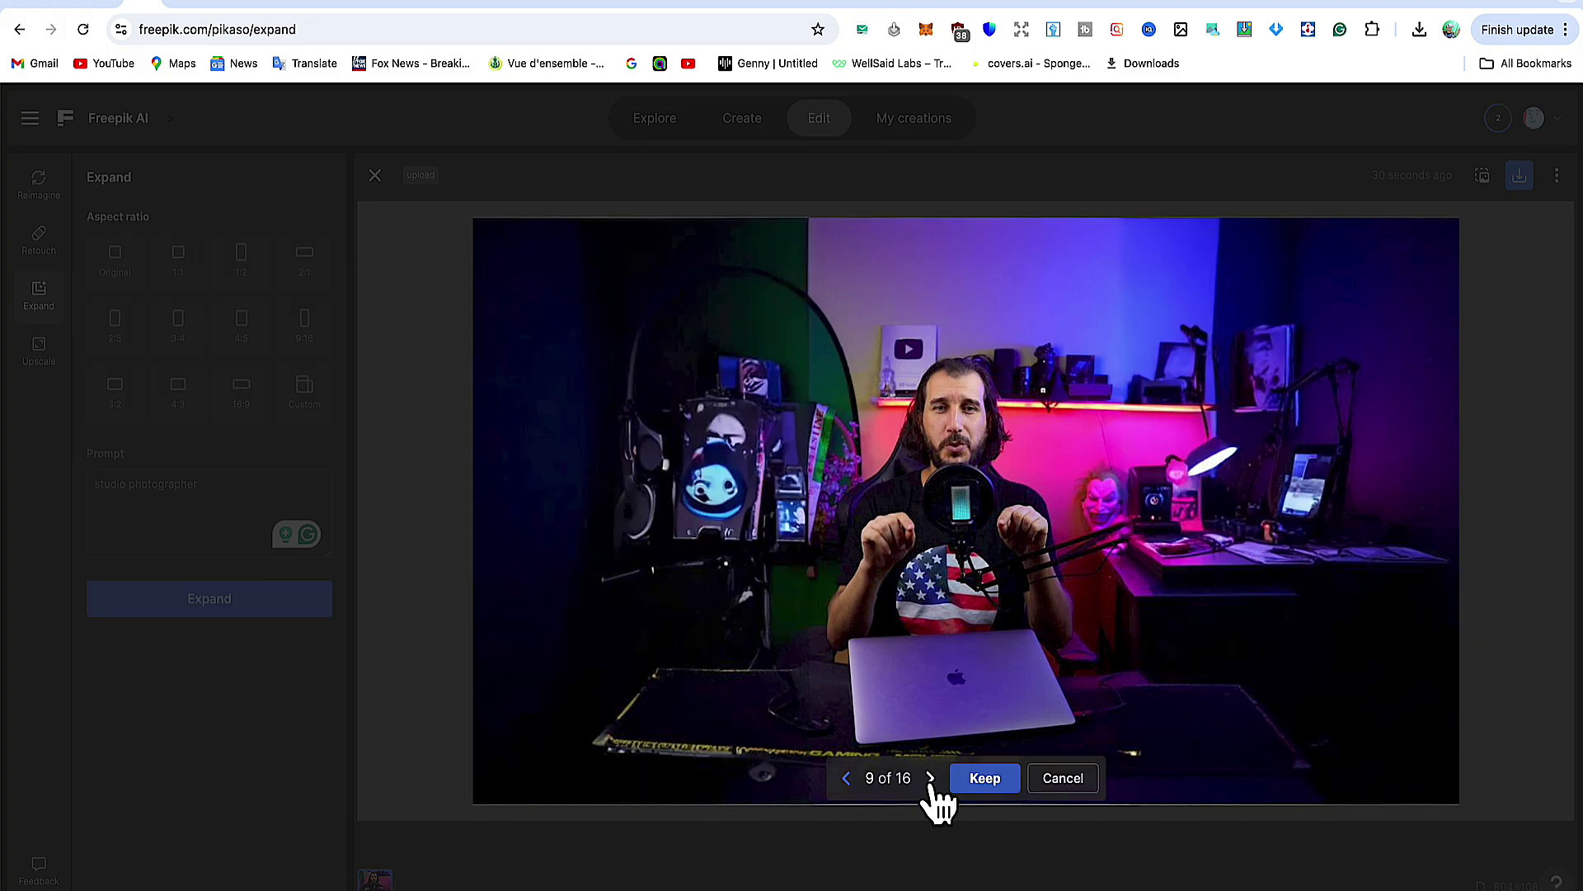
left_click(931, 779)
left_click(931, 779)
left_click(931, 779)
left_click(931, 780)
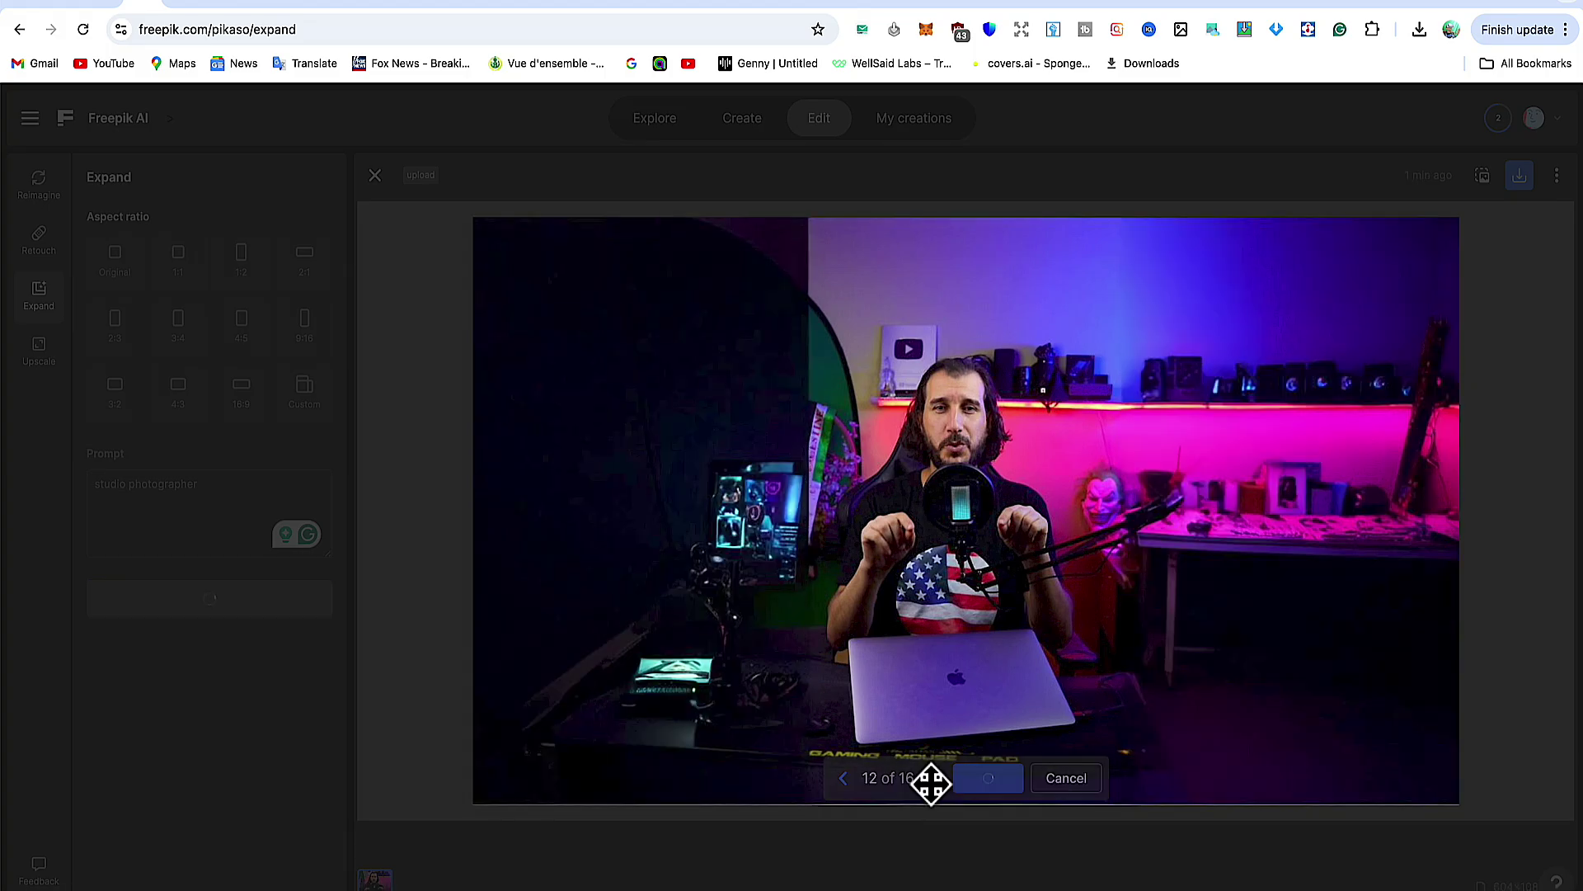
left_click(931, 779)
left_click(932, 779)
left_click(932, 779)
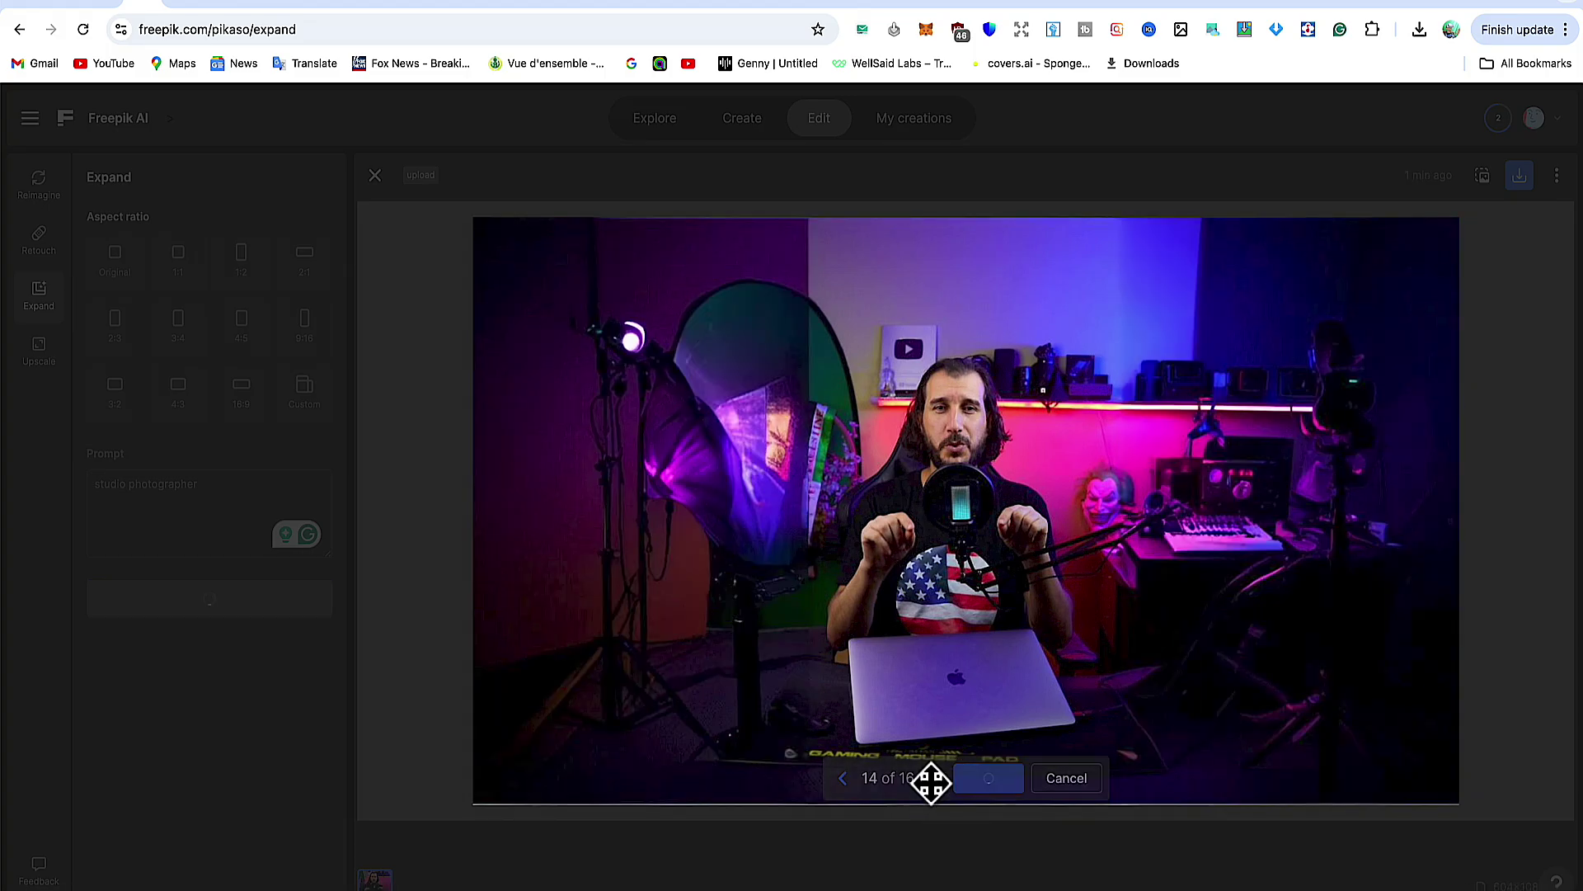
left_click(932, 780)
left_click(842, 779)
left_click(988, 778)
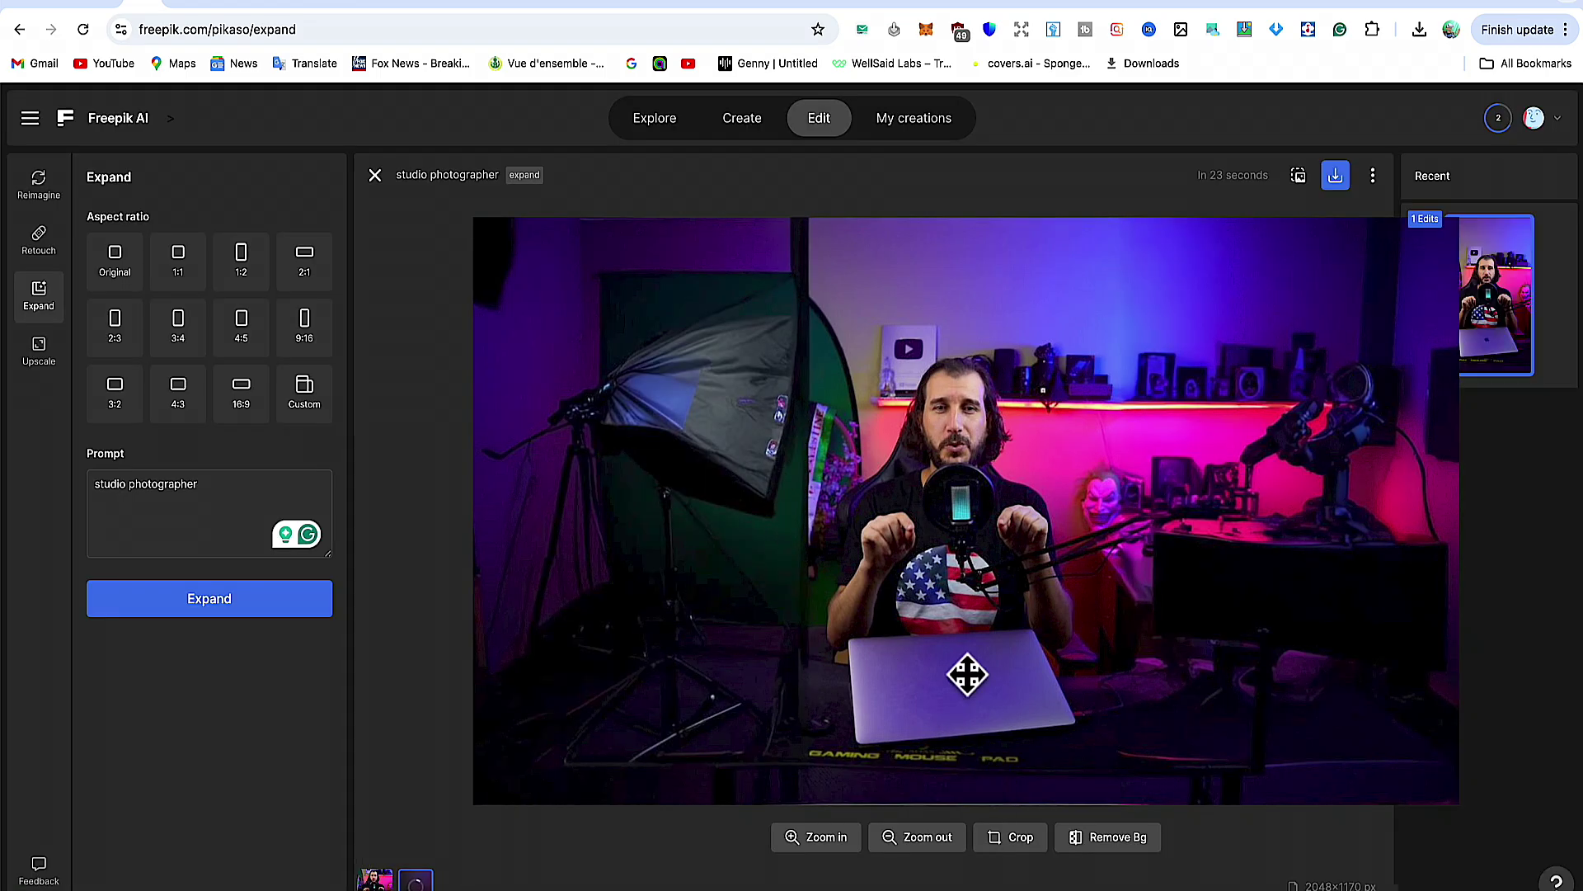
Step: Switch to ChatGPT and send the request "اريد توليد جملة لعمل خلفية ستوديو احترافي للتصوير لاعطيها لموقع ذكائ اصطناعي"
triple_click(195, 484)
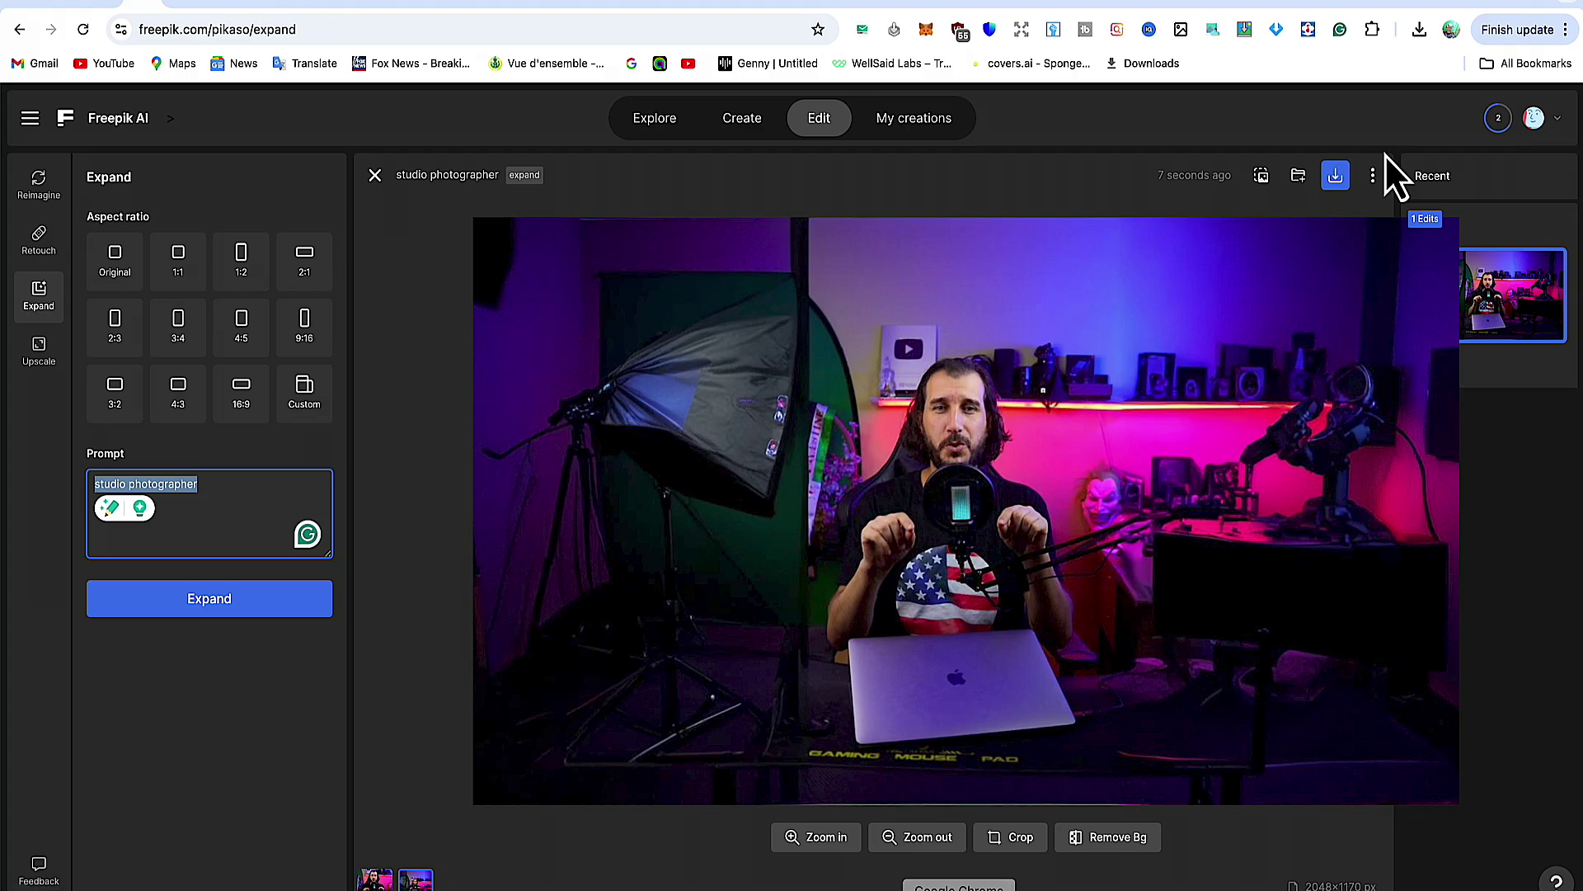
left_click(1477, 10)
left_click(887, 858)
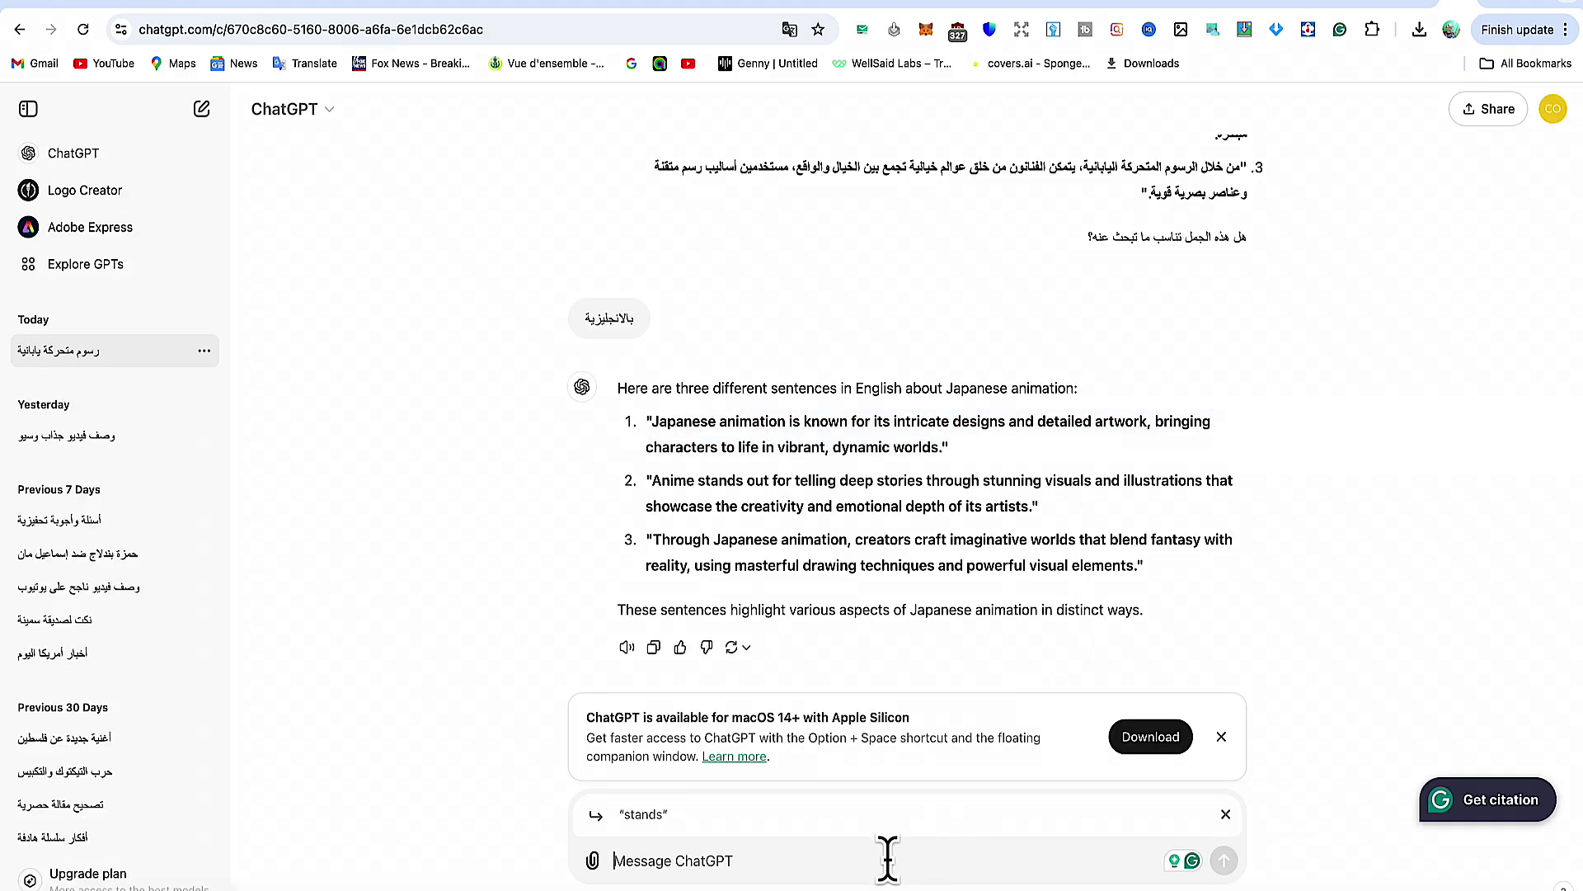
left_click(1298, 4)
left_click(1303, 8)
type("ريد توليد جمل")
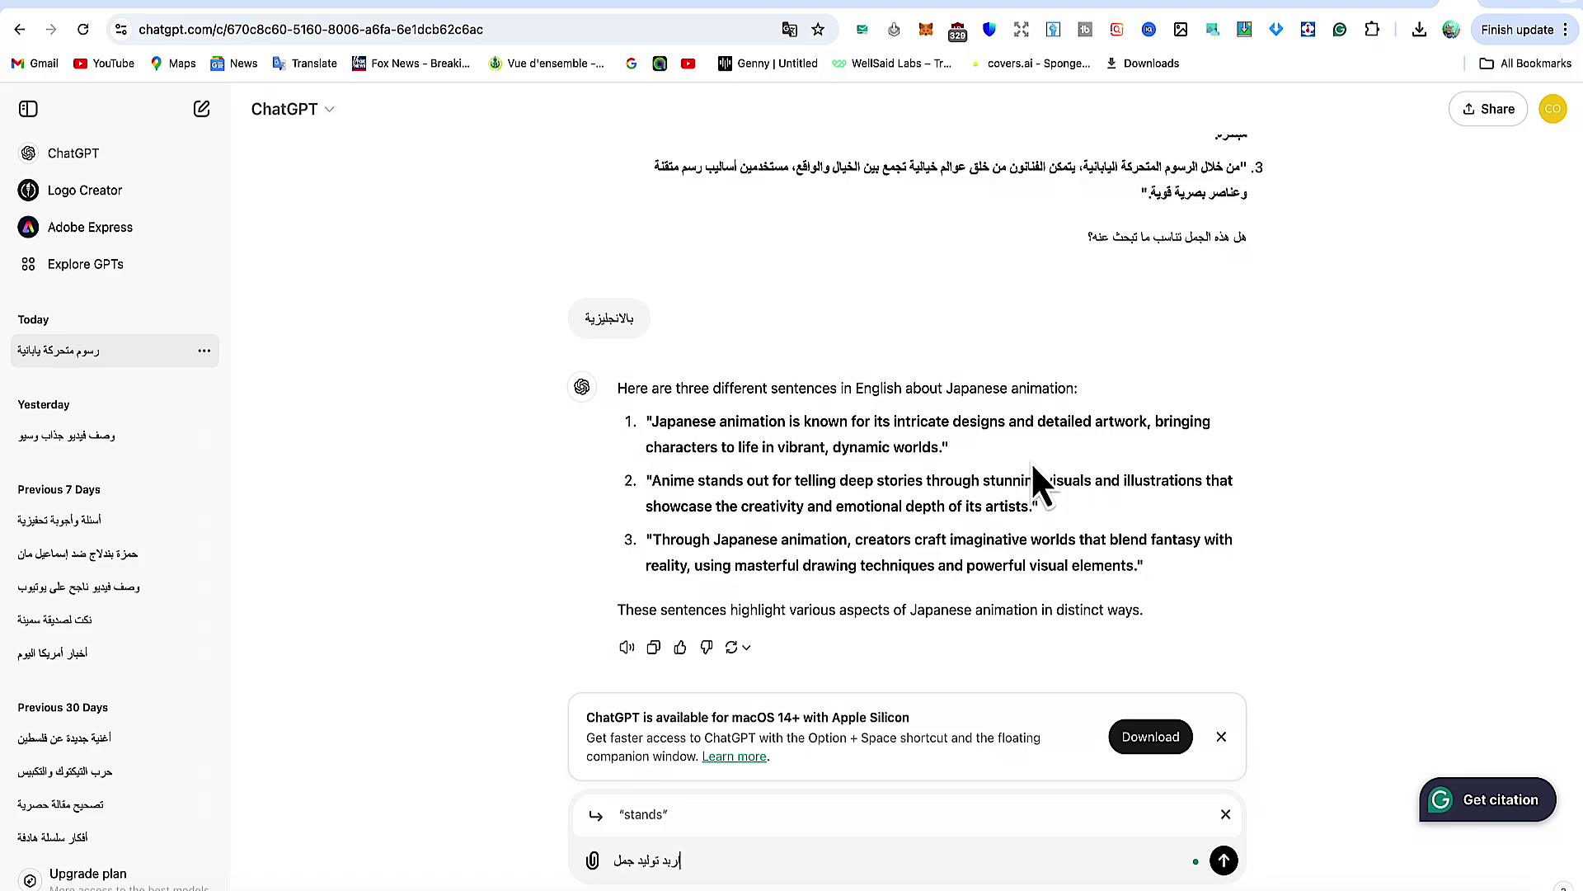
type("ة لعمل خلفية ستوديو احترز")
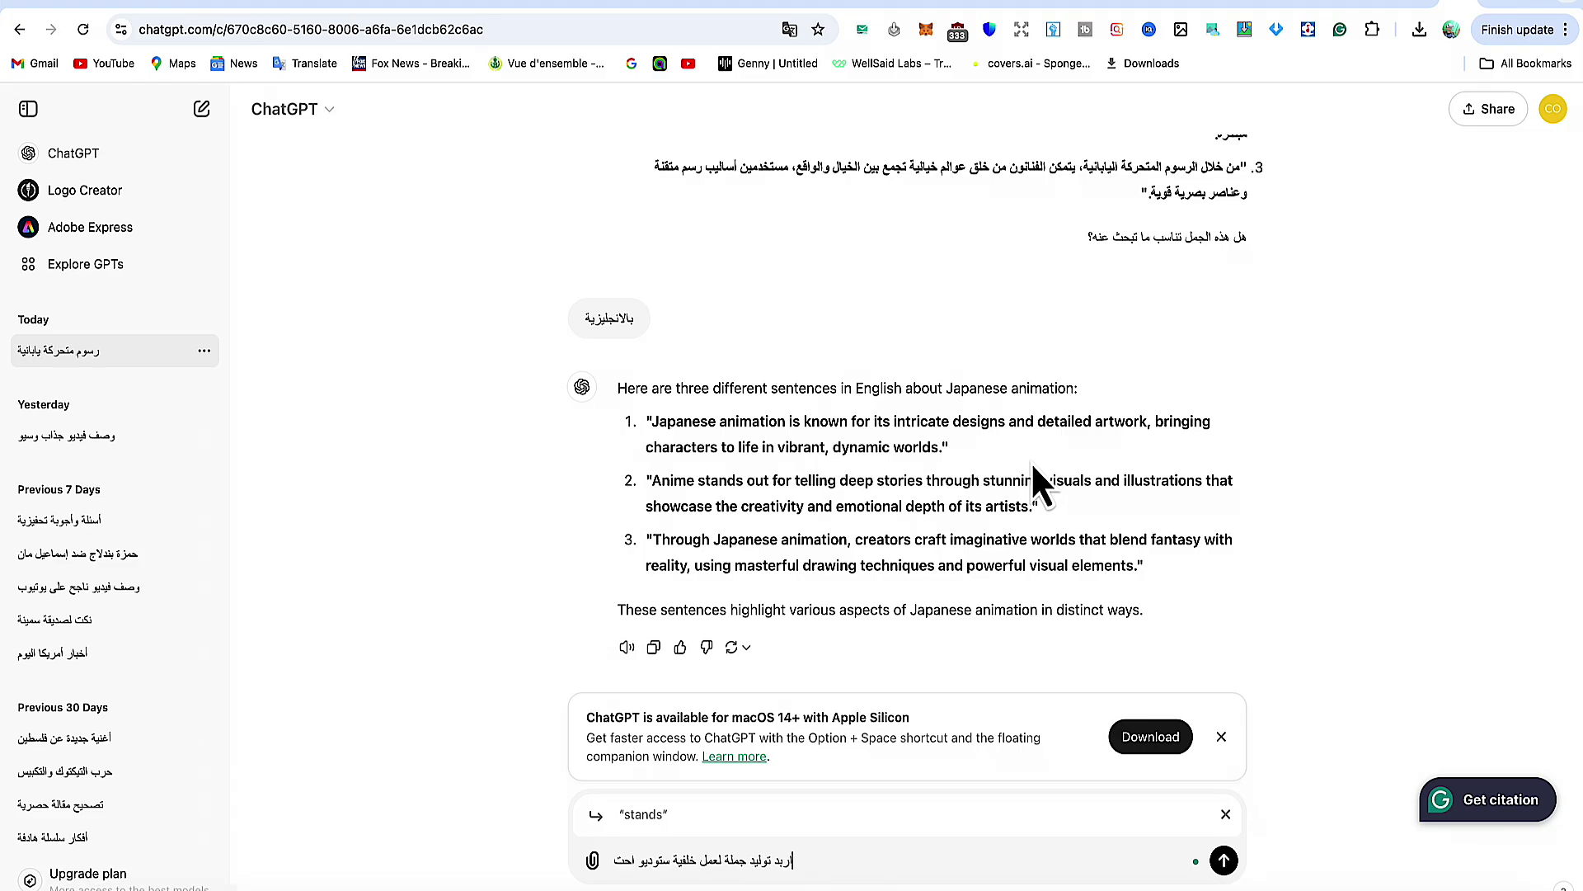
key("BackSpace")
type("افي للتصوير عن ط")
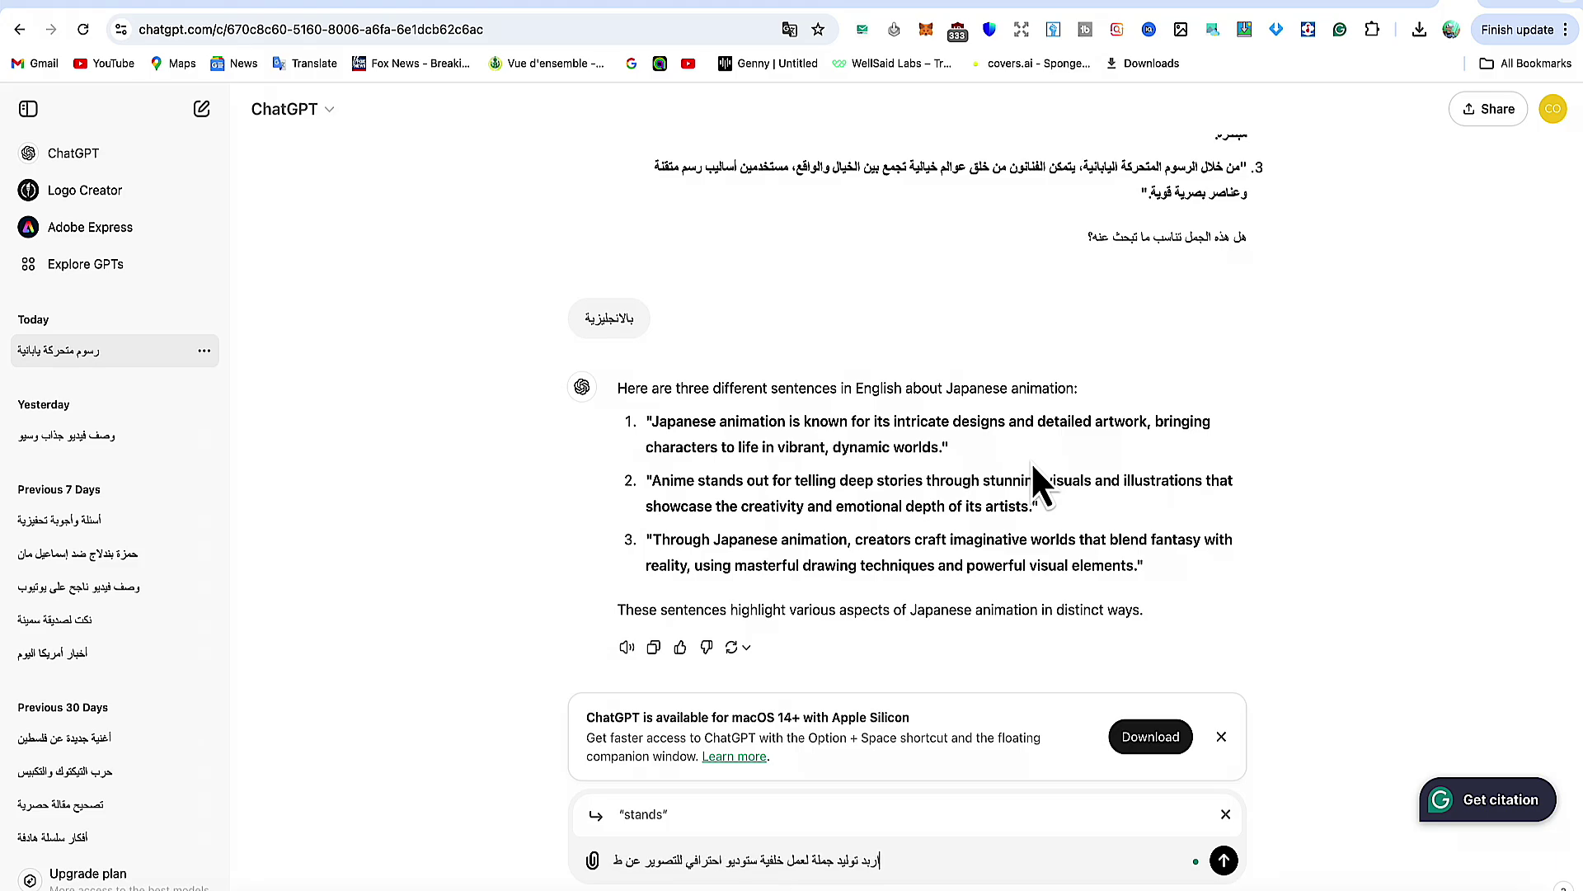
key("BackSpace")
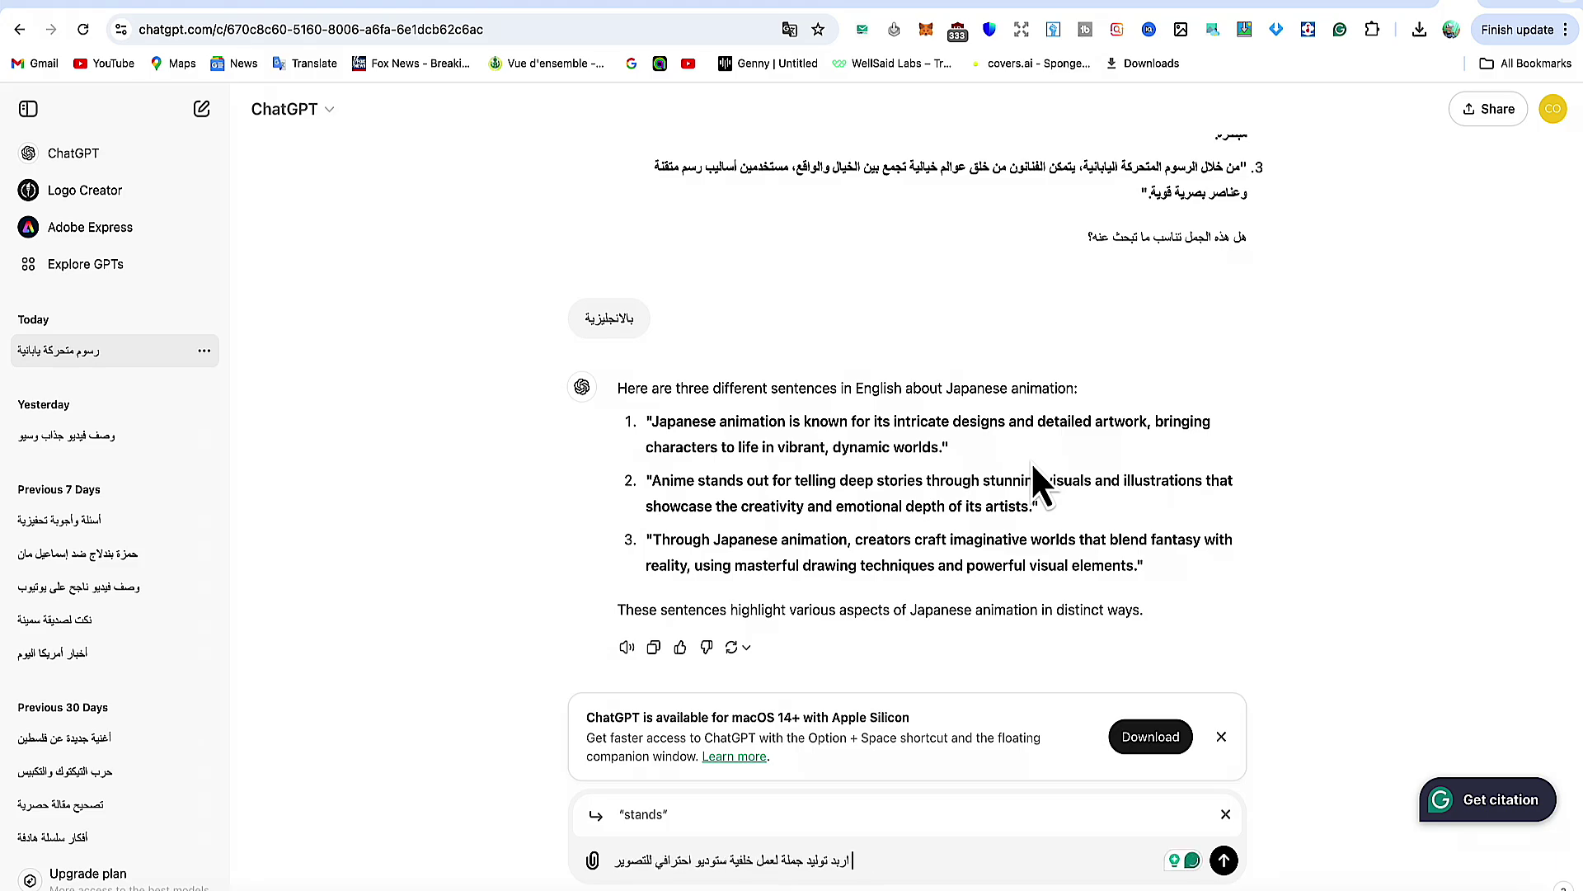
type("لاعطيها")
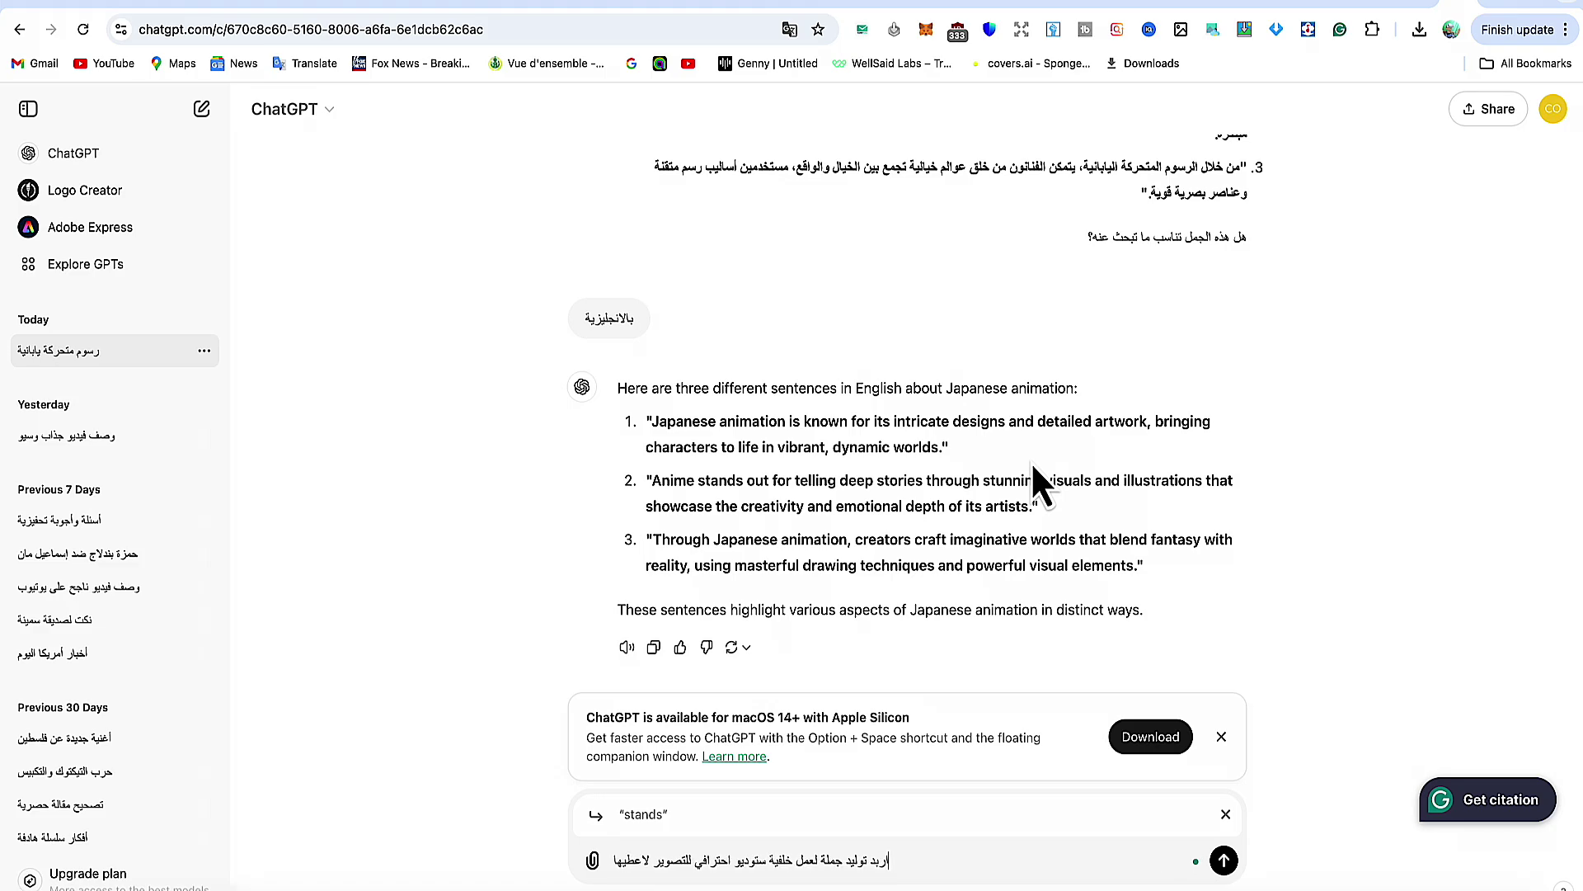
type(" لموقع ذكا")
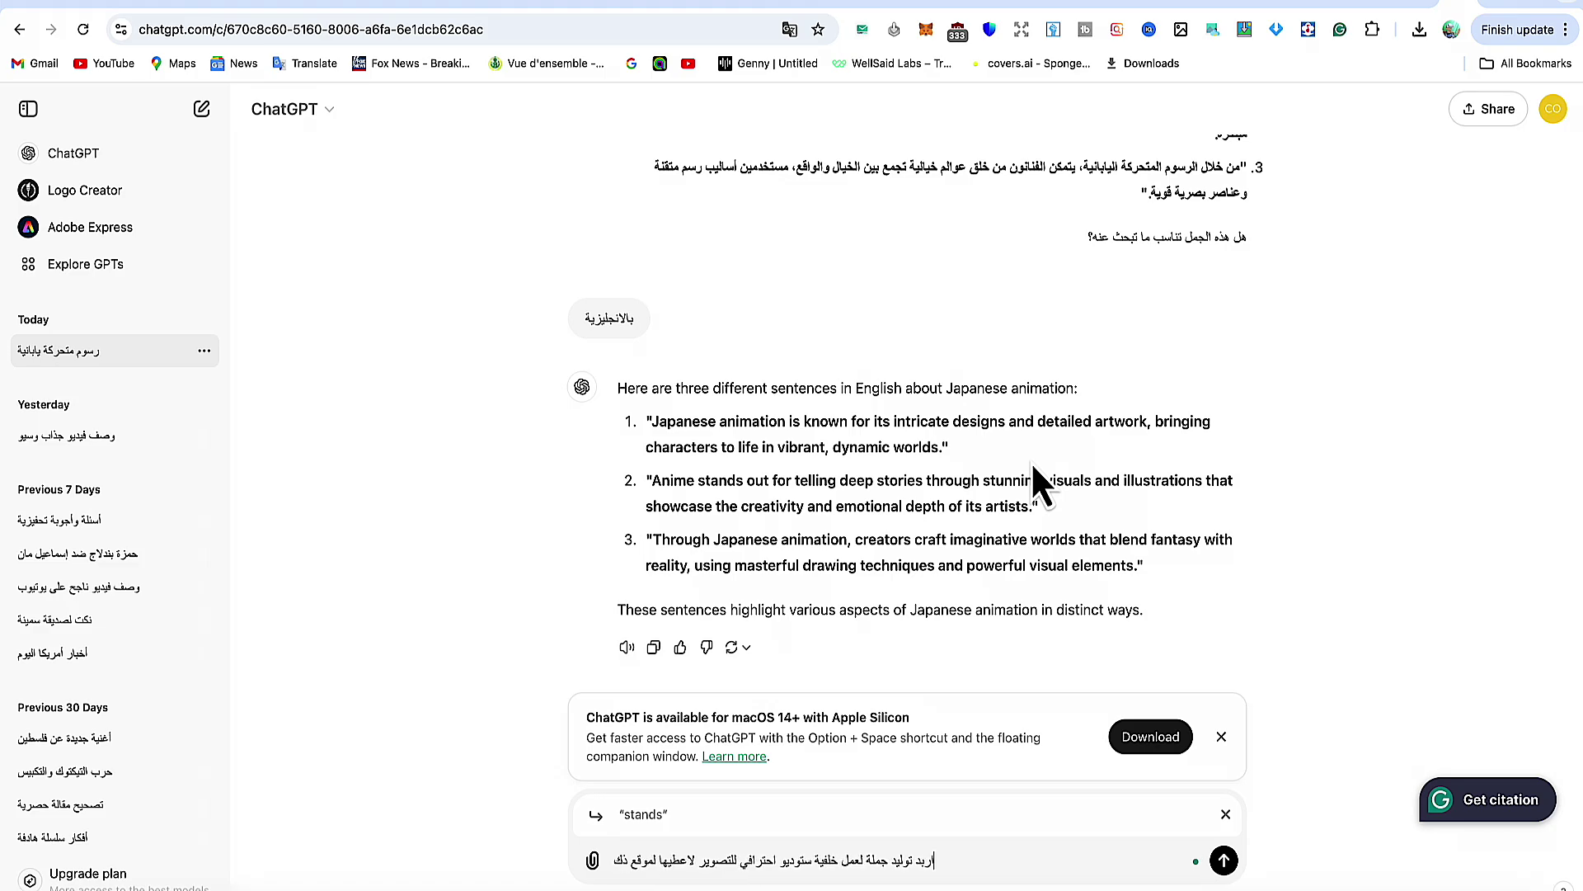
type("ي اصطنل")
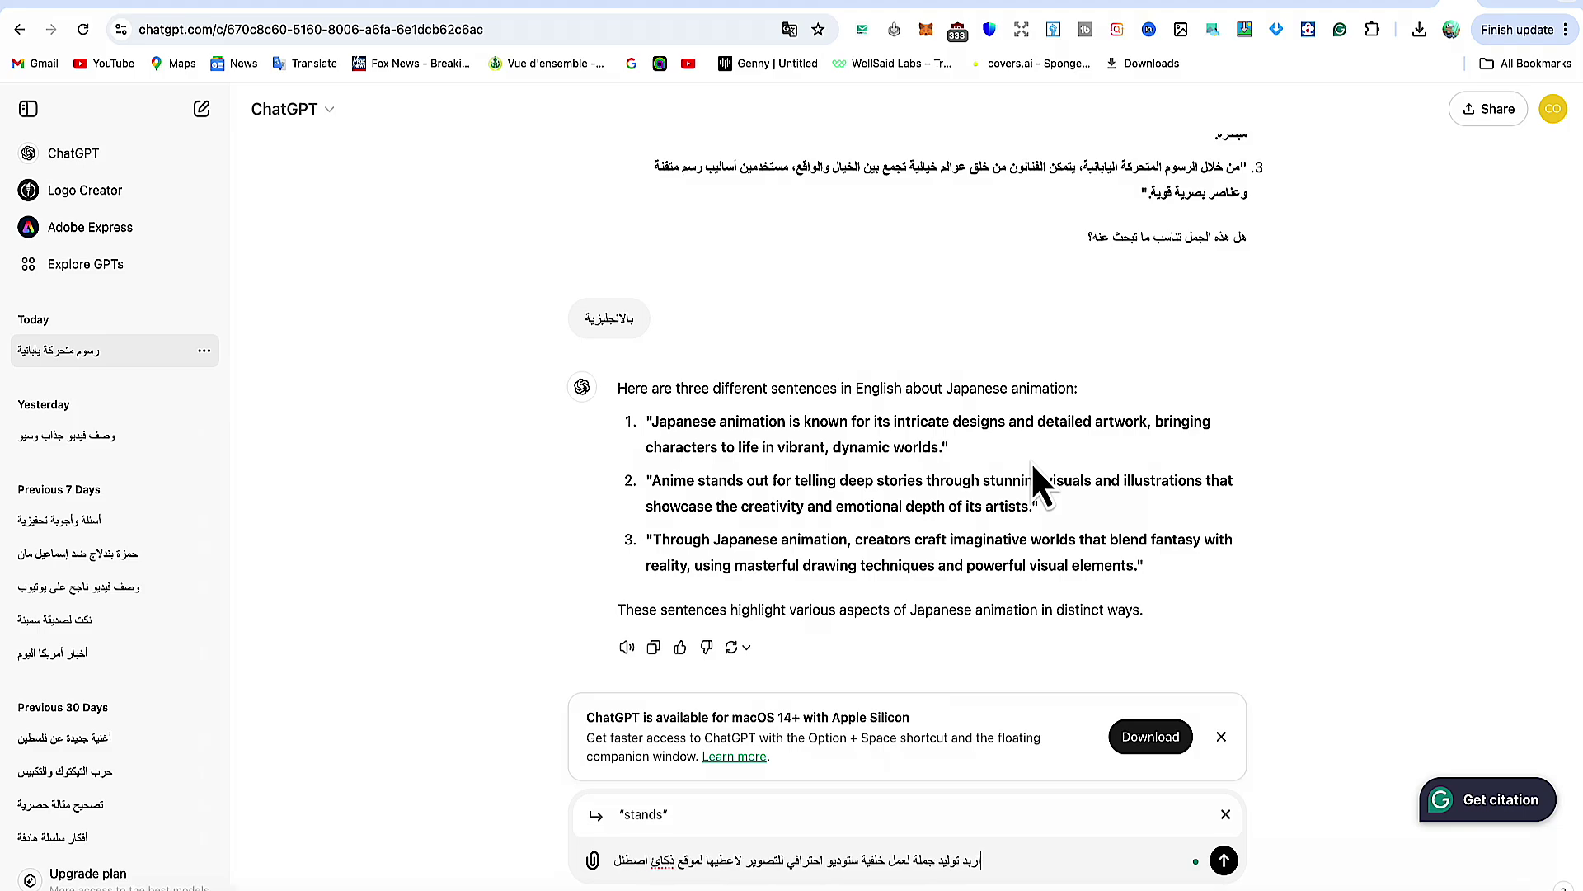
key("BackSpace")
type("اعي")
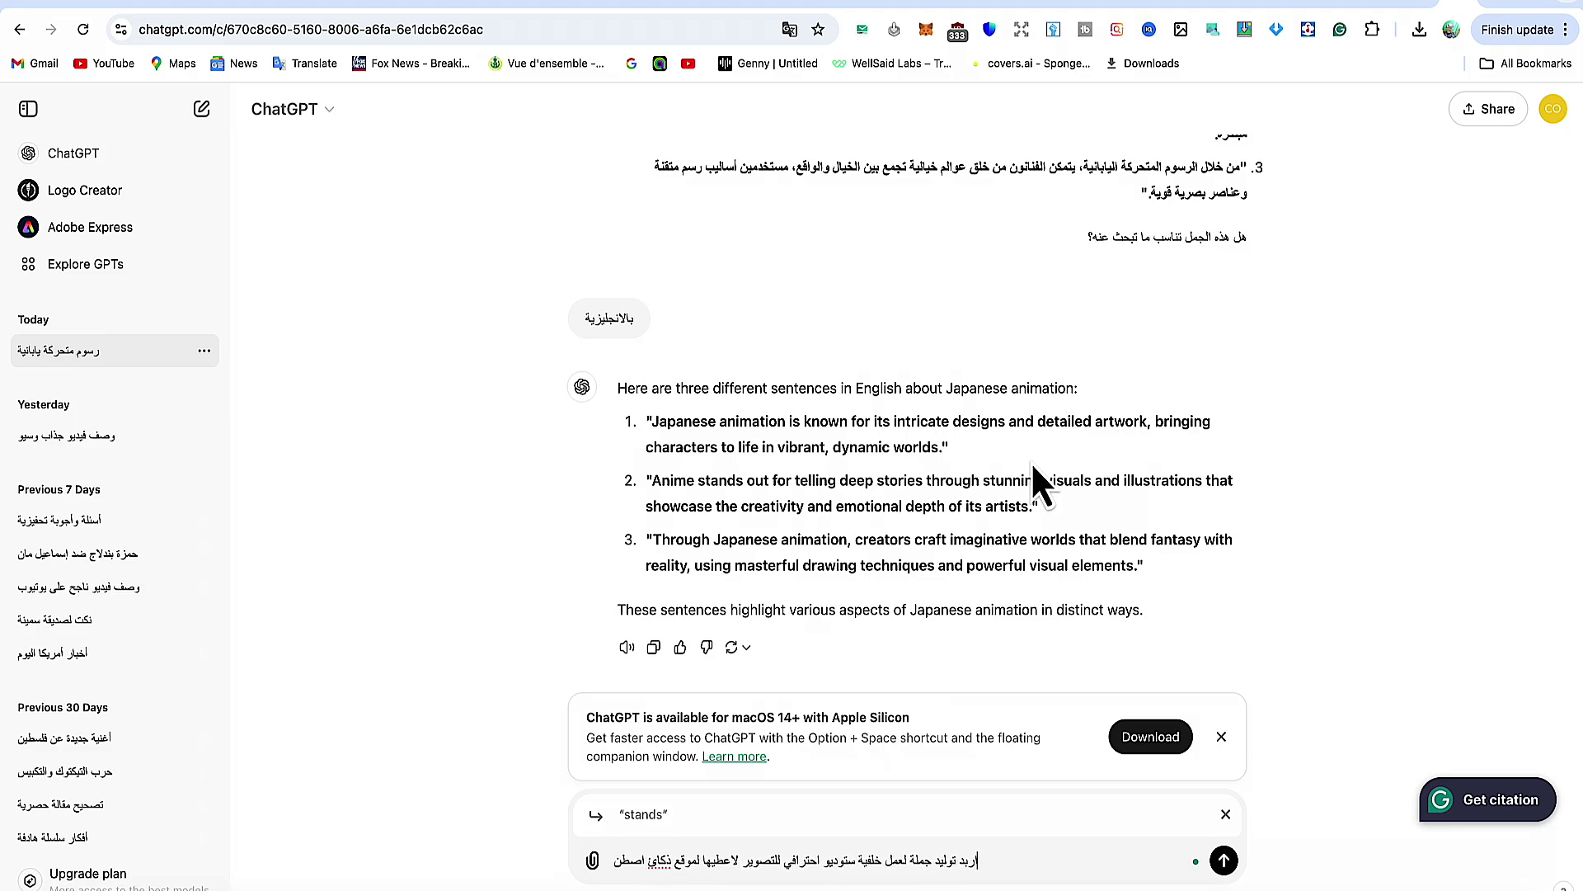
key("Return")
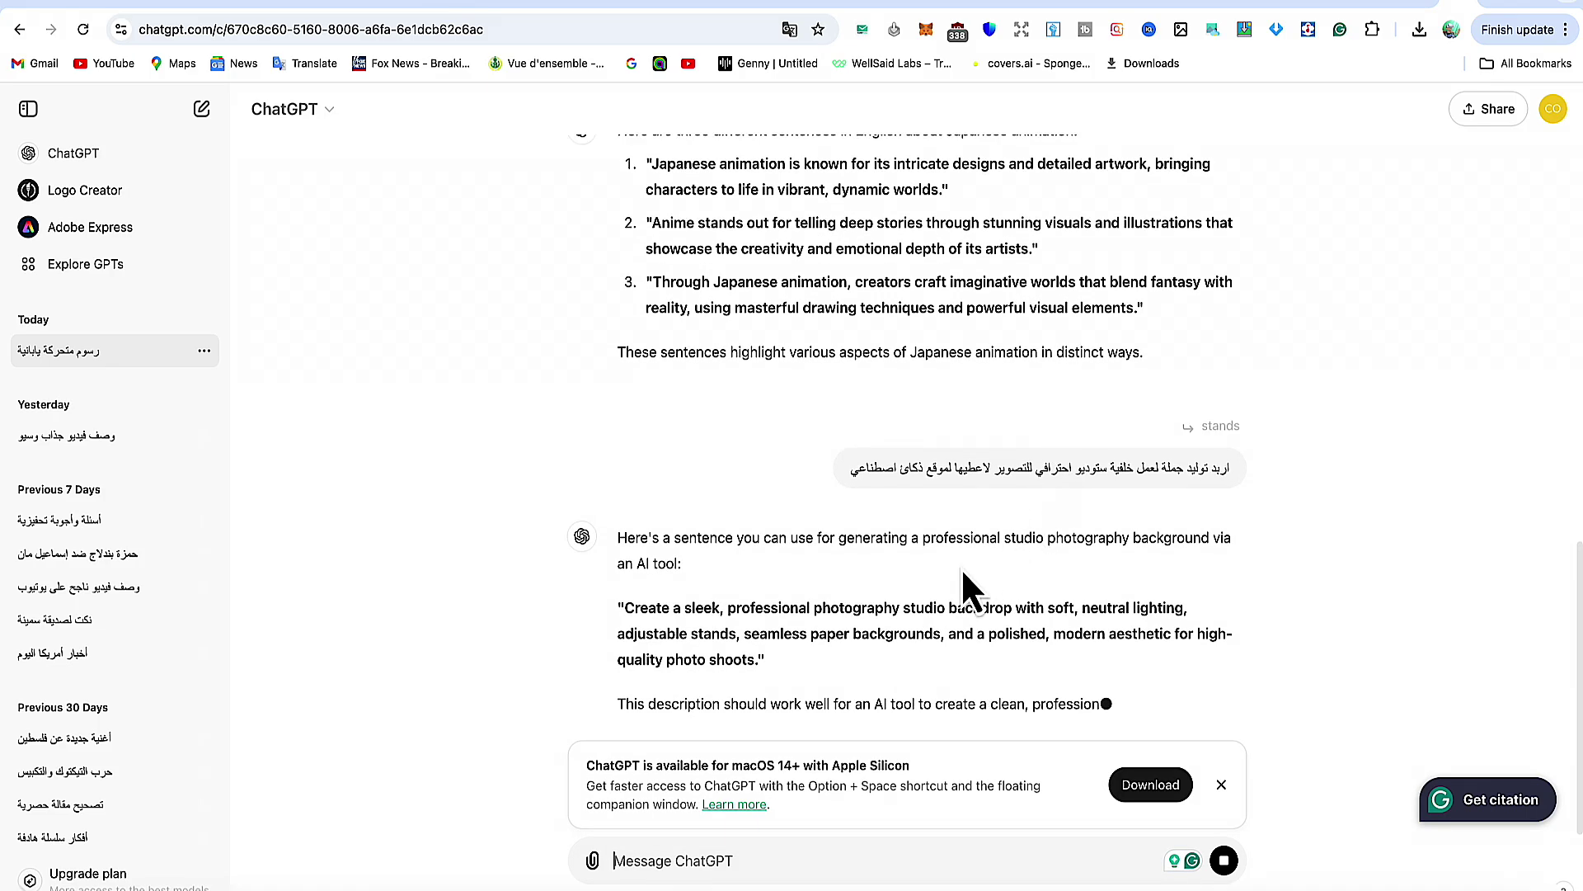
Step: Copy ChatGPT's "Create a sleek, professional photography studio backdrop" sentence and replace the Expand prompt in Freepik AI with it
triple_click(711, 599)
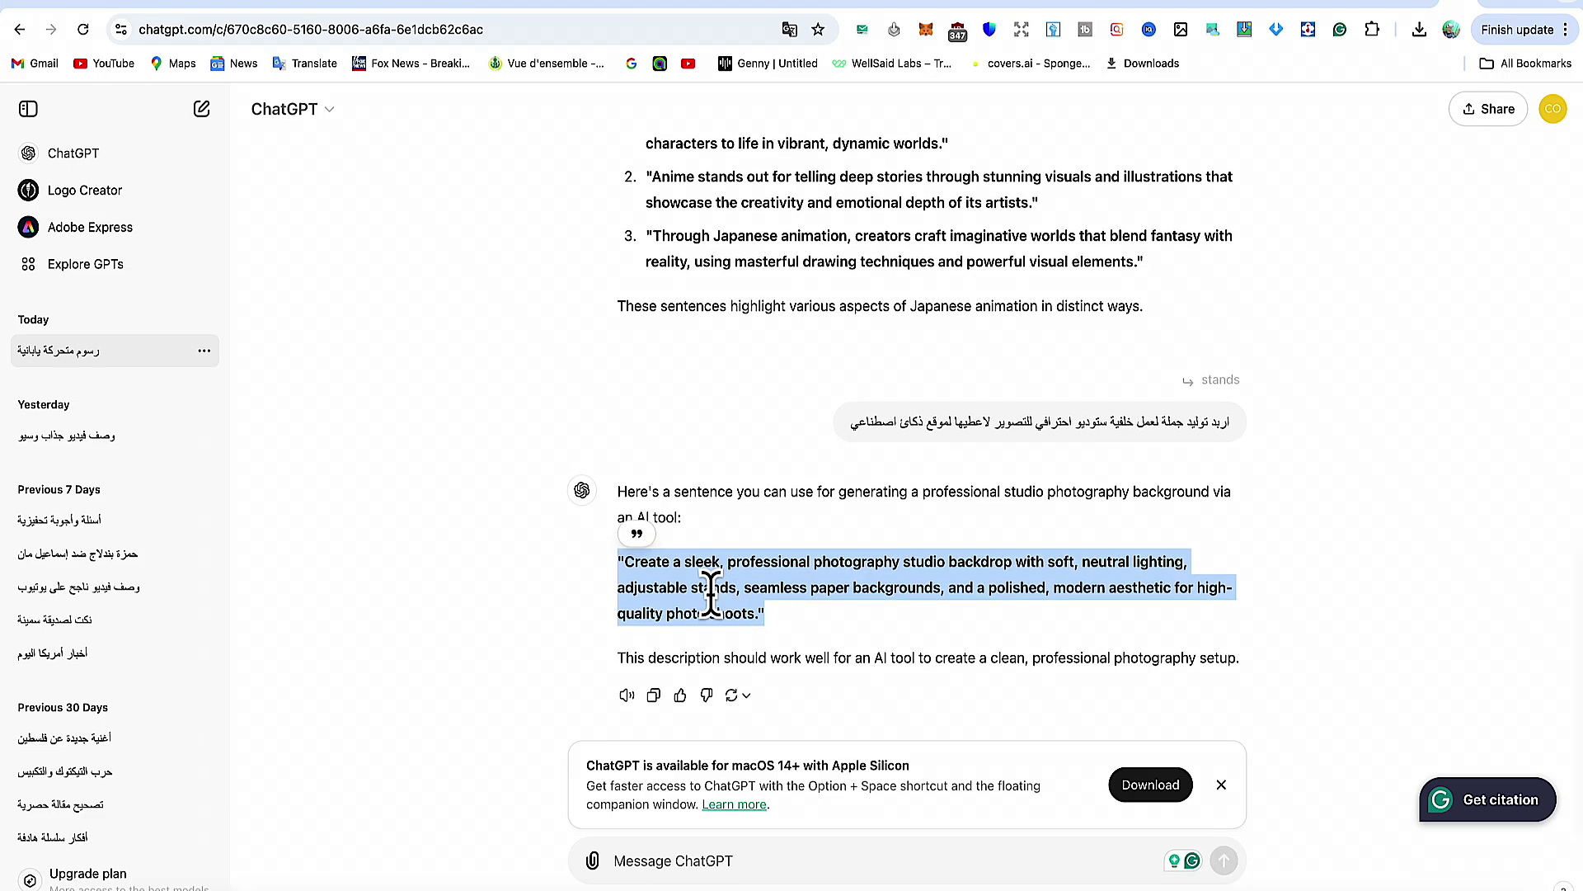
left_click(157, 4)
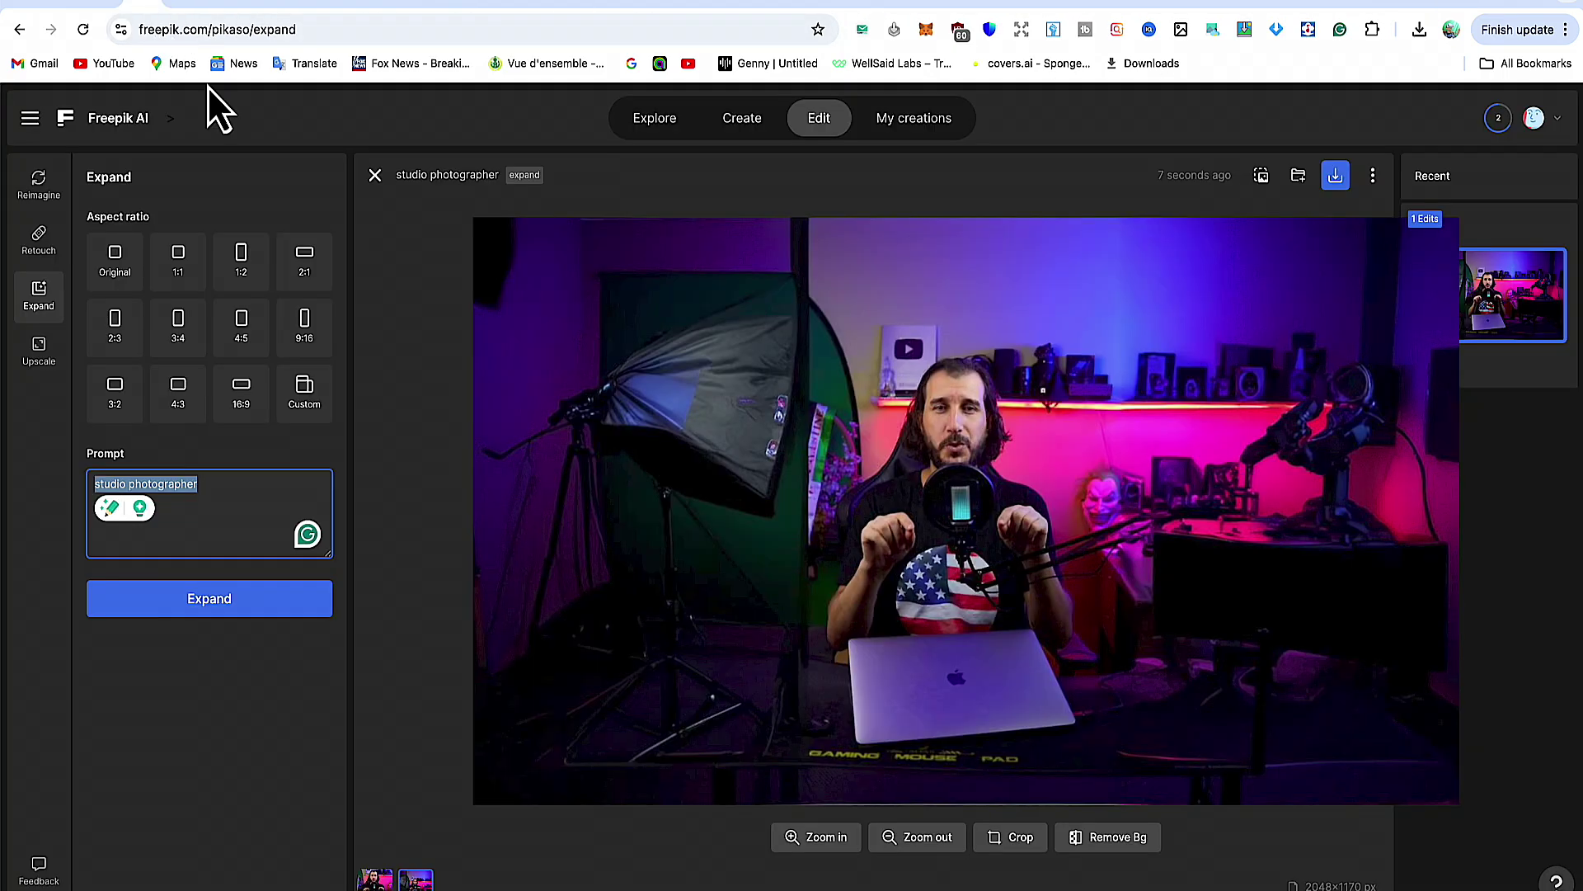
left_click_drag(129, 484, 189, 485)
key("ctrl+v")
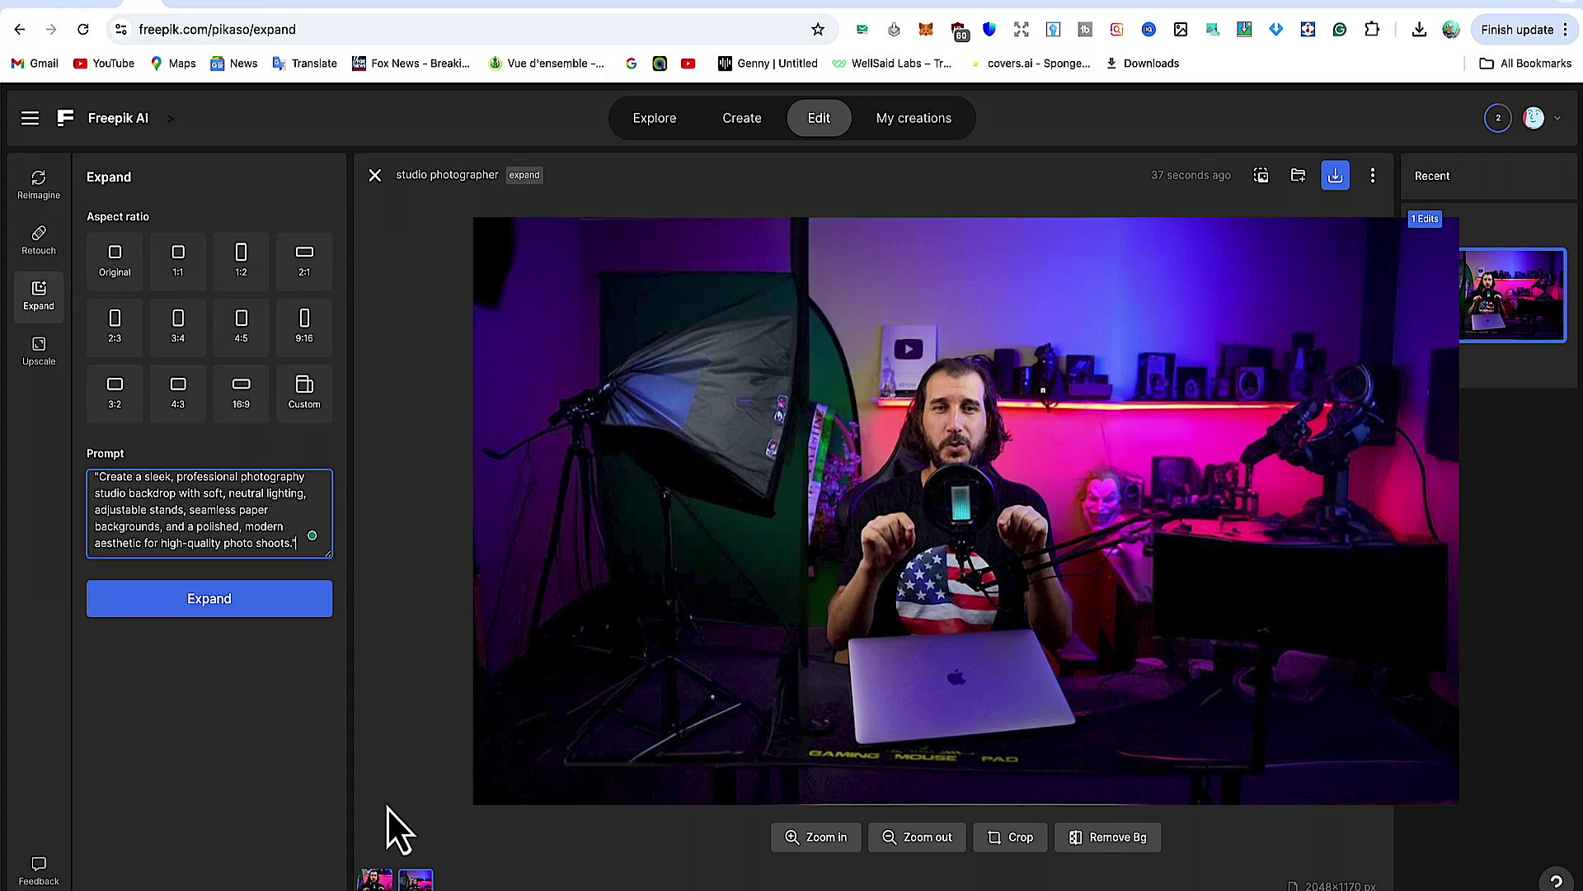
Step: Close the current expanded image and upload the original vertical presenter image again
left_click(375, 175)
mouse_move(583, 506)
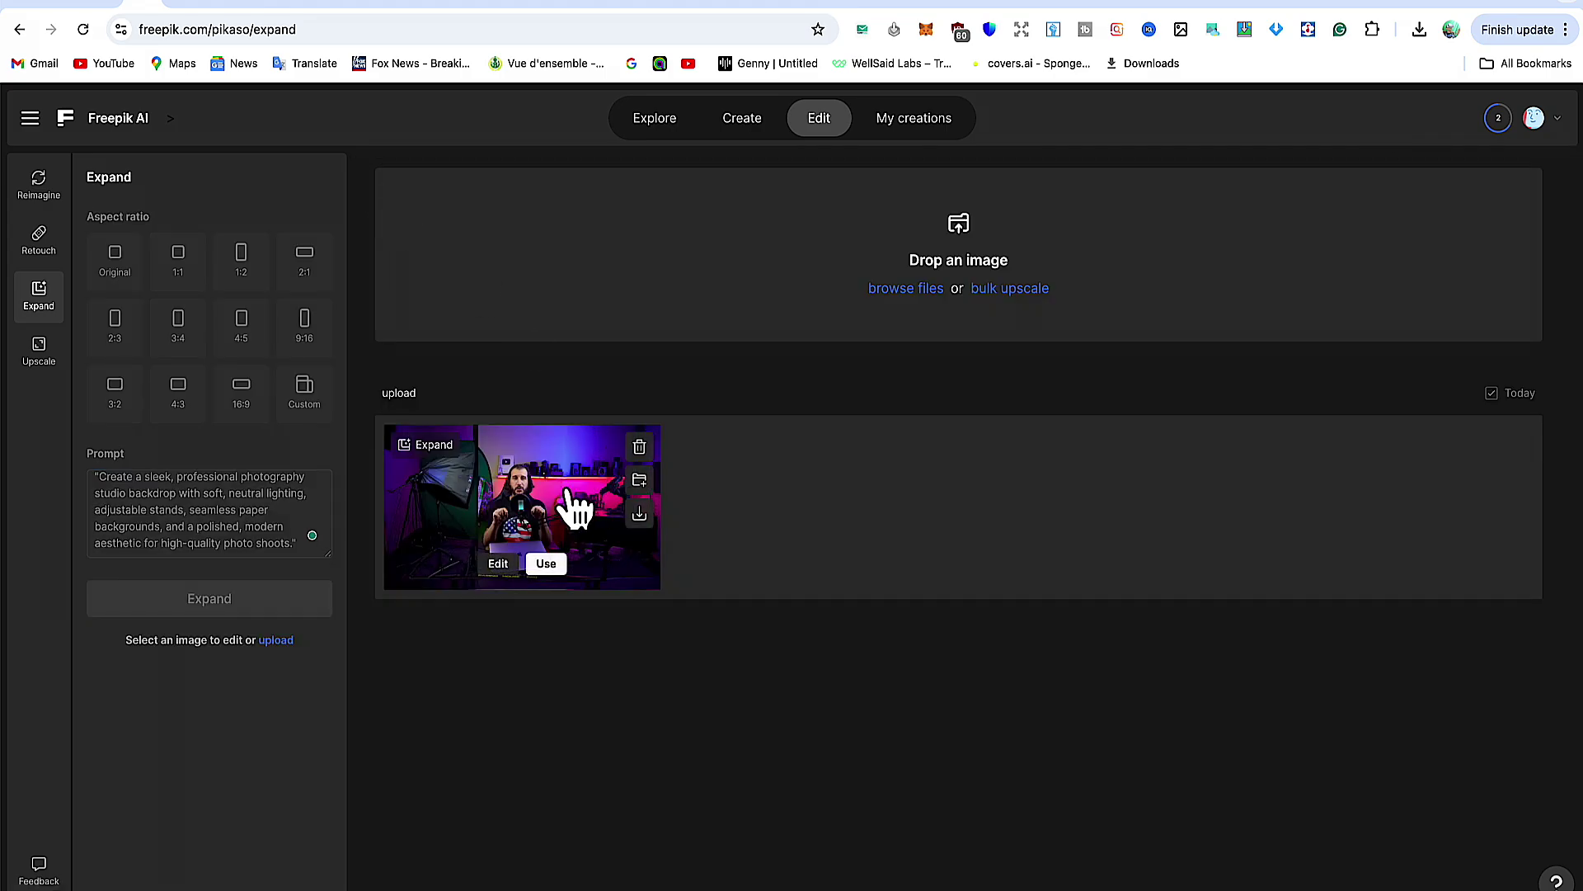
left_click(940, 287)
double_click(823, 363)
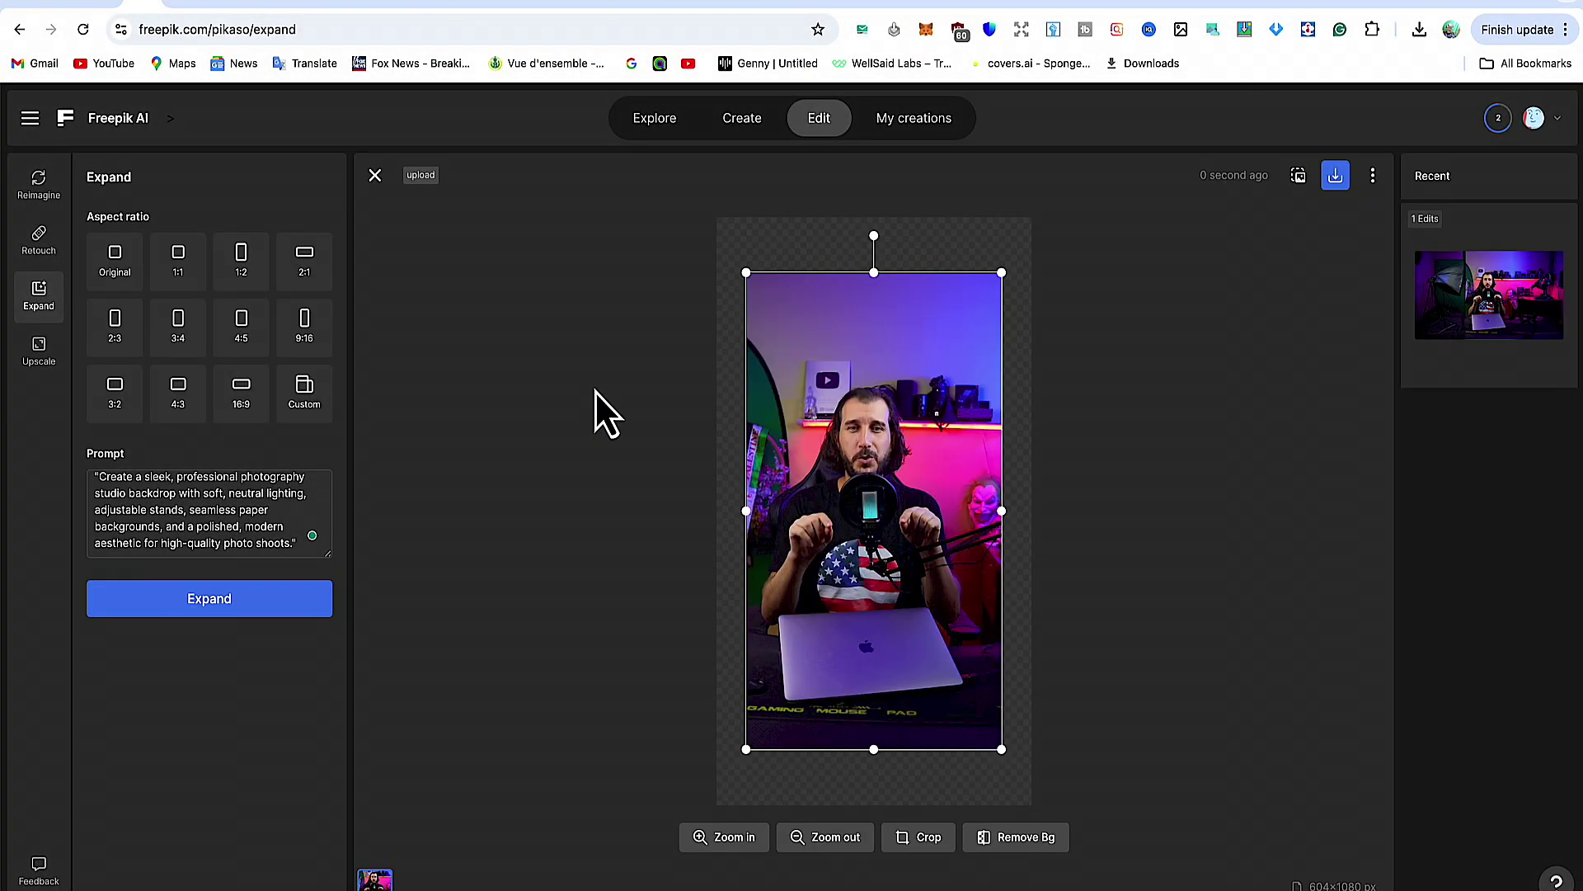
Step: Expand the vertical presenter image to a 16:9 aspect ratio using the pasted photography studio prompt
left_click(252, 405)
triple_click(248, 506)
key("Right")
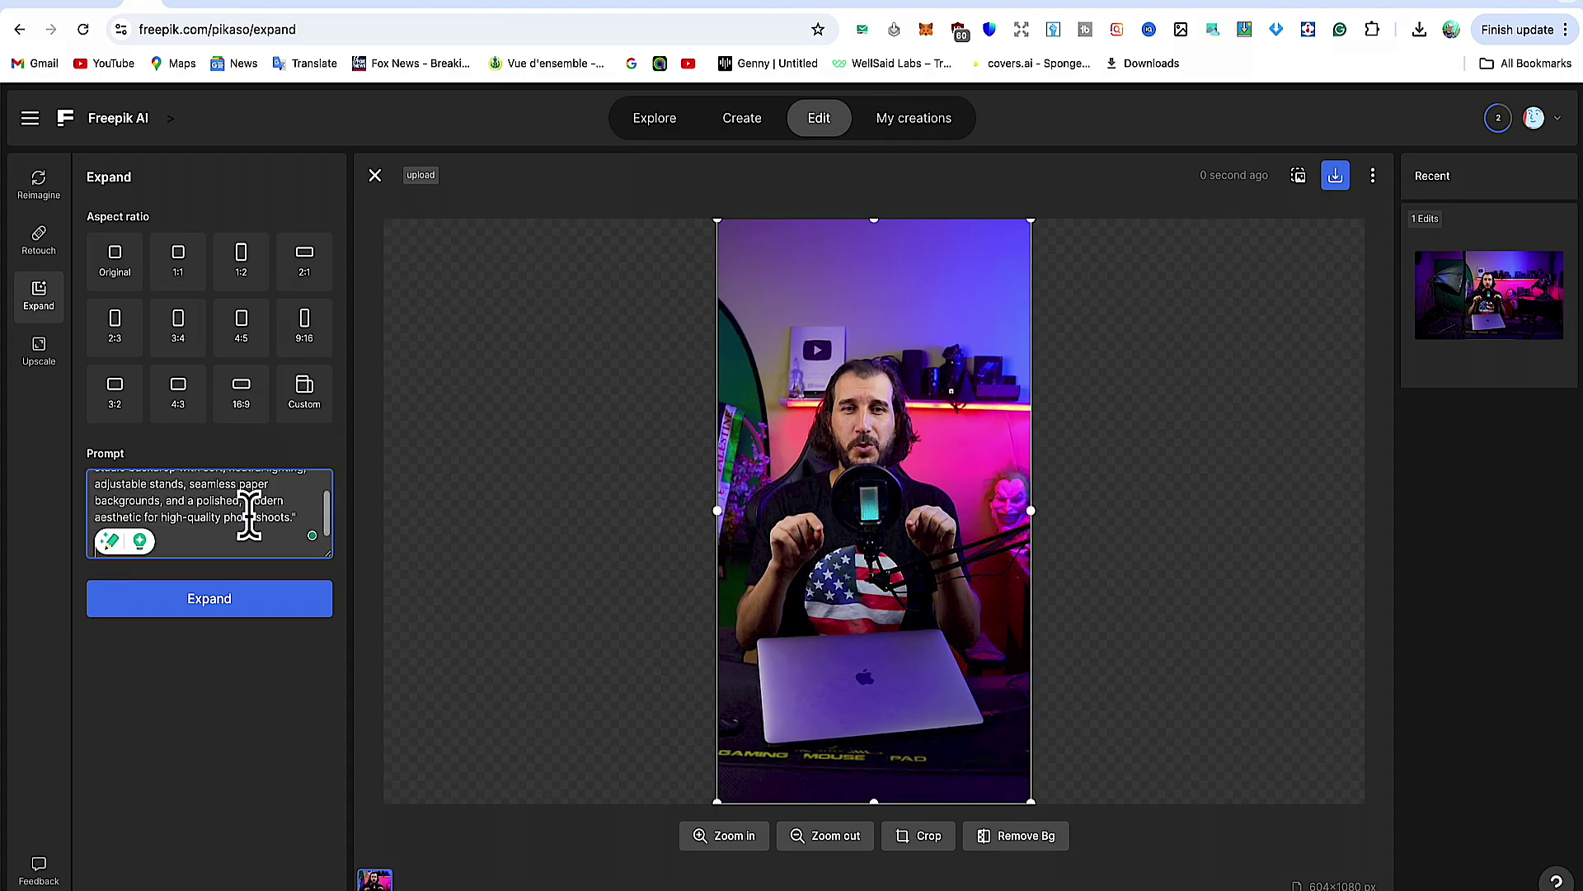
left_click(240, 613)
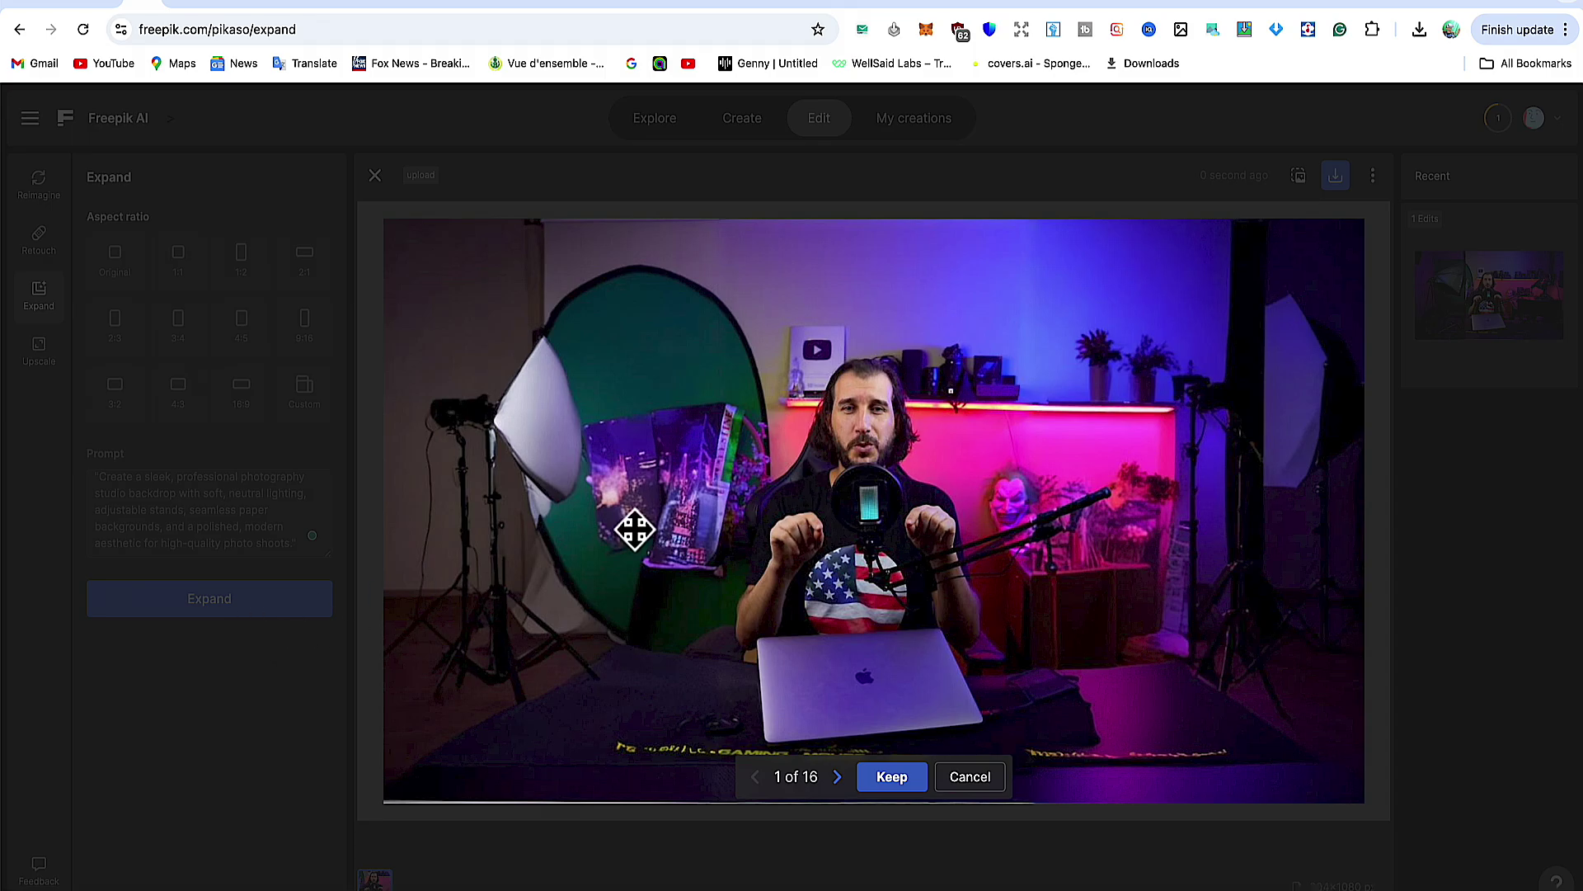
Step: Browse the generated expansions, keep the ninth one, and download it at 2048 x 1170 px
left_click(837, 782)
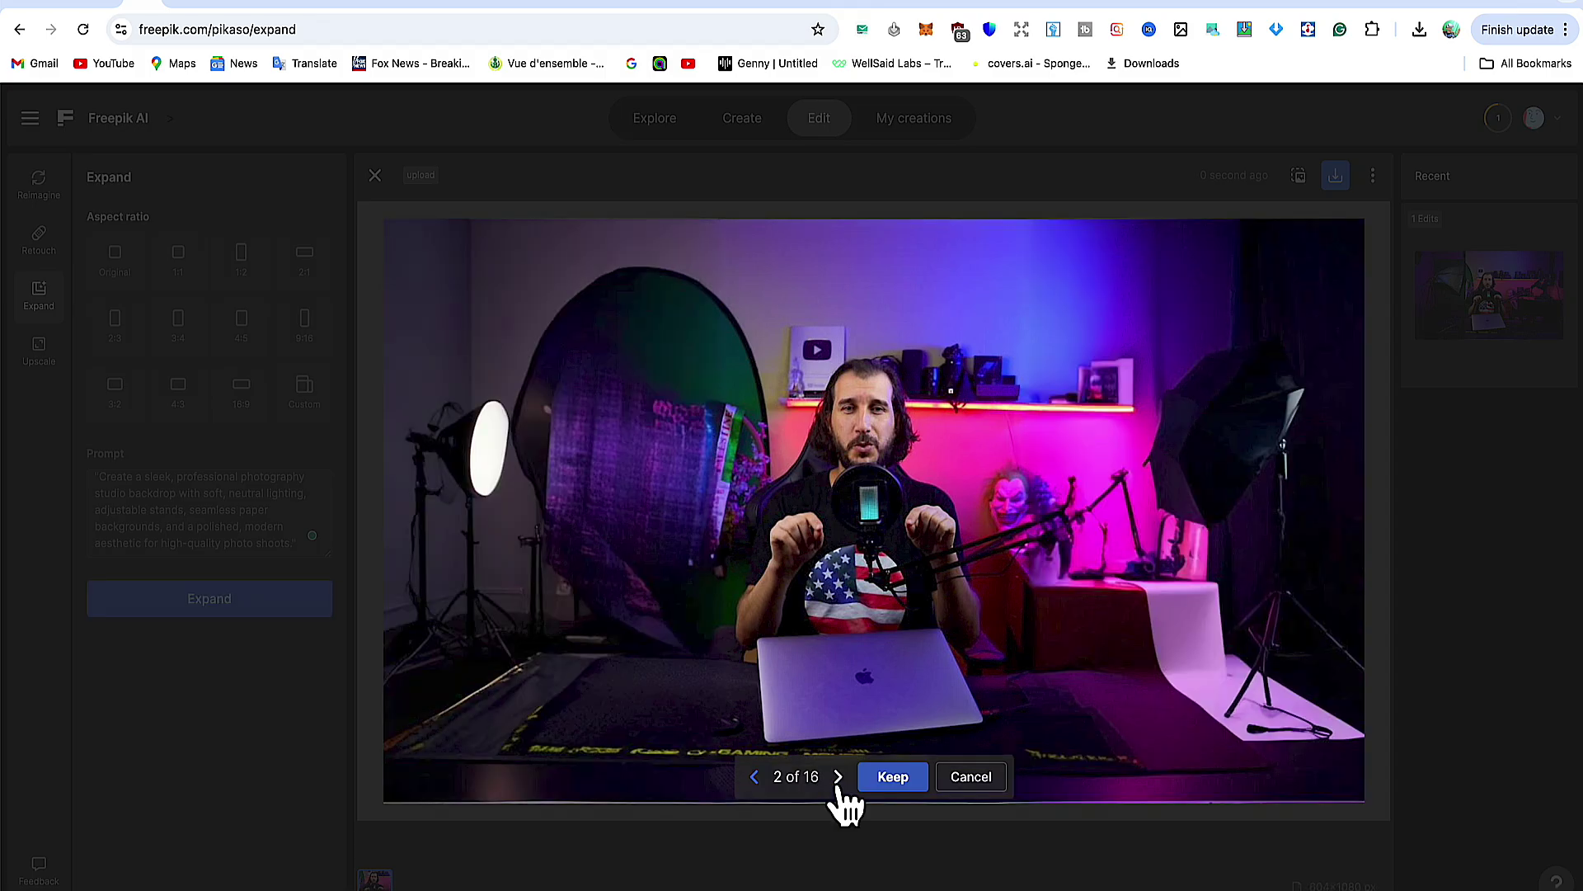
left_click(838, 777)
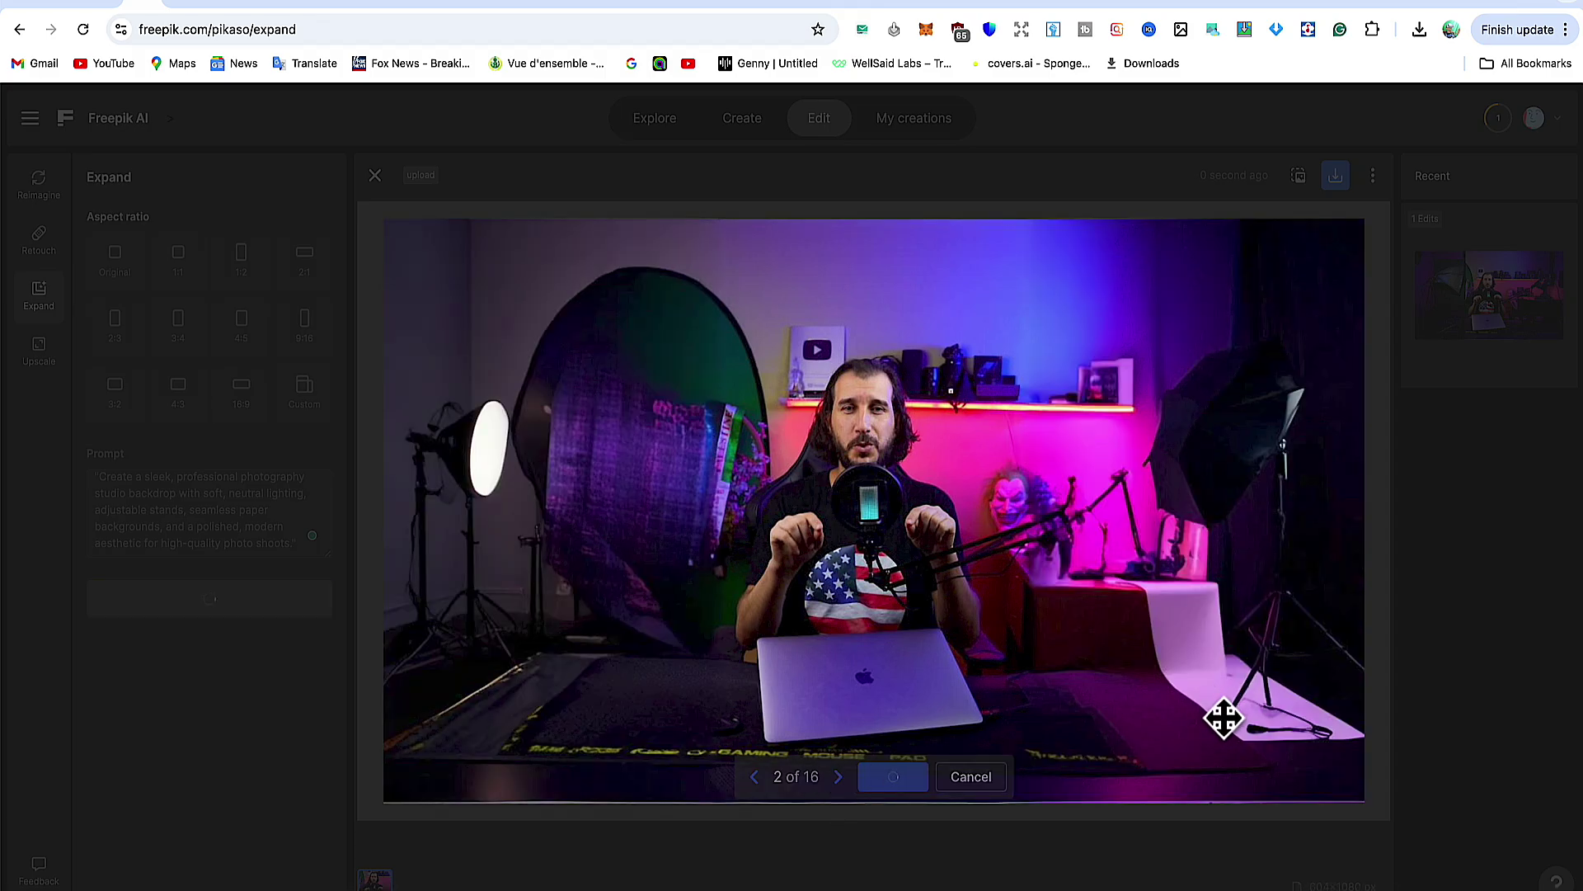
left_click(838, 777)
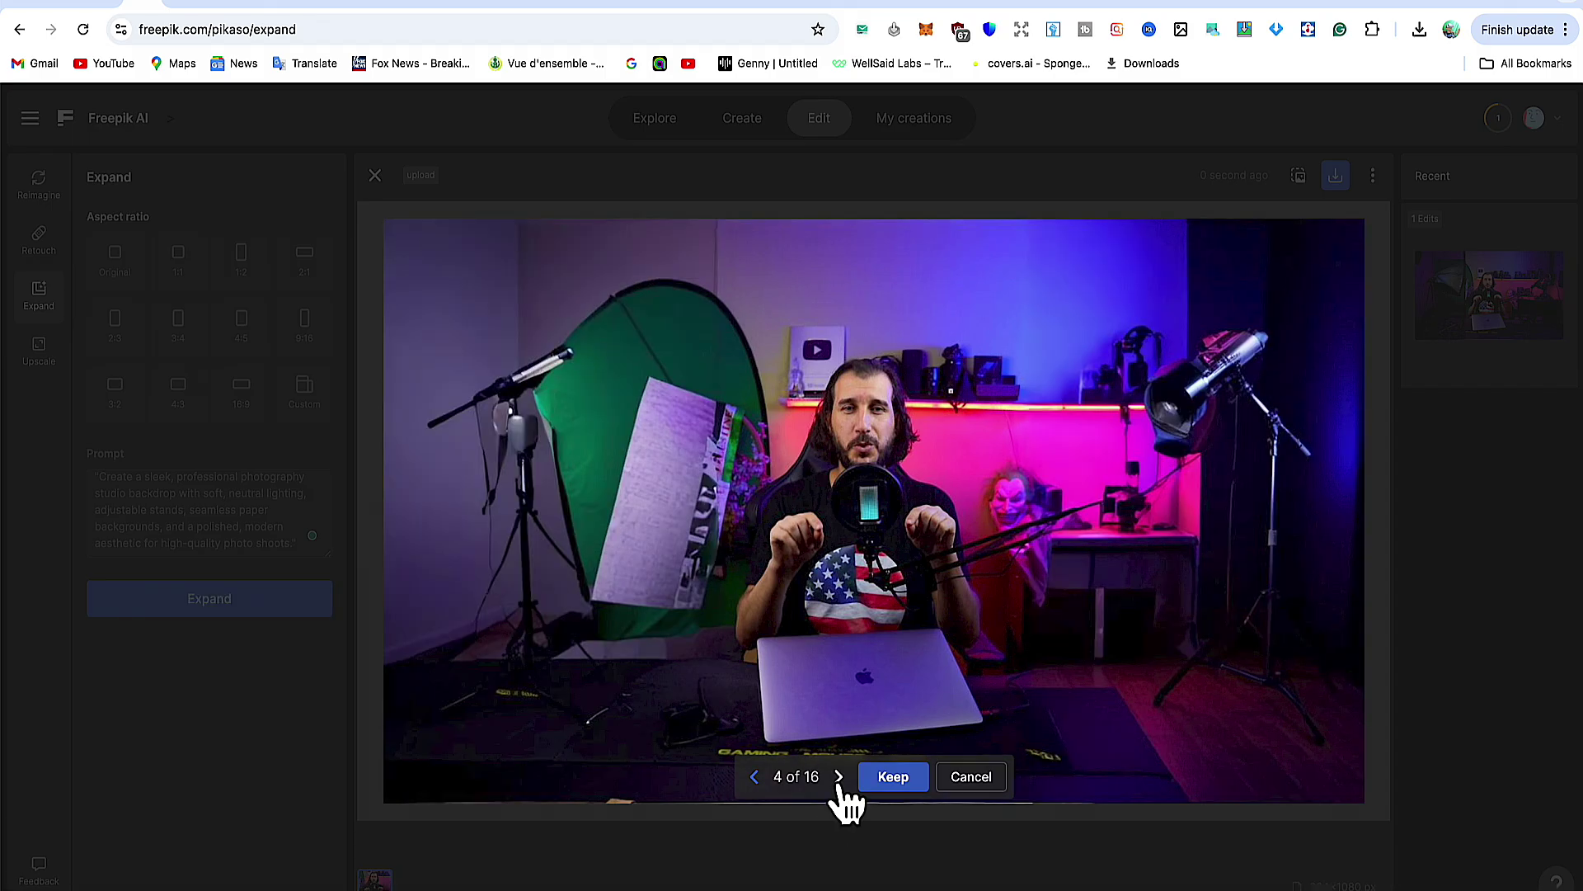
left_click(839, 779)
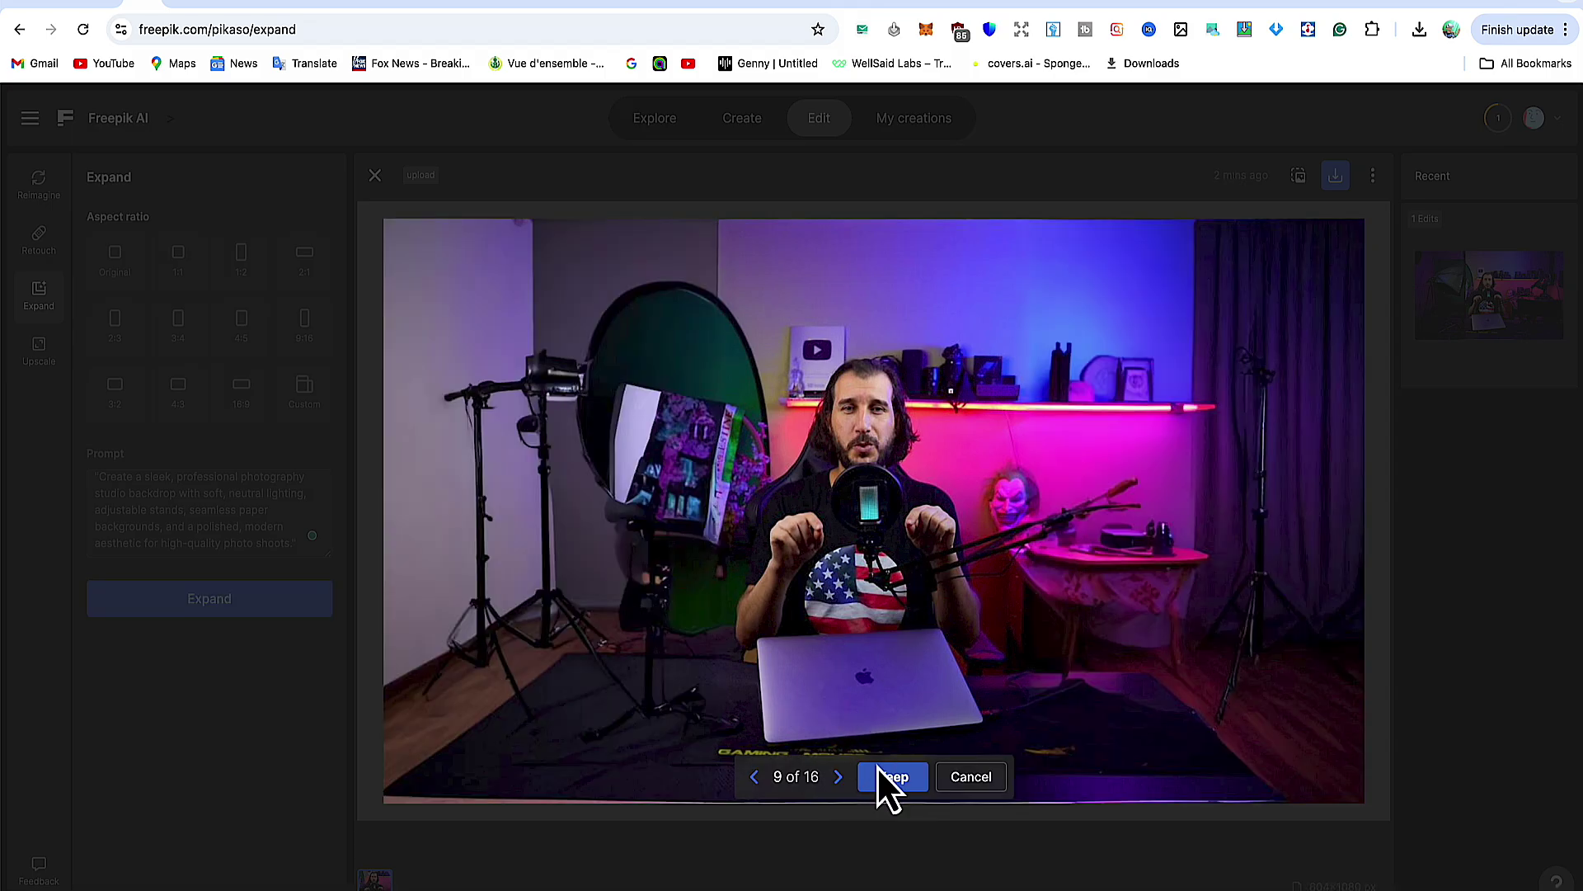
left_click(883, 775)
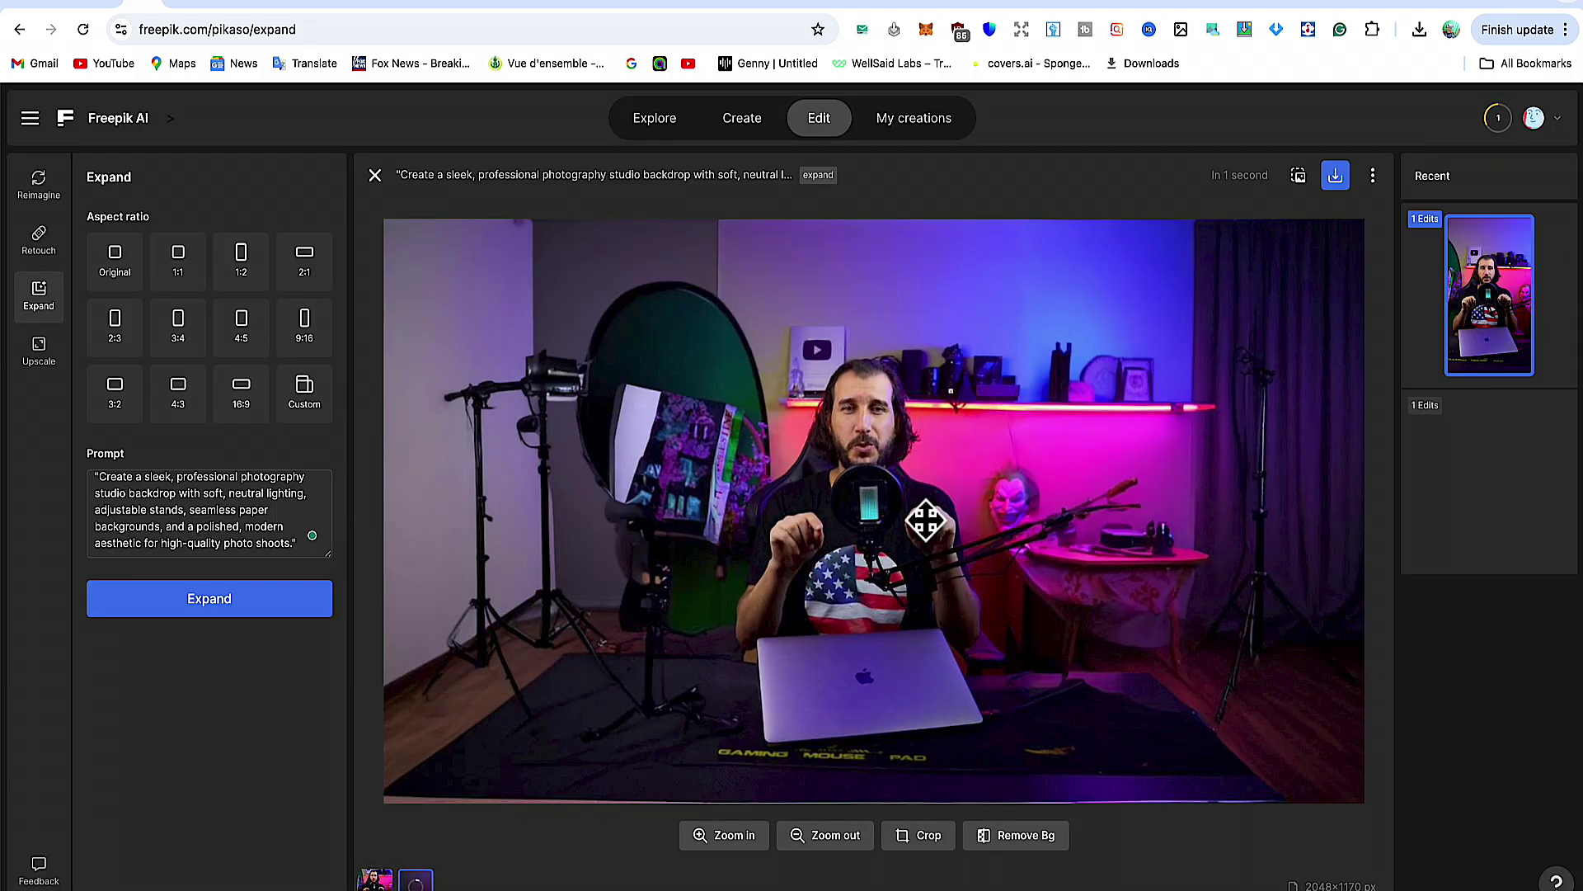
left_click(1333, 180)
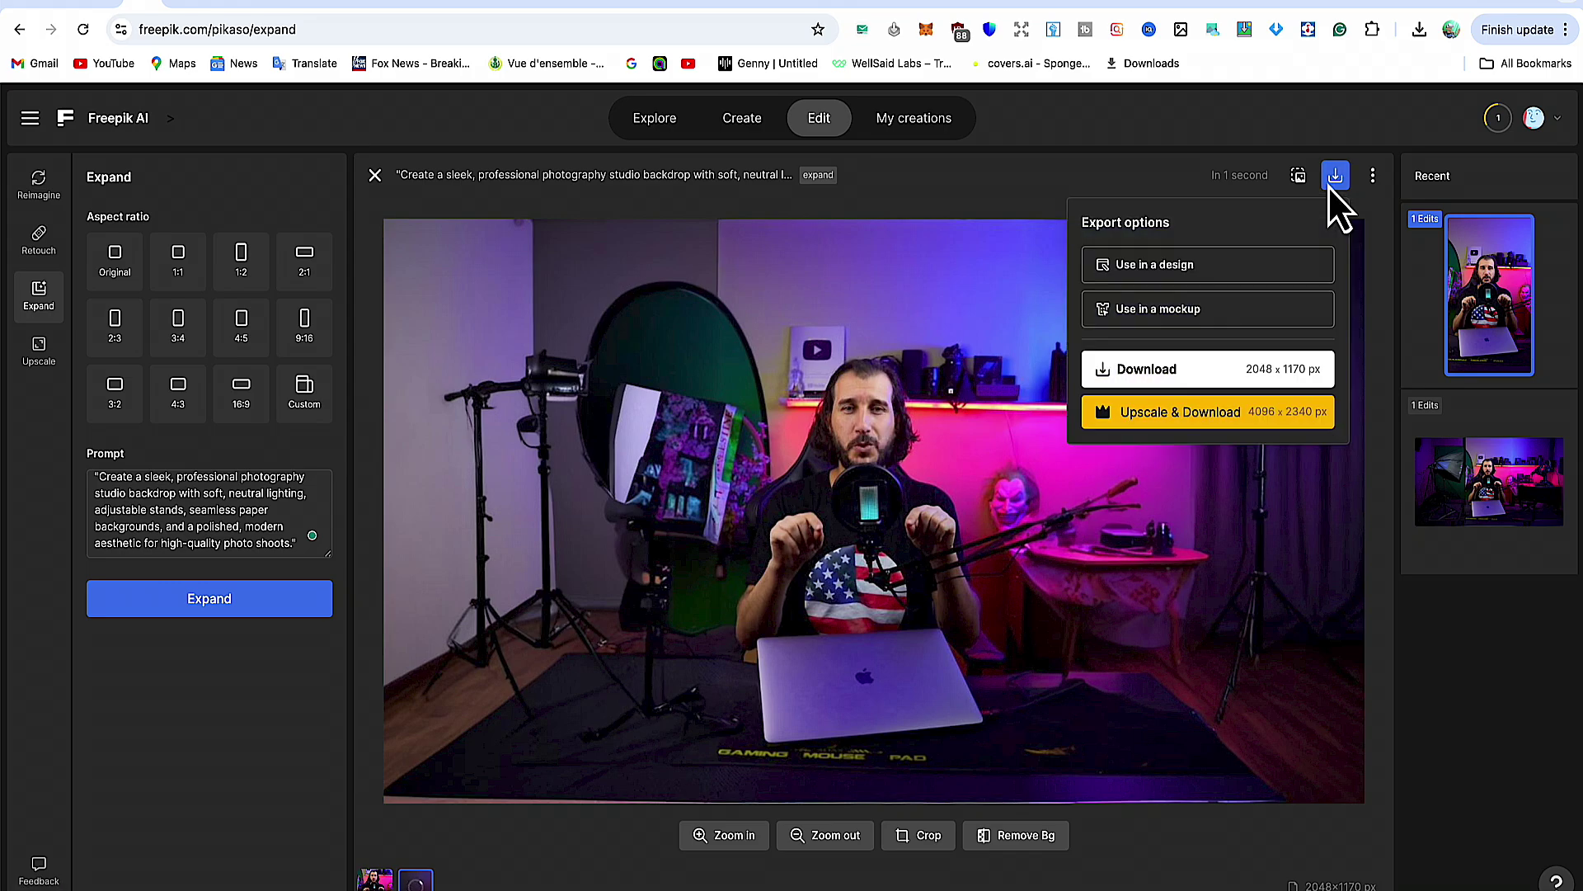
left_click(1216, 366)
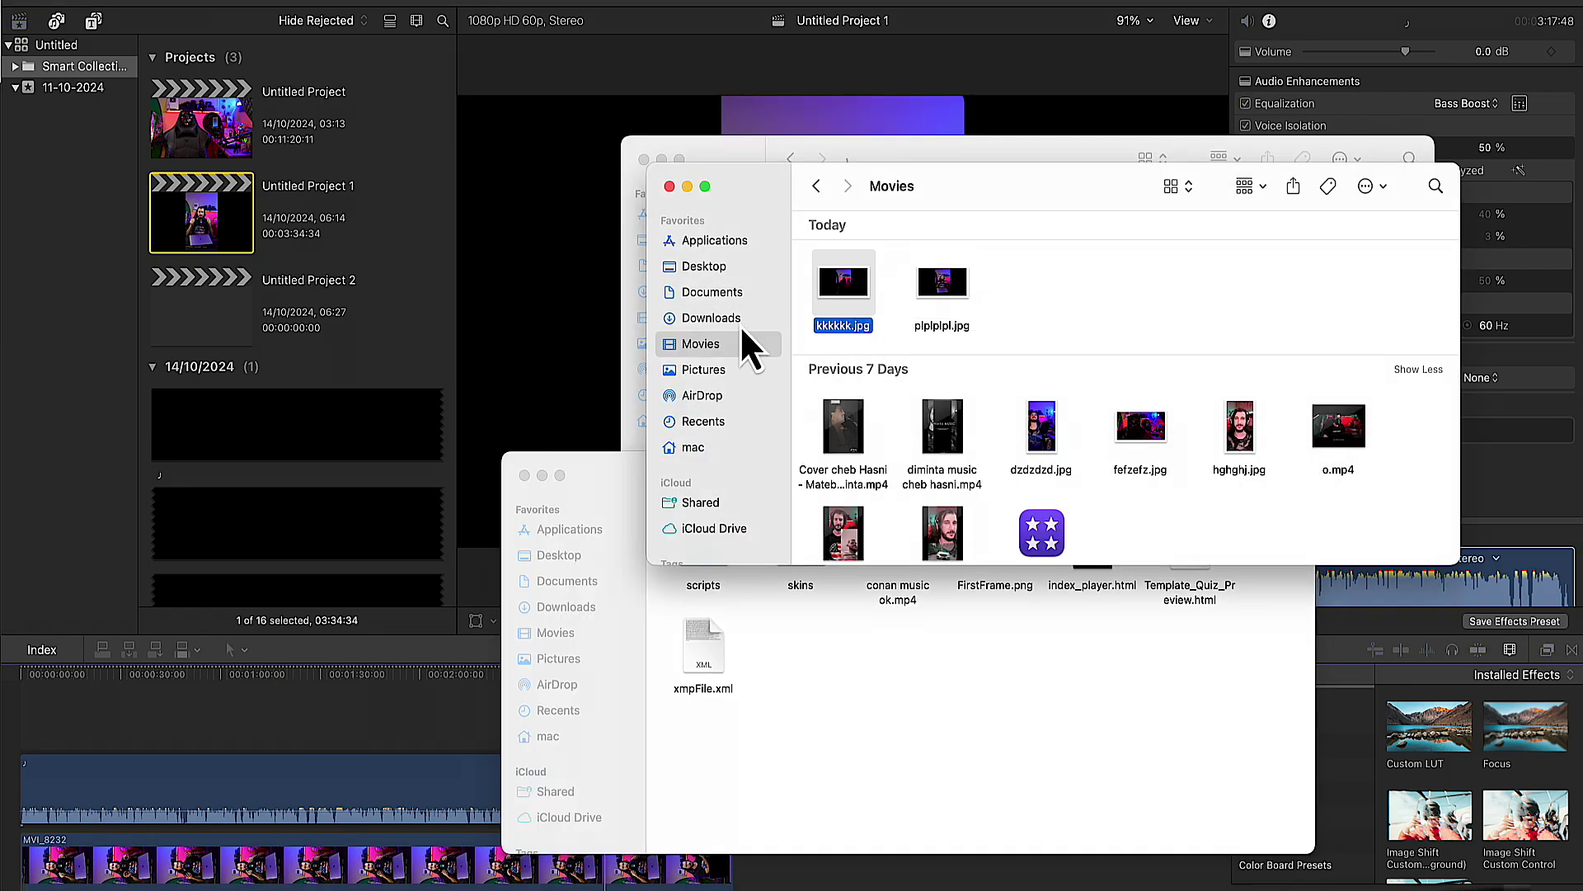
Step: Switch to Finder over Final Cut Pro and preview the pikaso_edit PNG images in the Downloads folder
left_click(739, 317)
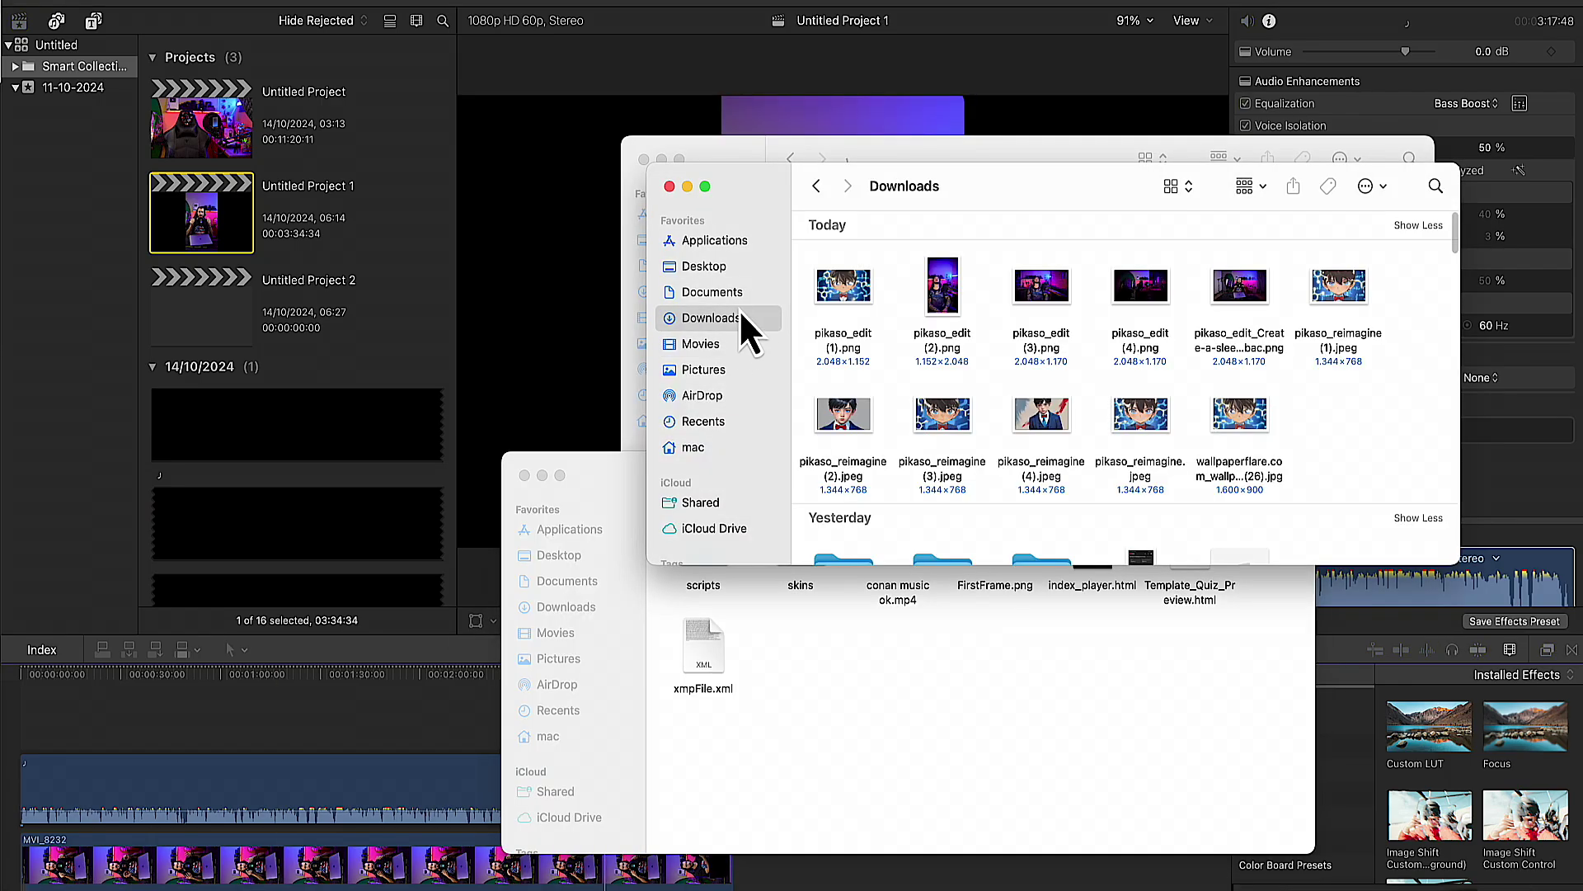
left_click(1169, 285)
key("space")
key("space")
left_click(1243, 290)
key("space")
key("space")
left_click(1139, 297)
key("space")
key("space")
Step: Add pikaso_edit (4).png to the timeline beneath the MVI_8232 clip and extend it to a duration of 3:17:48
left_click_drag(1140, 297, 2, 734)
left_click(208, 670)
left_click_drag(307, 708, 679, 736)
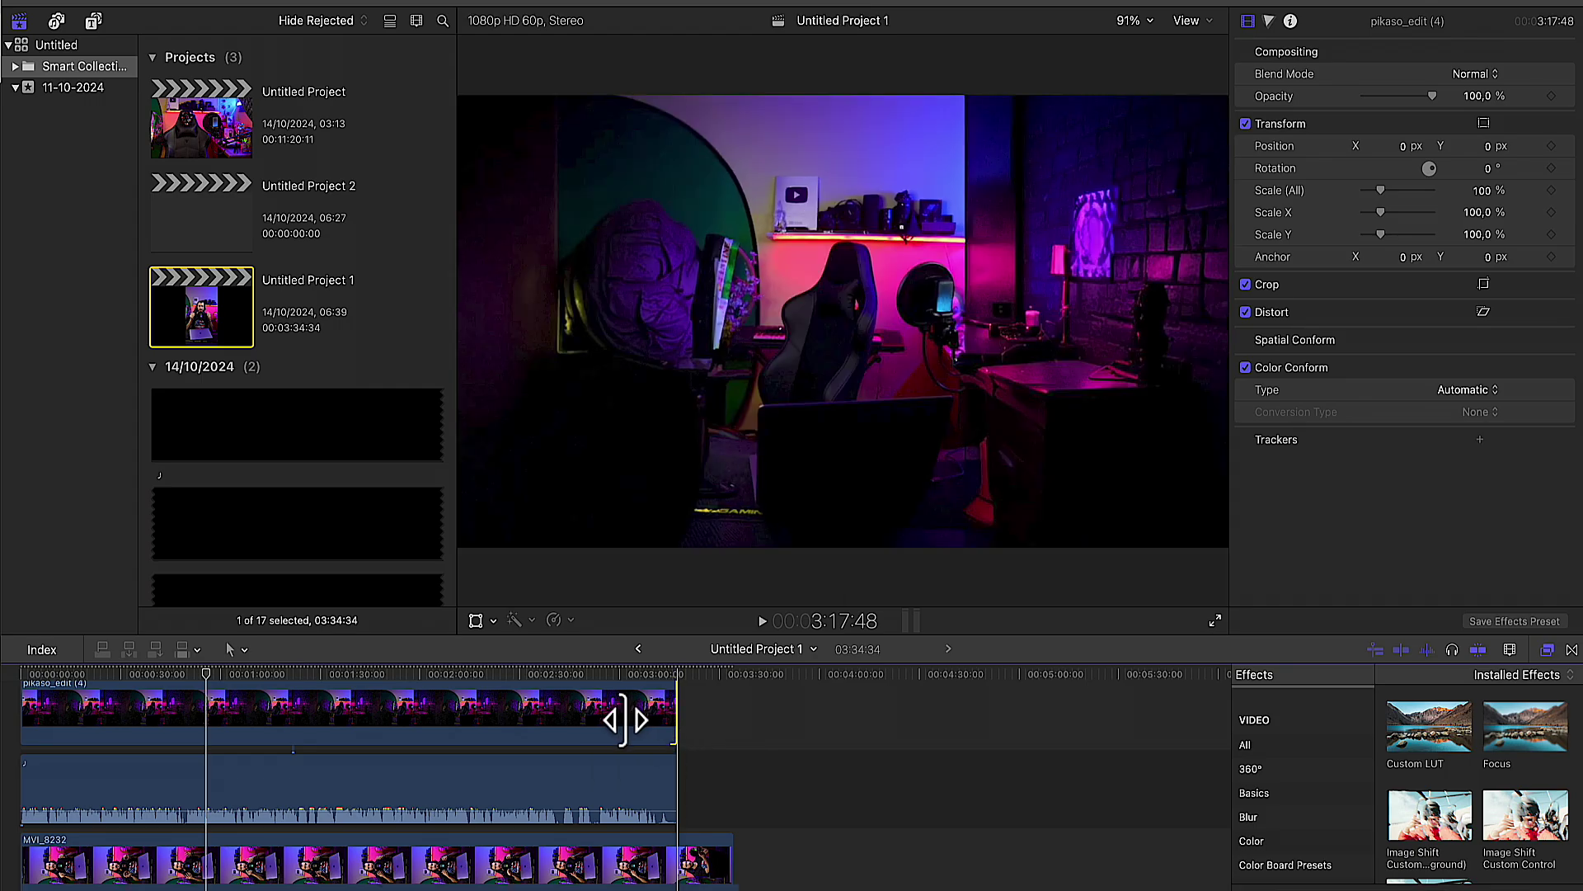
left_click_drag(519, 718, 487, 849)
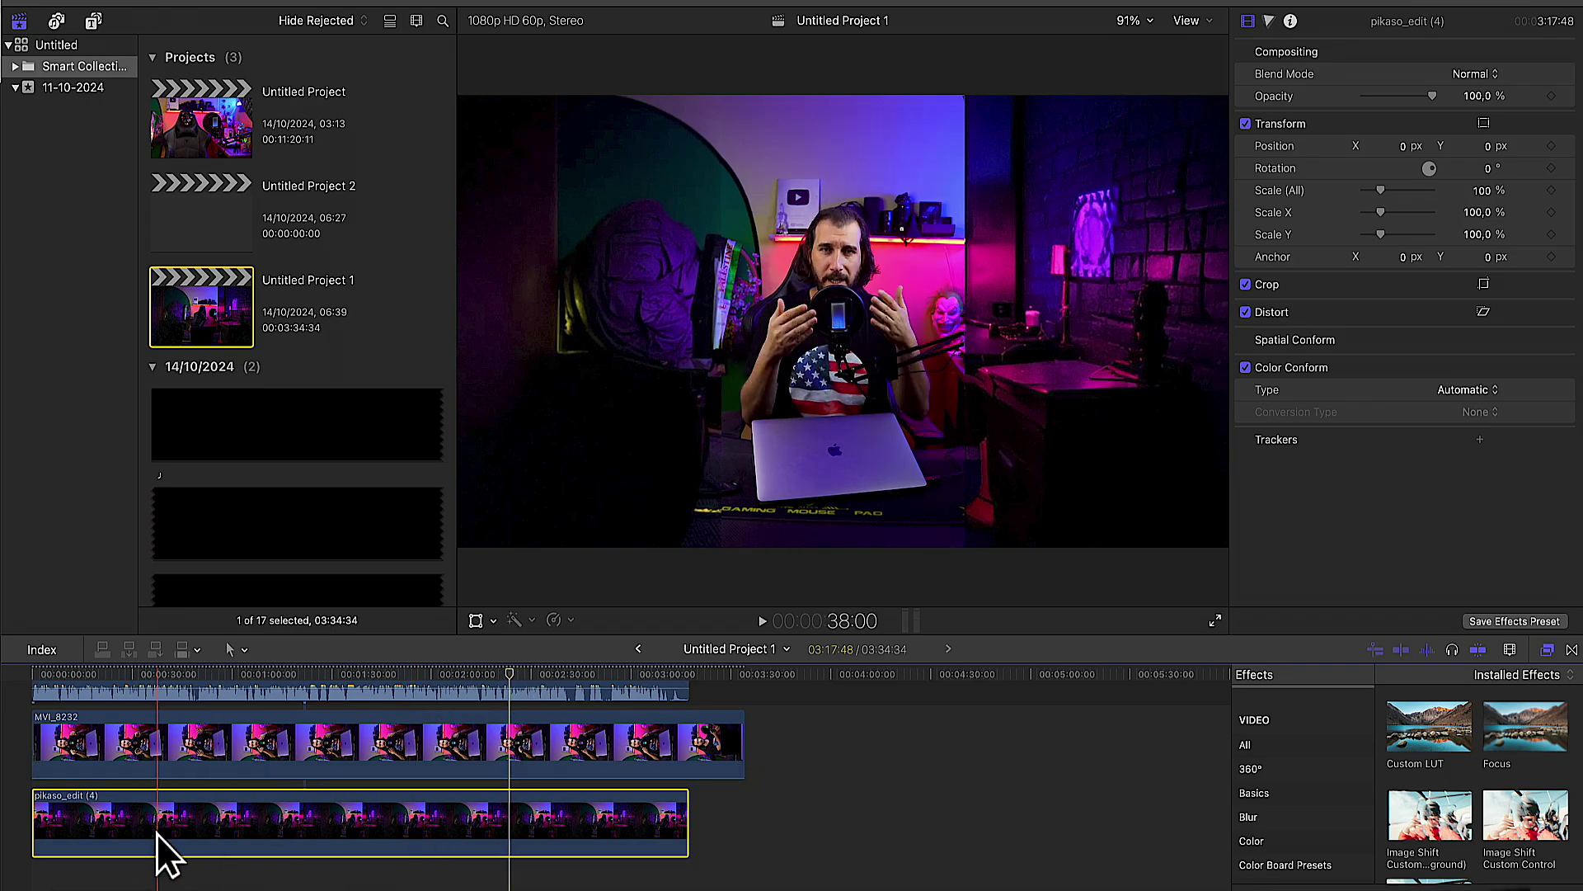
Step: Add the pikaso_edit_Create-a-sleek image beneath the pikaso_edit (4) clip and extend it to the same 3:17:48 duration
left_click(90, 884)
left_click_drag(1250, 295, 33, 821)
left_click(261, 680)
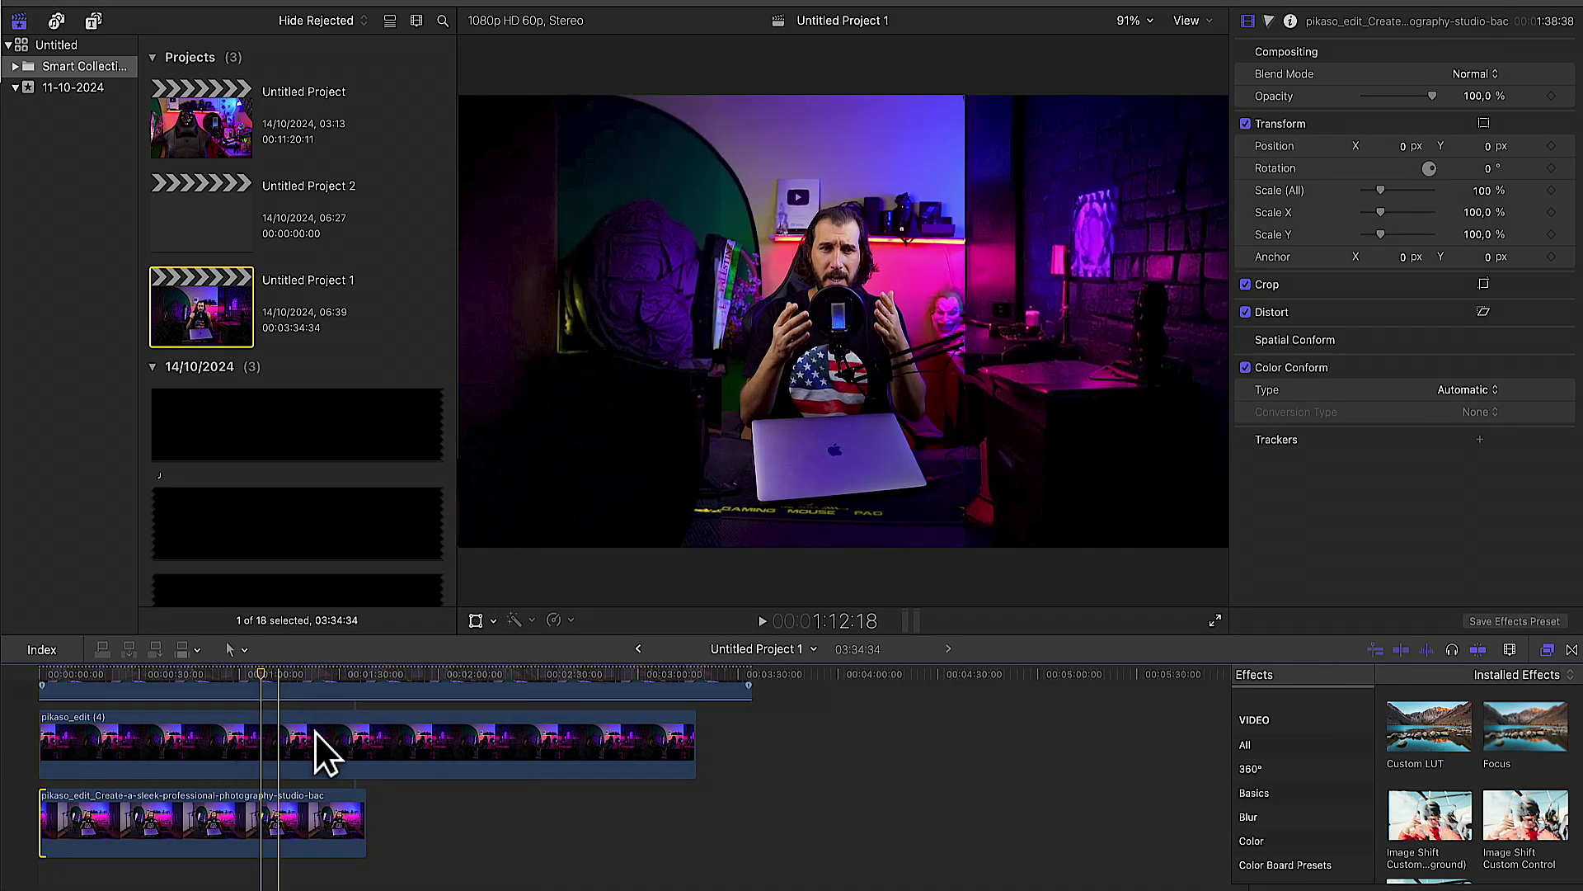
left_click_drag(365, 822, 693, 825)
Step: Play the timeline from about 2:45 and disable the pikaso_edit (4) clip so the photography studio background is used
left_click(493, 763)
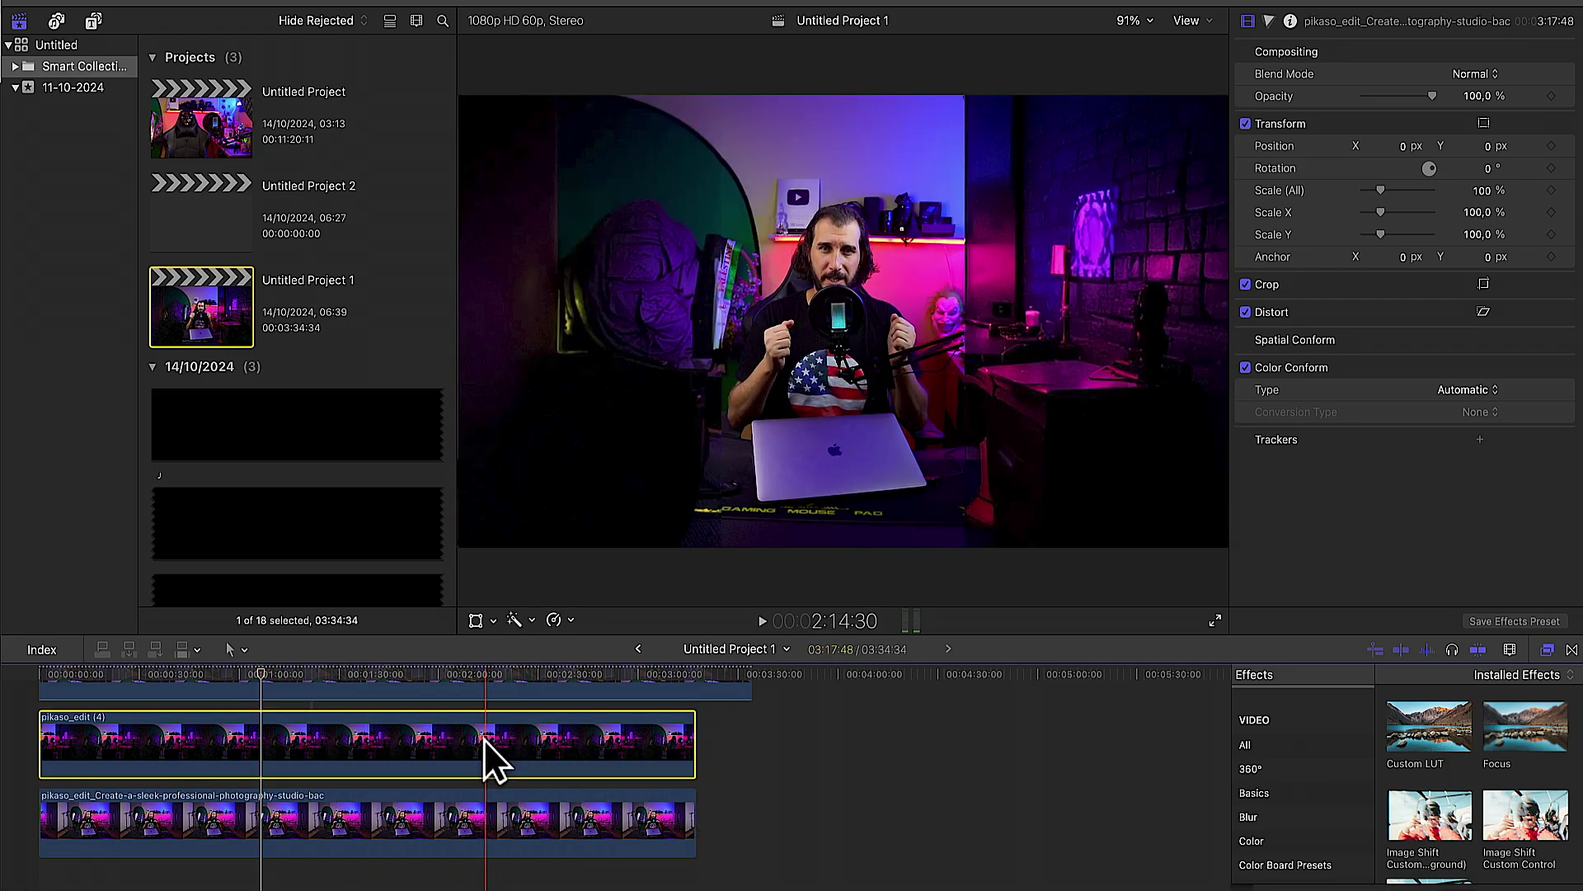
left_click(1361, 4)
left_click(594, 763)
left_click(594, 763)
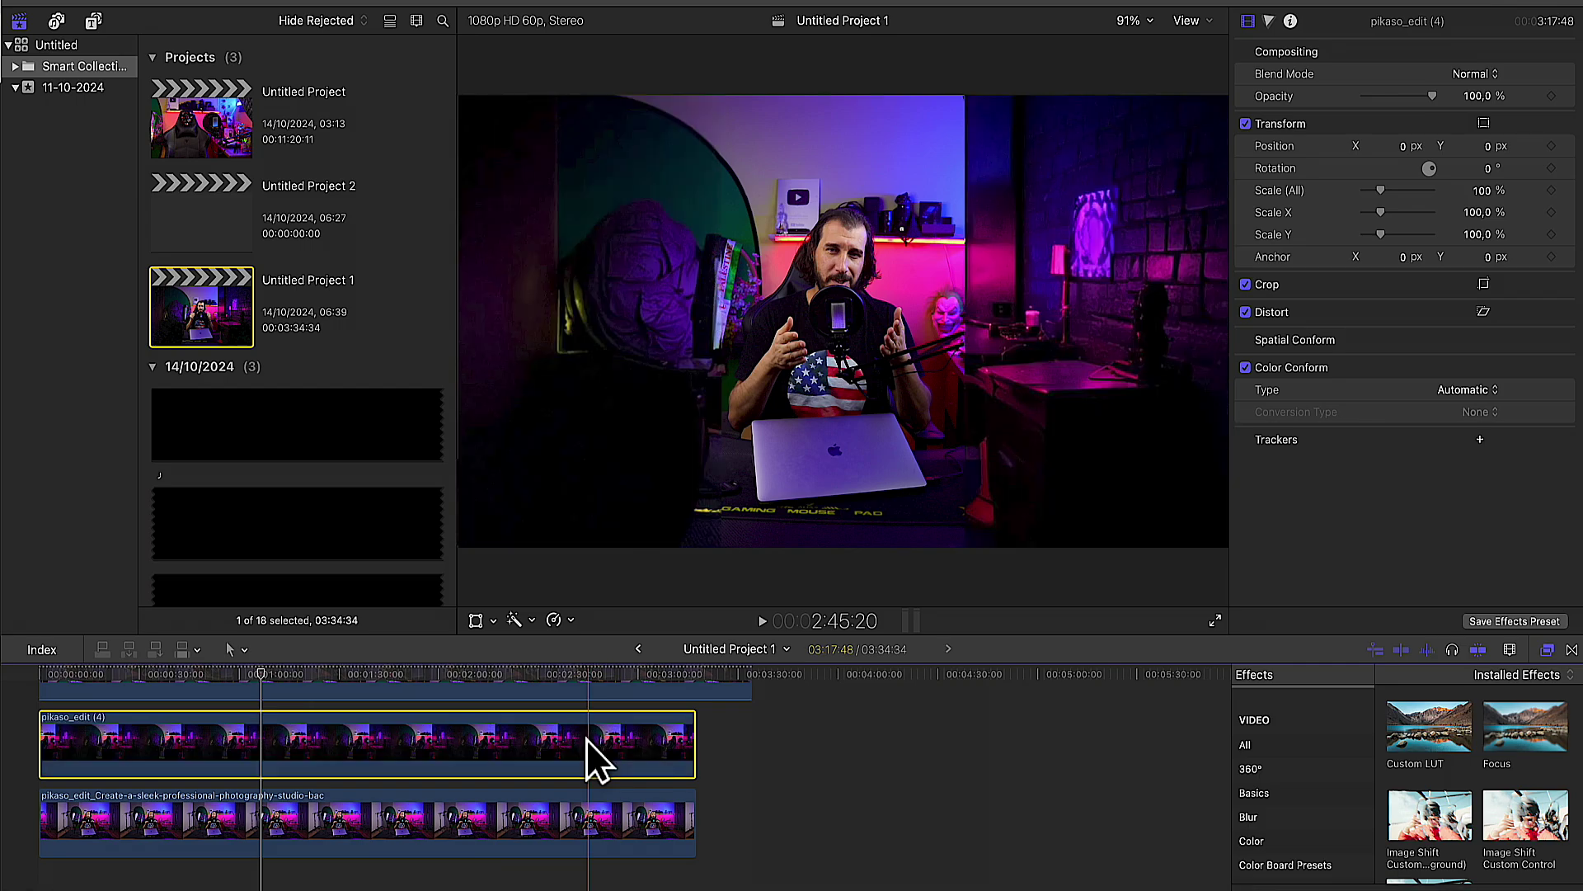
key("space")
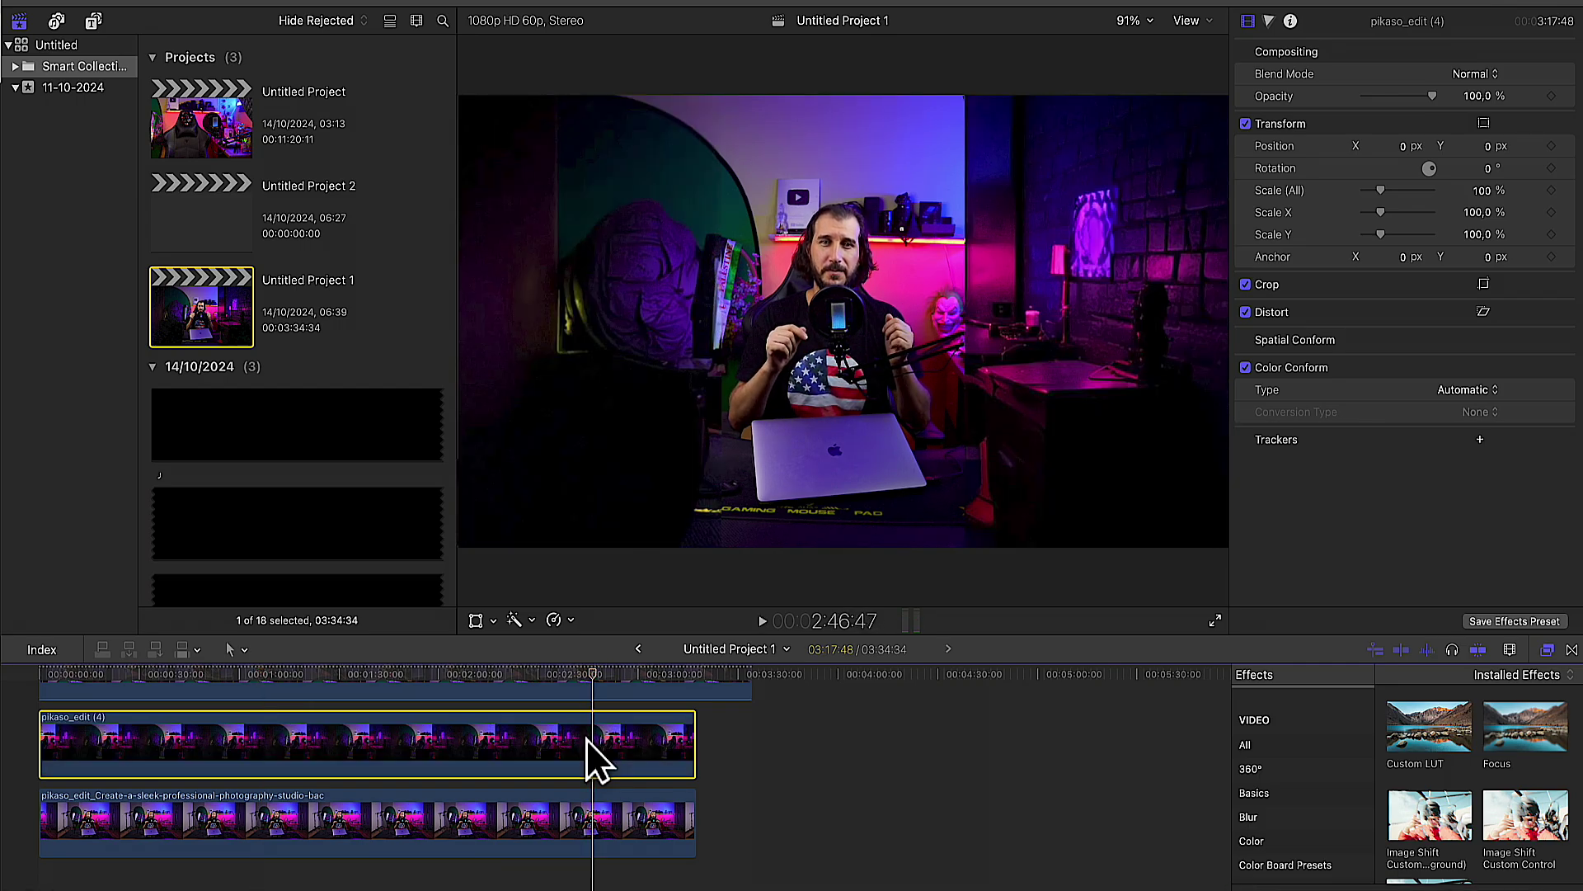
key("v")
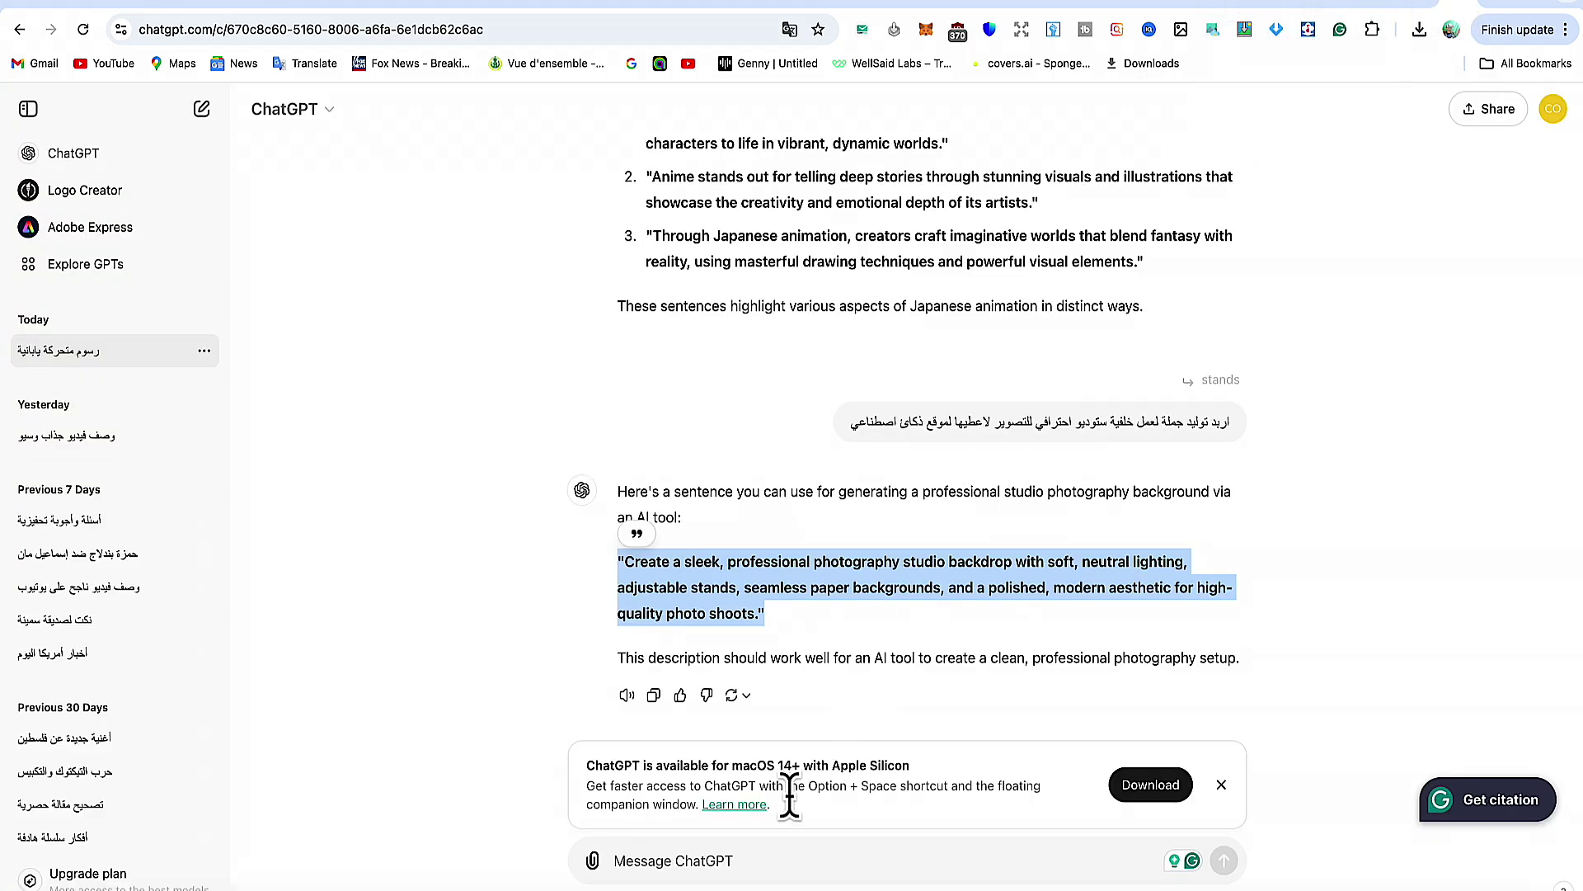
Step: Ask ChatGPT "ممكن توليد جملة خلفية لمكتب فاخر" and copy the generated "Design an elegant, high-end office backdrop" sentence
left_click(760, 856)
type("ر")
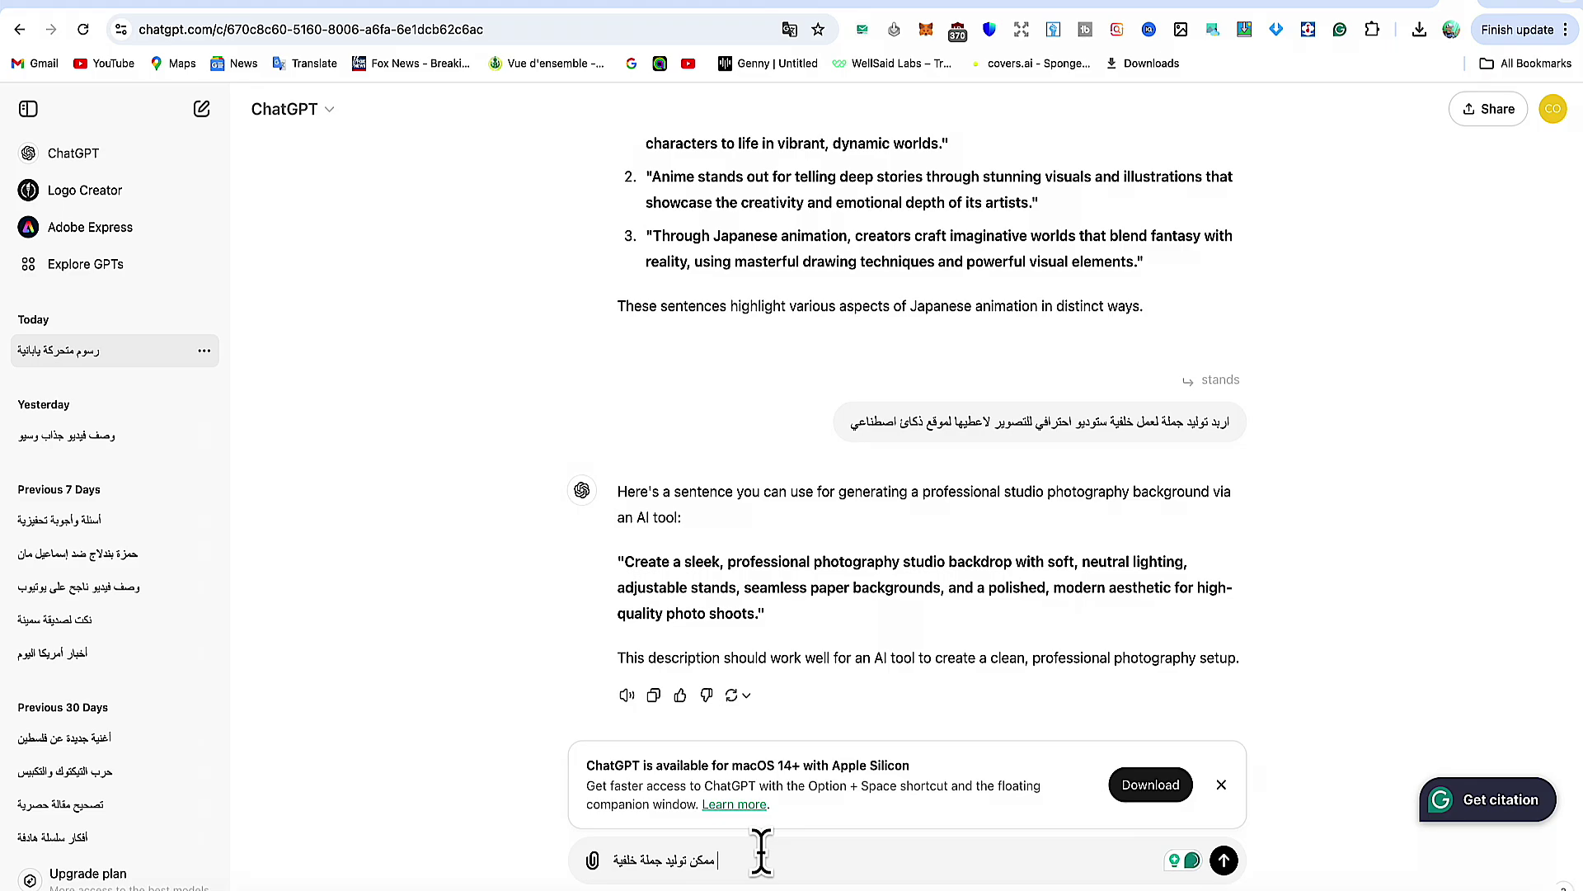
type("لمكتب")
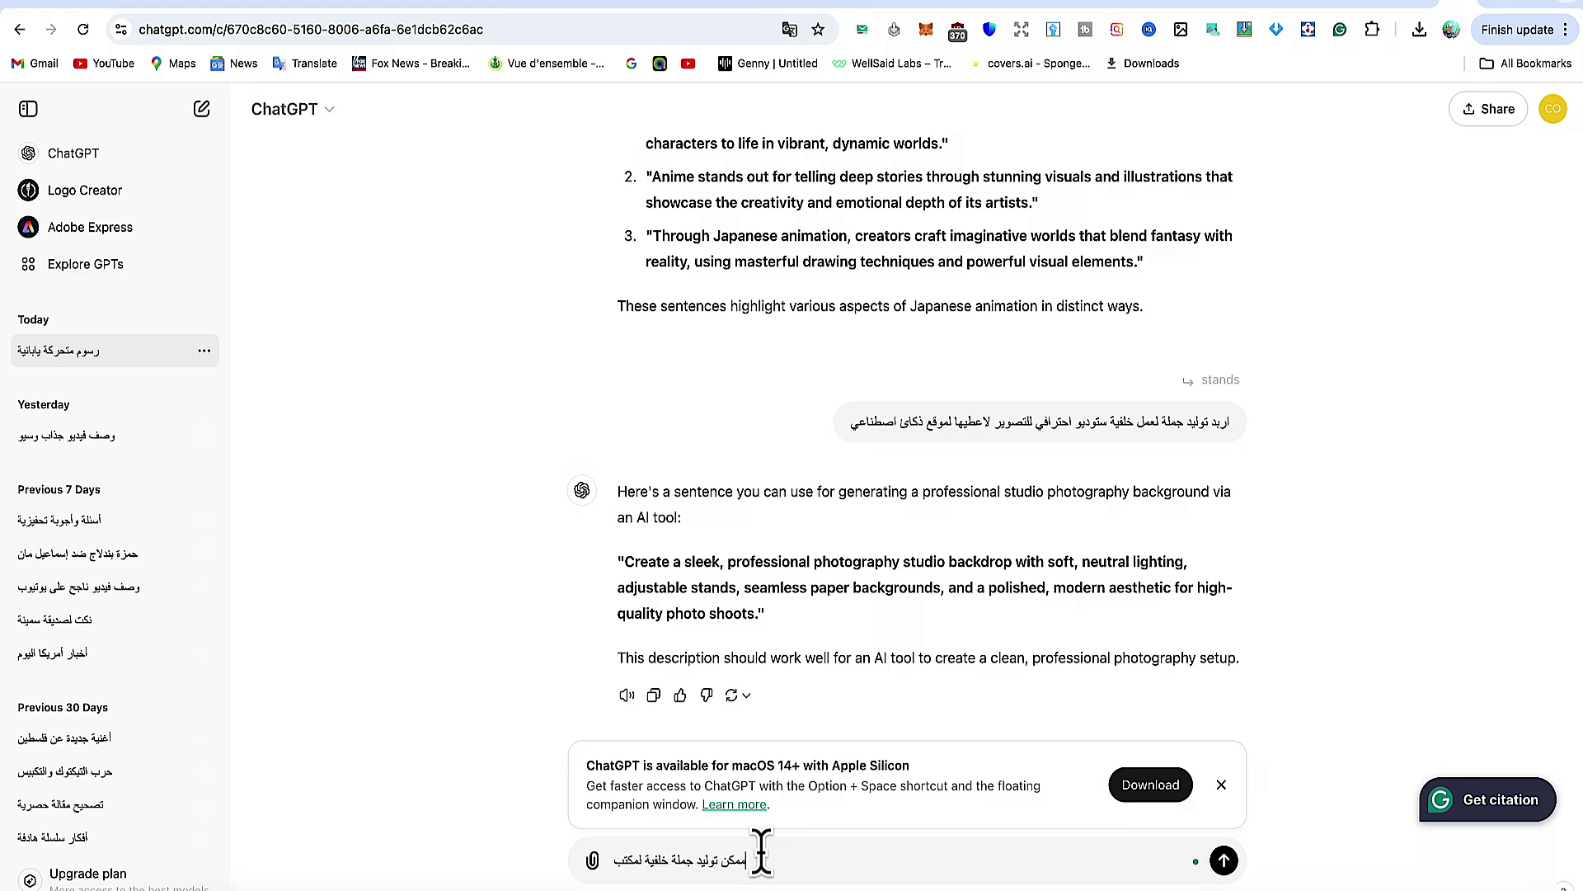
type(" فاخر")
key("Return")
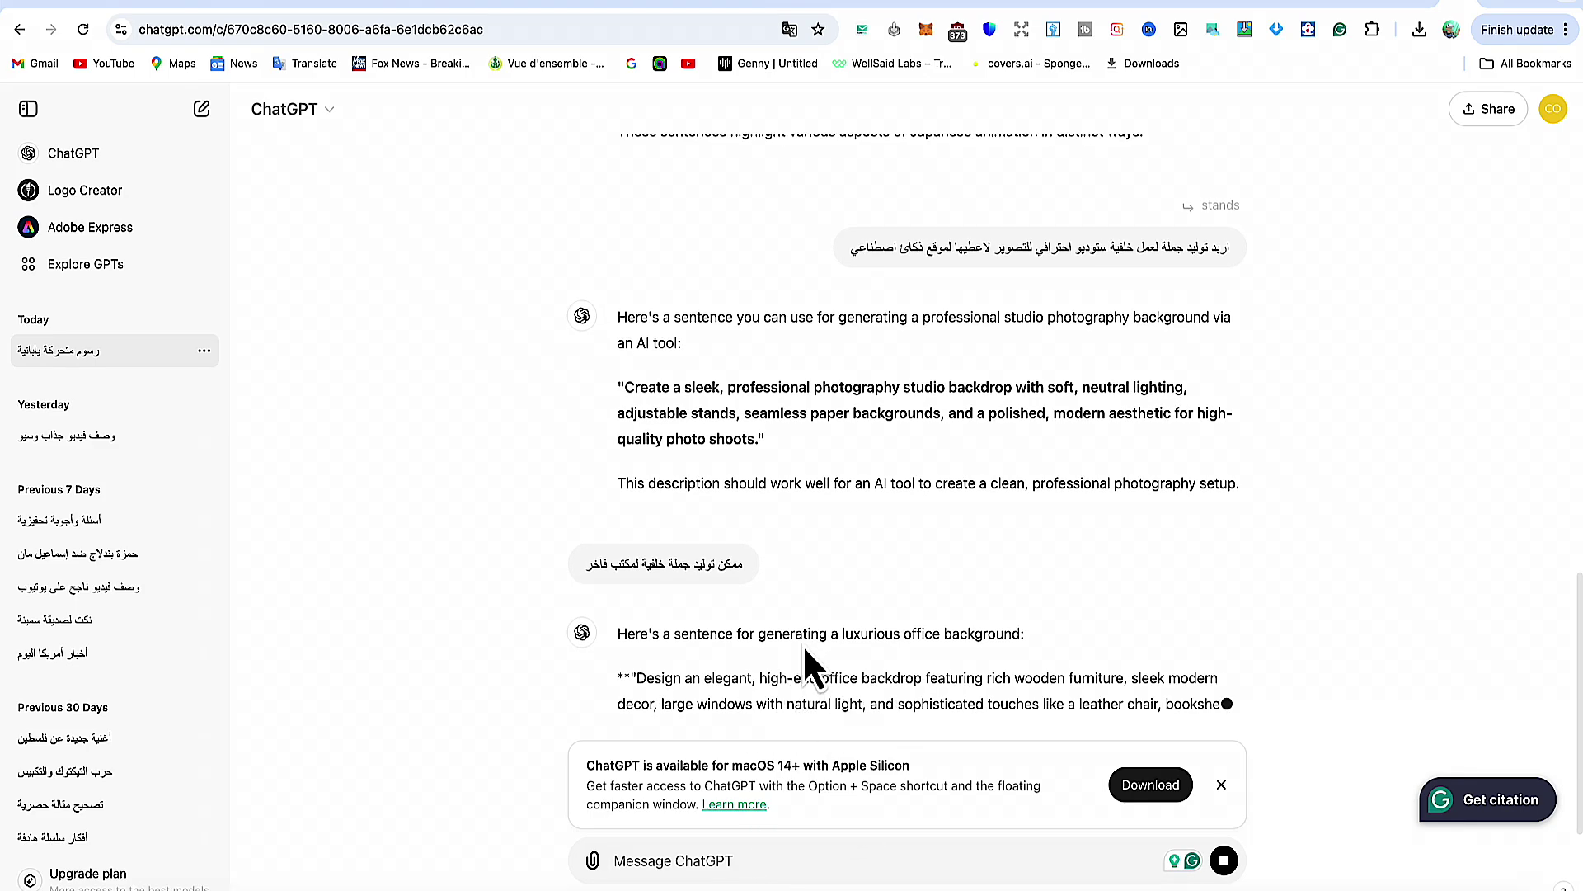
triple_click(740, 635)
key("ctrl+c")
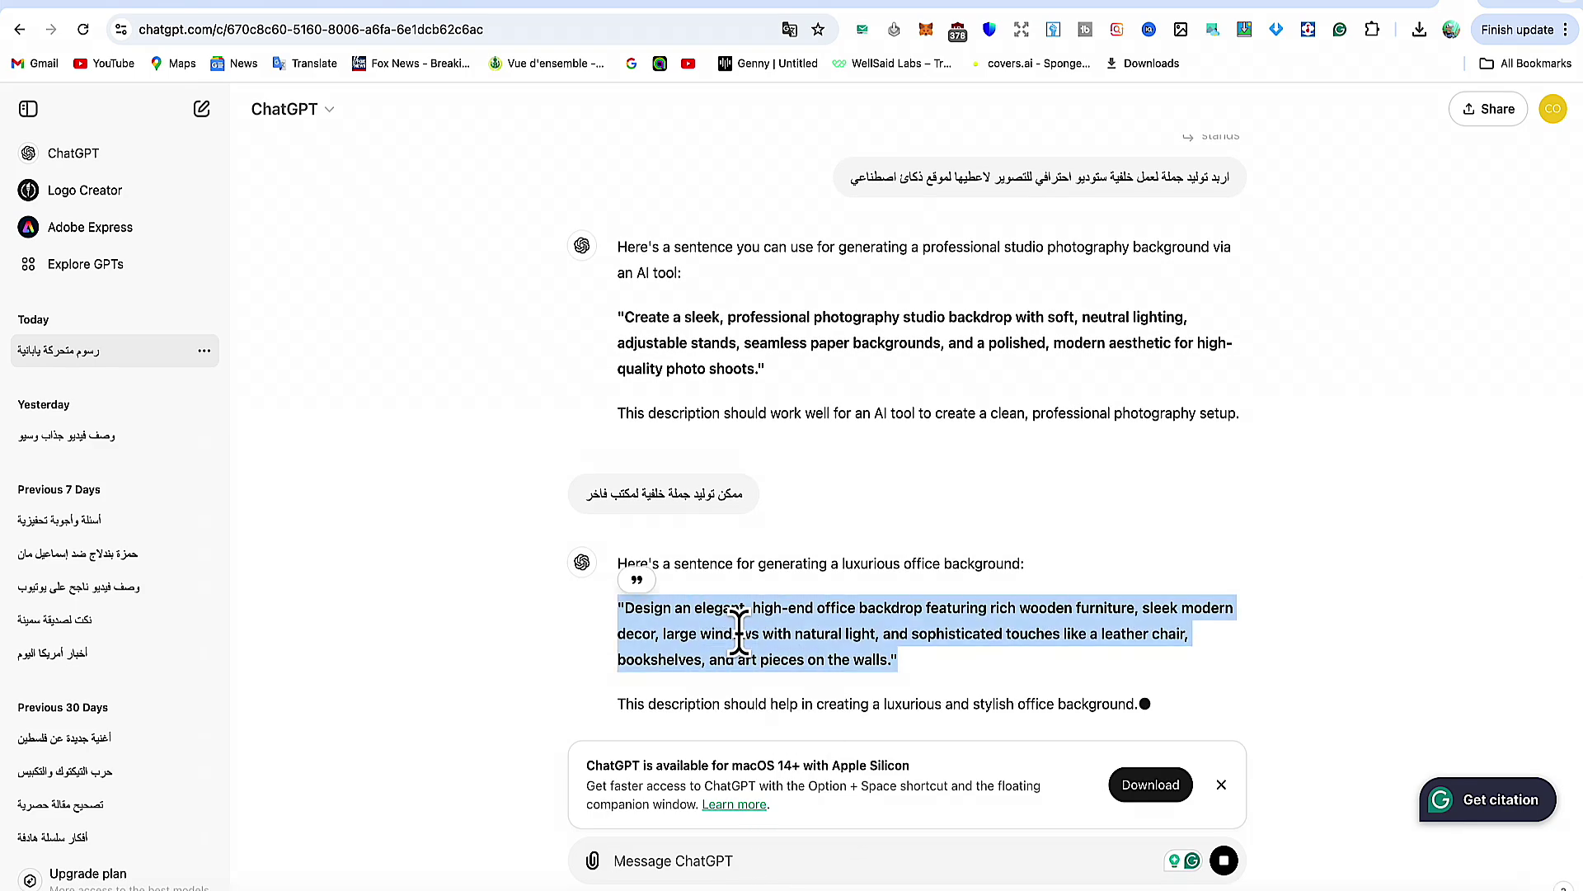
Step: Switch to Freepik AI, close the current studio image and upload the vertical video frame for expanding
left_click(145, 7)
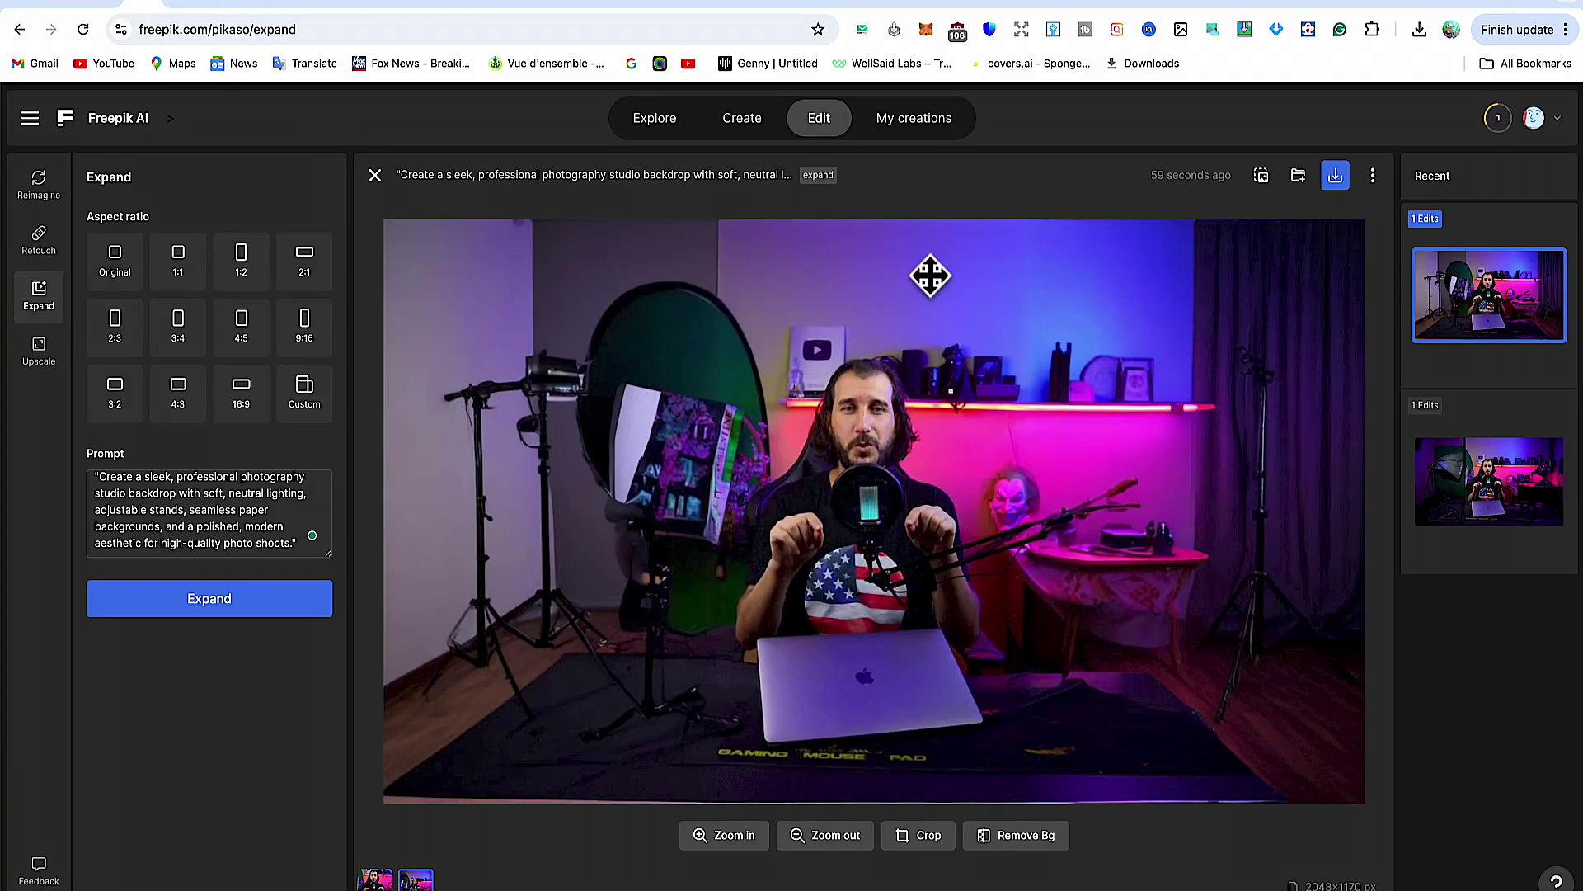
left_click(375, 175)
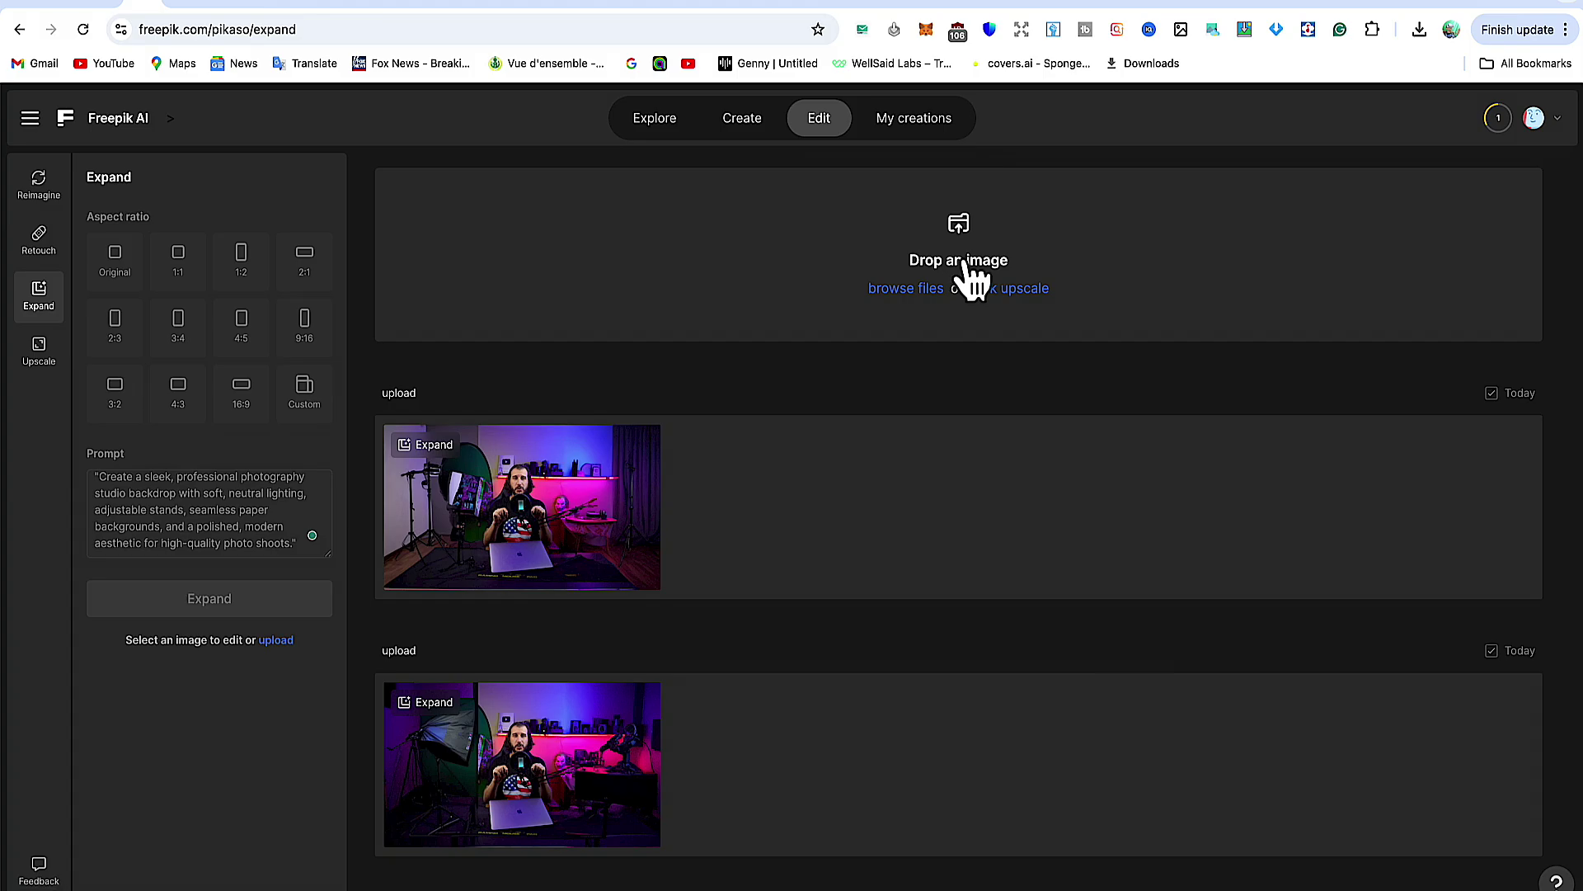
left_click(905, 287)
double_click(808, 374)
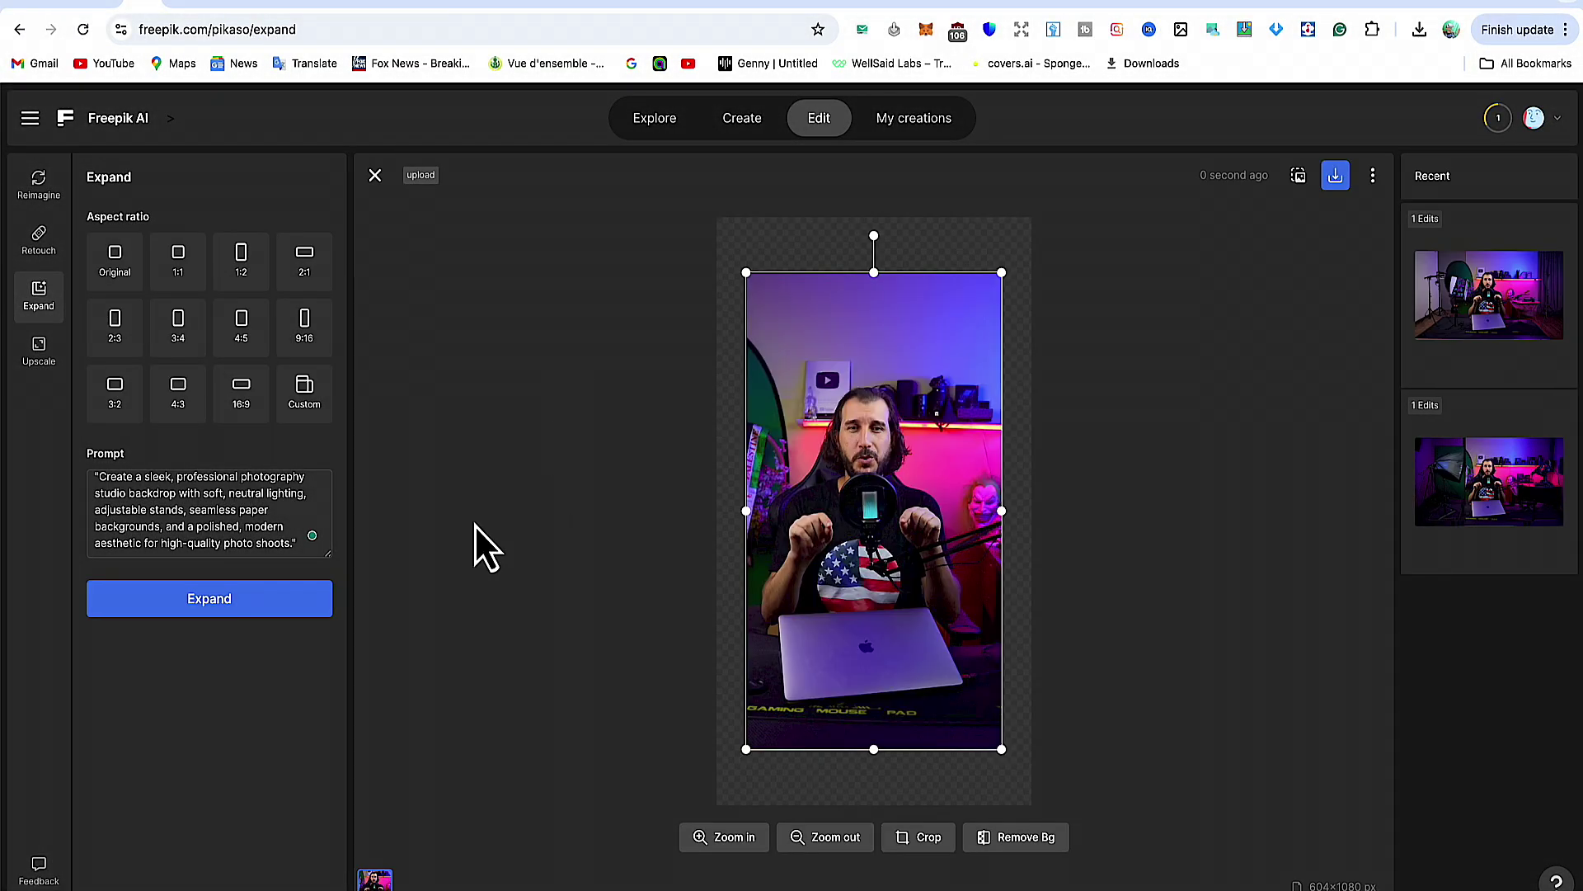
Step: Expand the vertical frame to 16:9, replacing the prompt with the copied luxurious office description
left_click(235, 408)
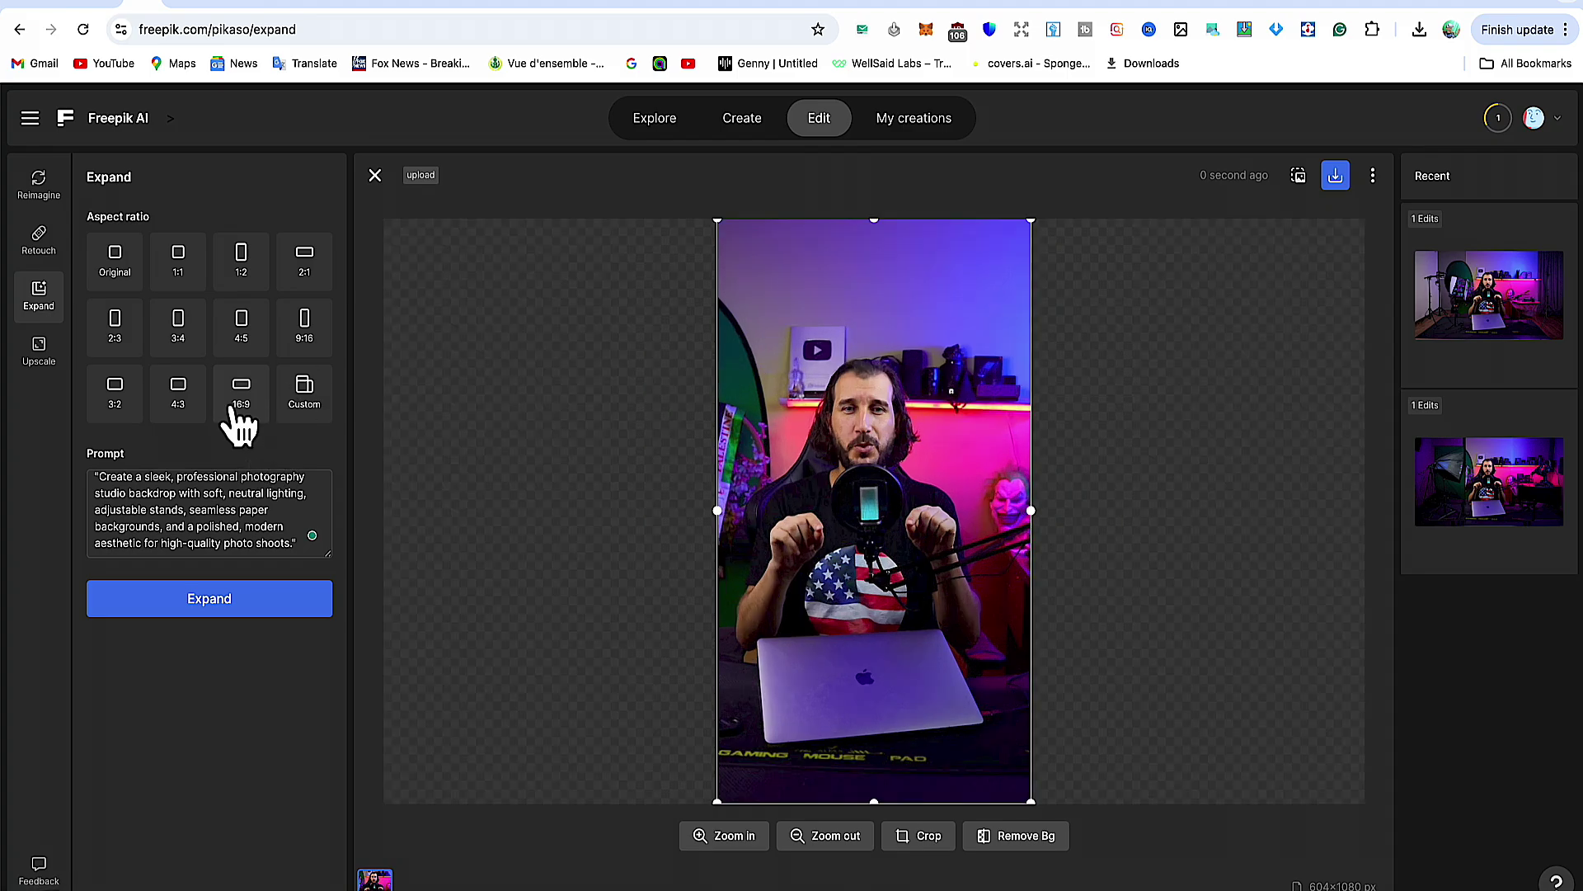
triple_click(236, 528)
key("BackSpace")
key("ctrl+v")
left_click(202, 602)
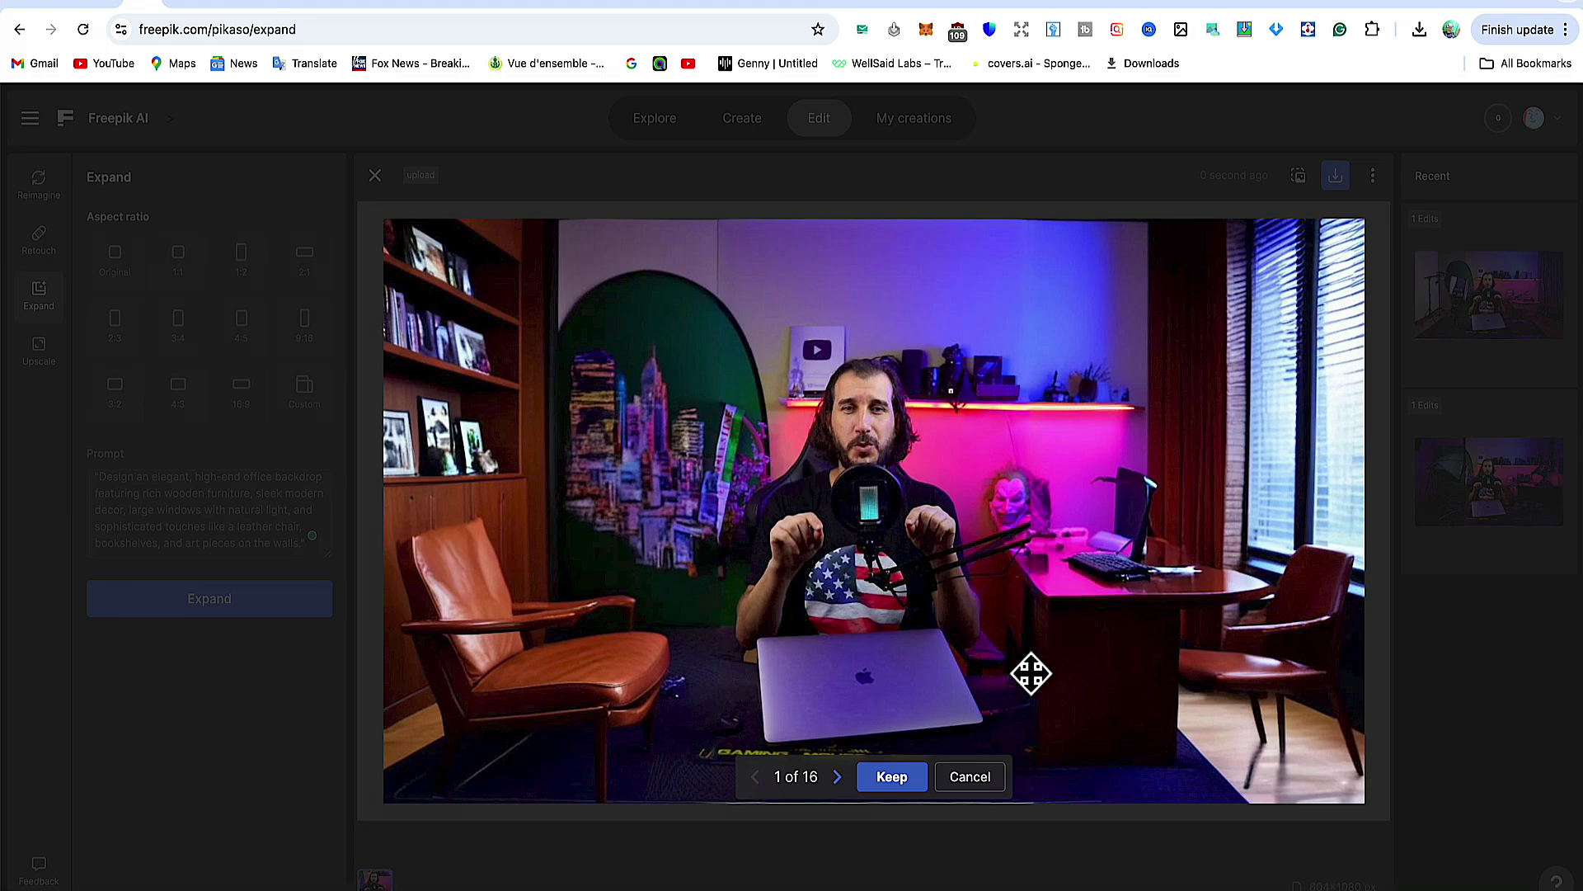
Step: Try to view the next variation, dismiss the plan offer, then keep and download the first office background
left_click(837, 777)
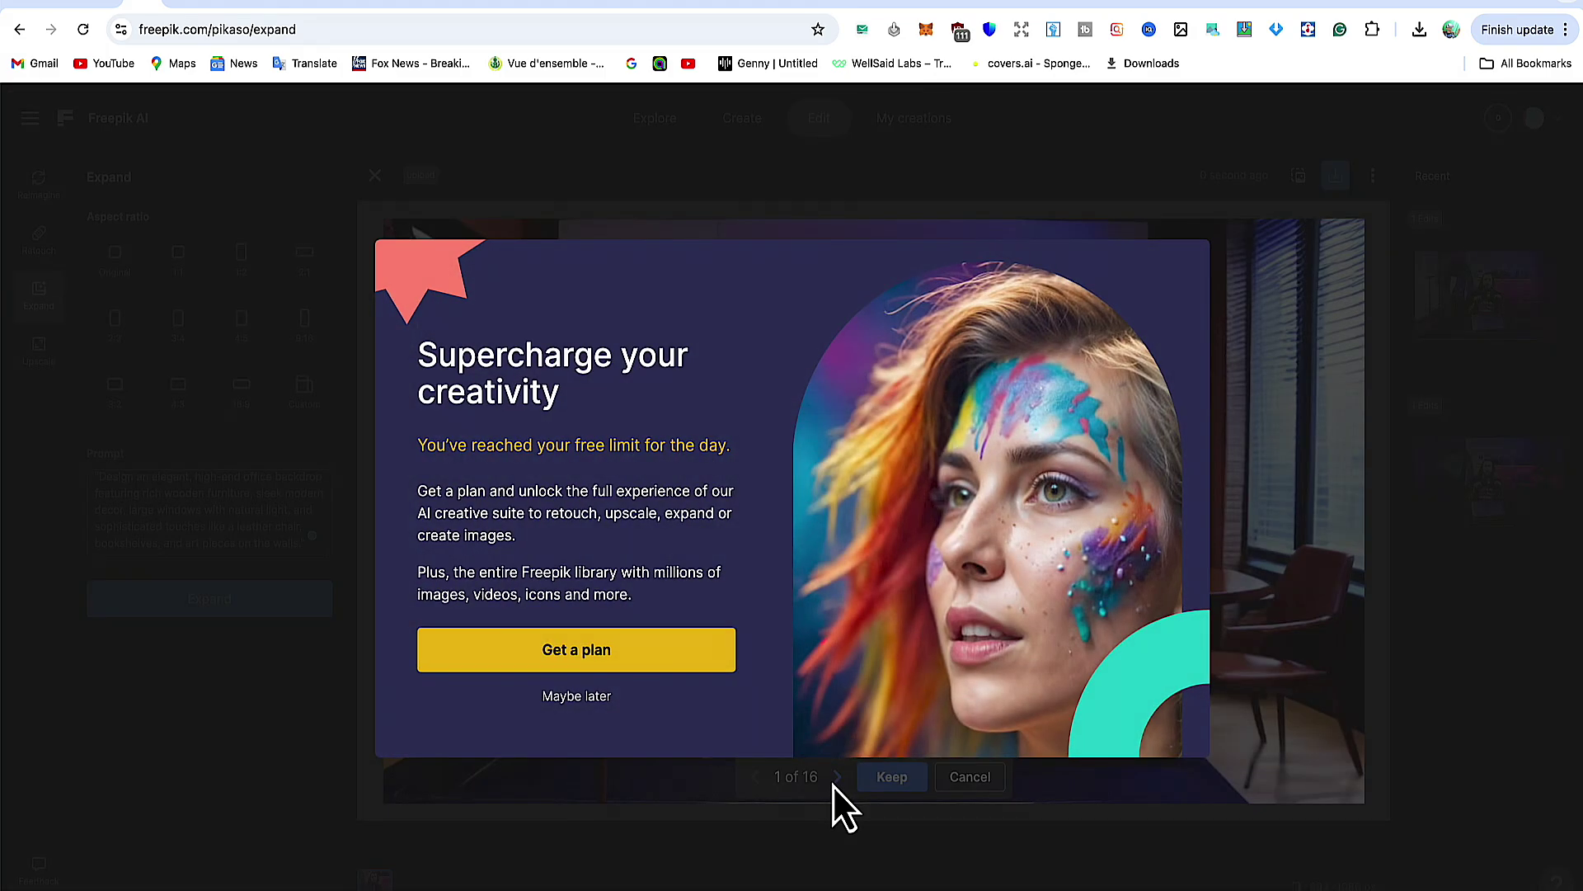
left_click(576, 697)
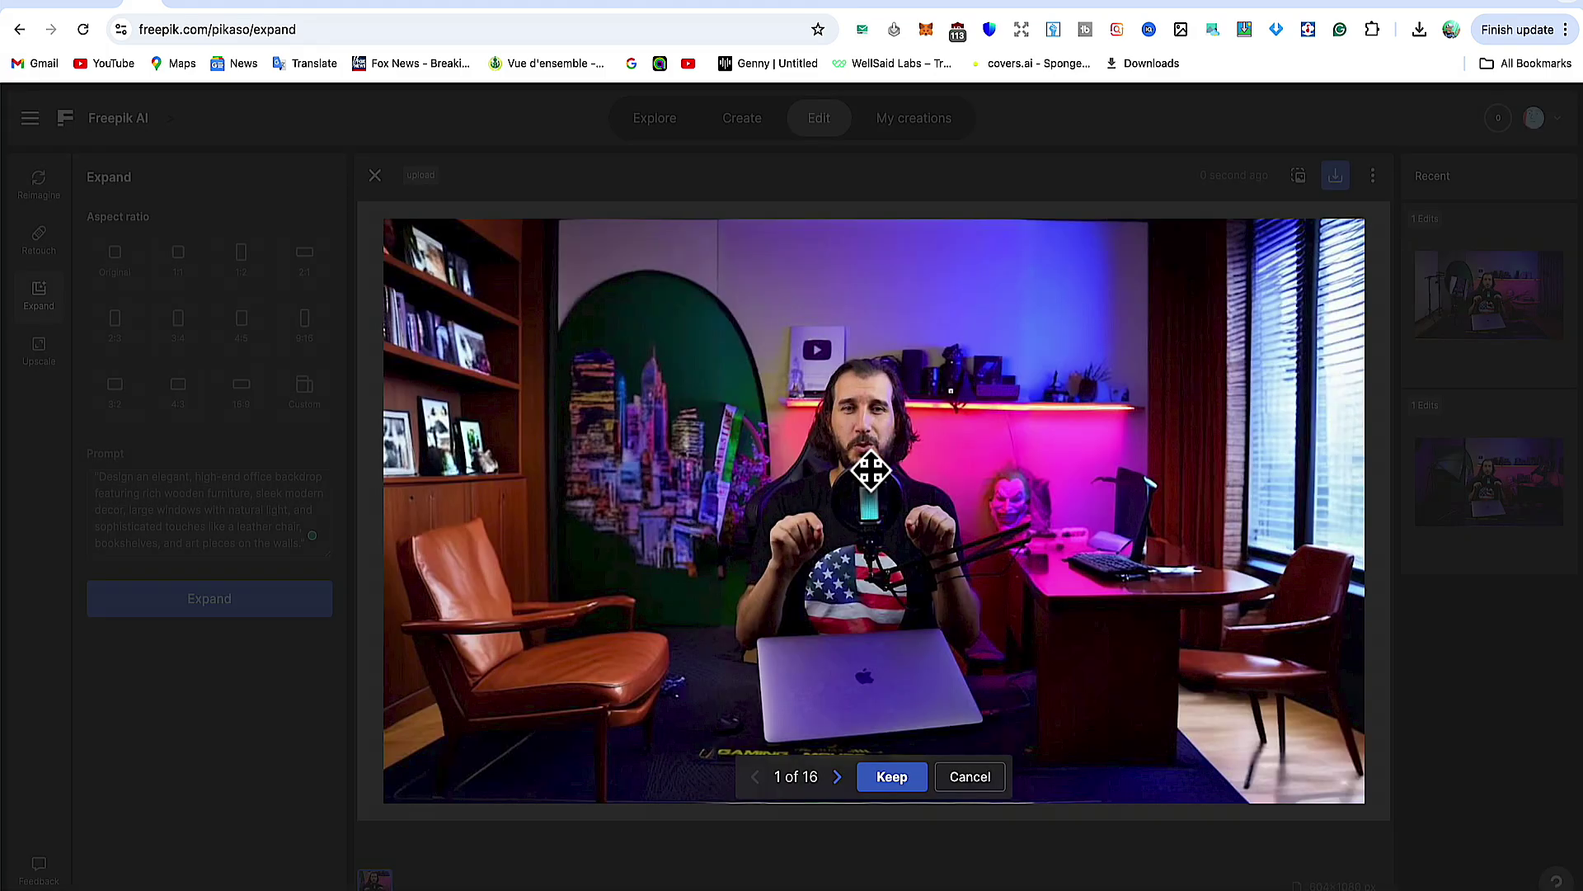
left_click(892, 780)
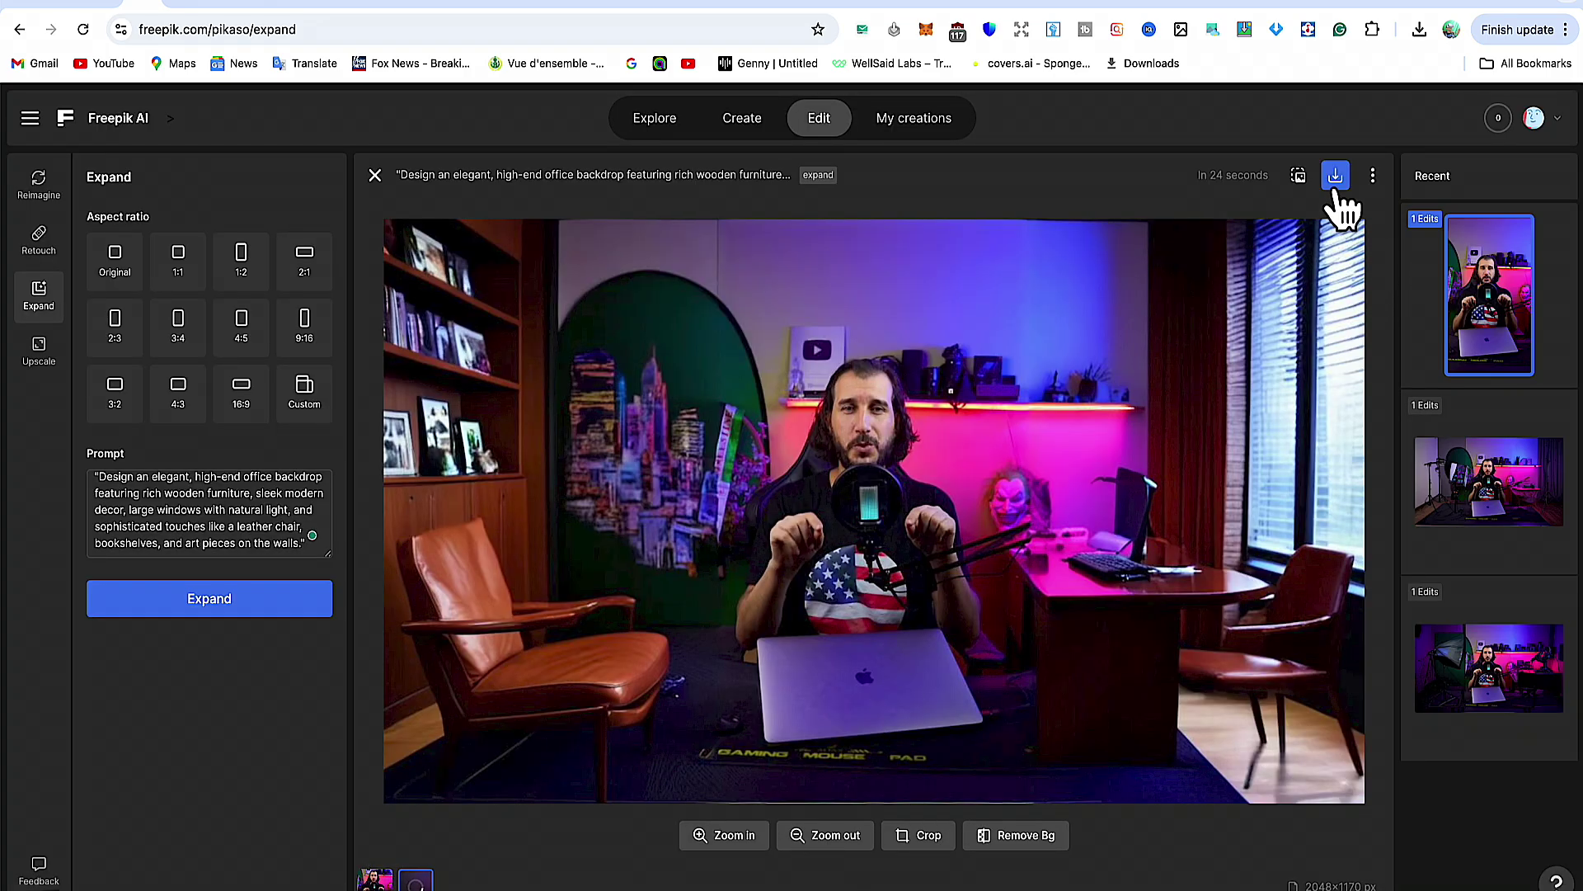
left_click(1336, 175)
left_click(1157, 368)
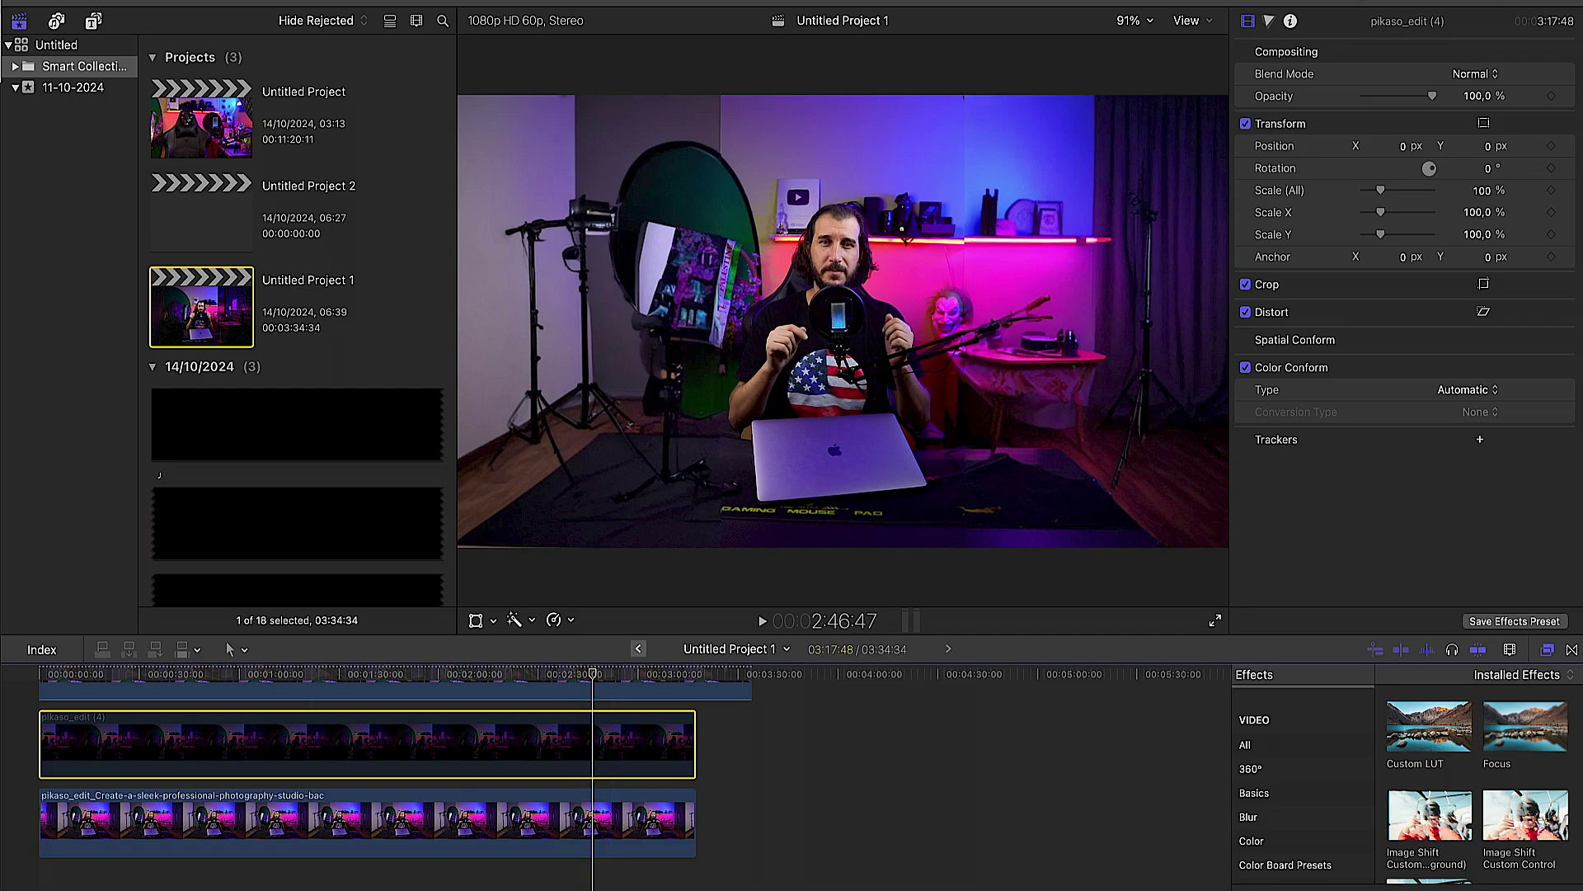
Step: Switch to Final Cut Pro and select the photography studio clip beneath the disabled pikaso_edit (4) clip
left_click(1315, 10)
left_click(544, 738)
left_click(555, 735)
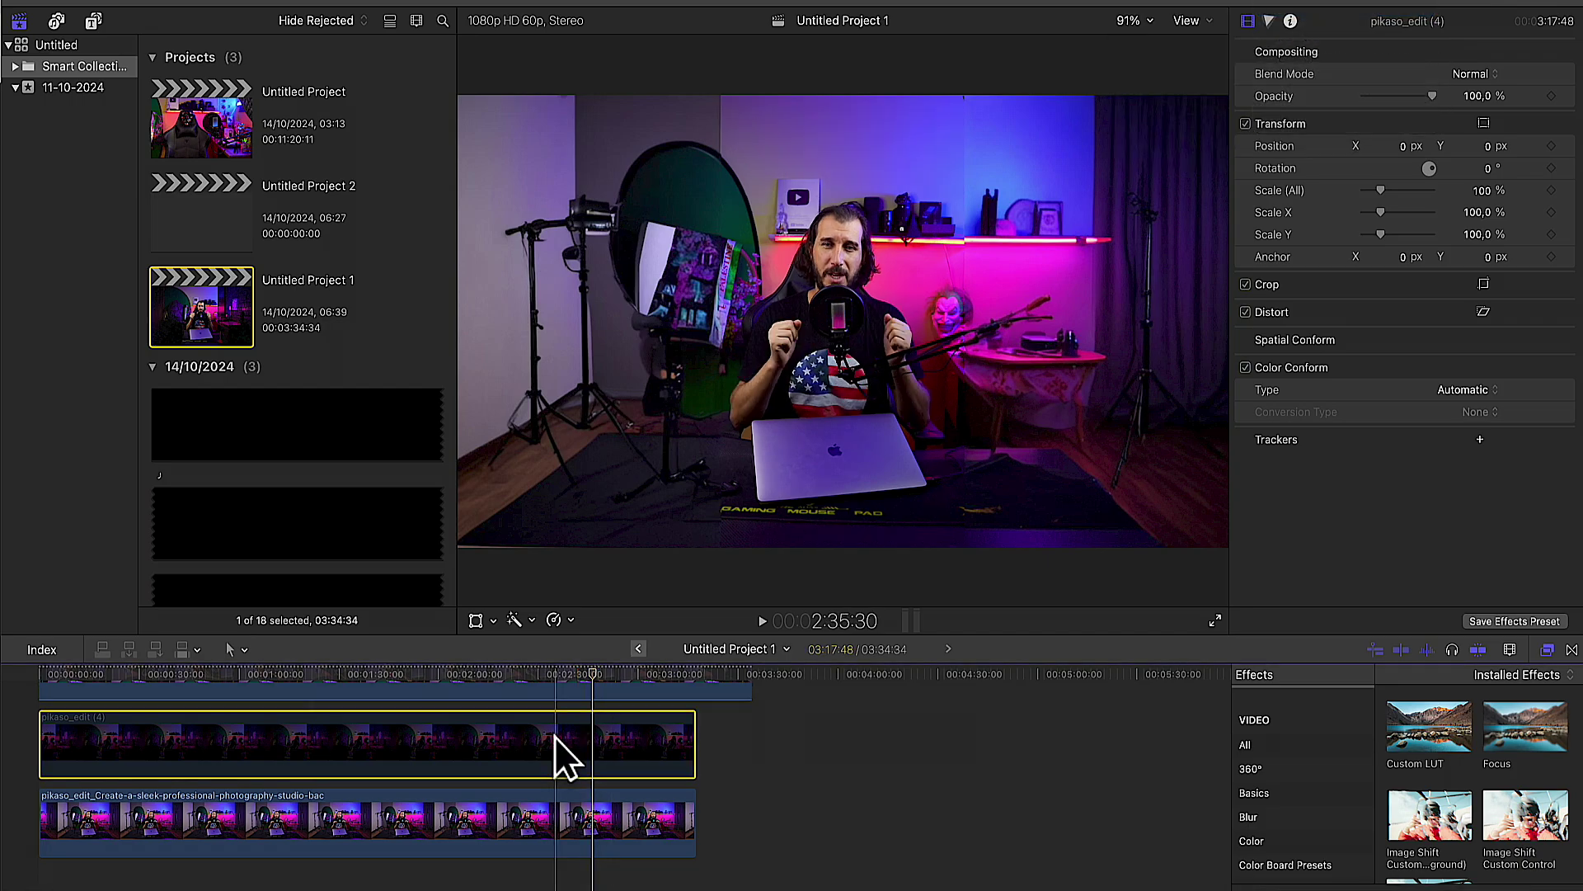
key("v")
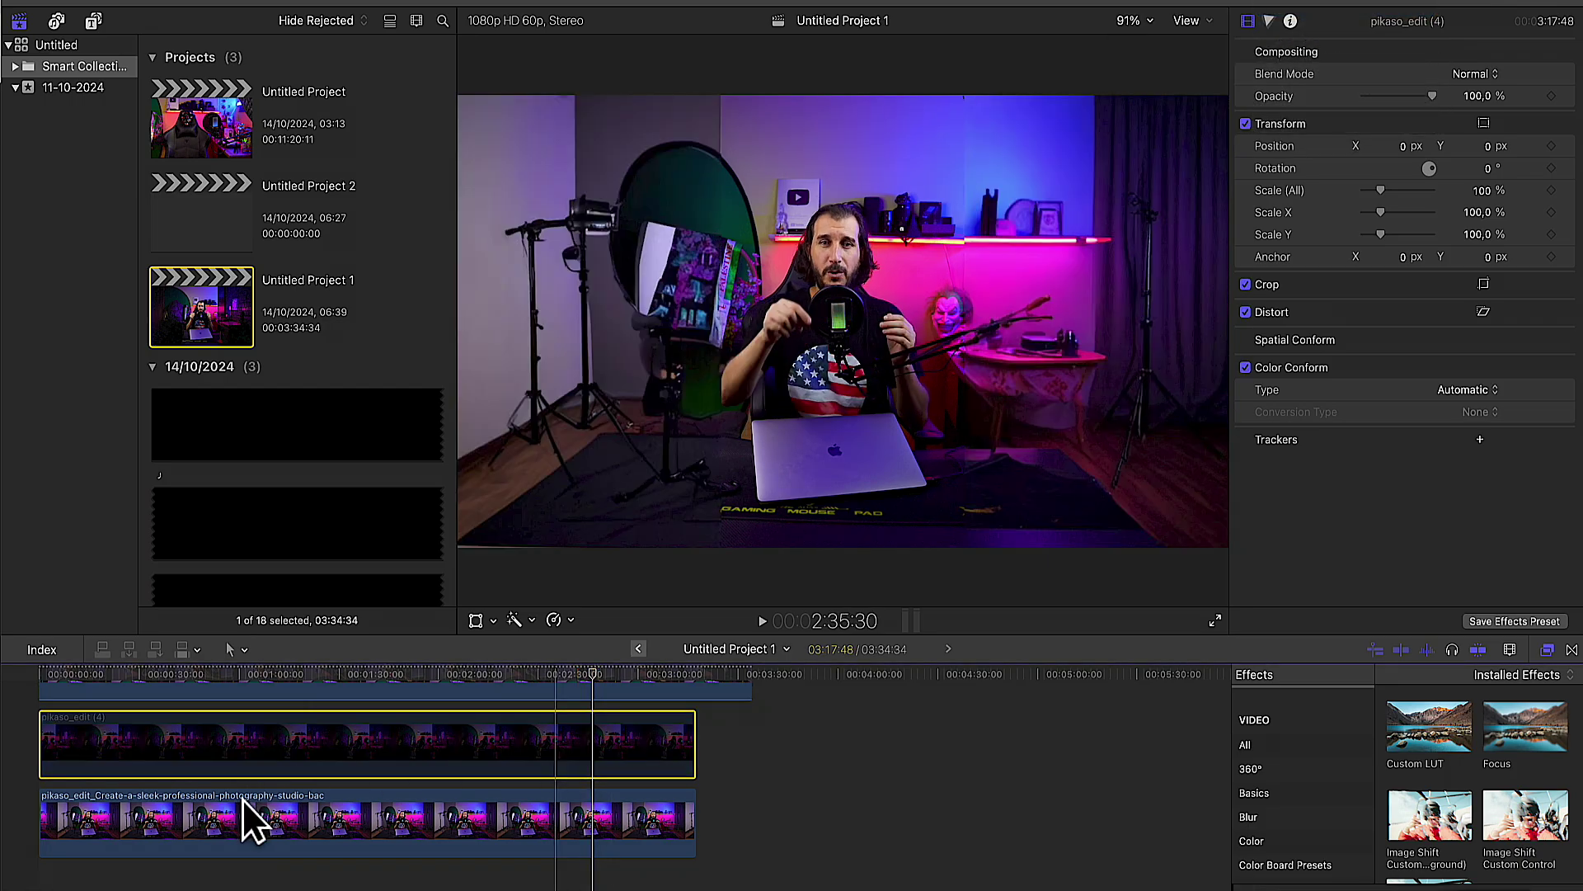
left_click(269, 812)
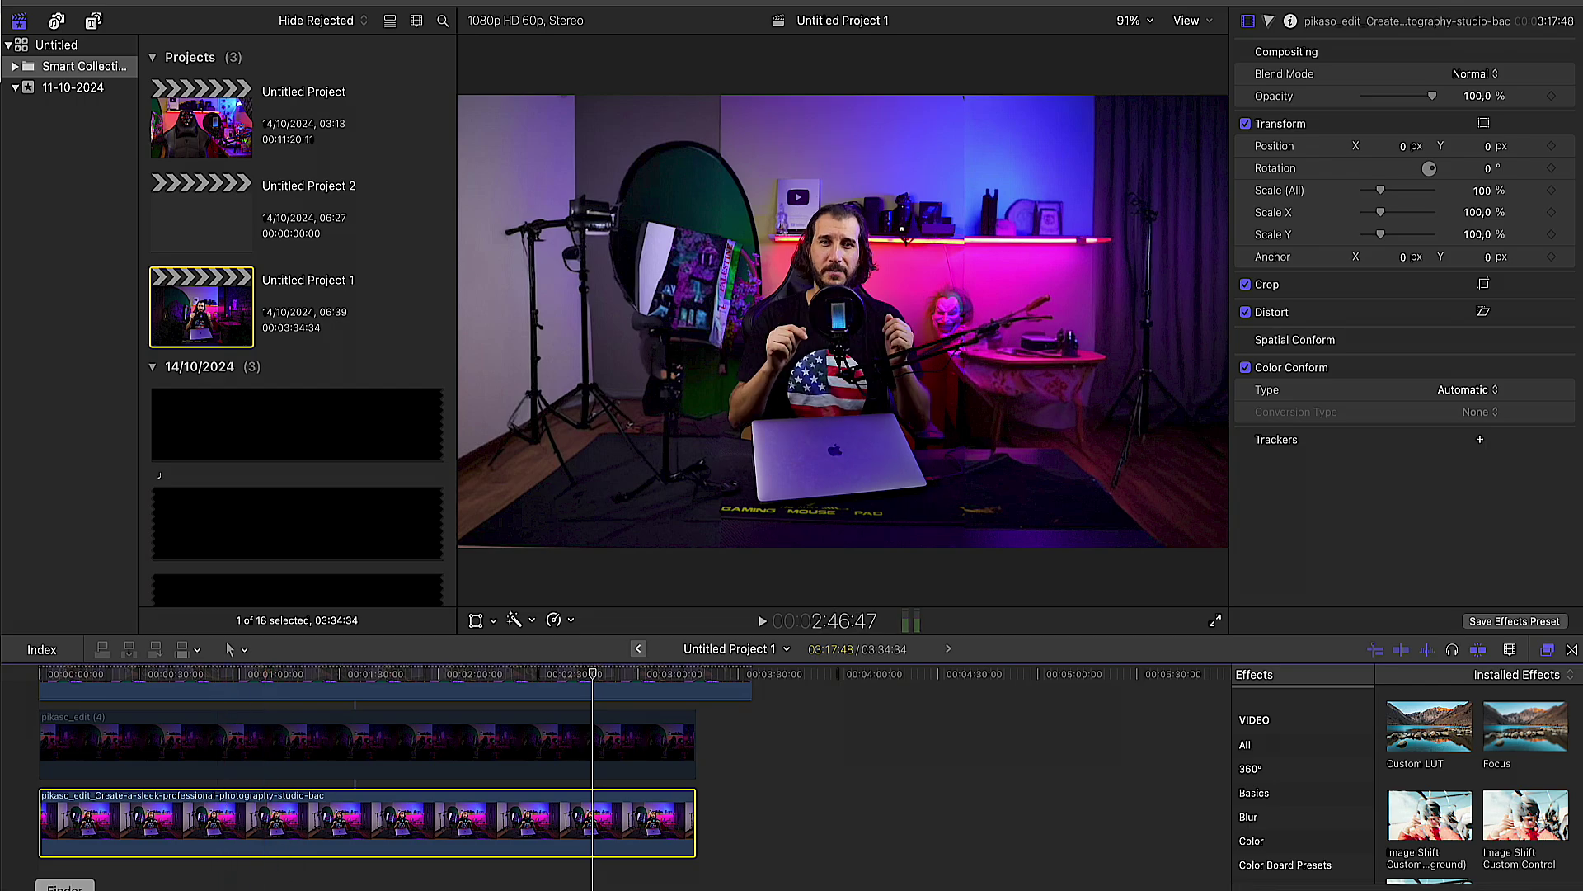
Step: Preview the pikaso_edit_Design-an image in Downloads, add it beneath the photography studio clip and extend it to a duration of 3:17:48
left_click(65, 888)
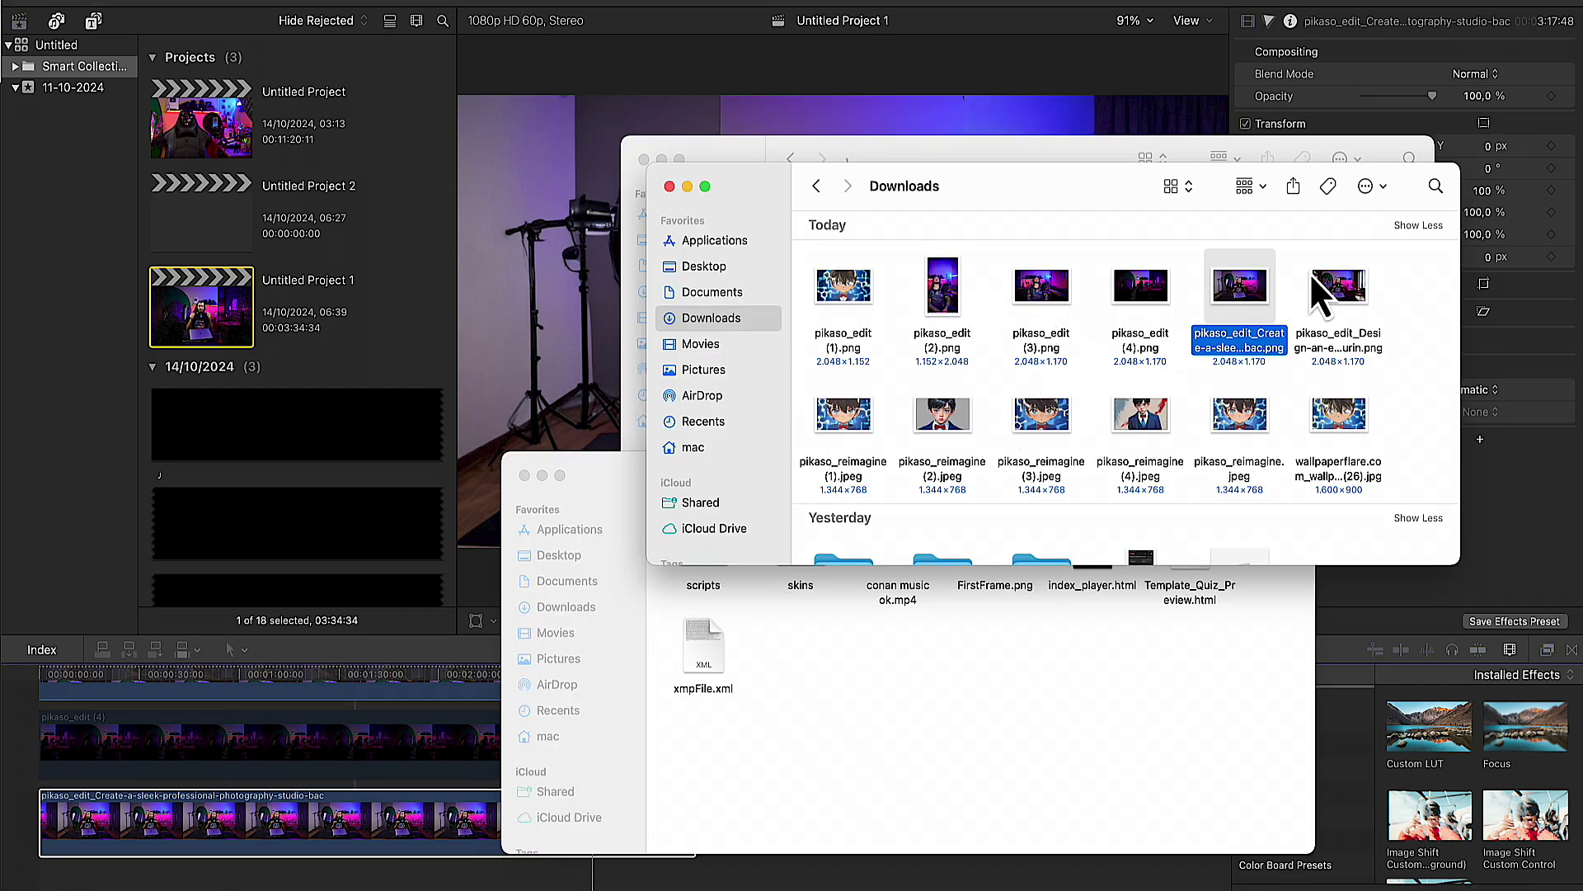
left_click(1347, 285)
key("space")
key("space")
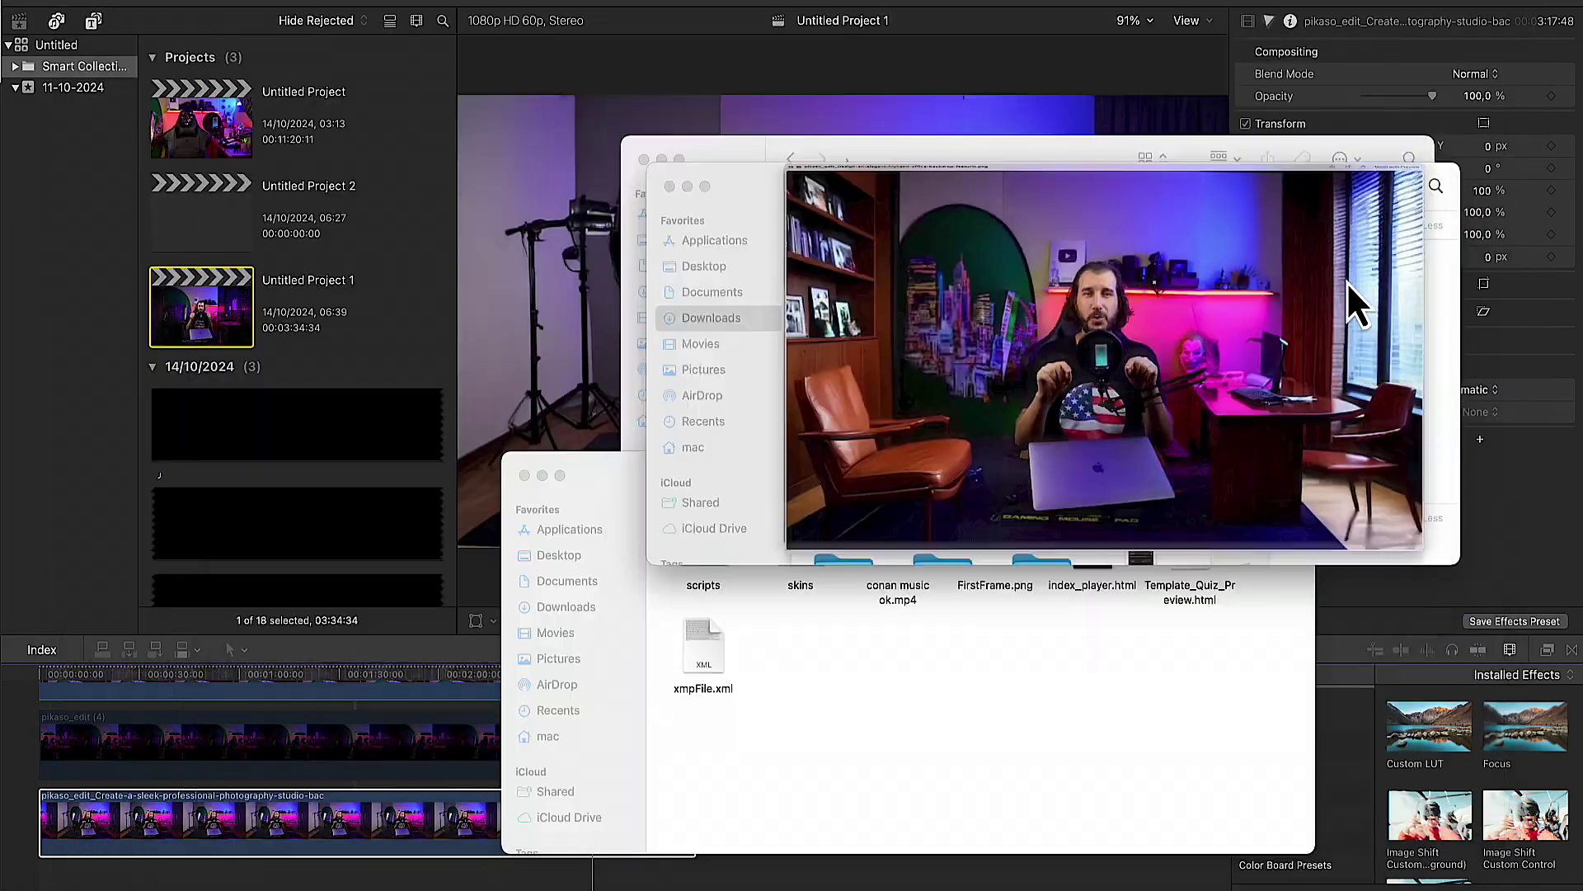
left_click_drag(1336, 288, 49, 858)
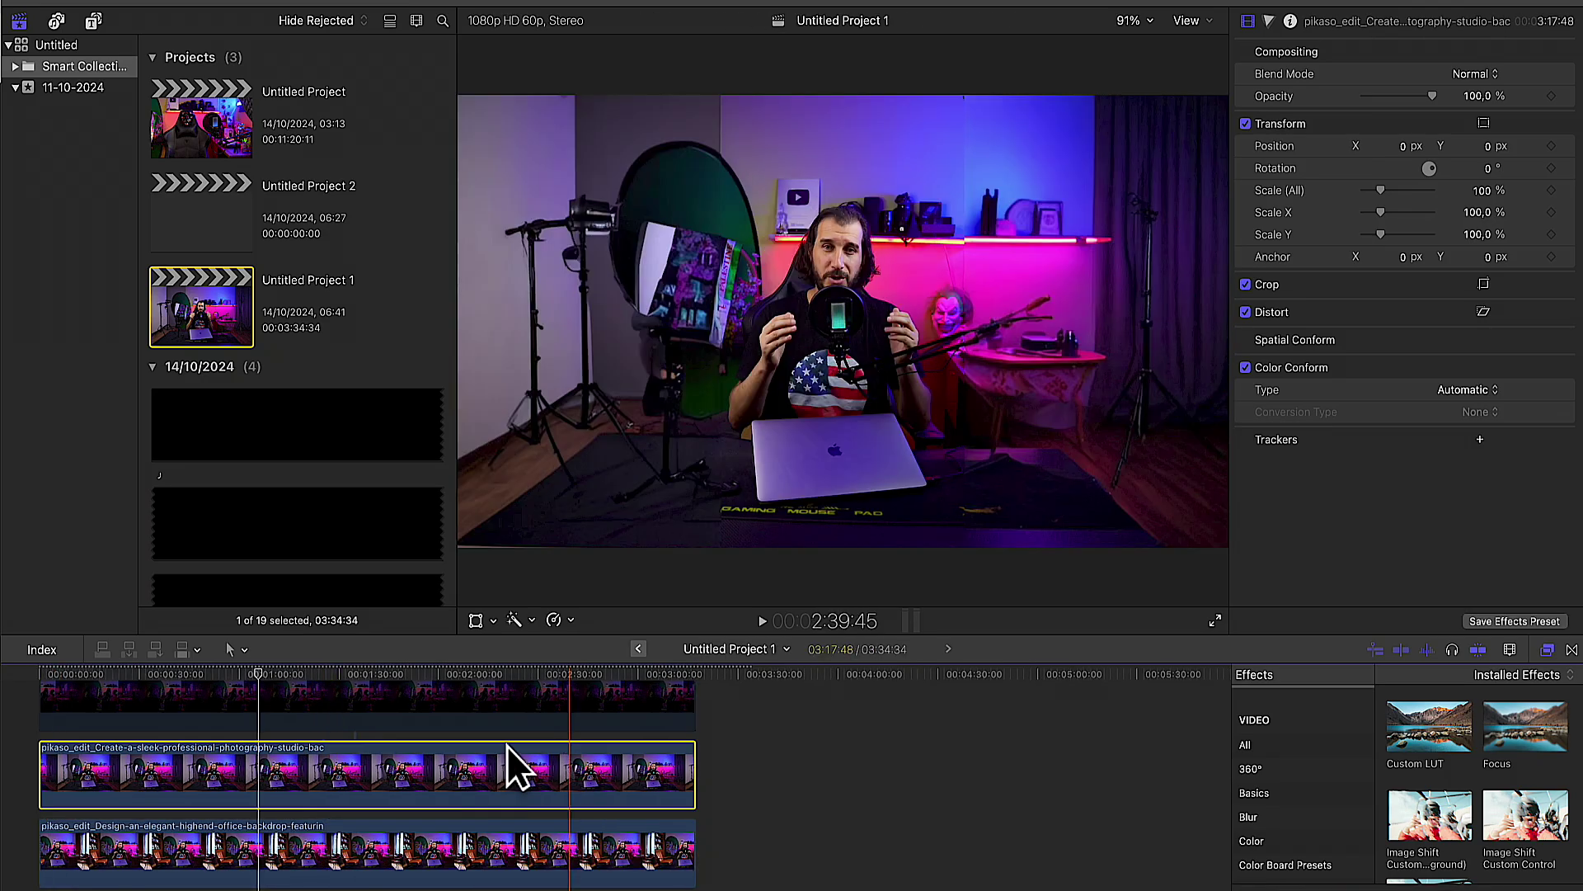
Step: Disable the photography studio clip and play the timeline from the start in full screen to review the office background
left_click(695, 849)
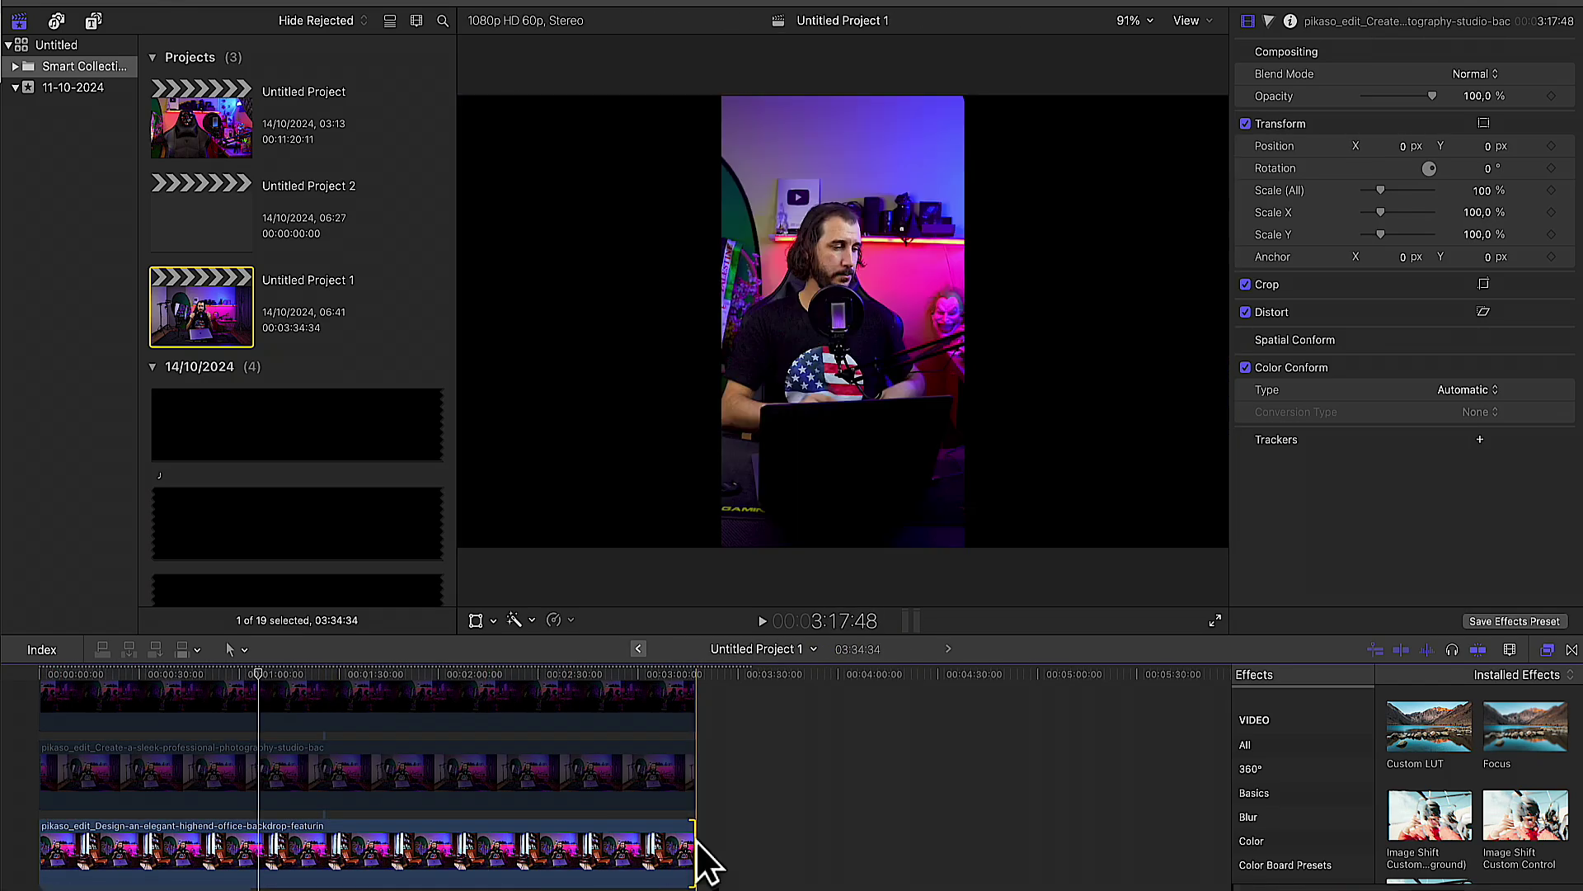
left_click(60, 681)
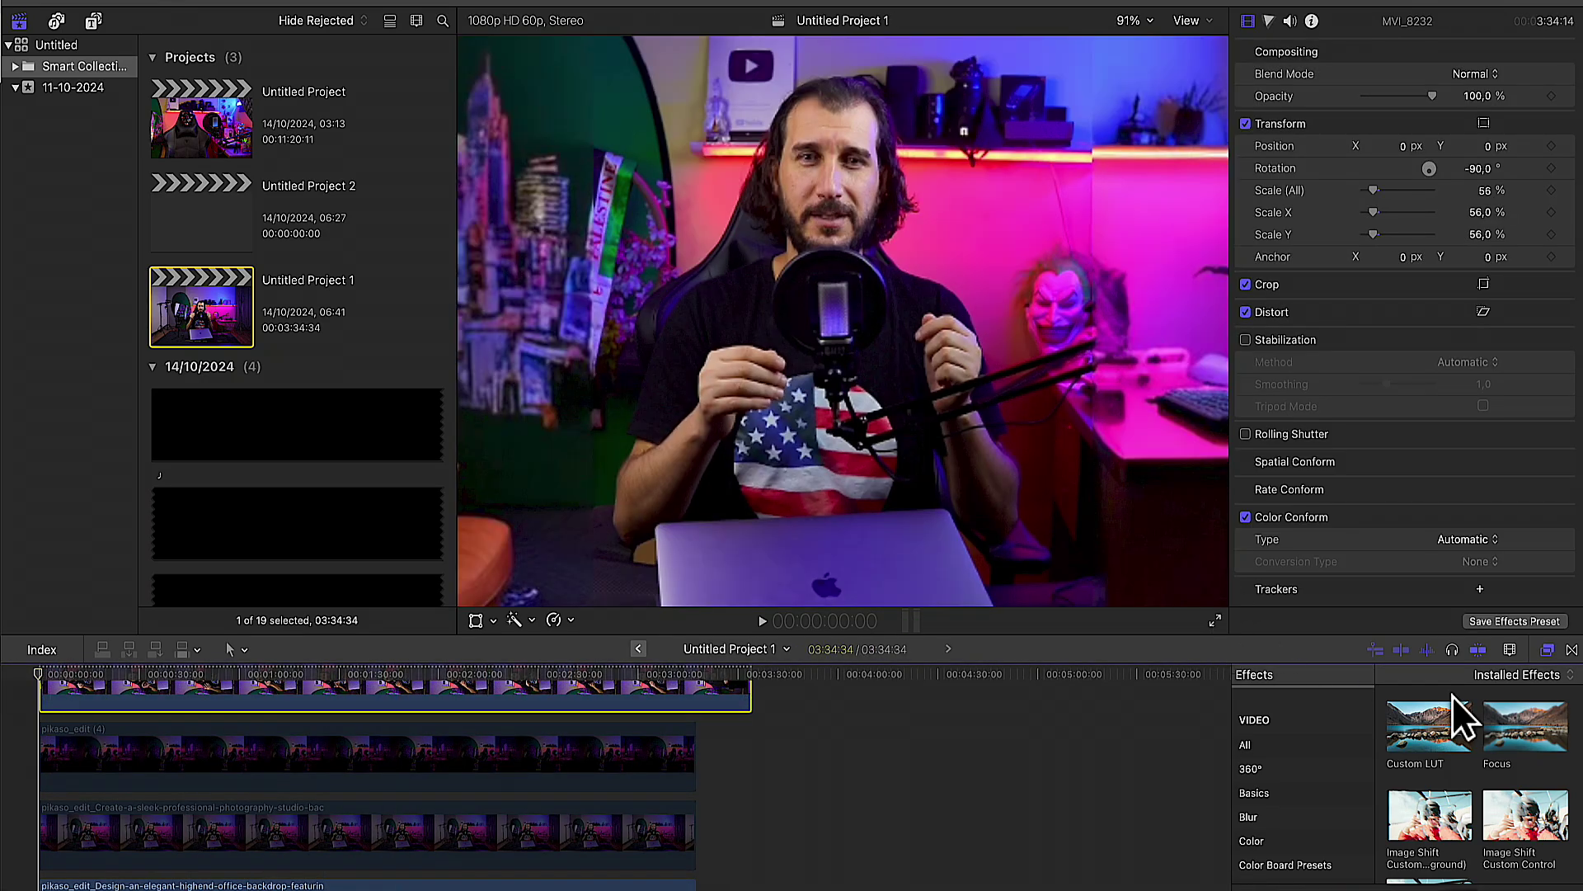
key("super+shift+f")
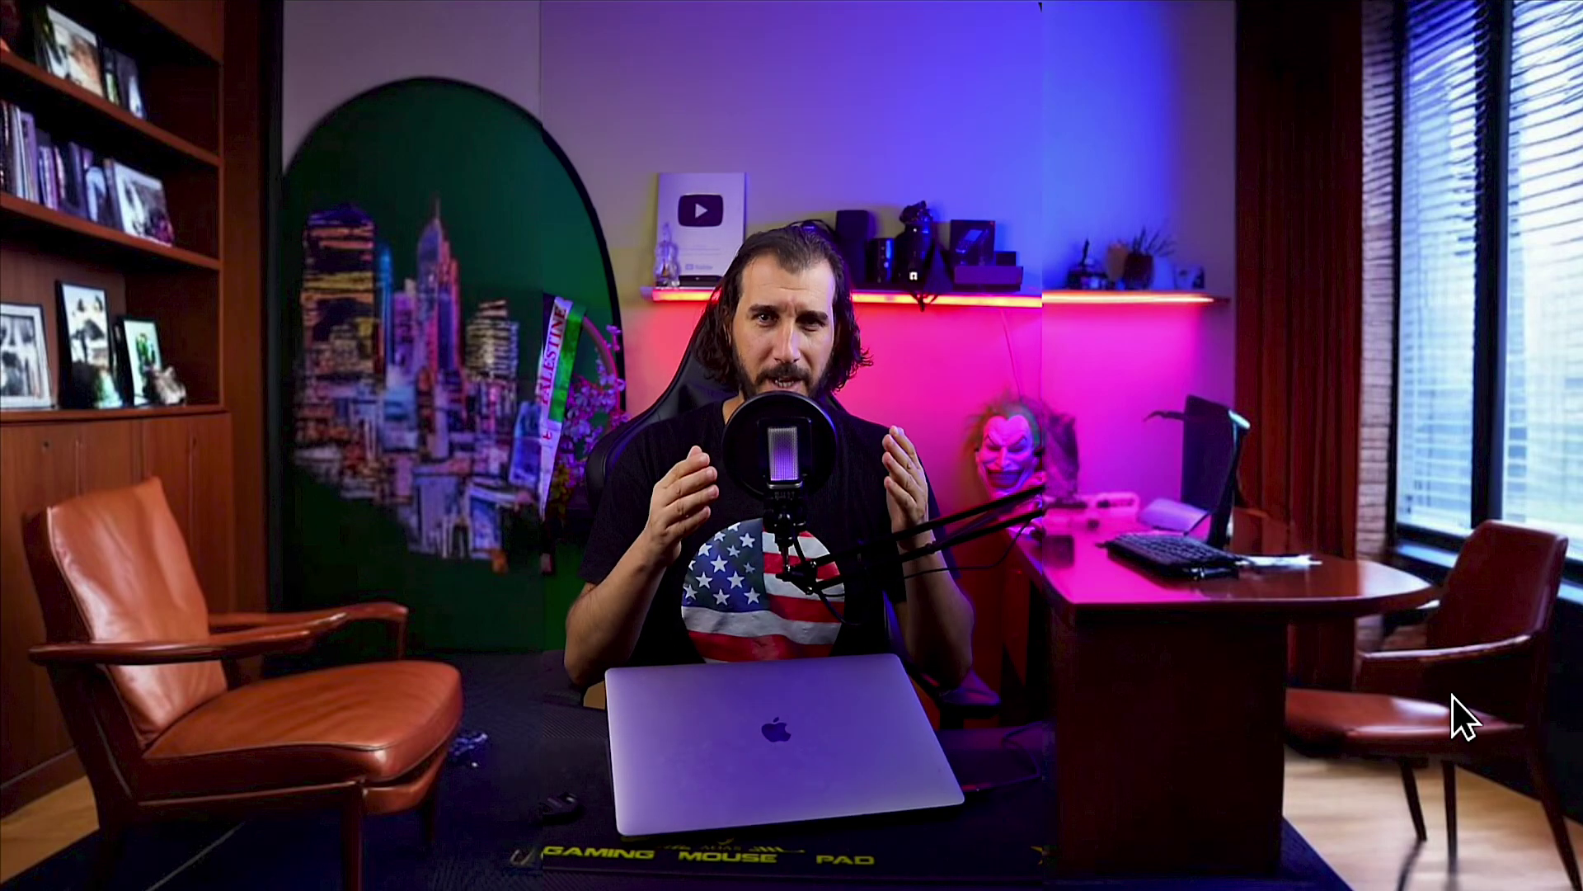
key("Escape")
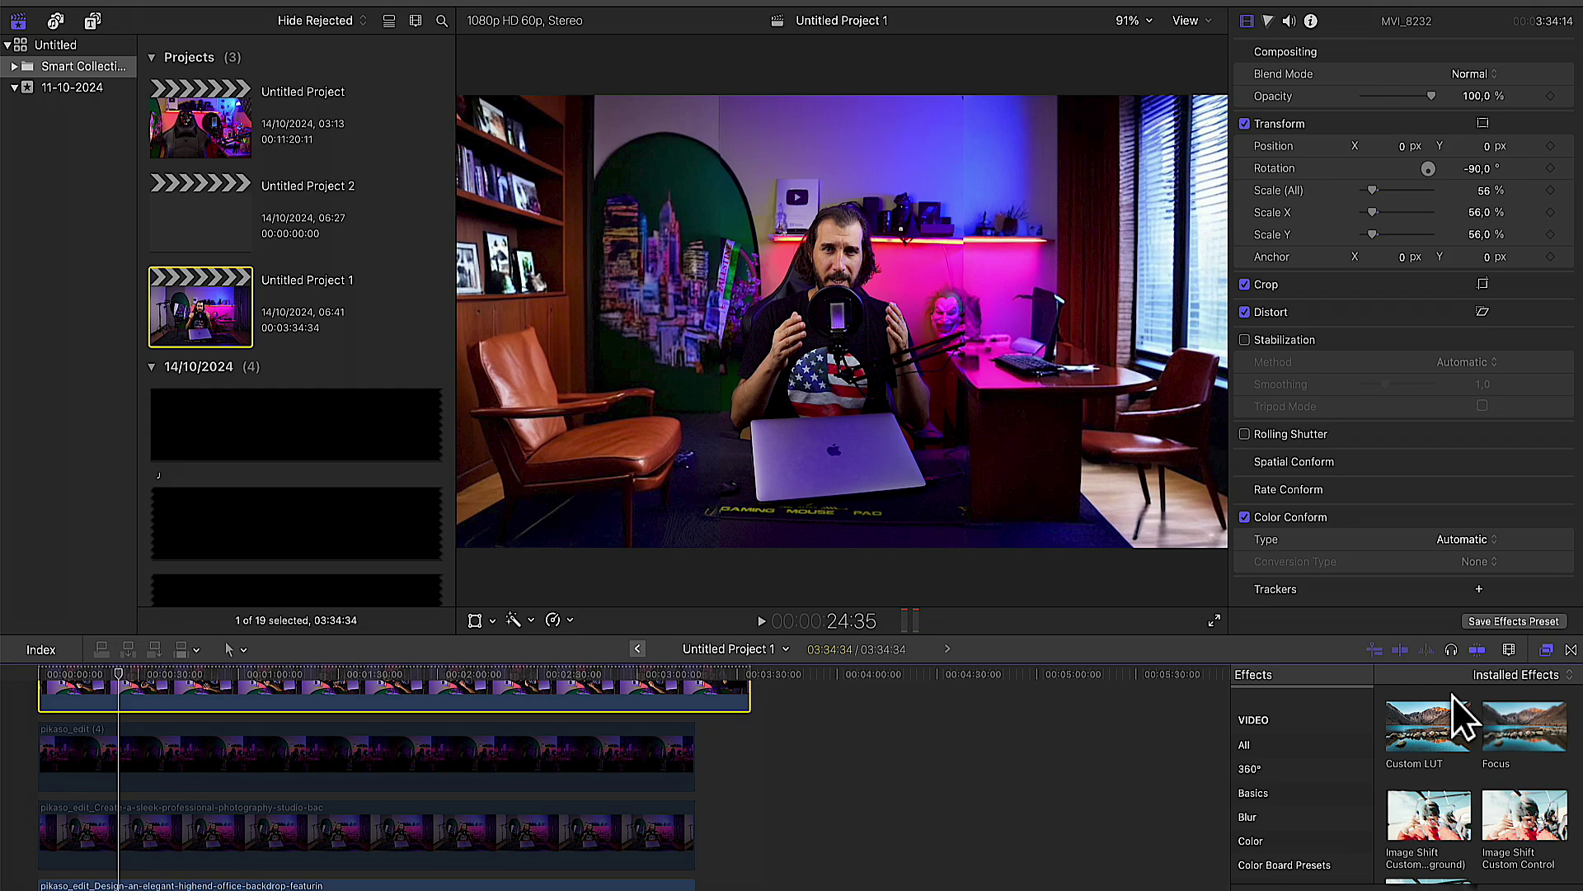